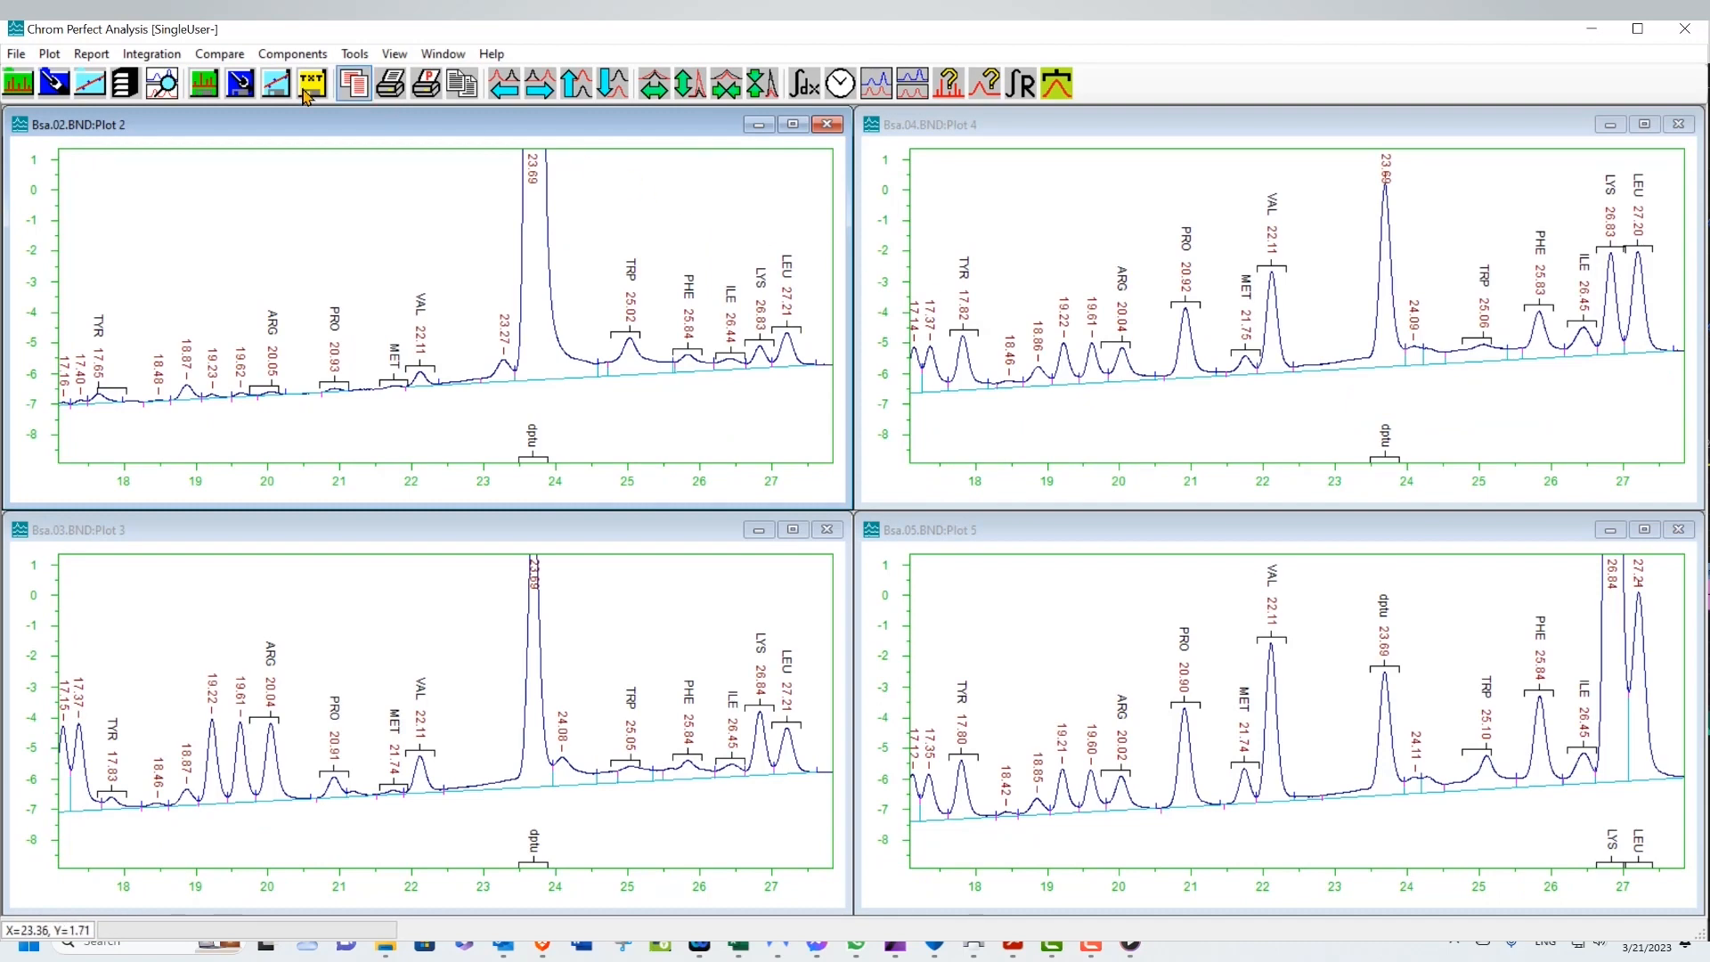
Overlay the four open chromatograms in a single plot window using the Compare features
left_click(227, 54)
left_click(237, 80)
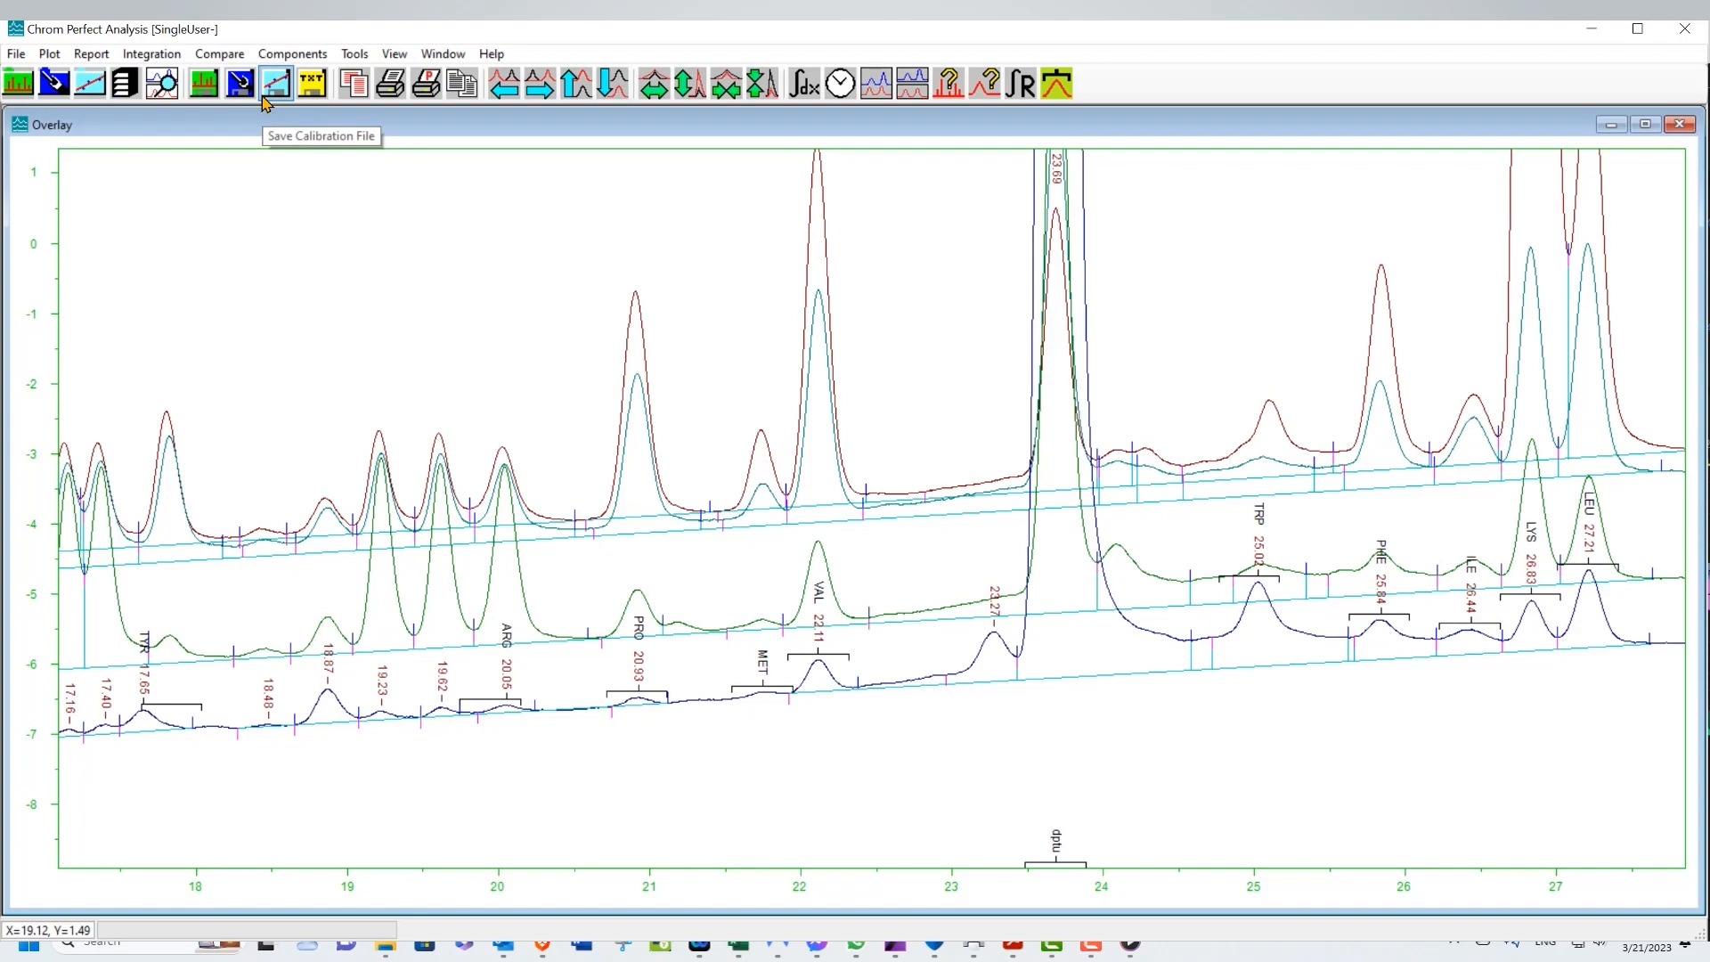
left_click(220, 54)
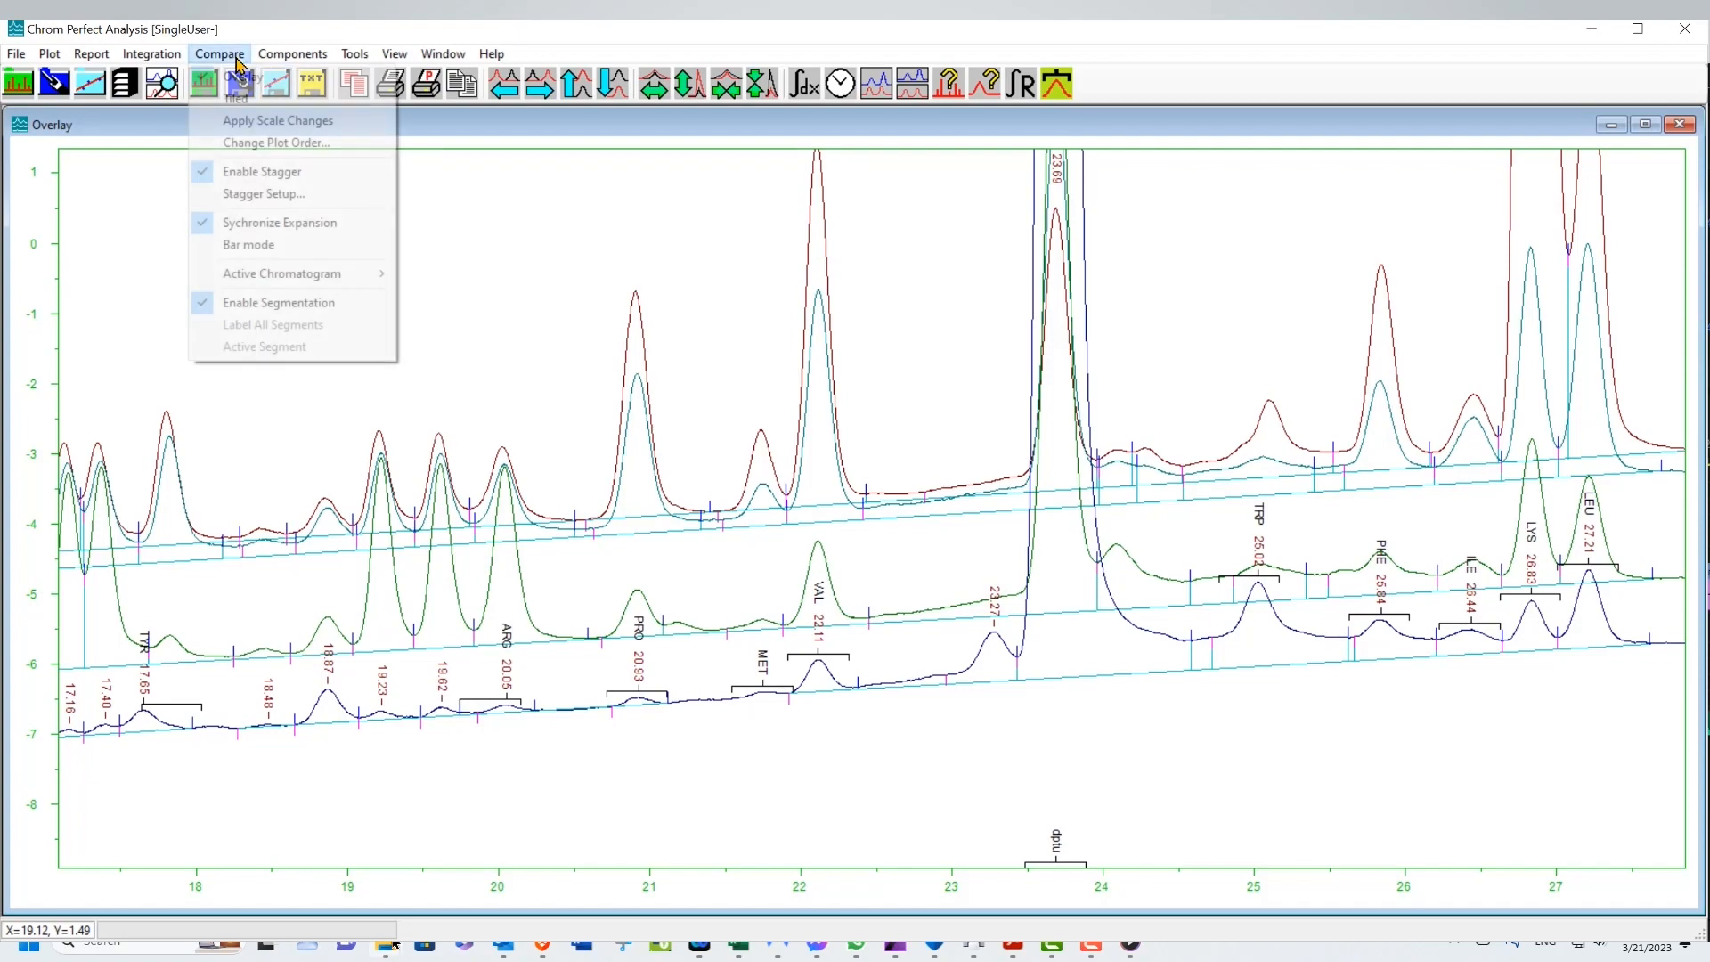
left_click(239, 98)
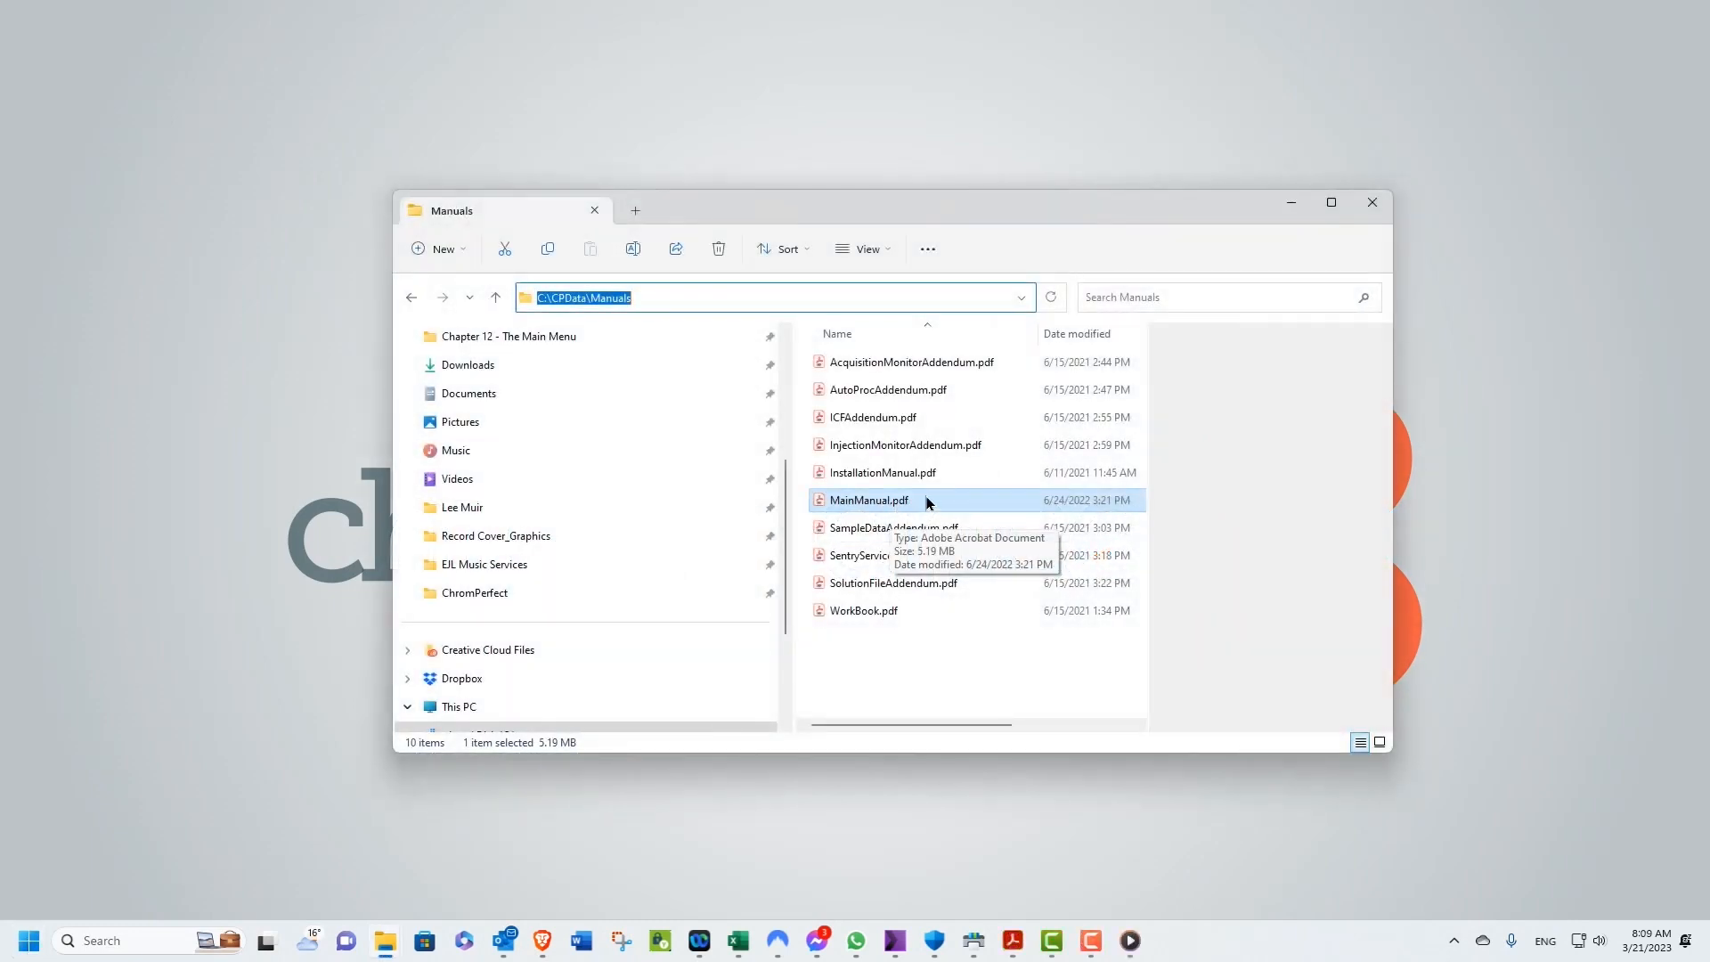
Open MainManual.pdf from the C:\CPData\Manuals folder and scroll through its Main Menu Program chapter
left_click(674, 298)
left_click_drag(659, 297, 534, 297)
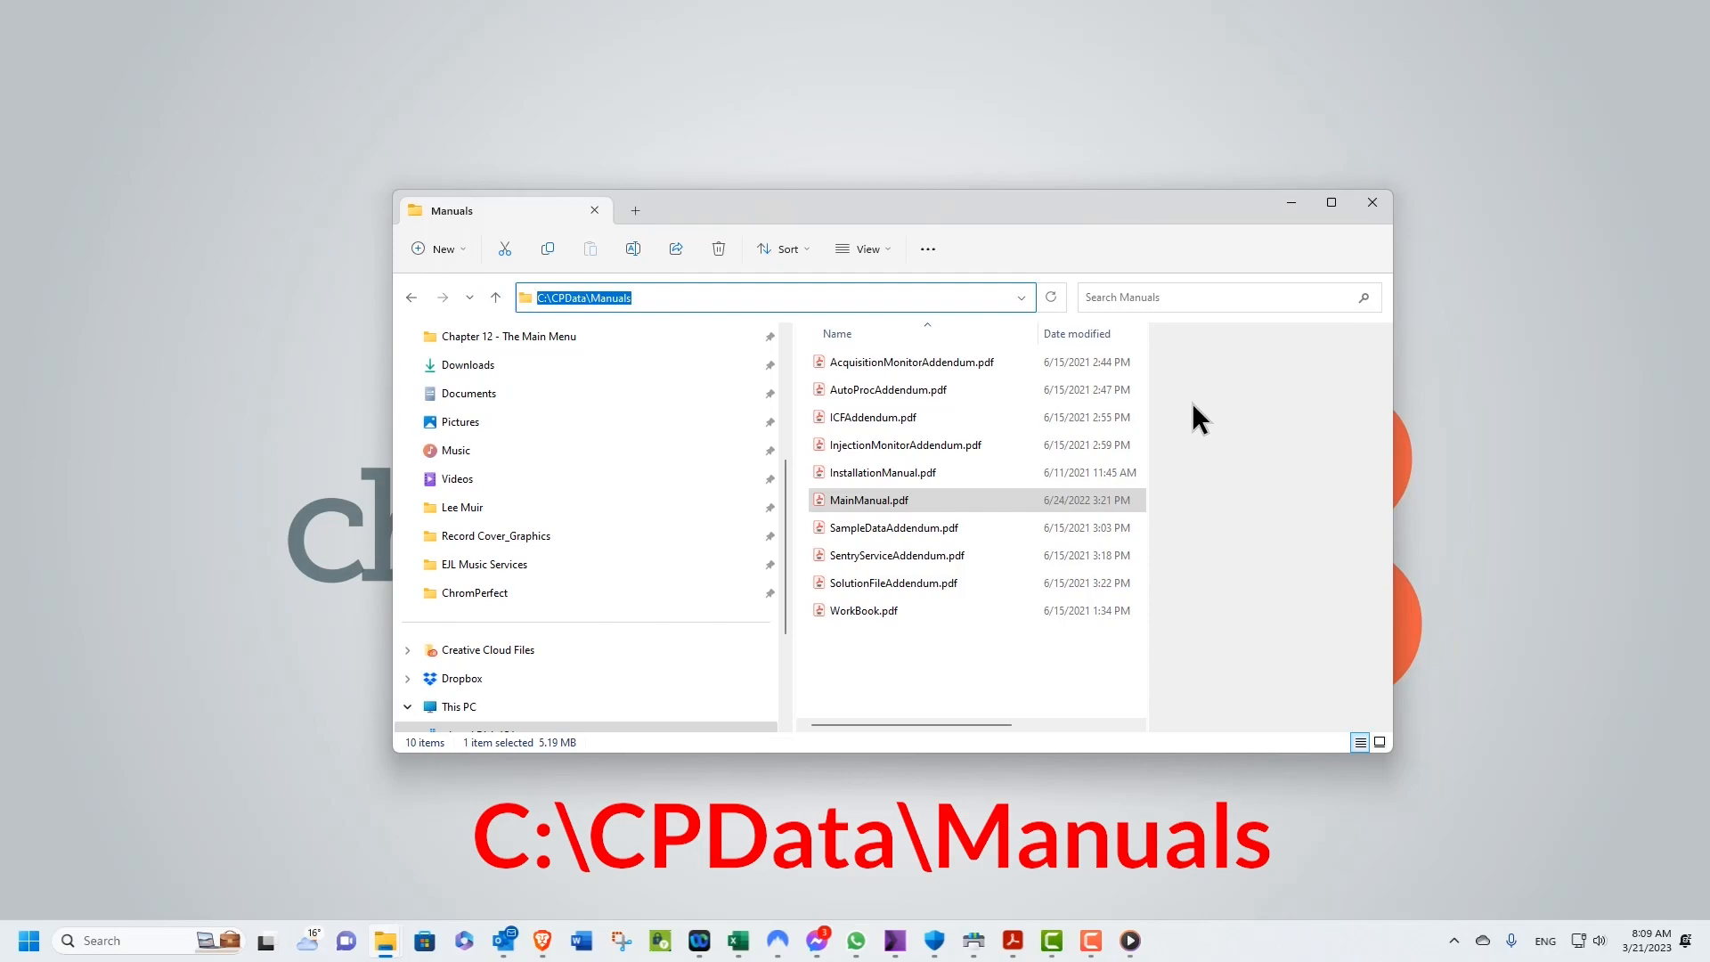
double_click(888, 499)
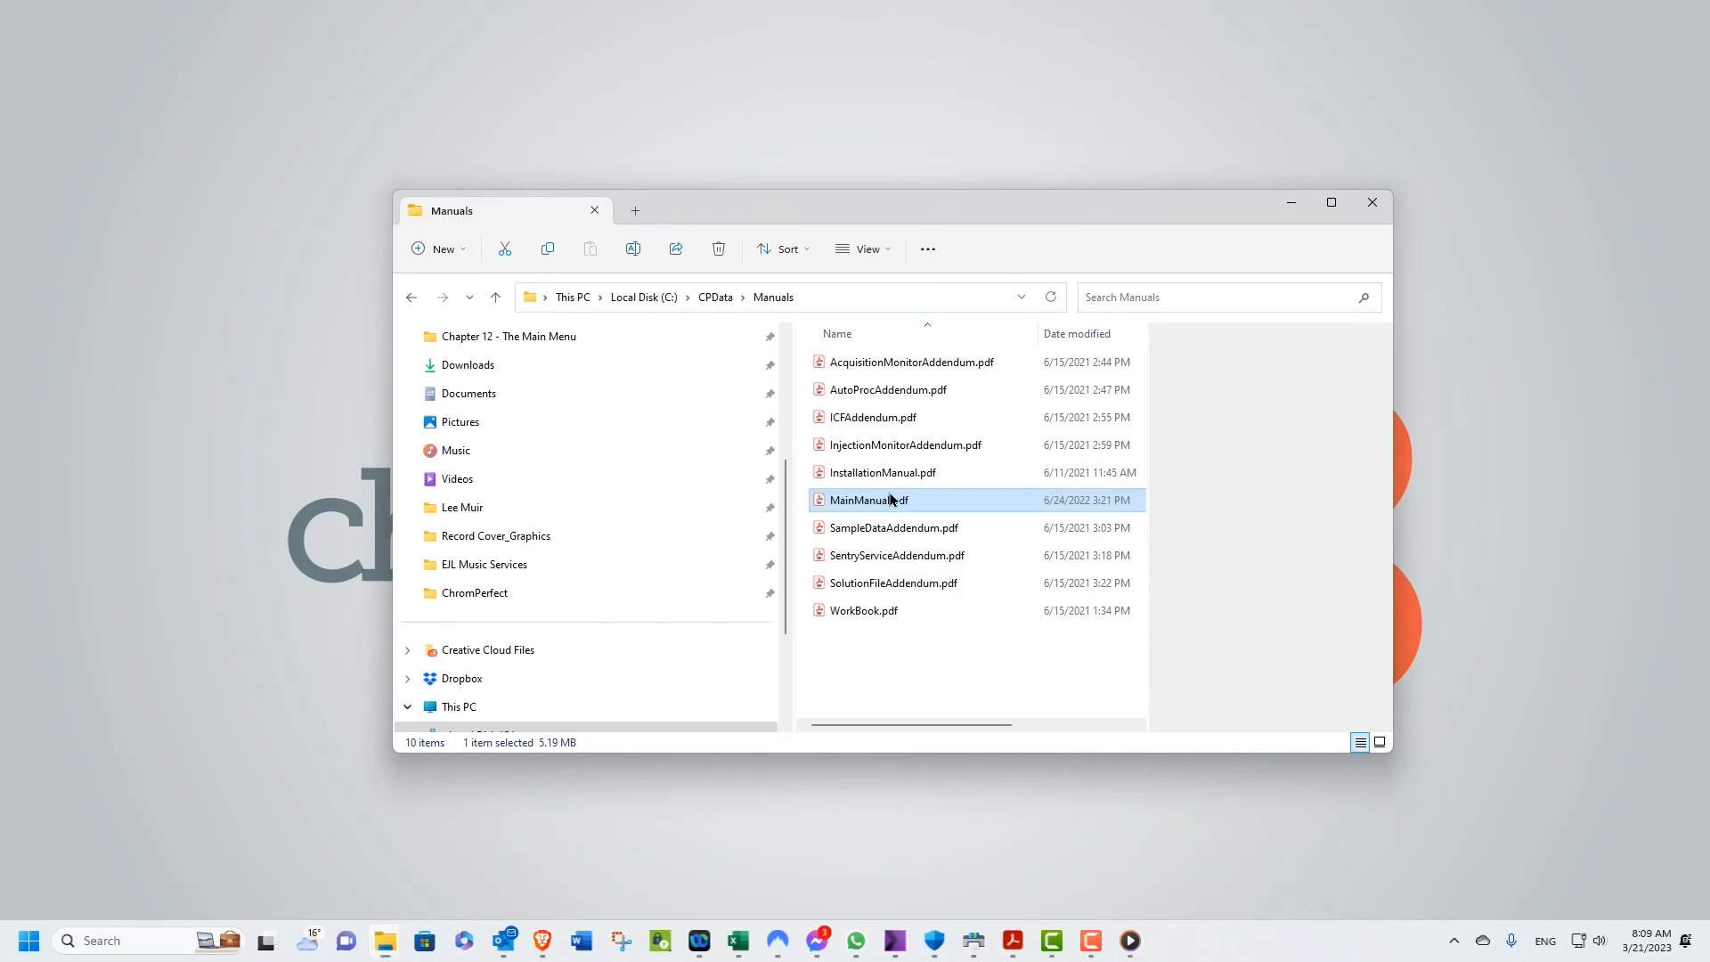
scroll(889, 490, "up", 20)
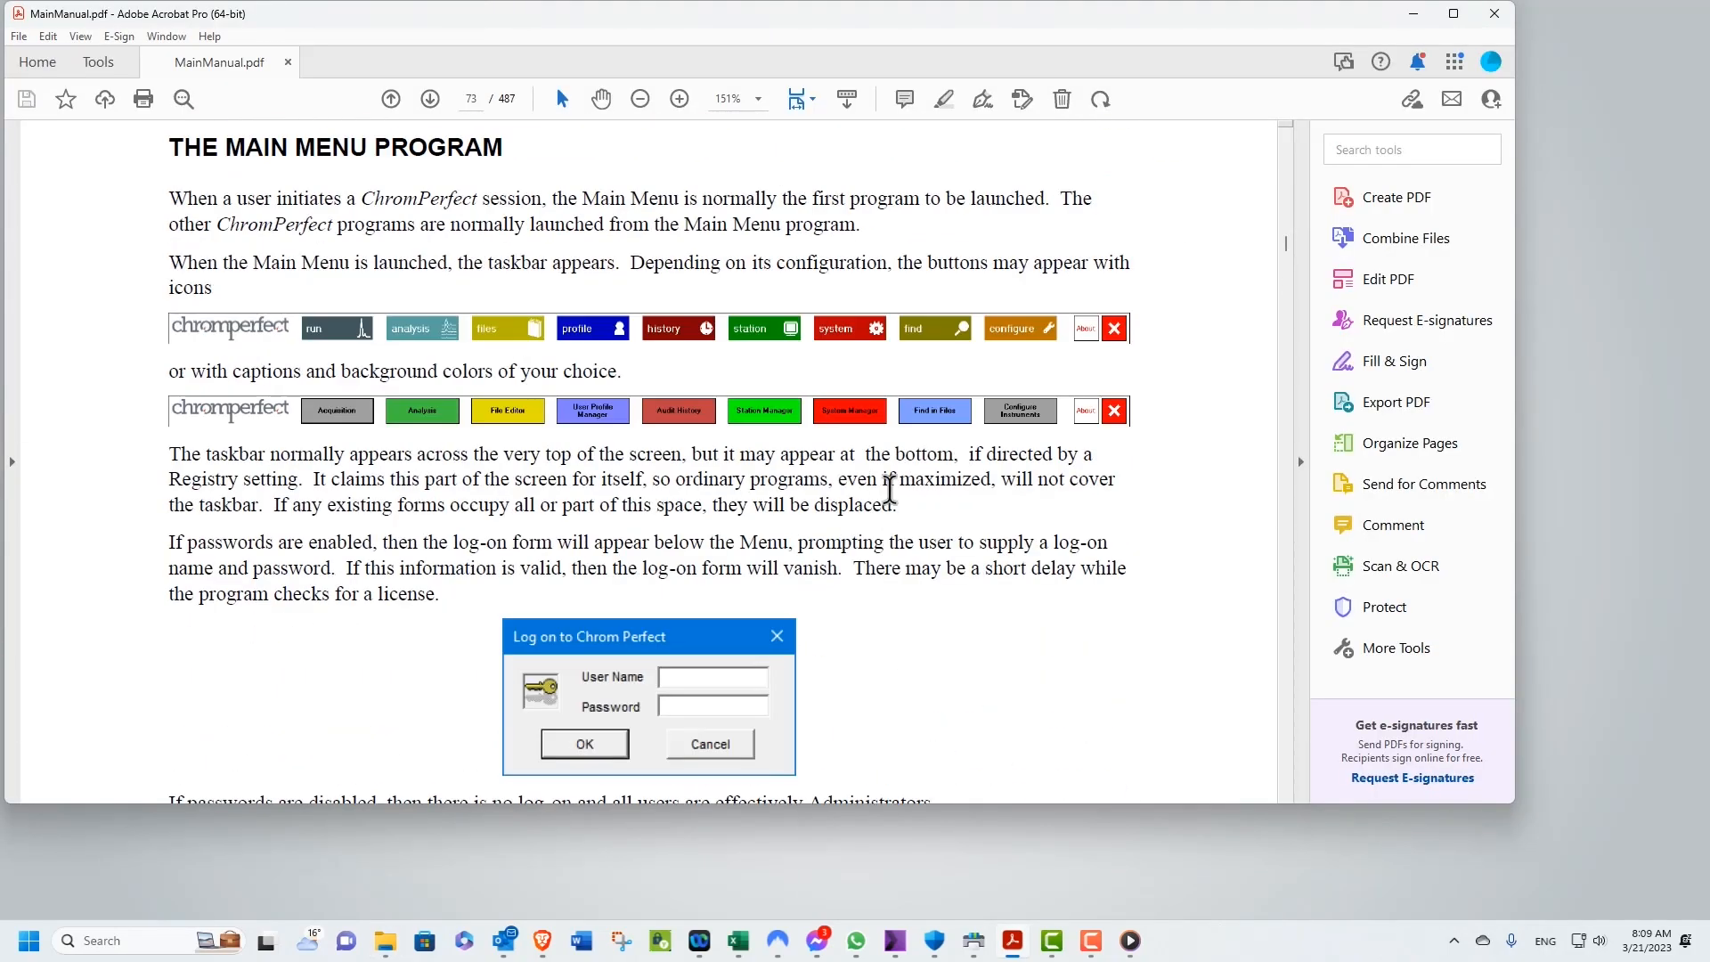
scroll(1040, 324, "up", 20)
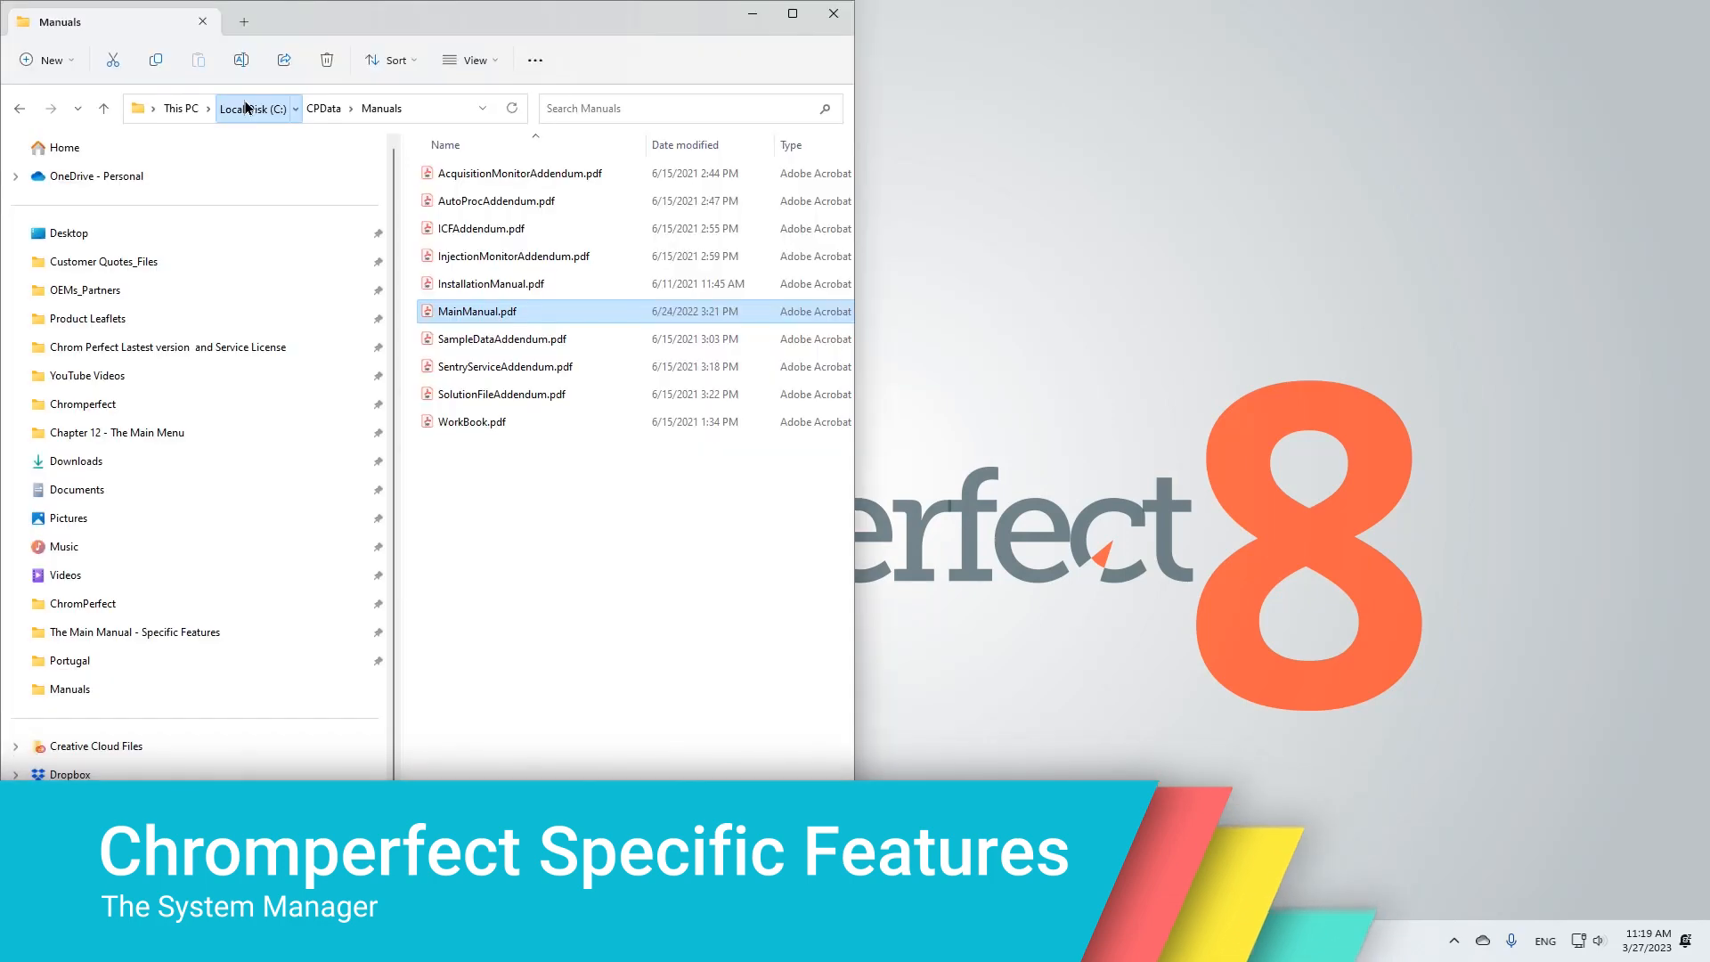
Browse the C:\ChromPerfect program folder to locate the CPPassword.cfg file, then close the folder window
left_click(239, 108)
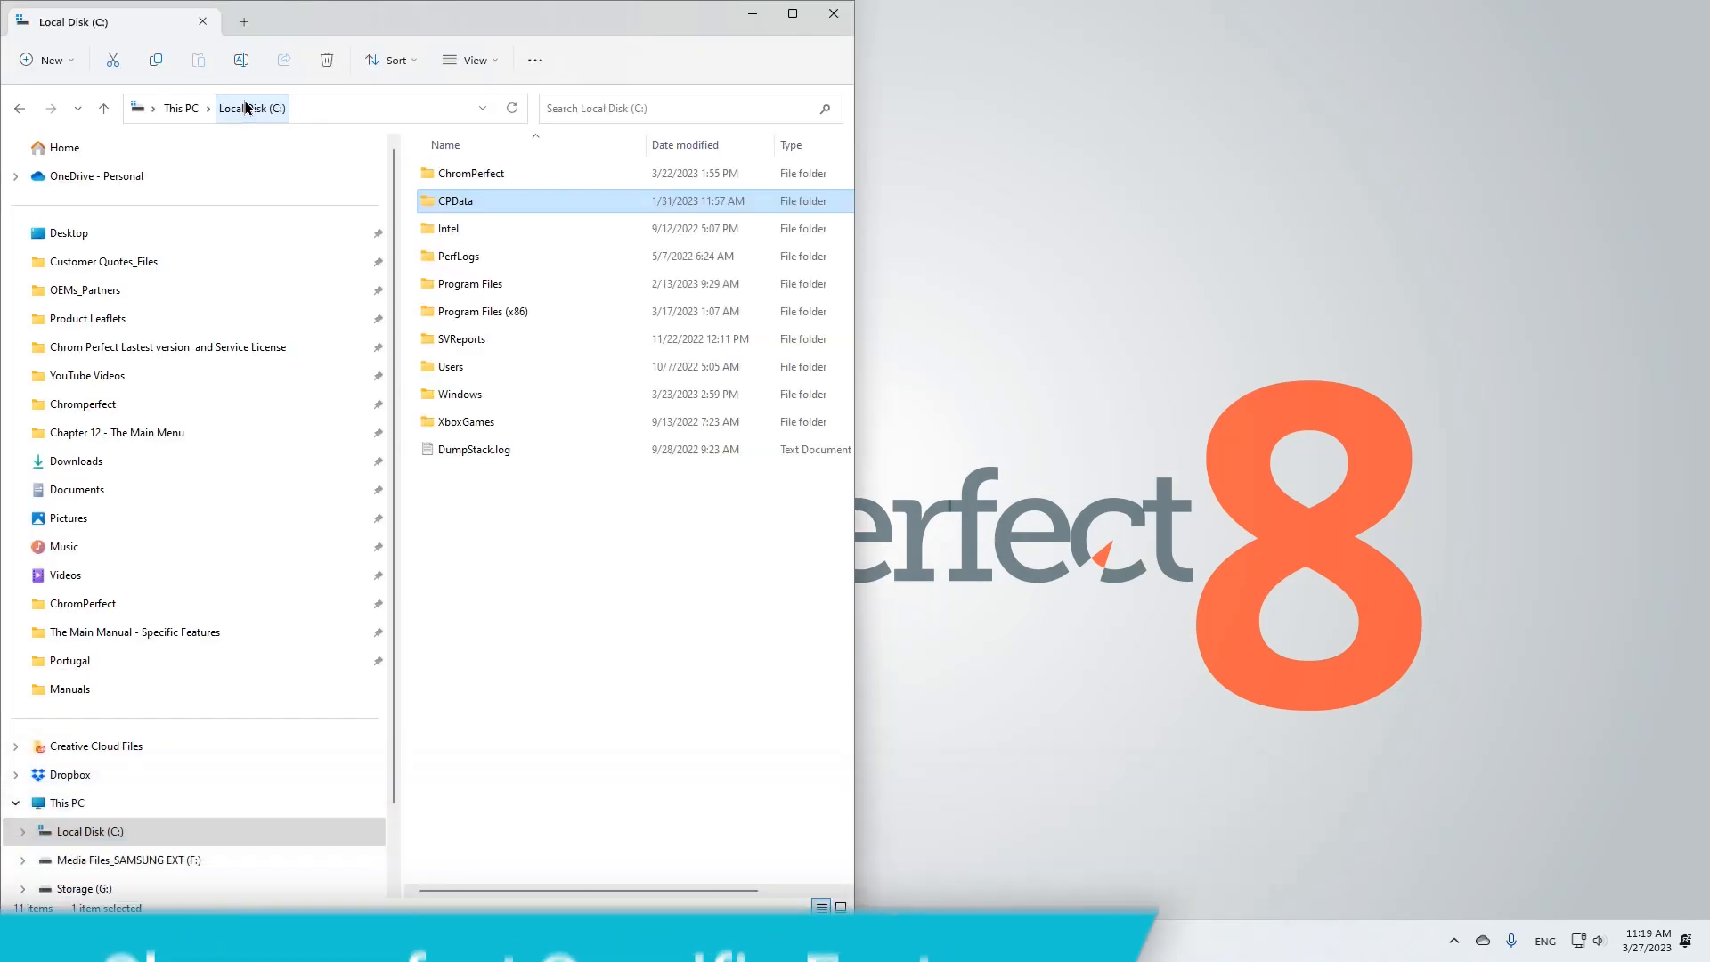
double_click(489, 174)
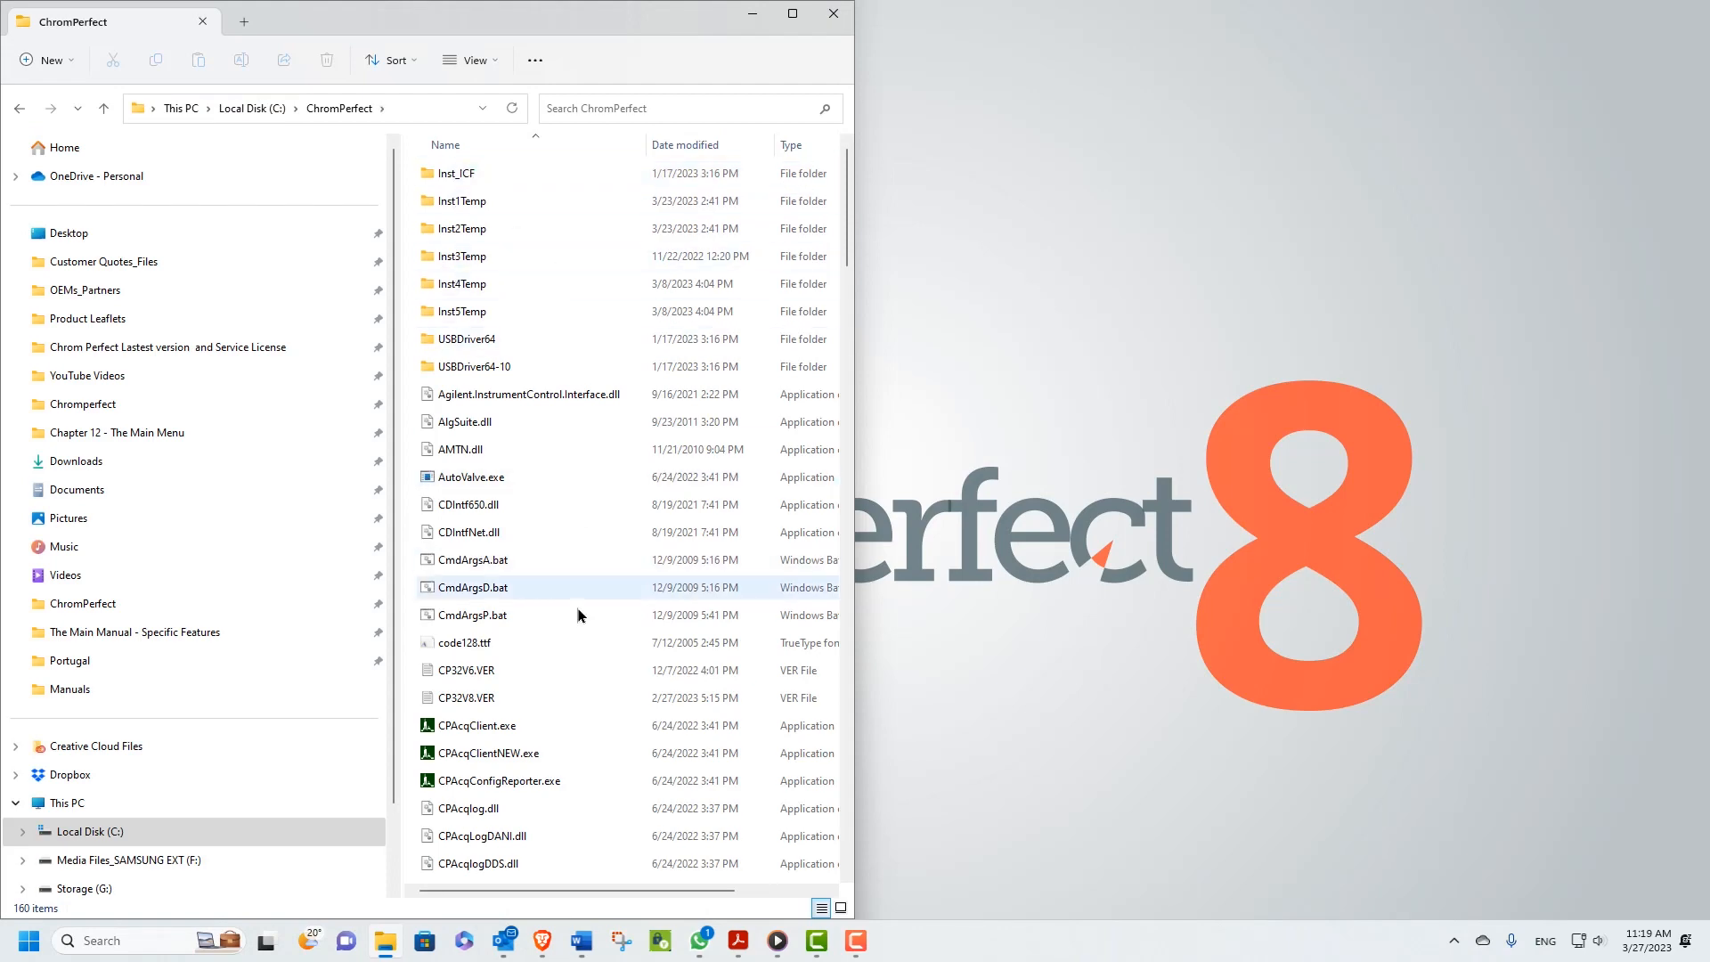
scroll(577, 613, "down", 9)
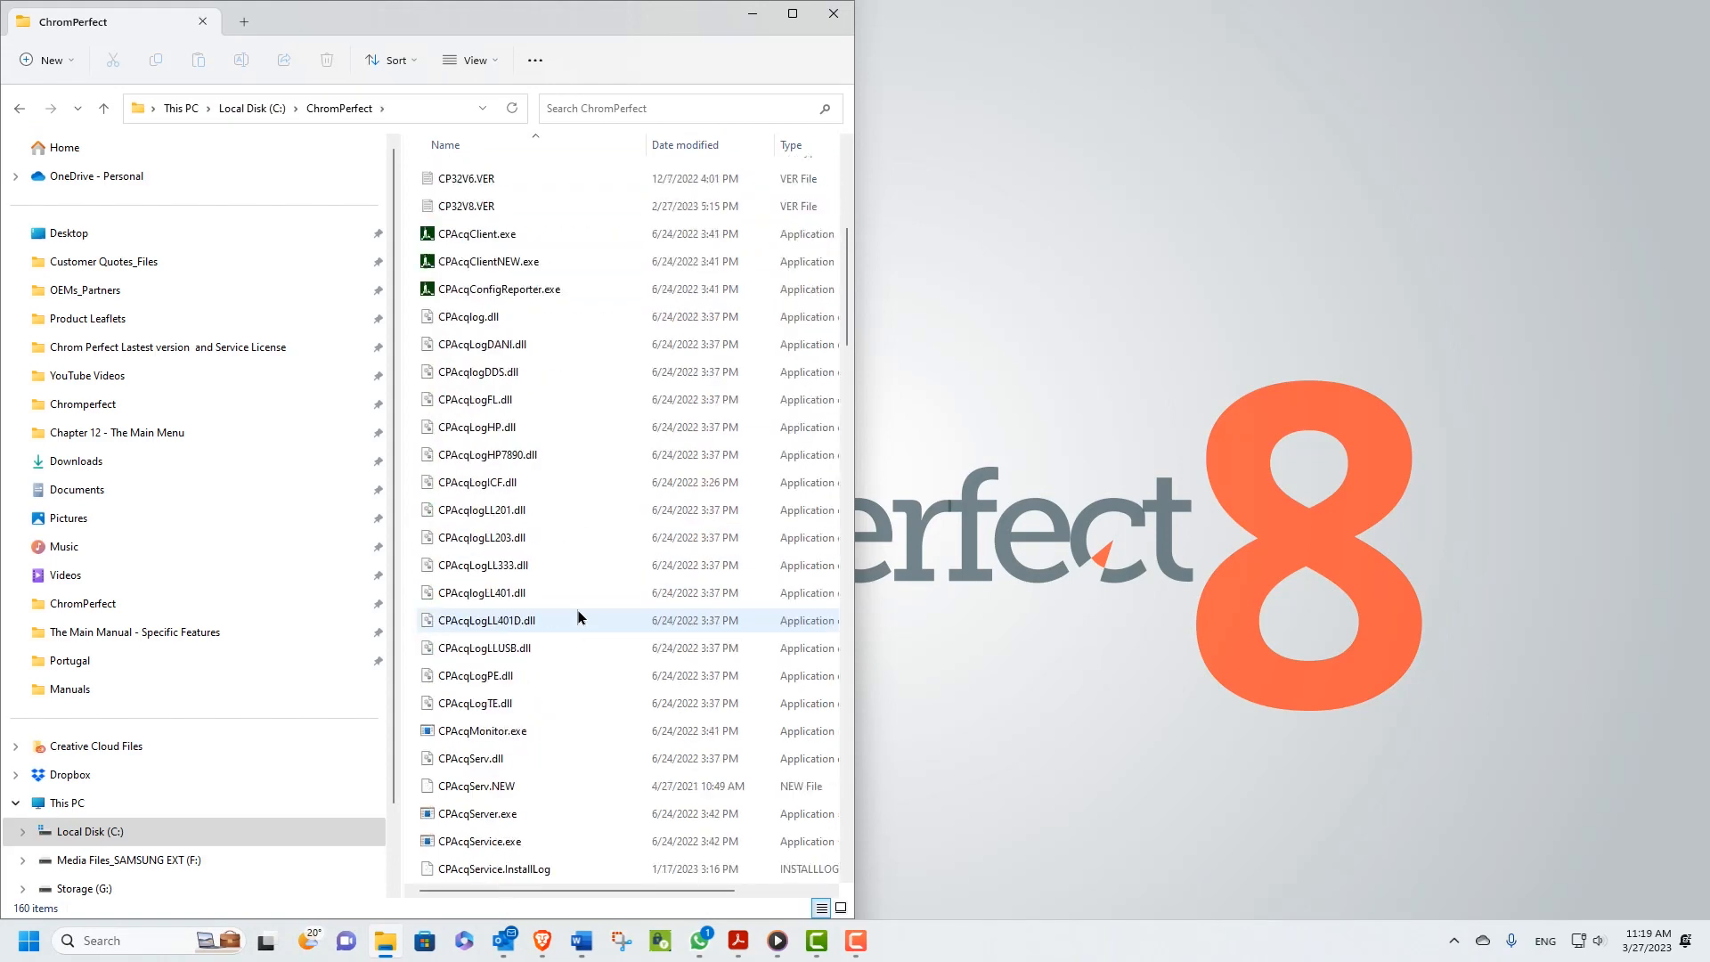
scroll(577, 612, "down", 6)
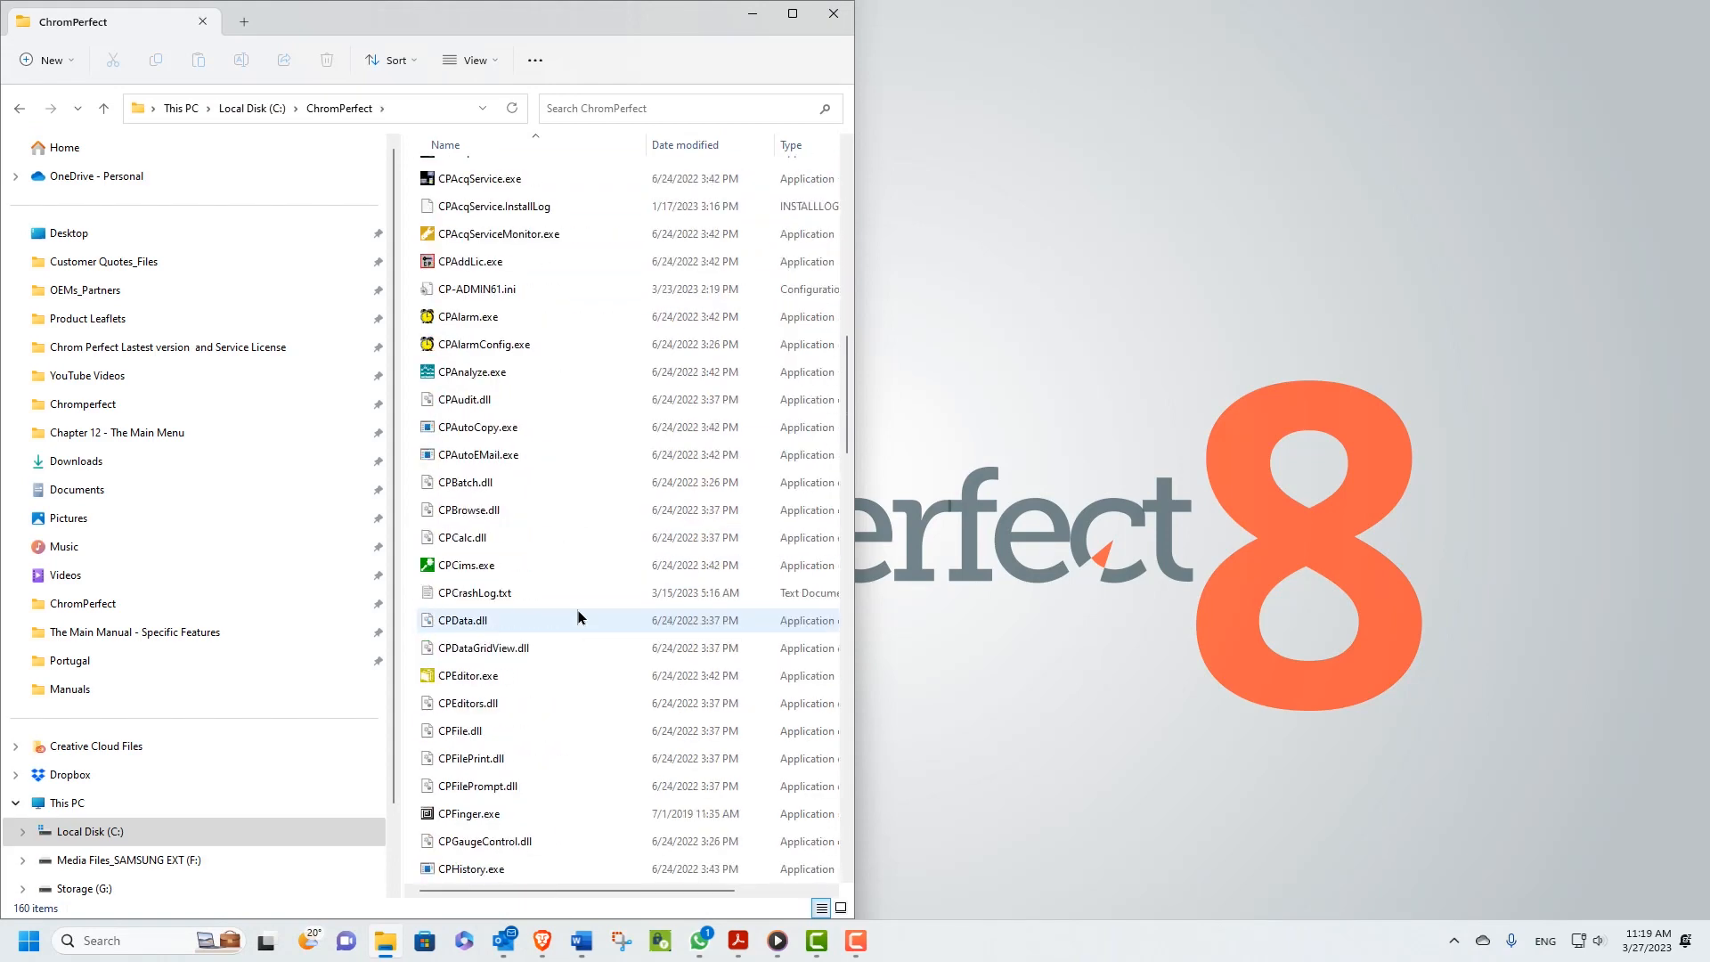
scroll(577, 616, "down", 4)
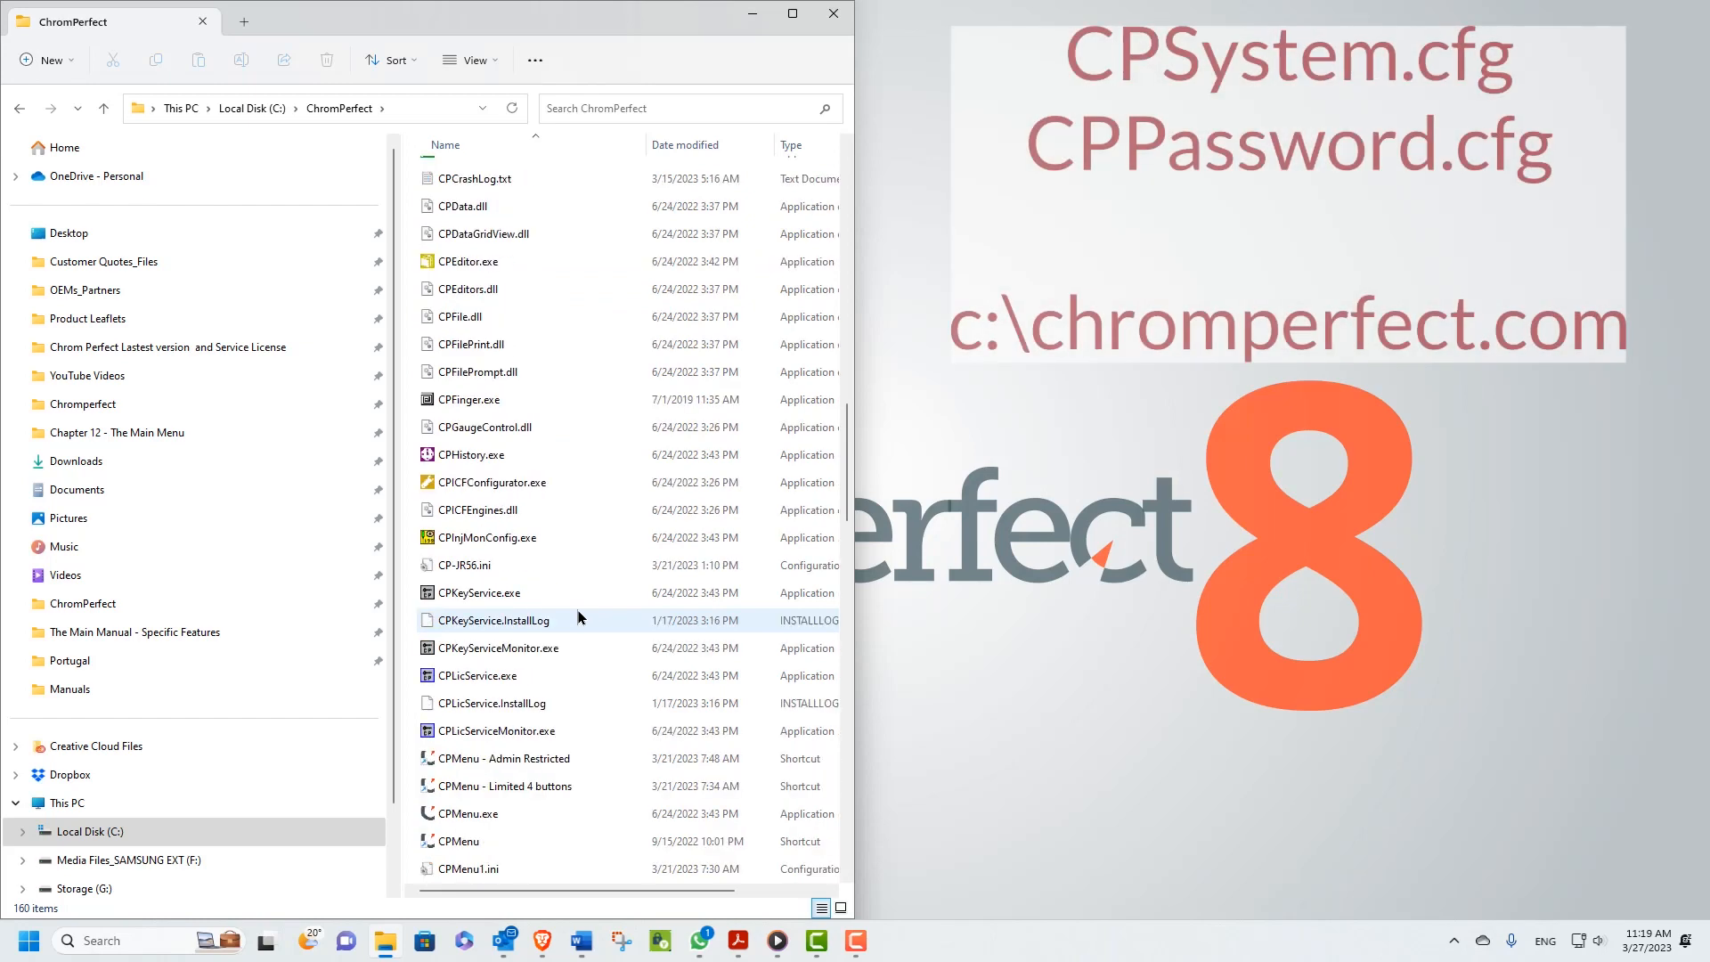
scroll(577, 616, "down", 5)
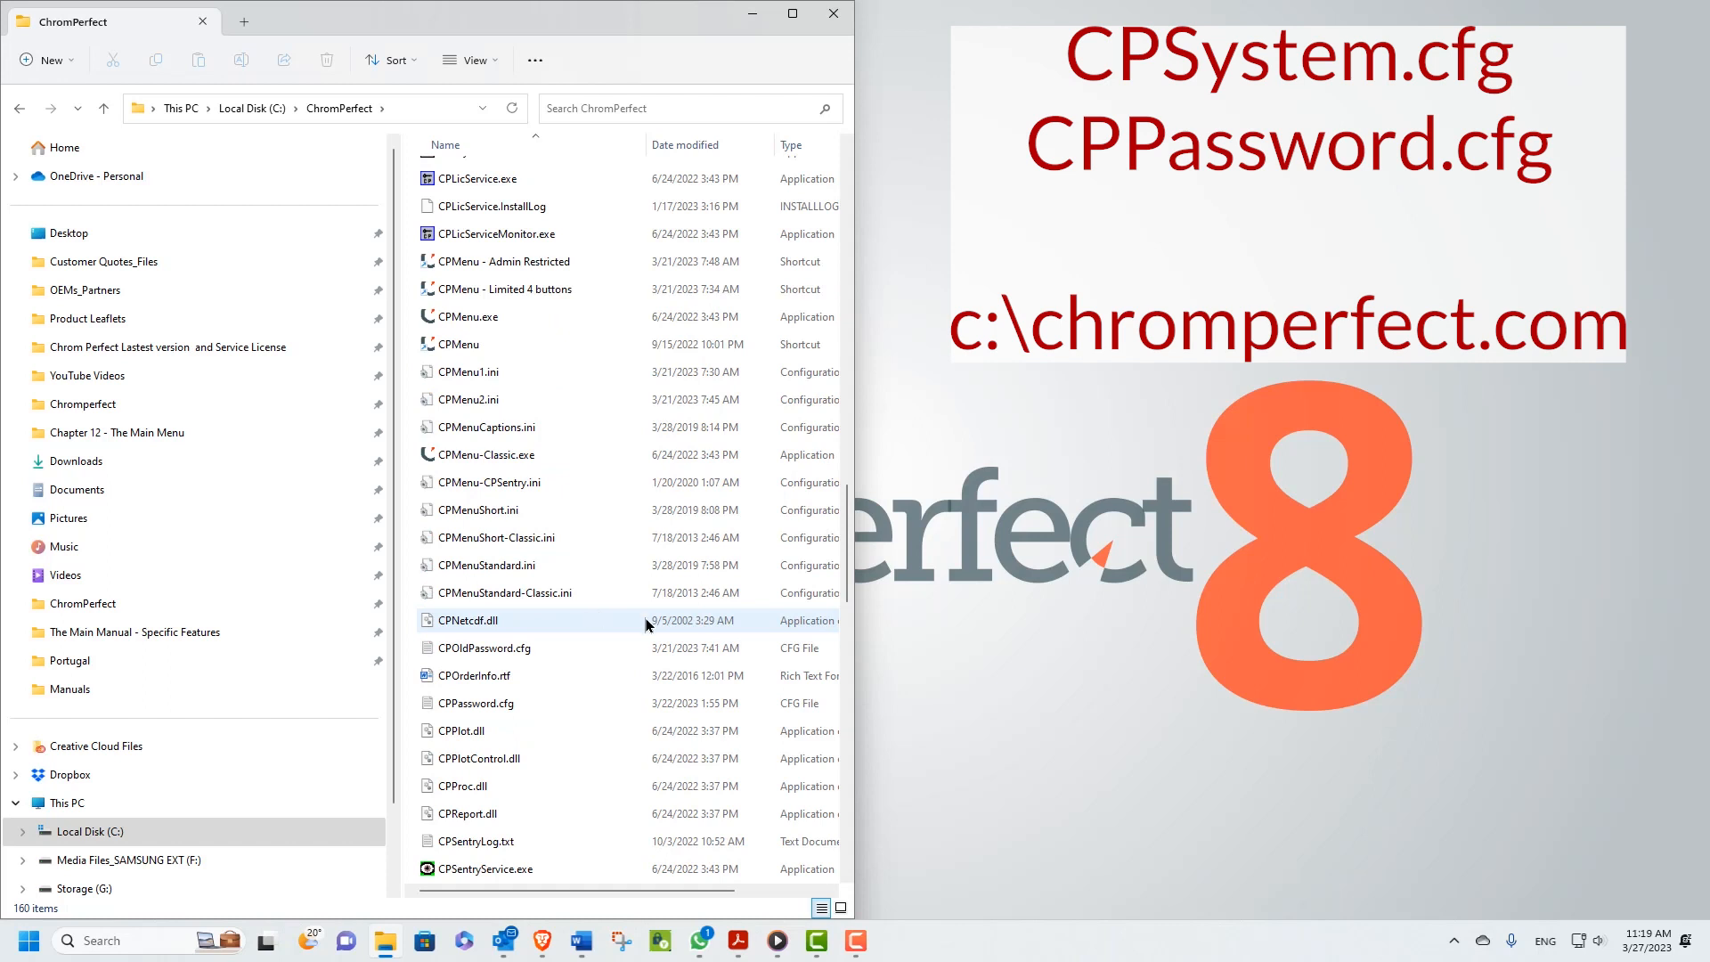
left_click(757, 712)
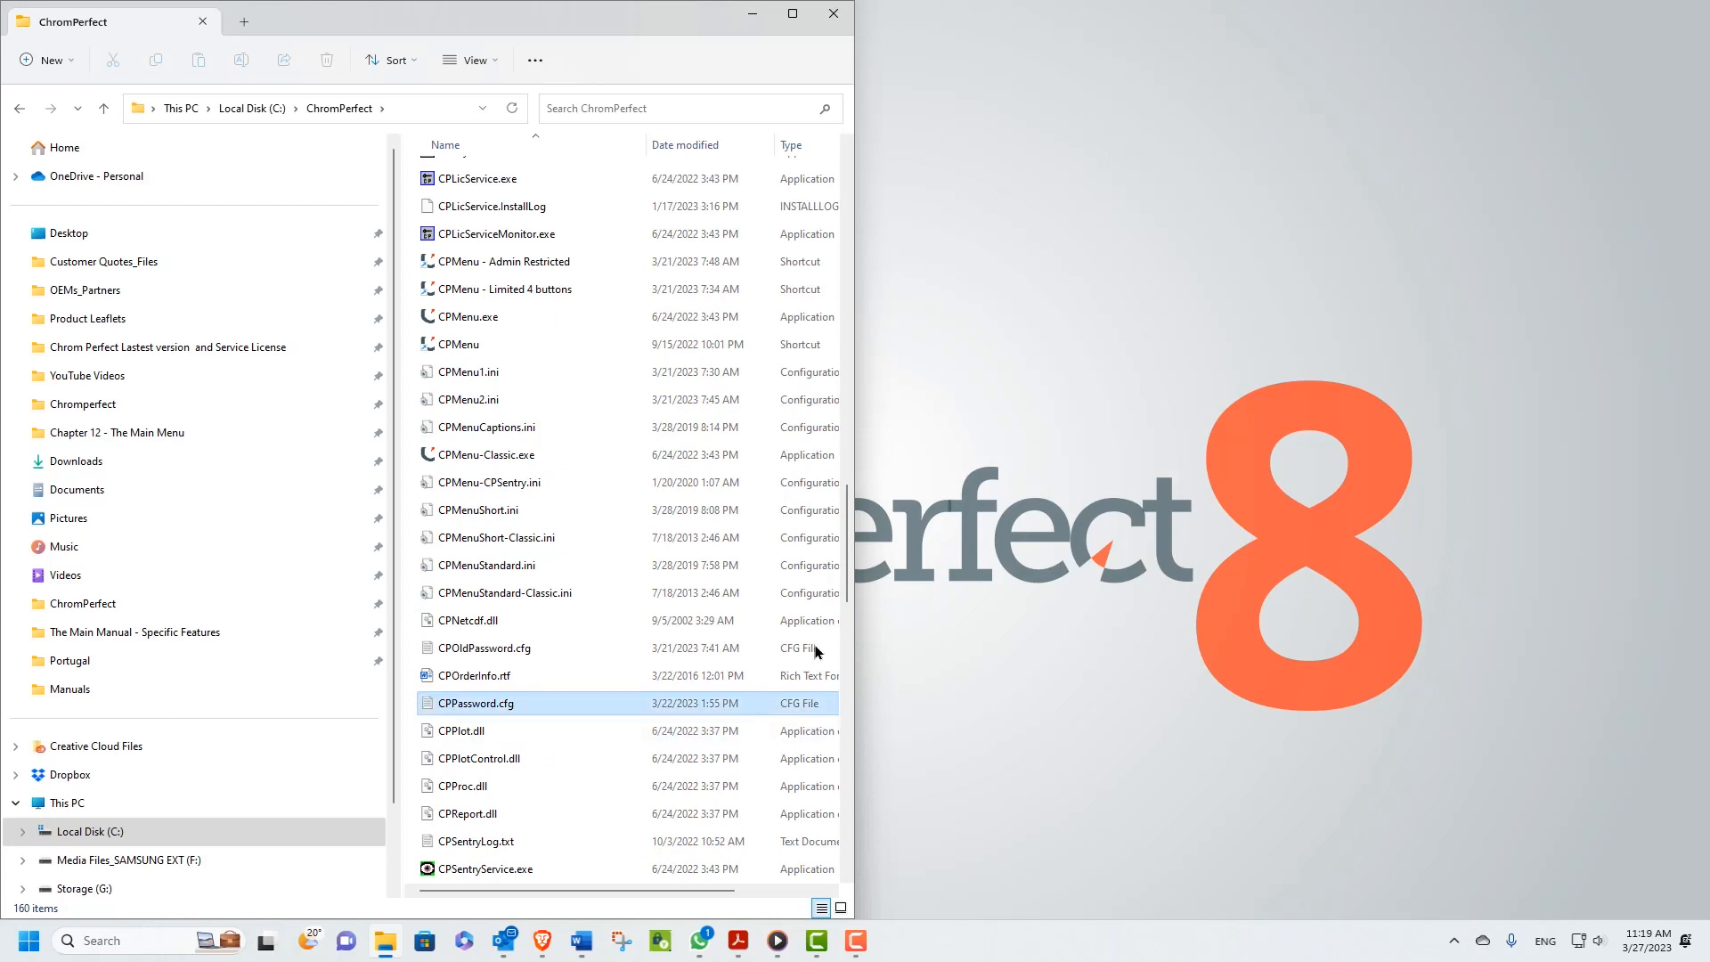
left_click(833, 11)
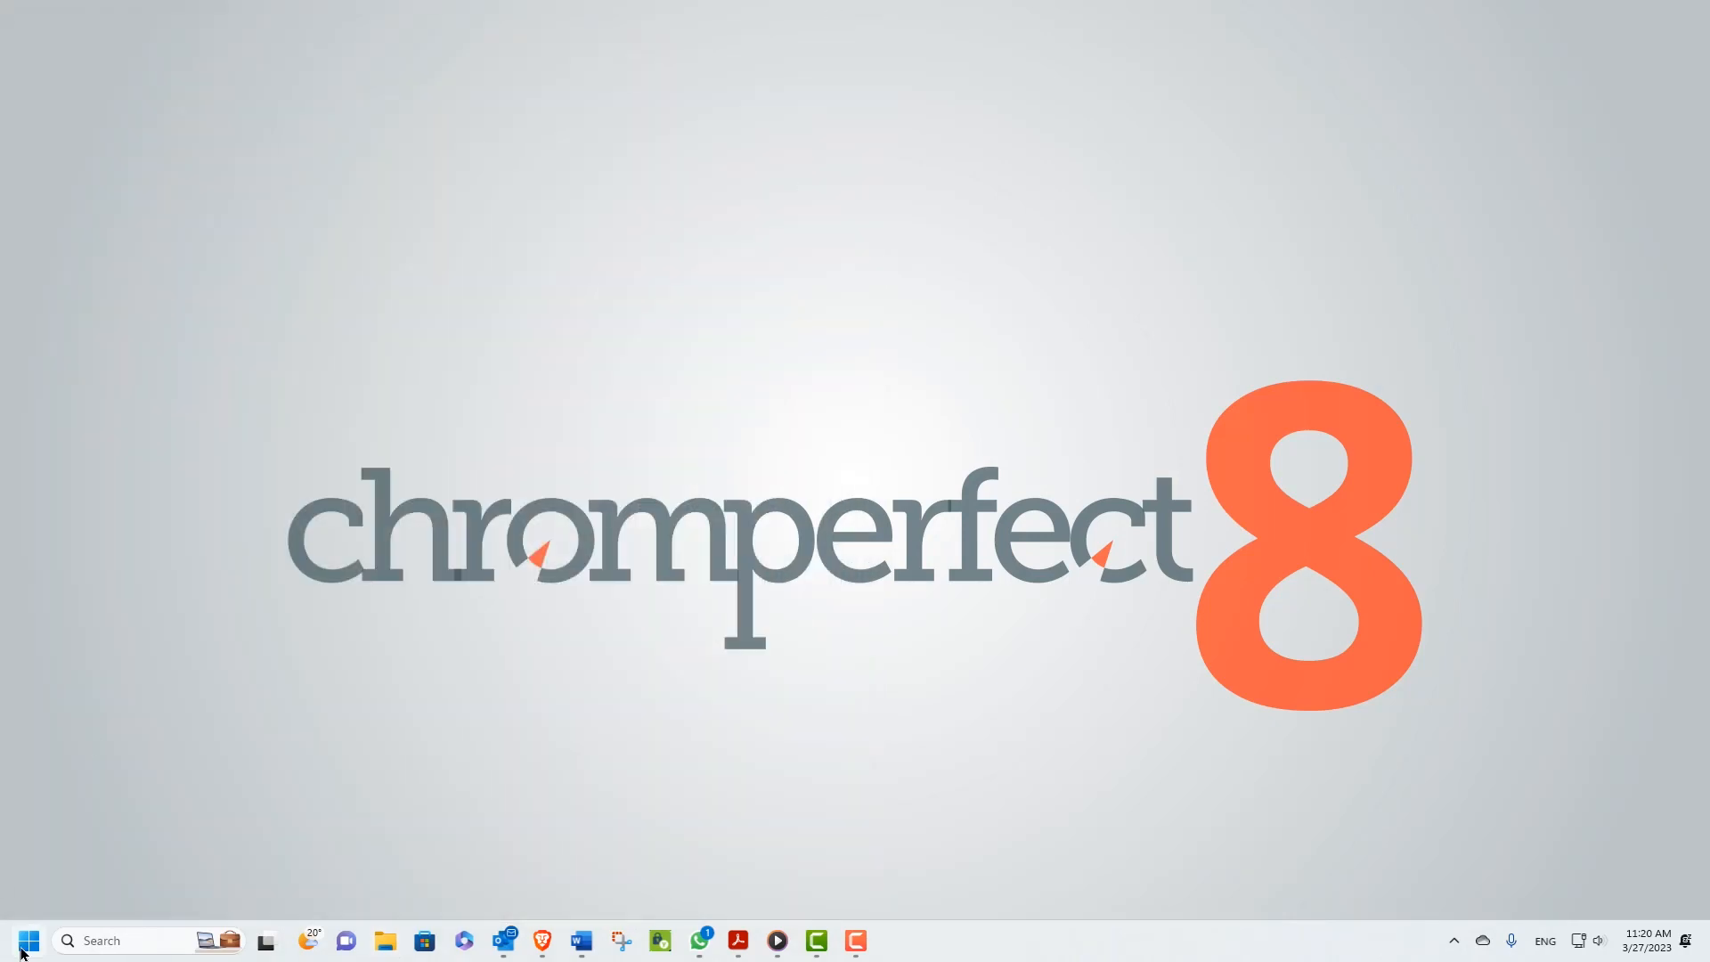
Launch the ChromPerfect Main Menu and request System access, logging on with a lab user's name and password
left_click(28, 941)
left_click(85, 410)
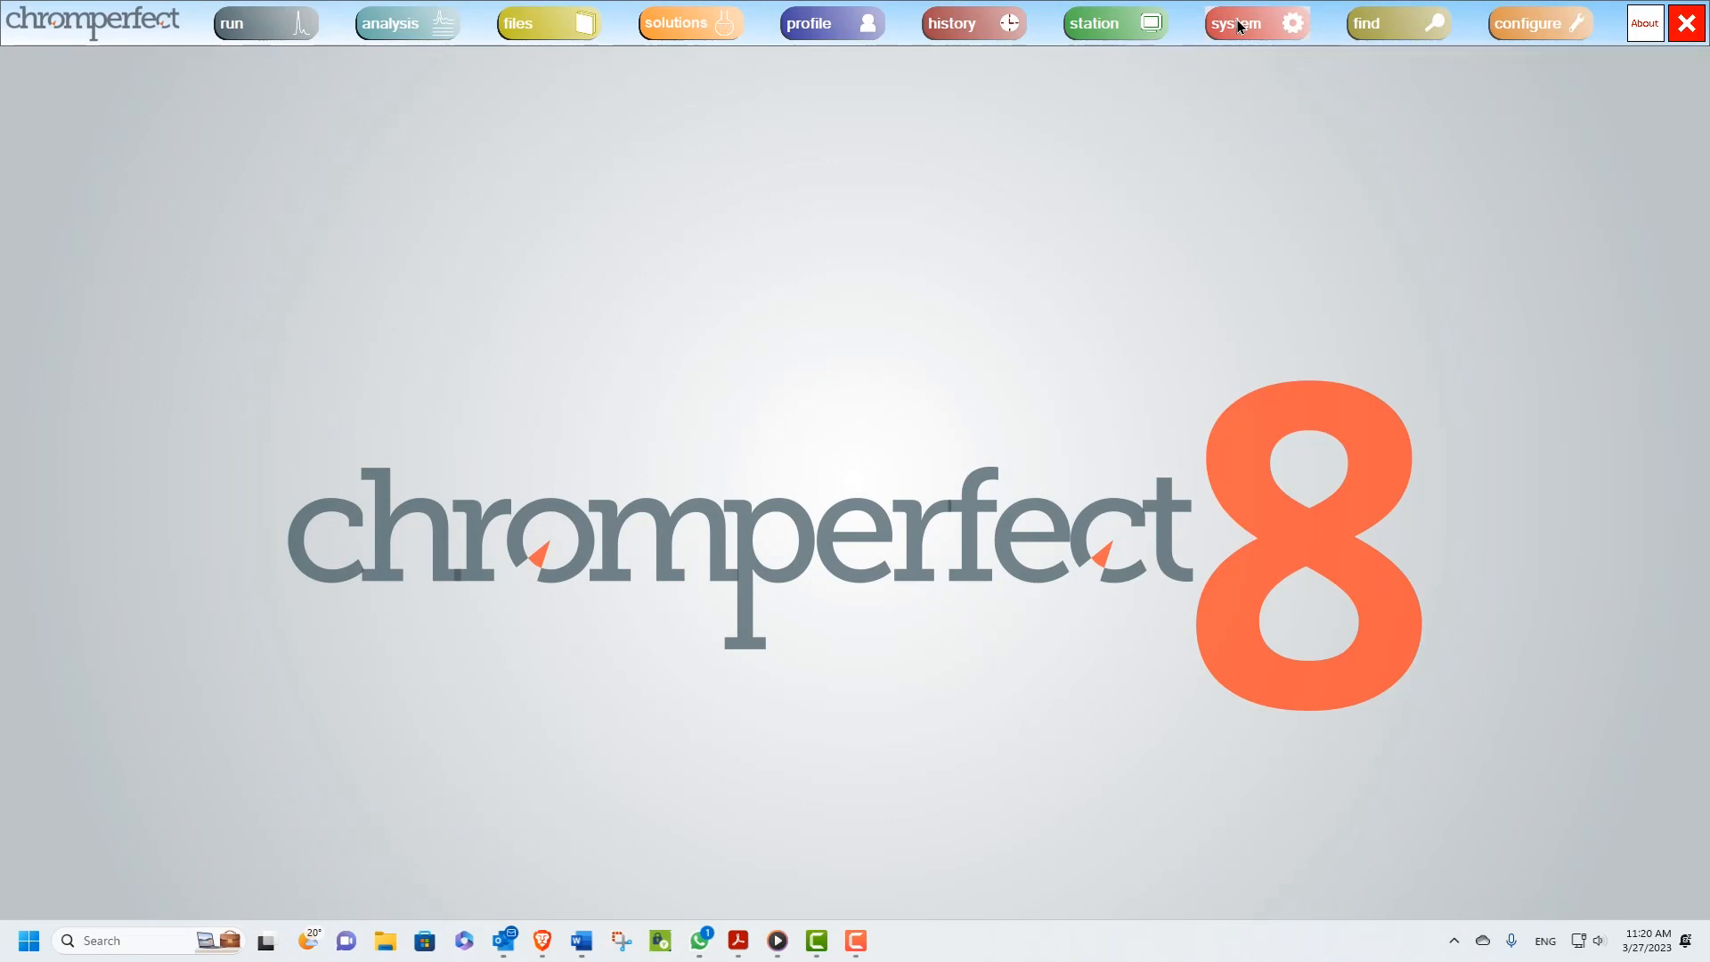
left_click(1240, 26)
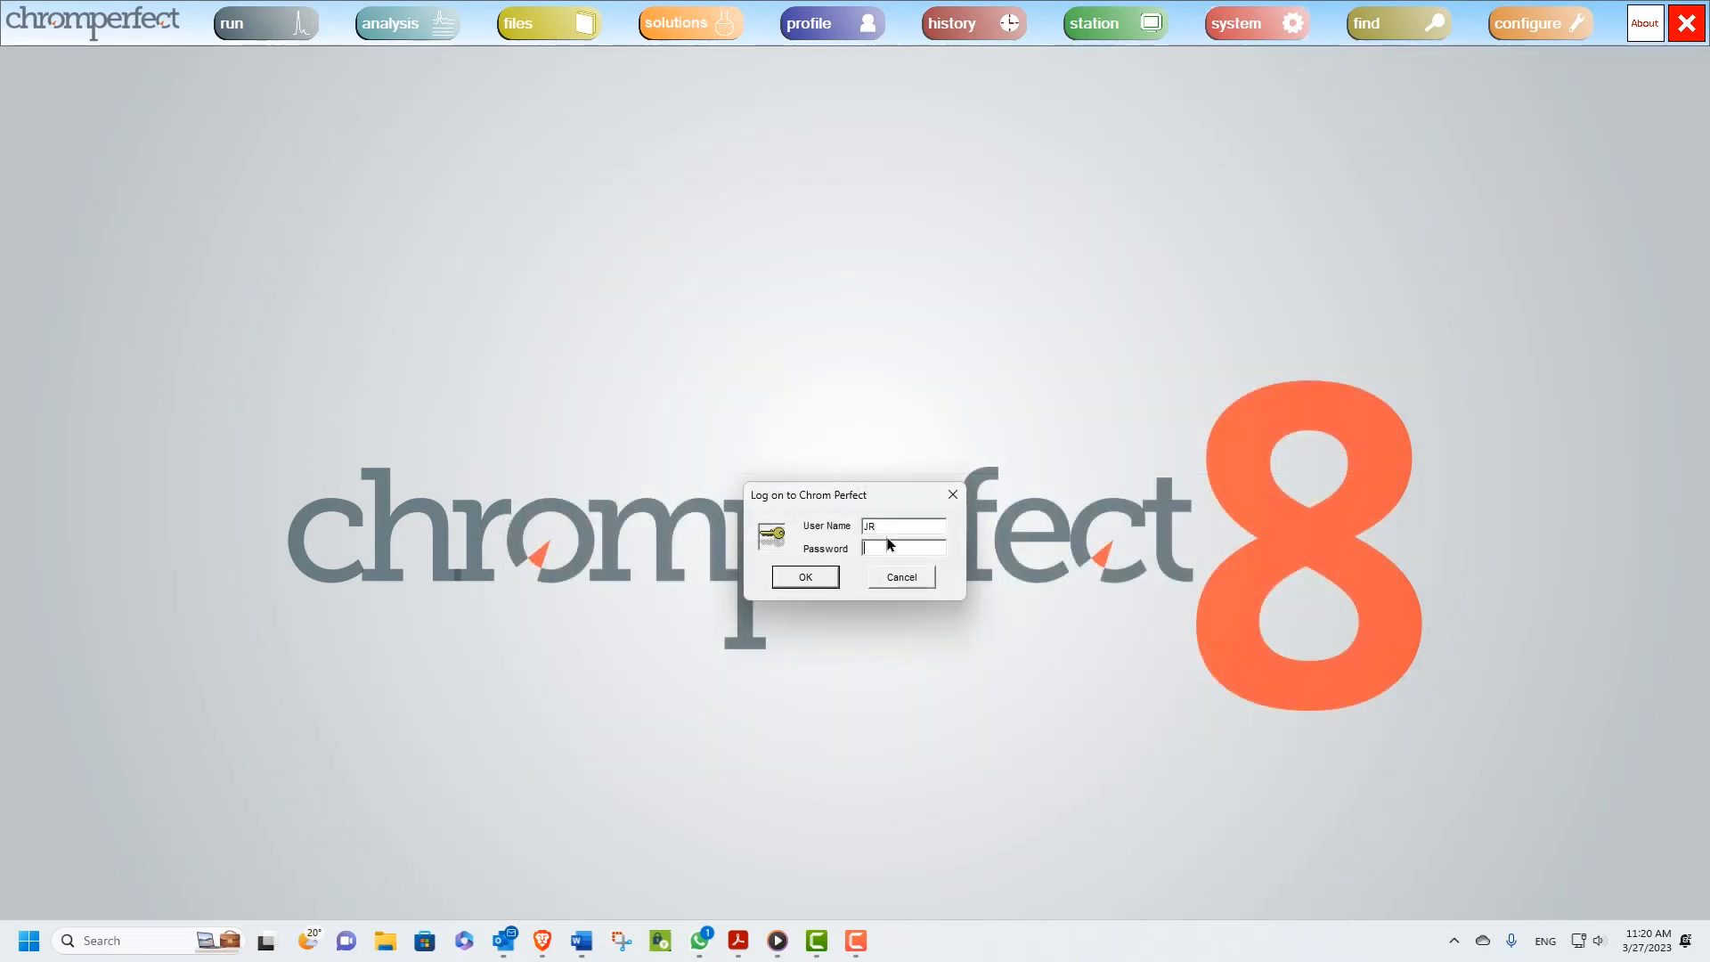
type("**")
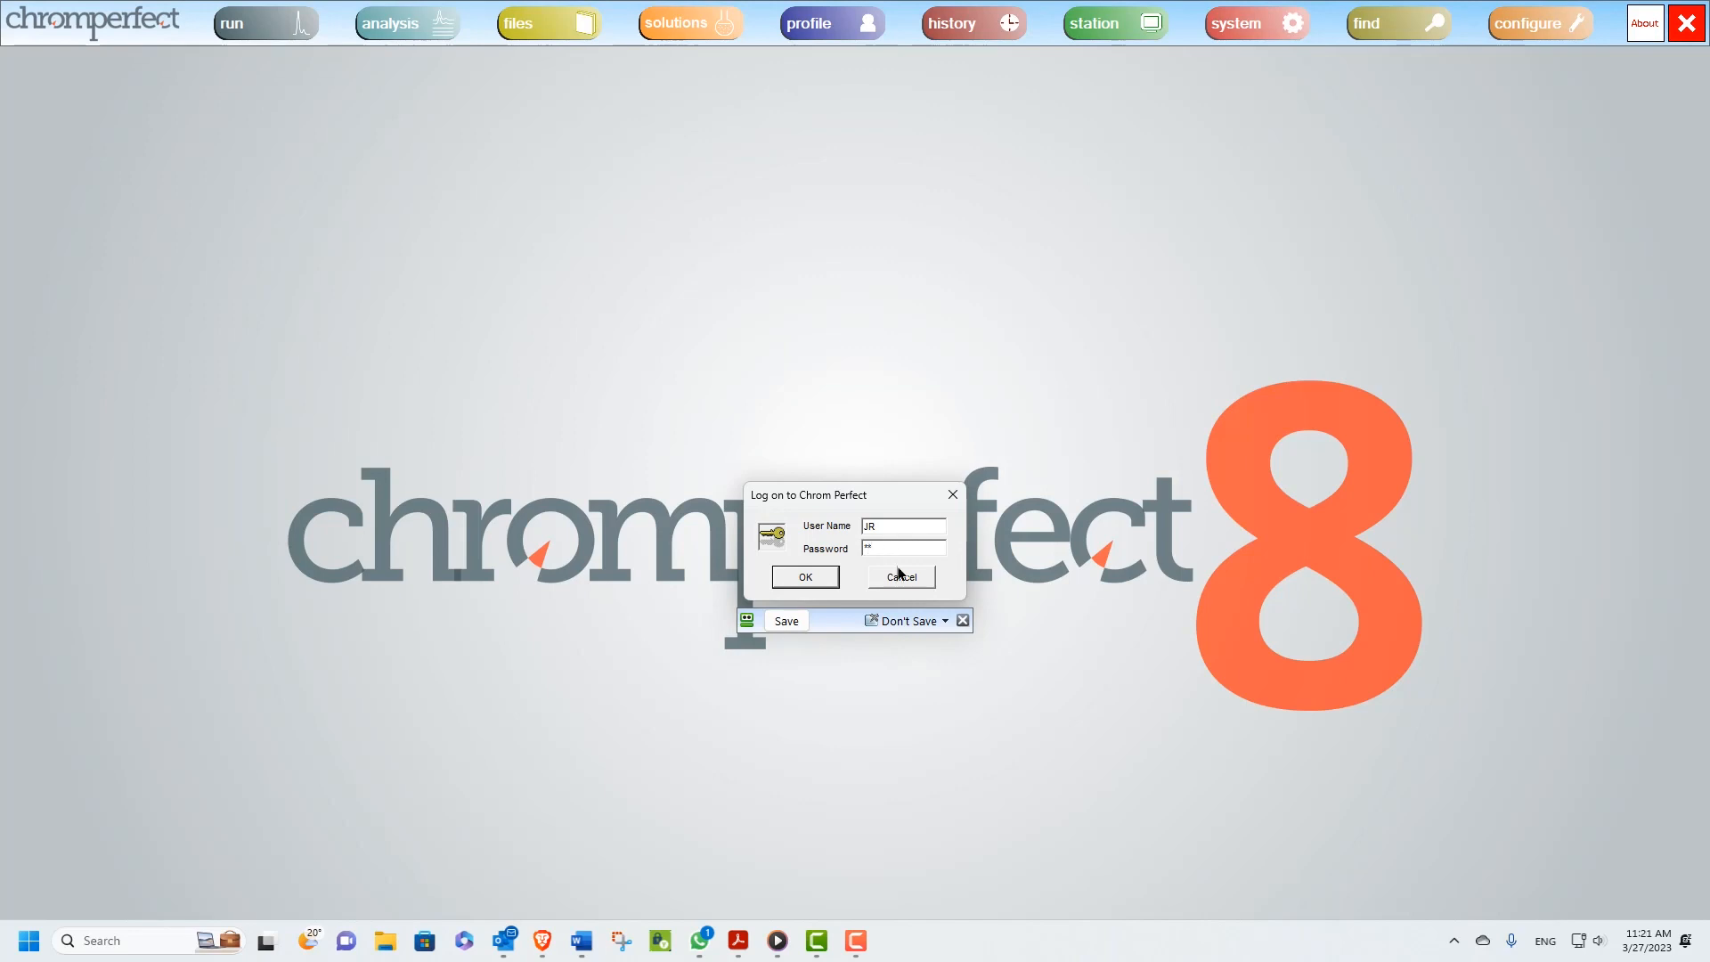
left_click(821, 577)
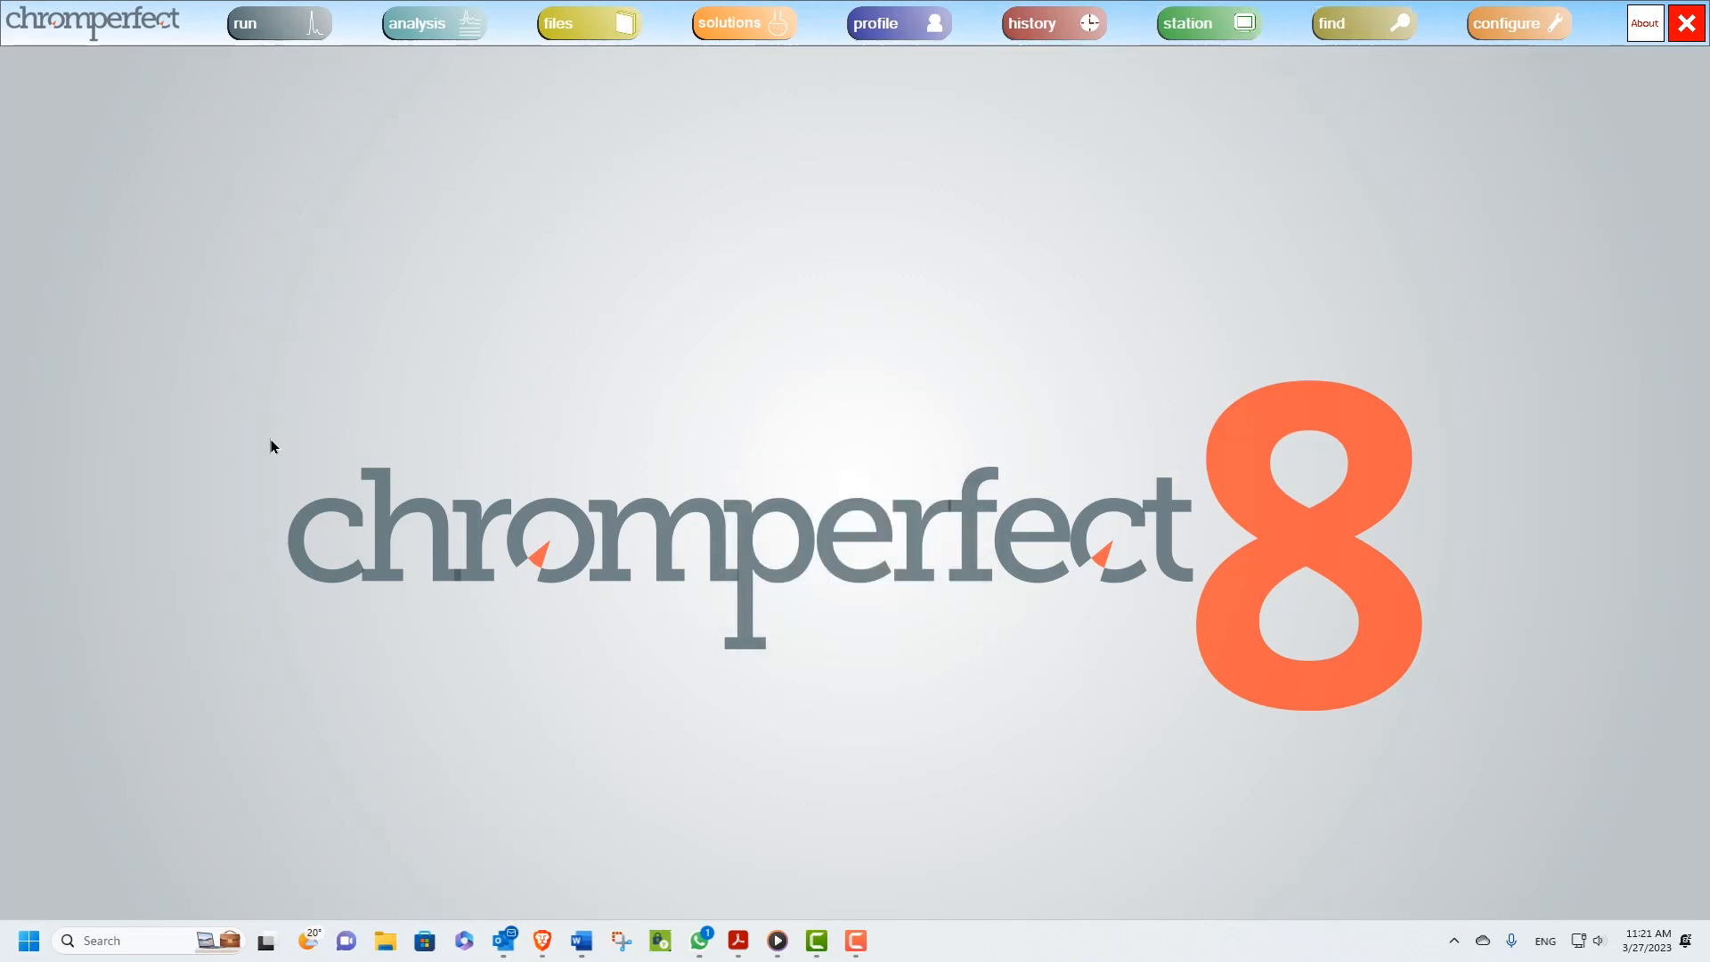
Close and relaunch the Main Menu, logging on as ADMIN to open the System Configuration Manager
left_click(1686, 23)
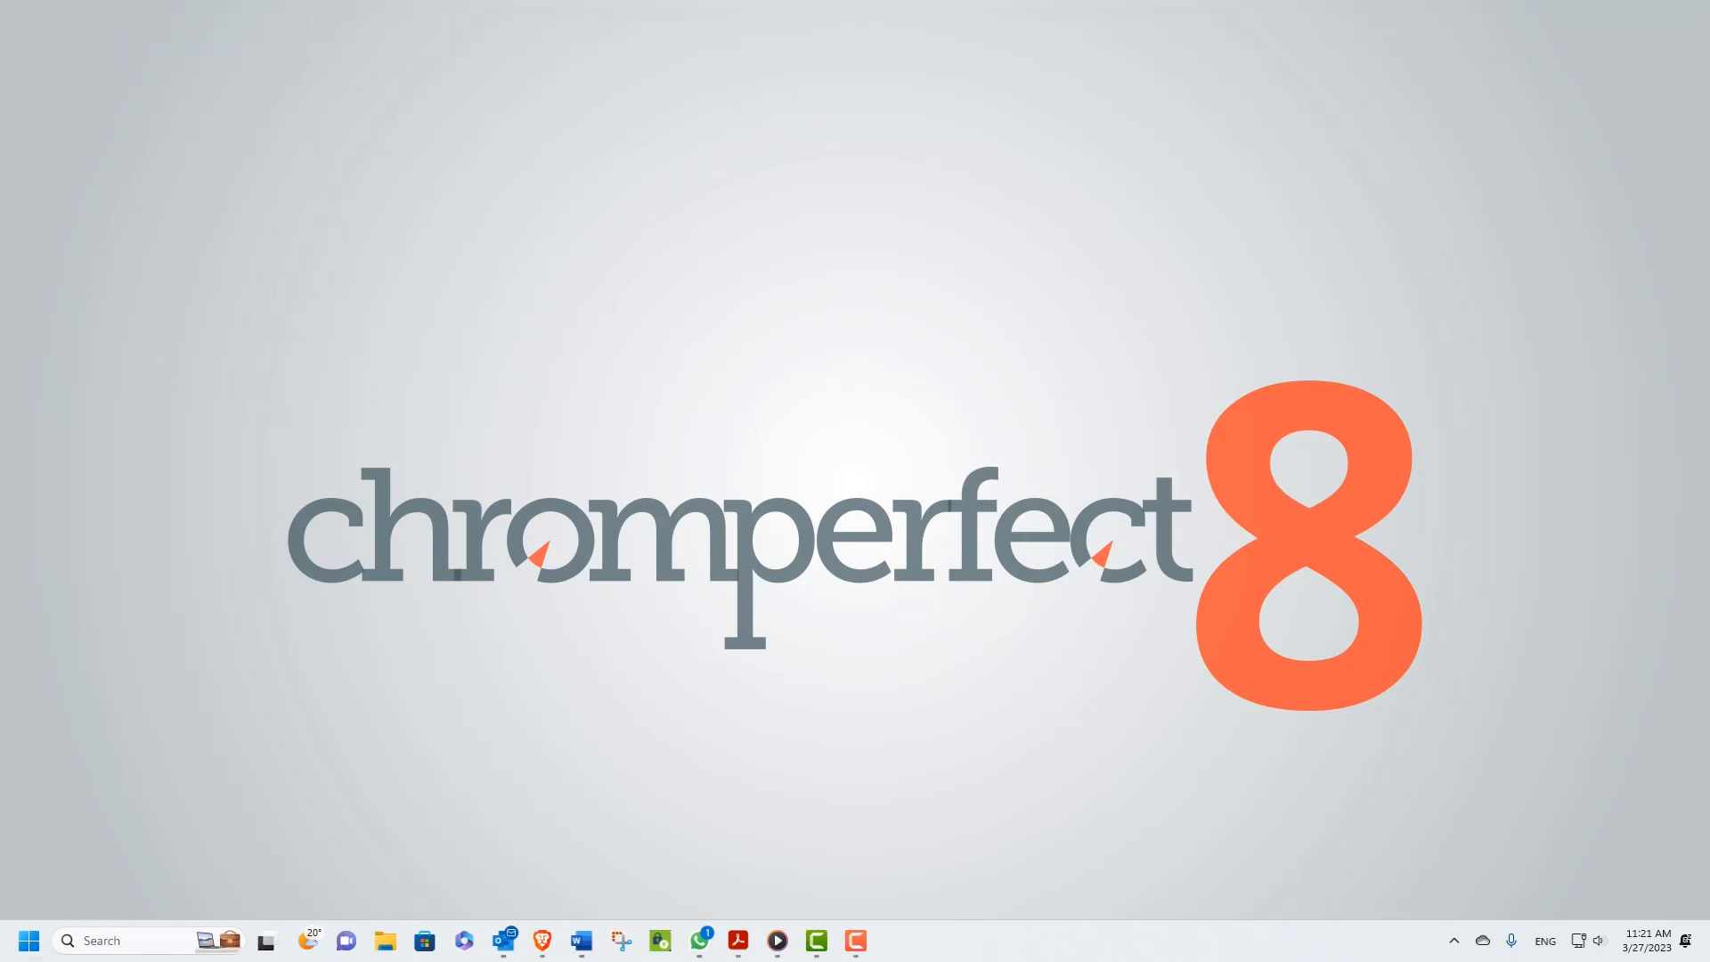
left_click(42, 946)
left_click(83, 412)
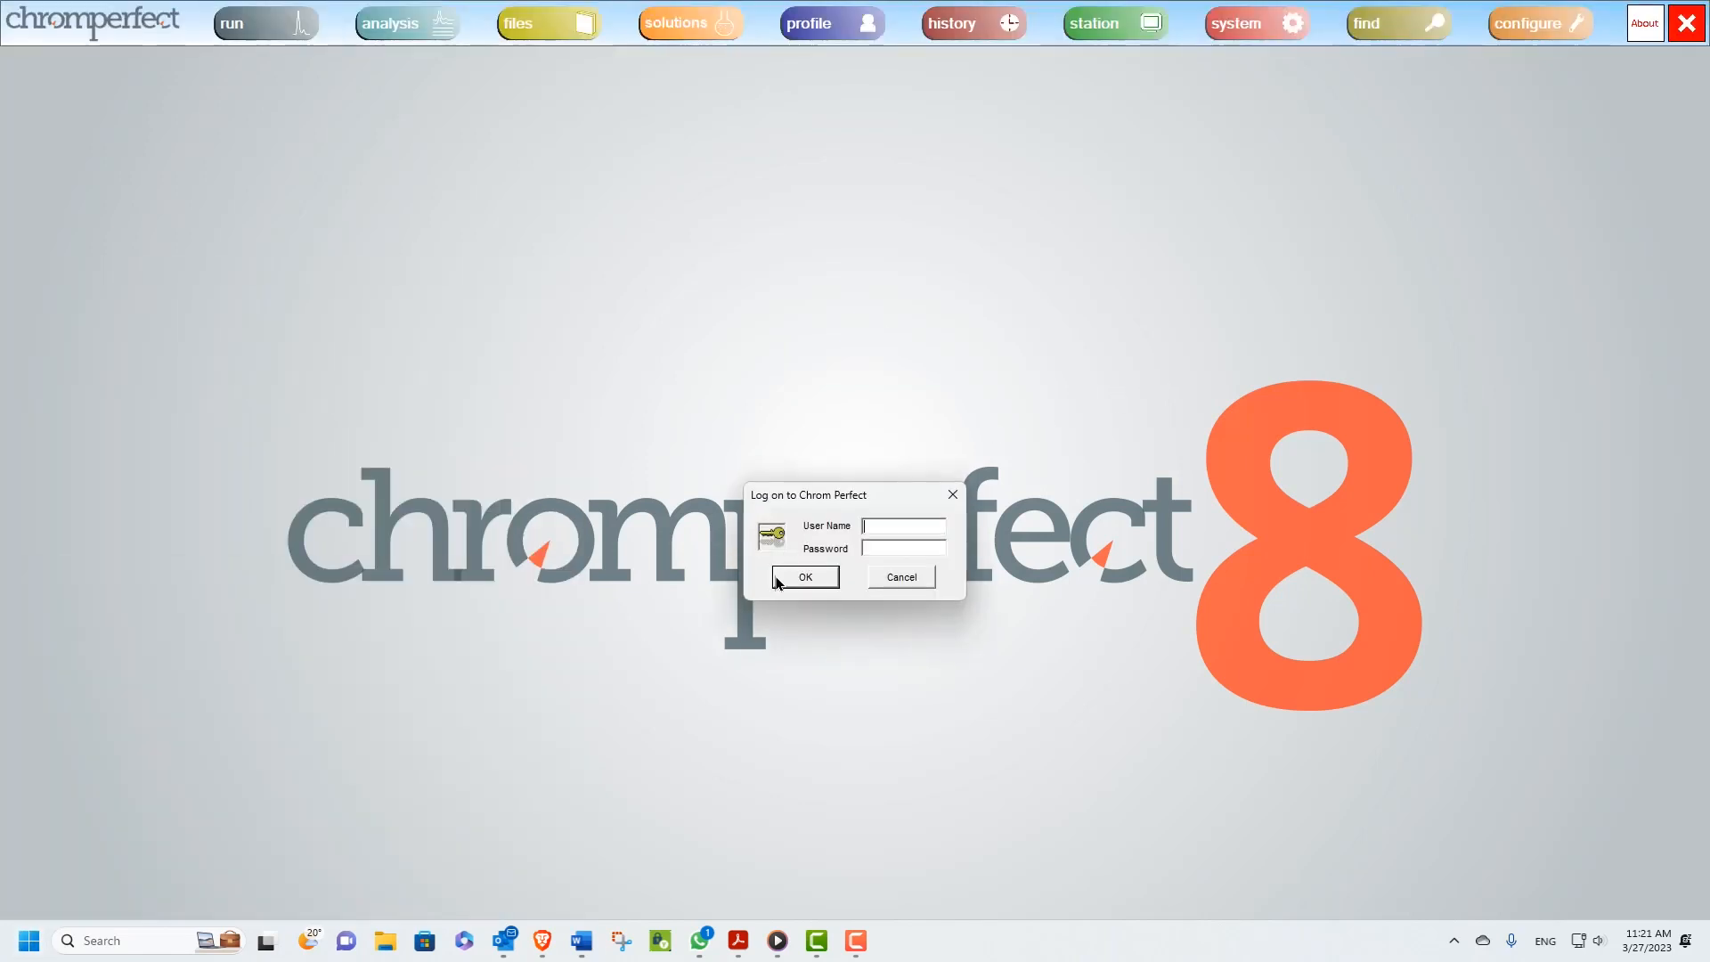
type("ADMIN")
left_click(799, 576)
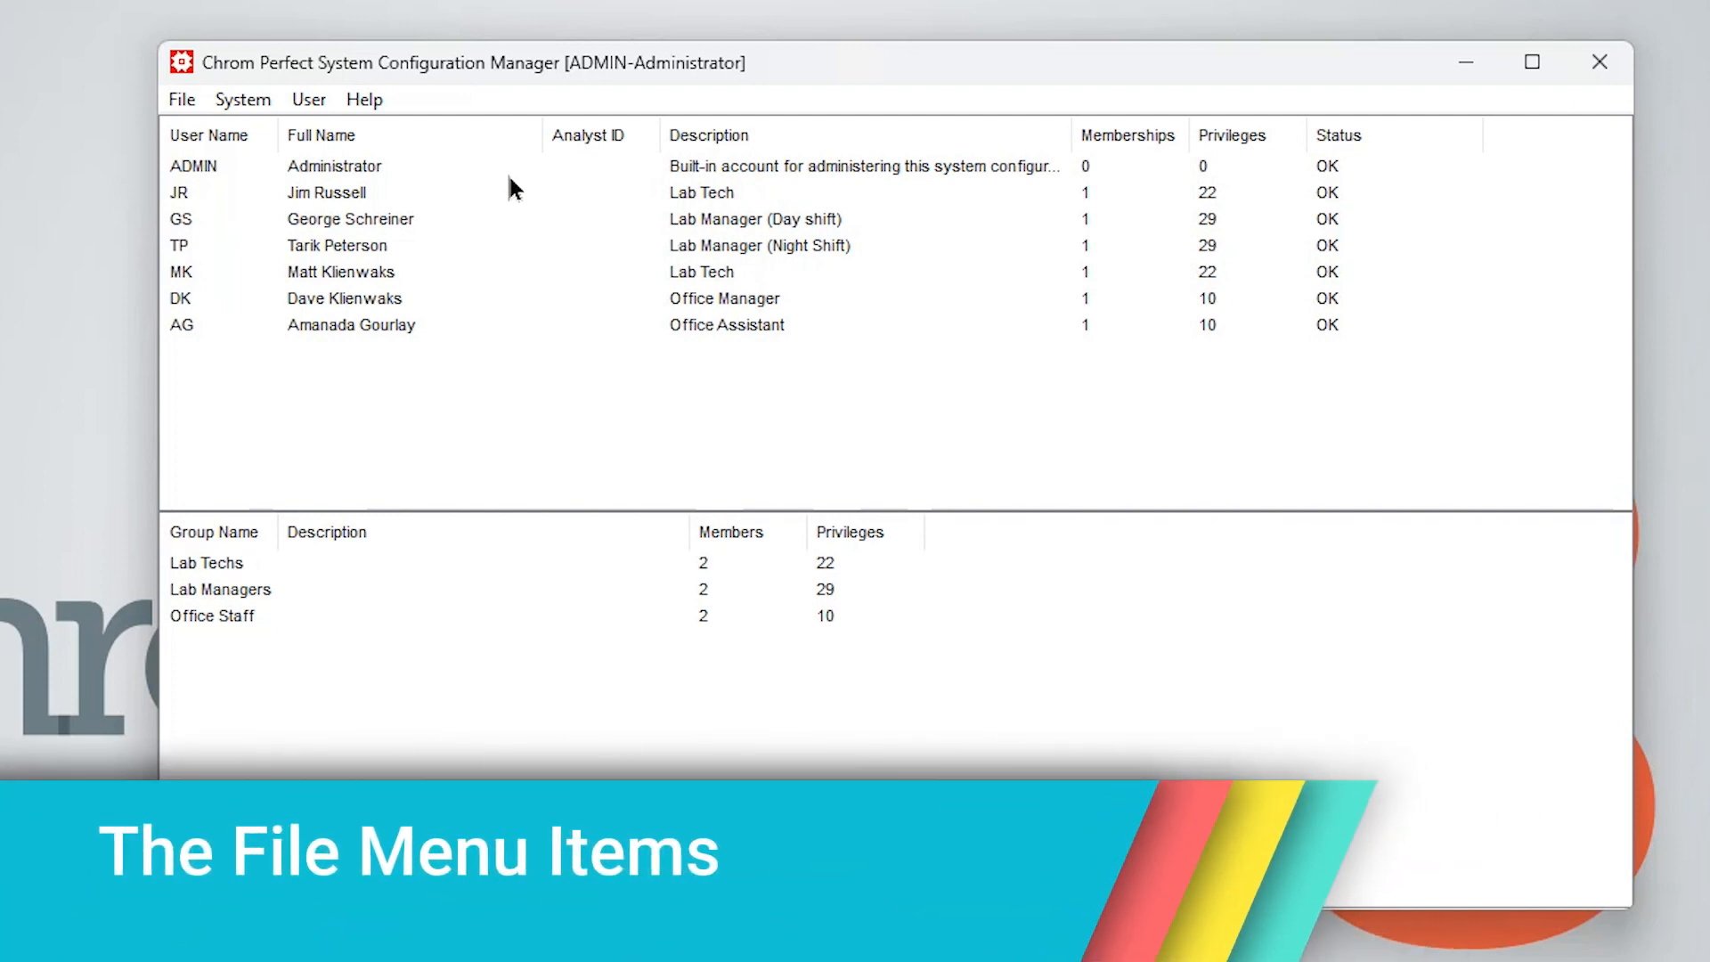
Open the Print Preview options for the configuration report and close the dialog
left_click(194, 96)
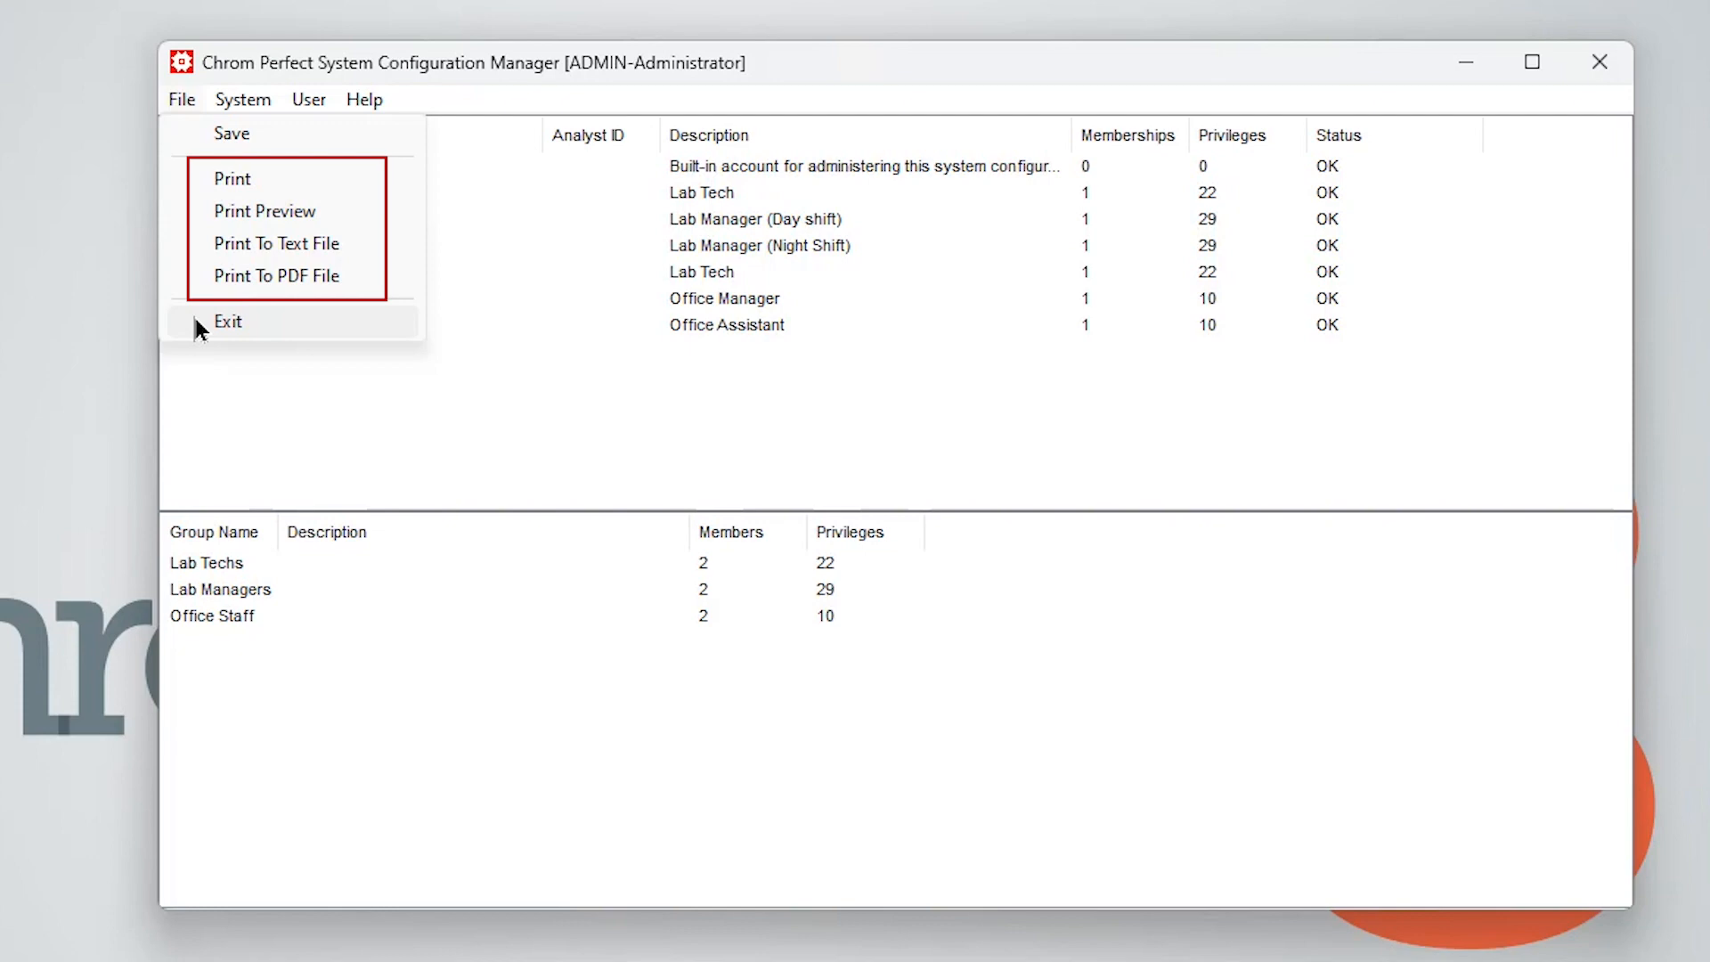
left_click(328, 216)
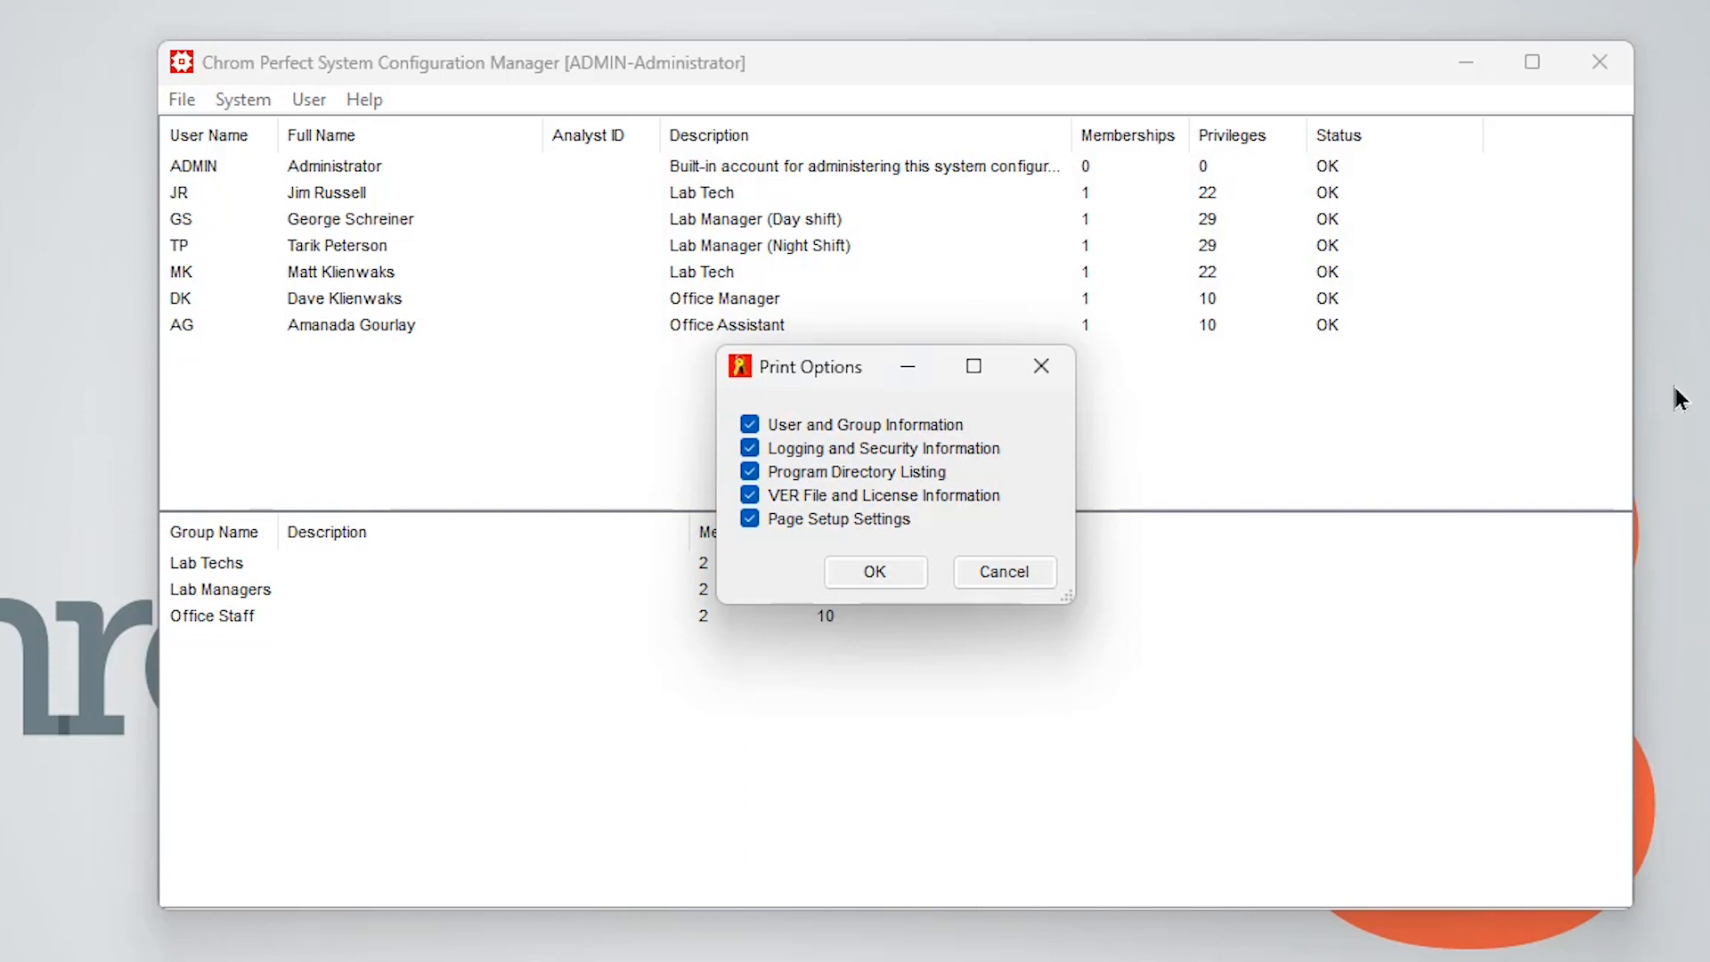
left_click(1041, 368)
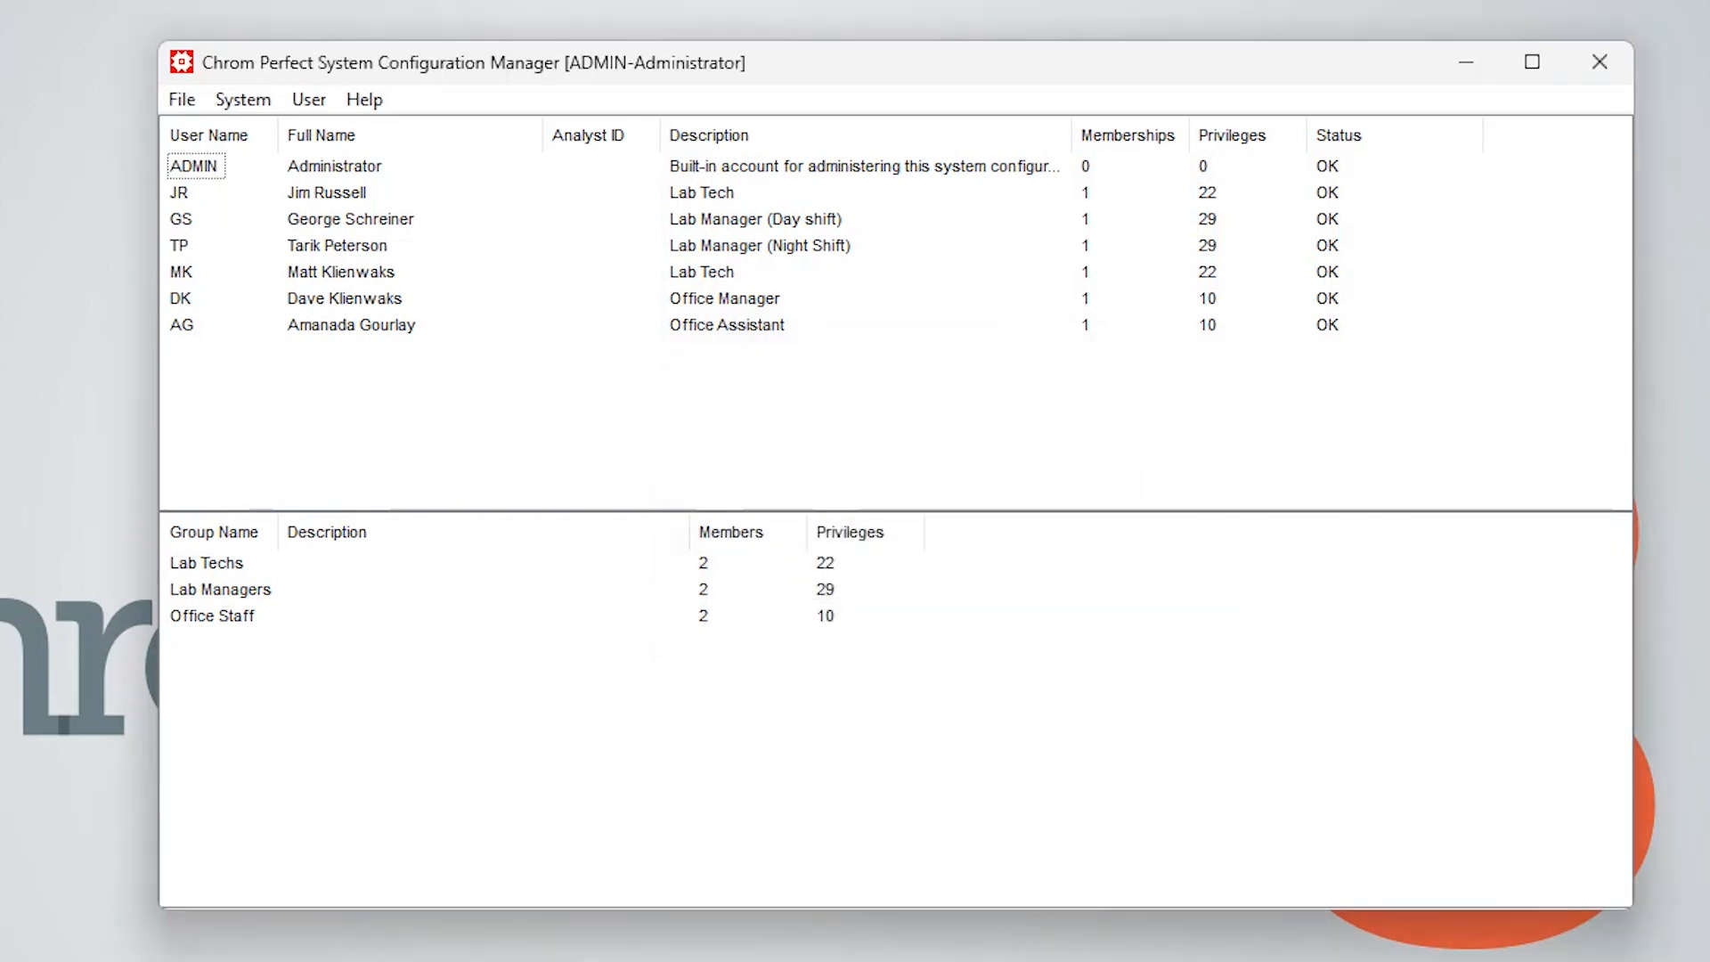
Open the System Security Options and enable reporting all failed log-on attempts and revoking passwords after failed attempts
left_click(187, 99)
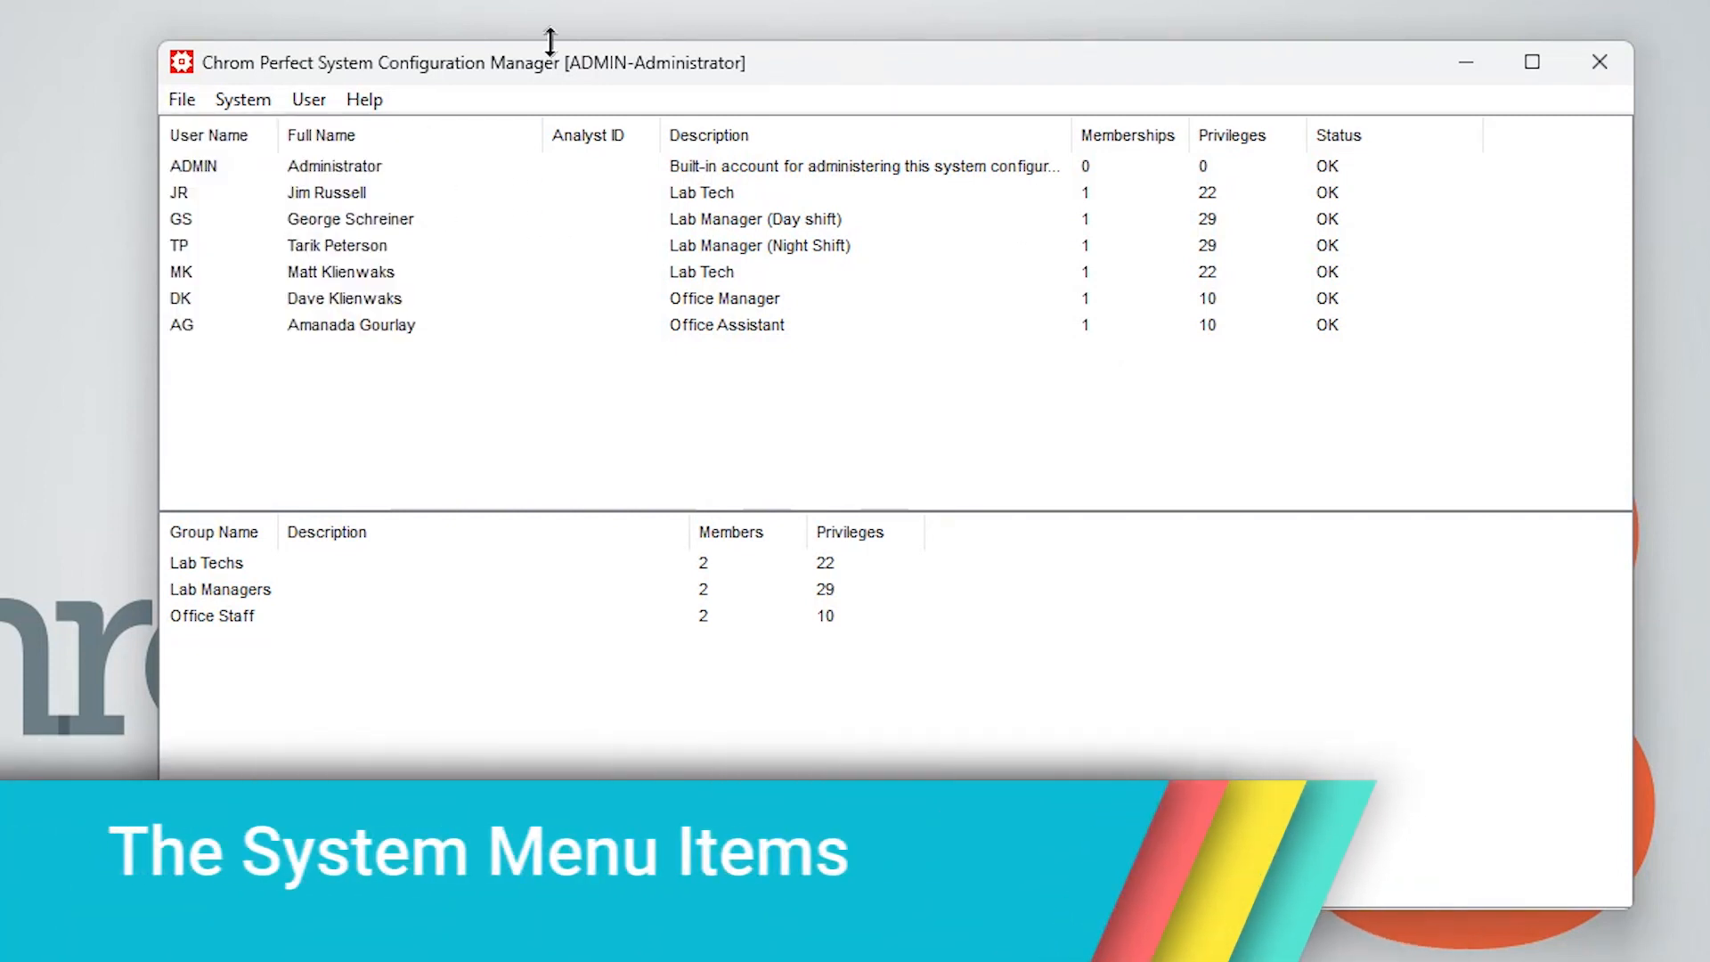
left_click(249, 99)
left_click(257, 132)
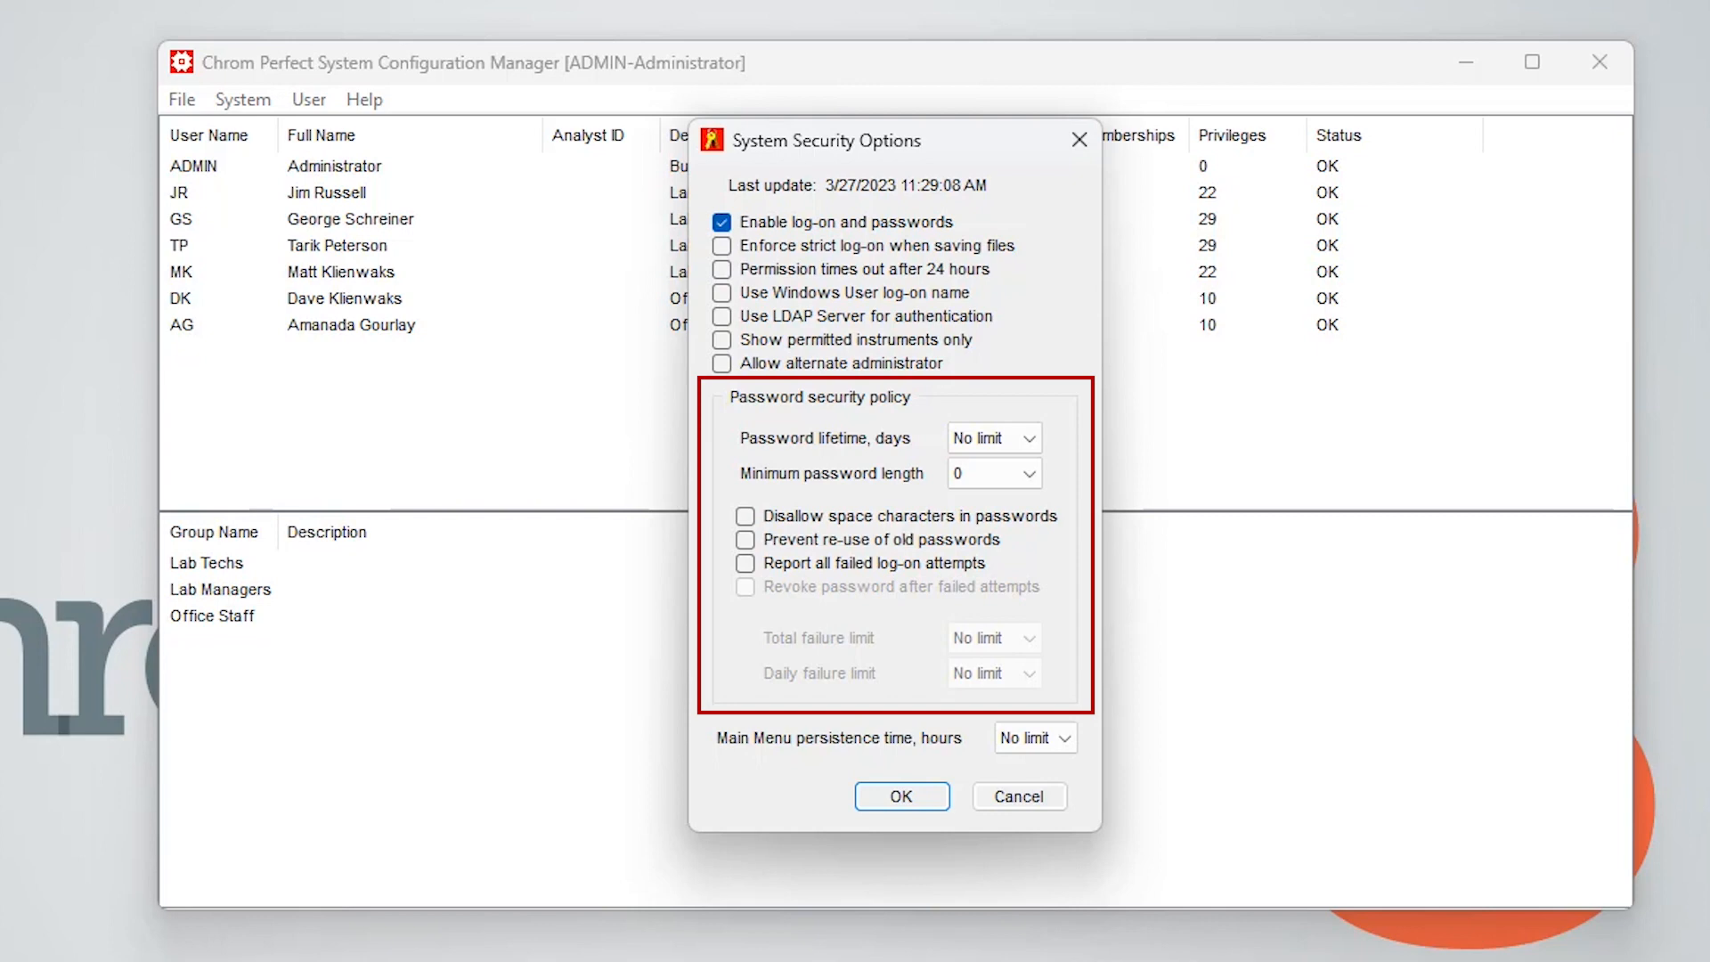
left_click(745, 562)
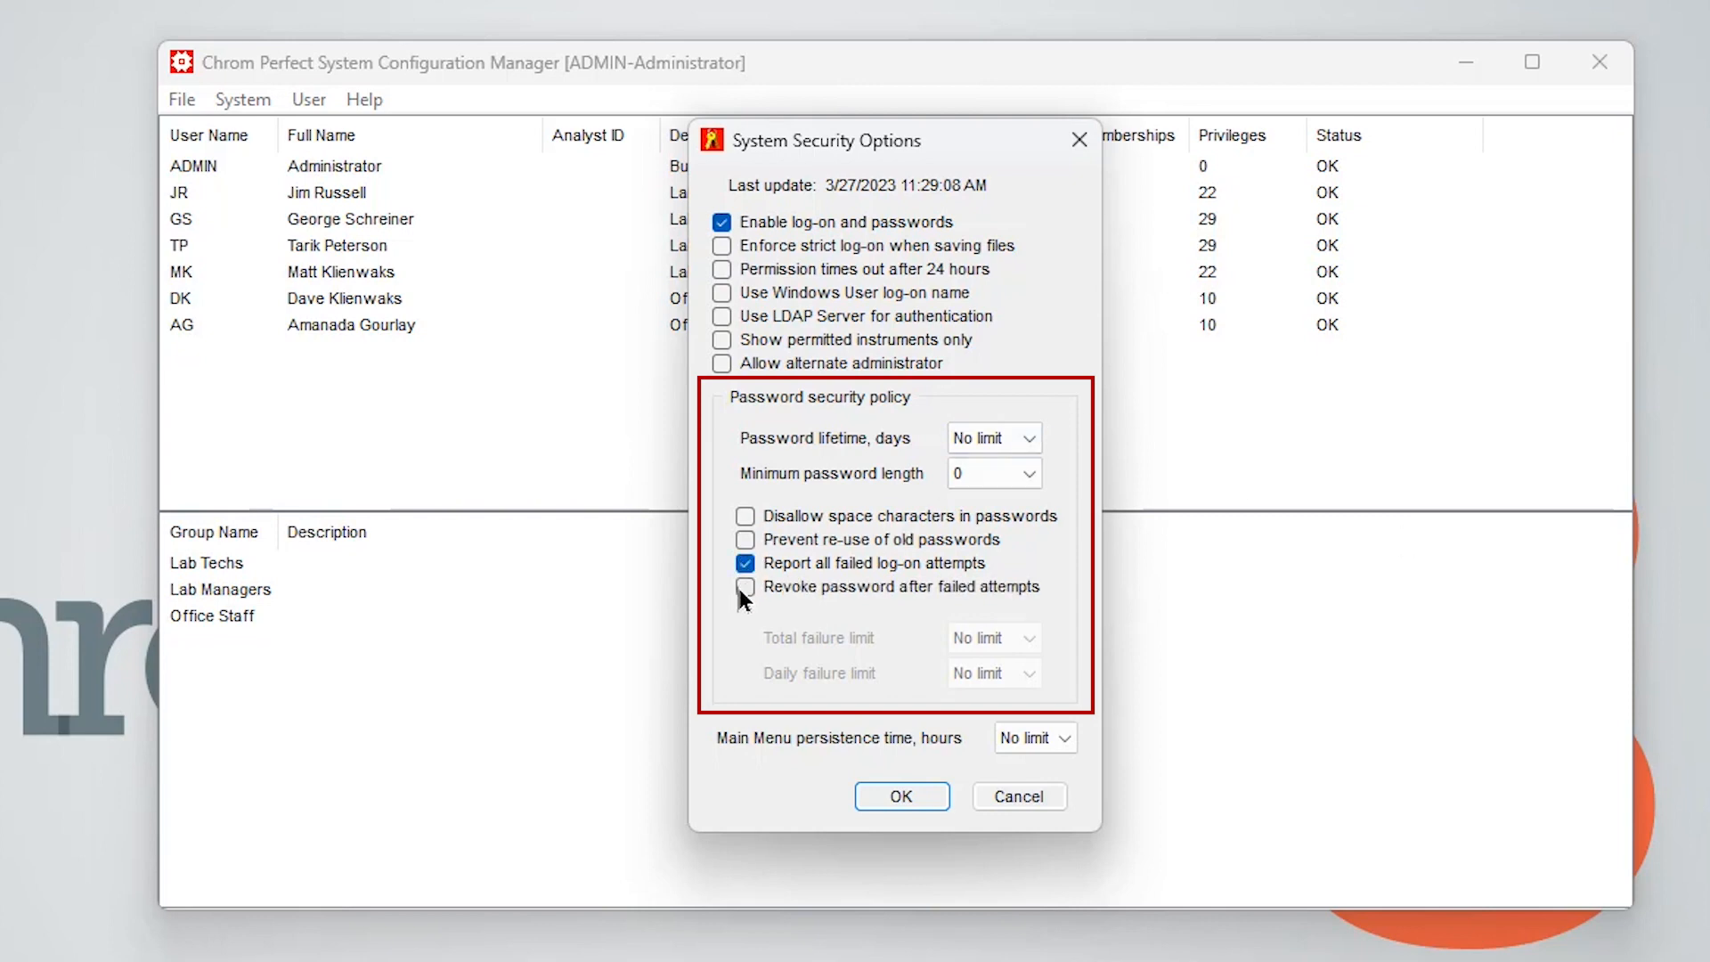
left_click(739, 588)
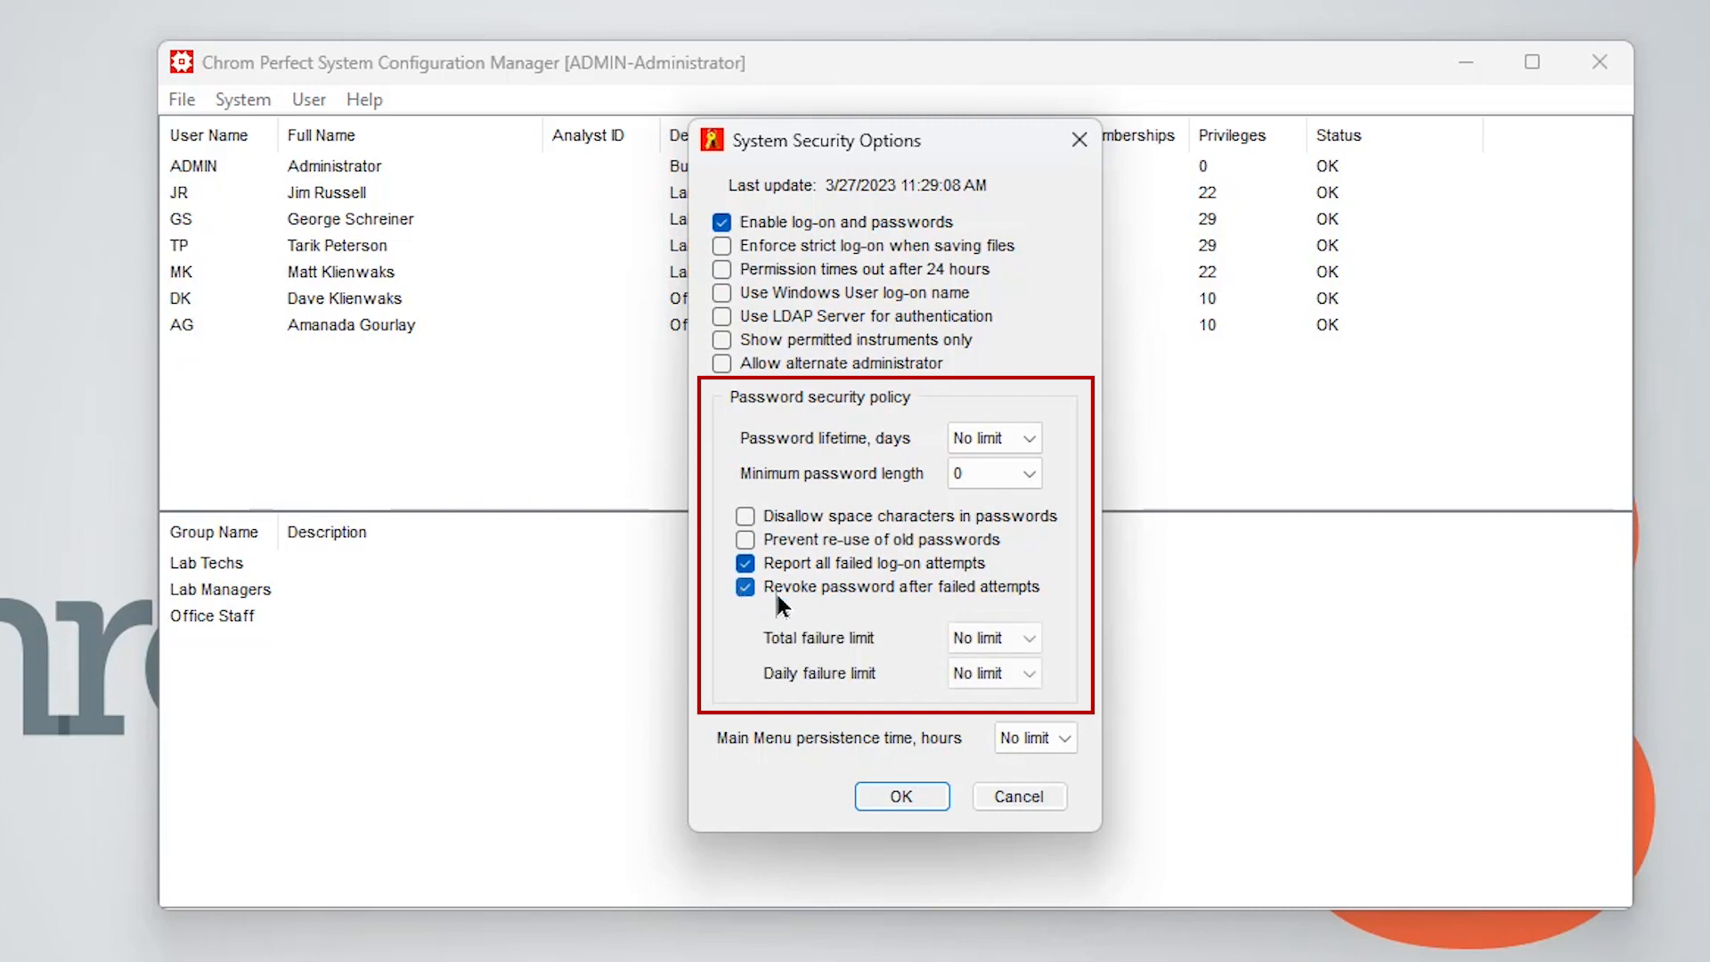
Review the total and daily failure limit and Main Menu persistence choices, keeping No limit, and cancel the security options
left_click(1026, 638)
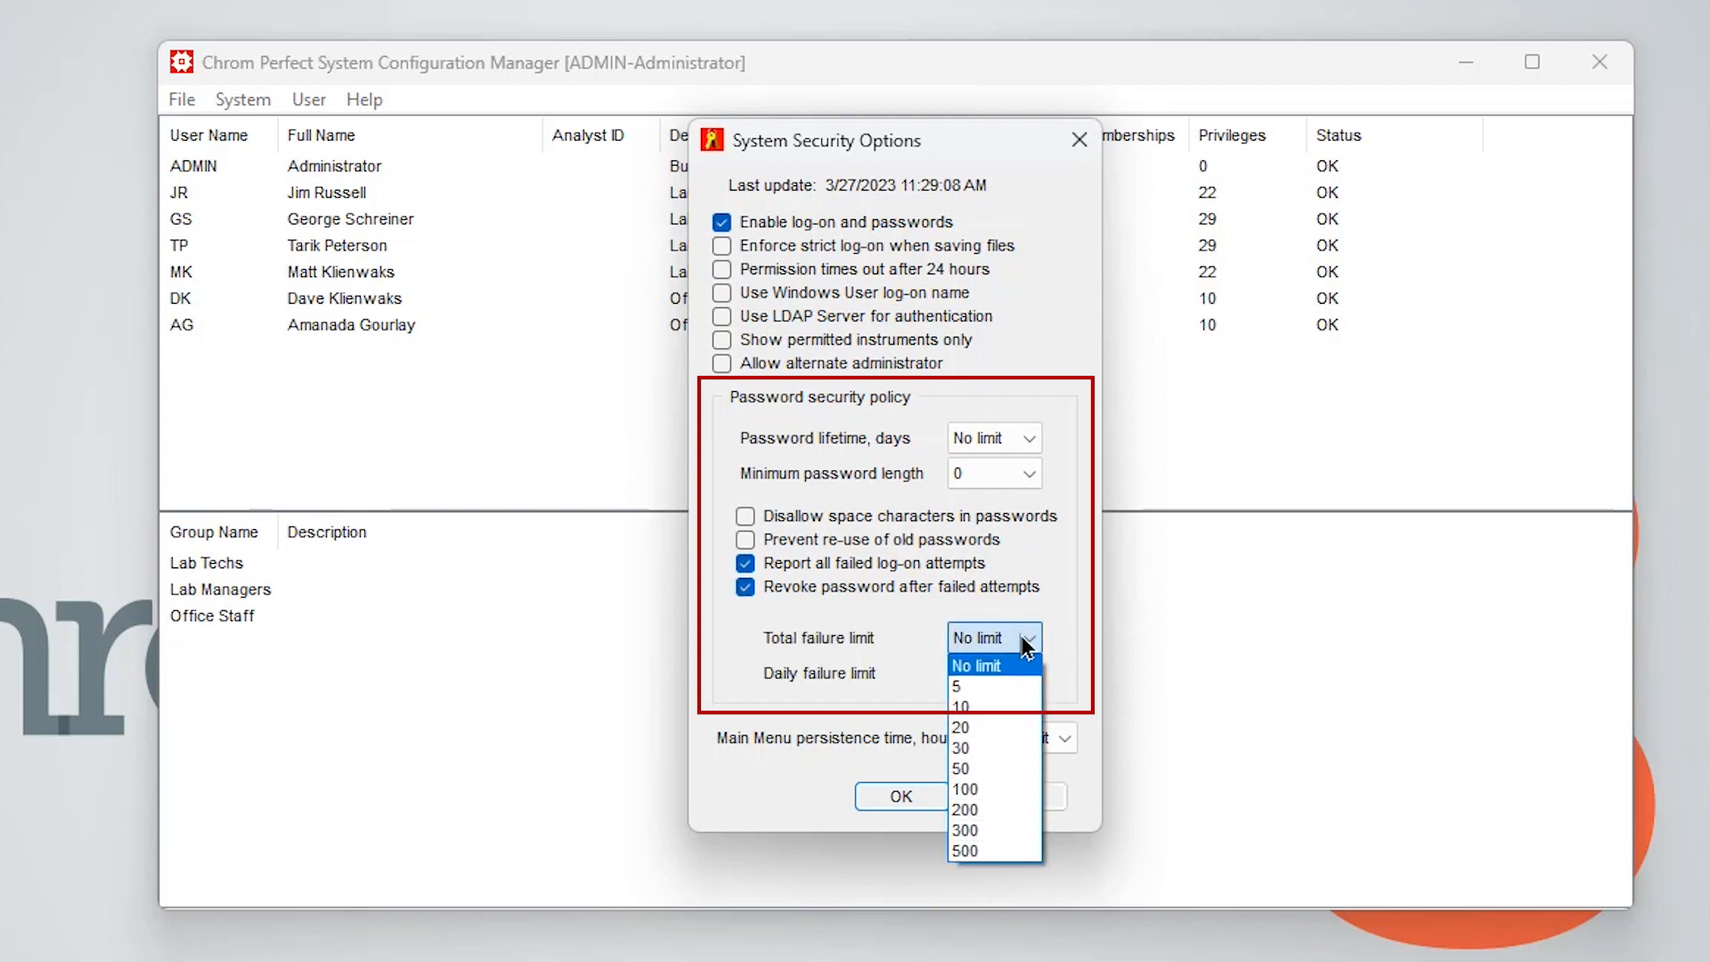
left_click(1019, 668)
left_click(1019, 670)
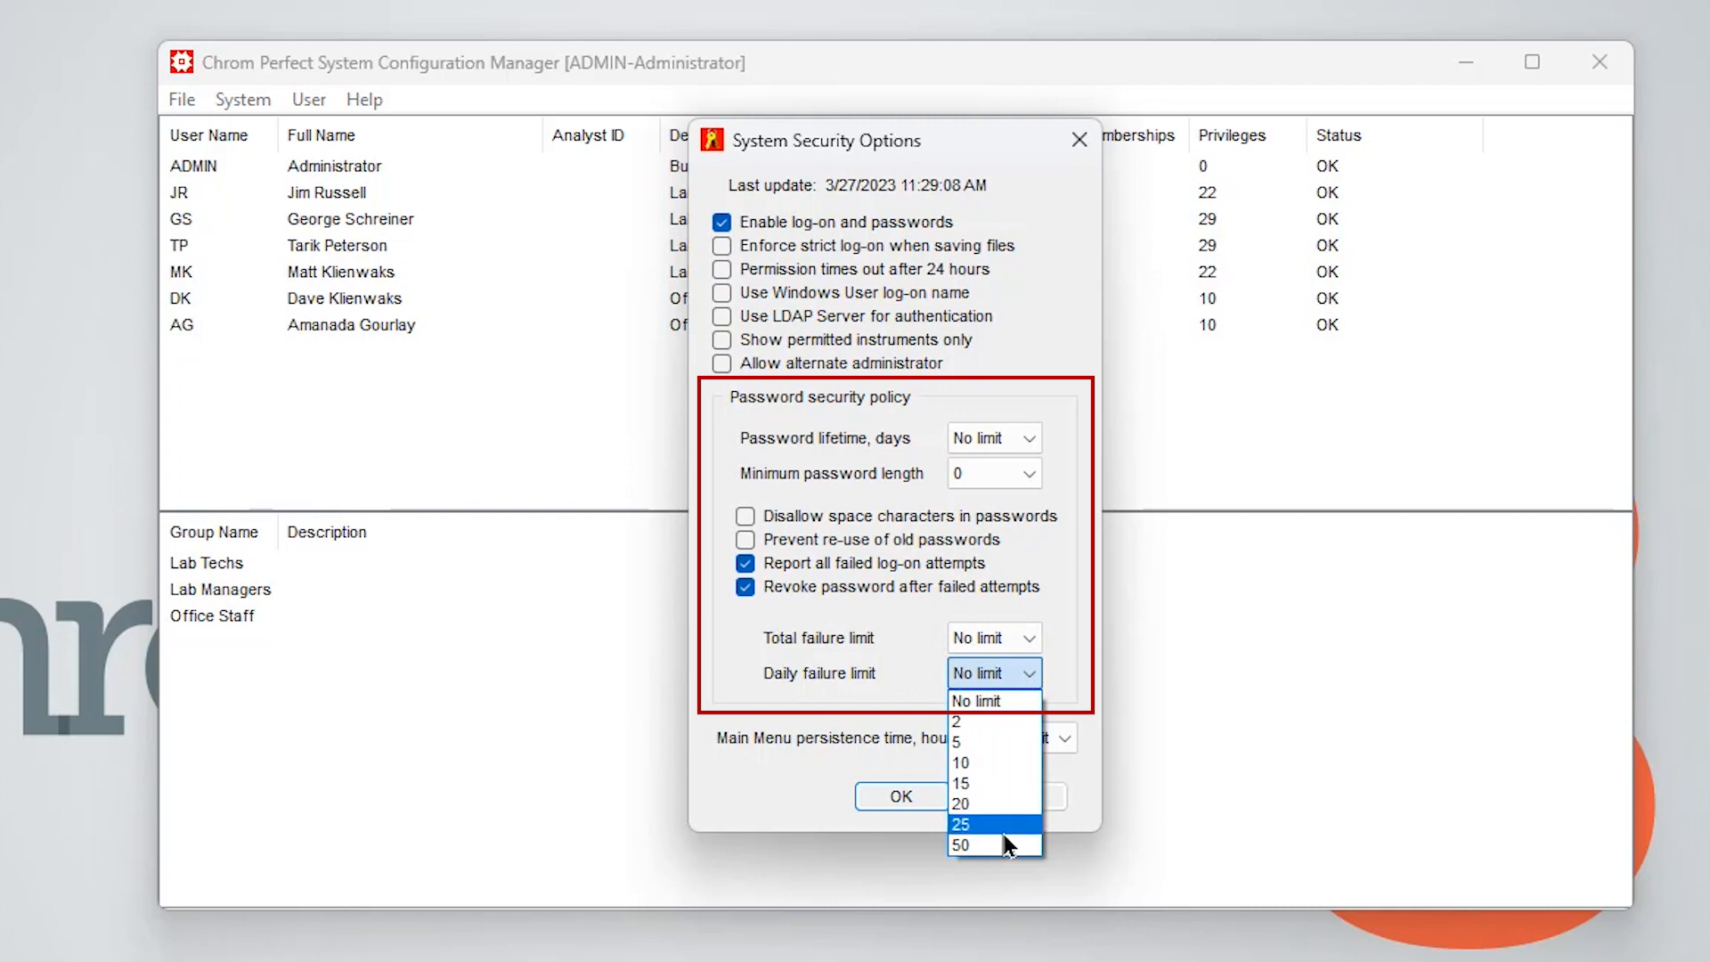
left_click(1024, 701)
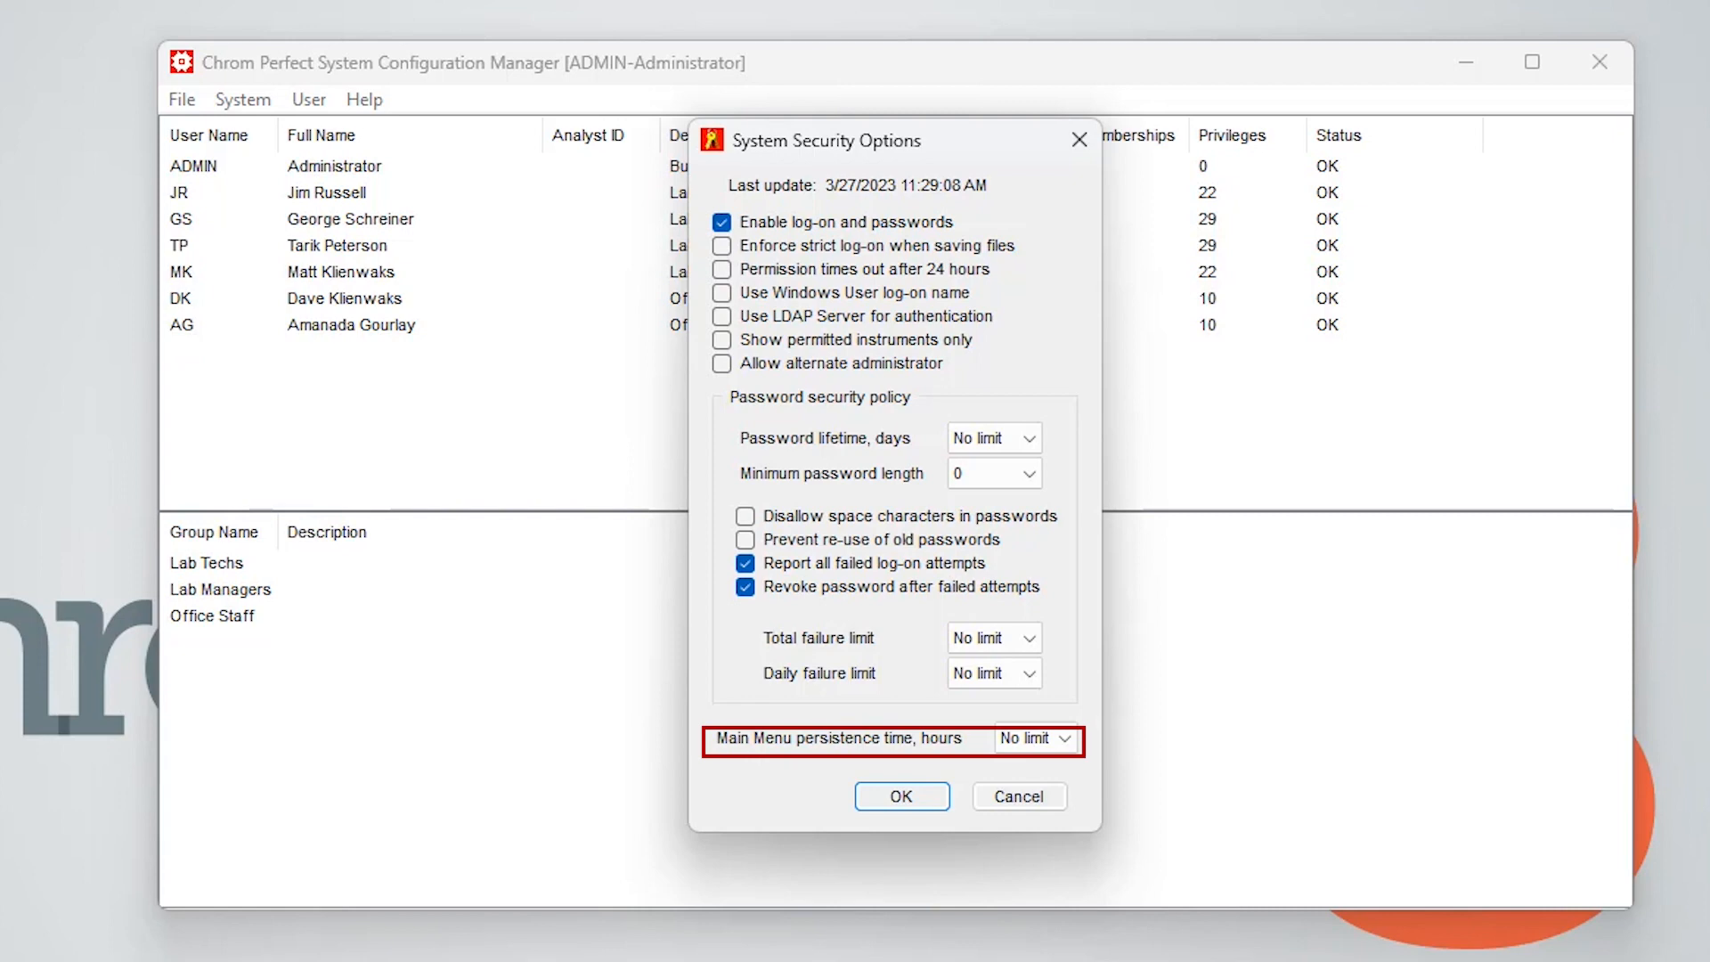
left_click(1065, 739)
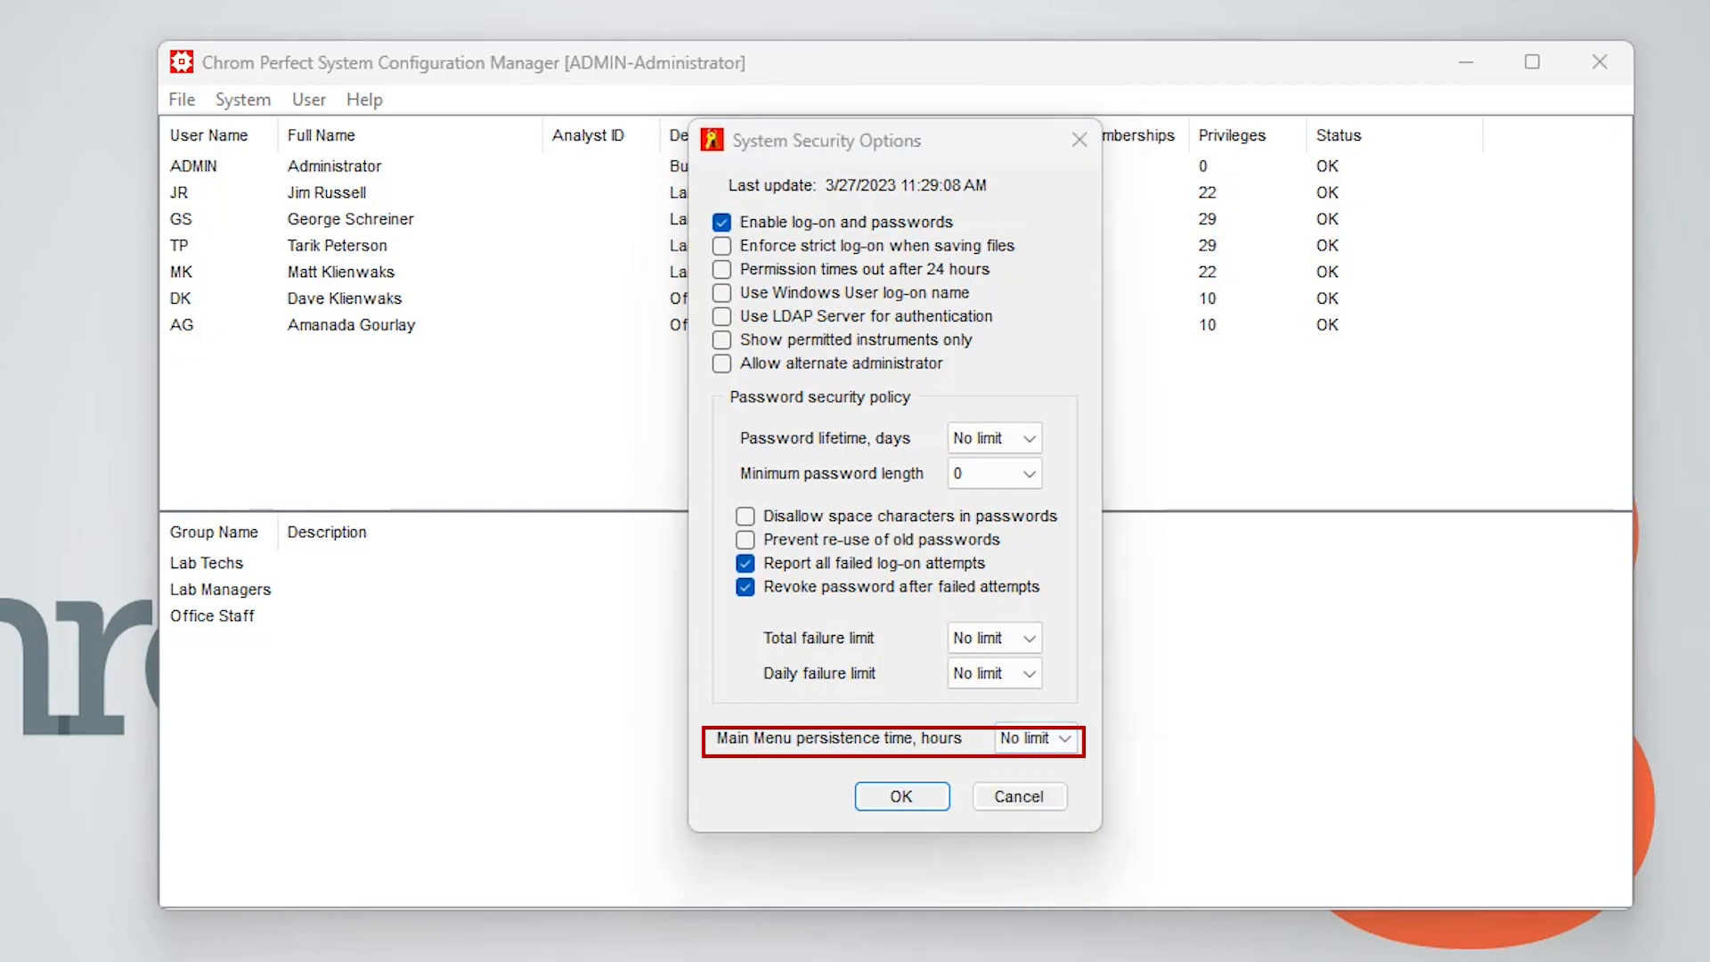
left_click(1006, 791)
Open the Edgar password security history from the System menu
left_click(223, 96)
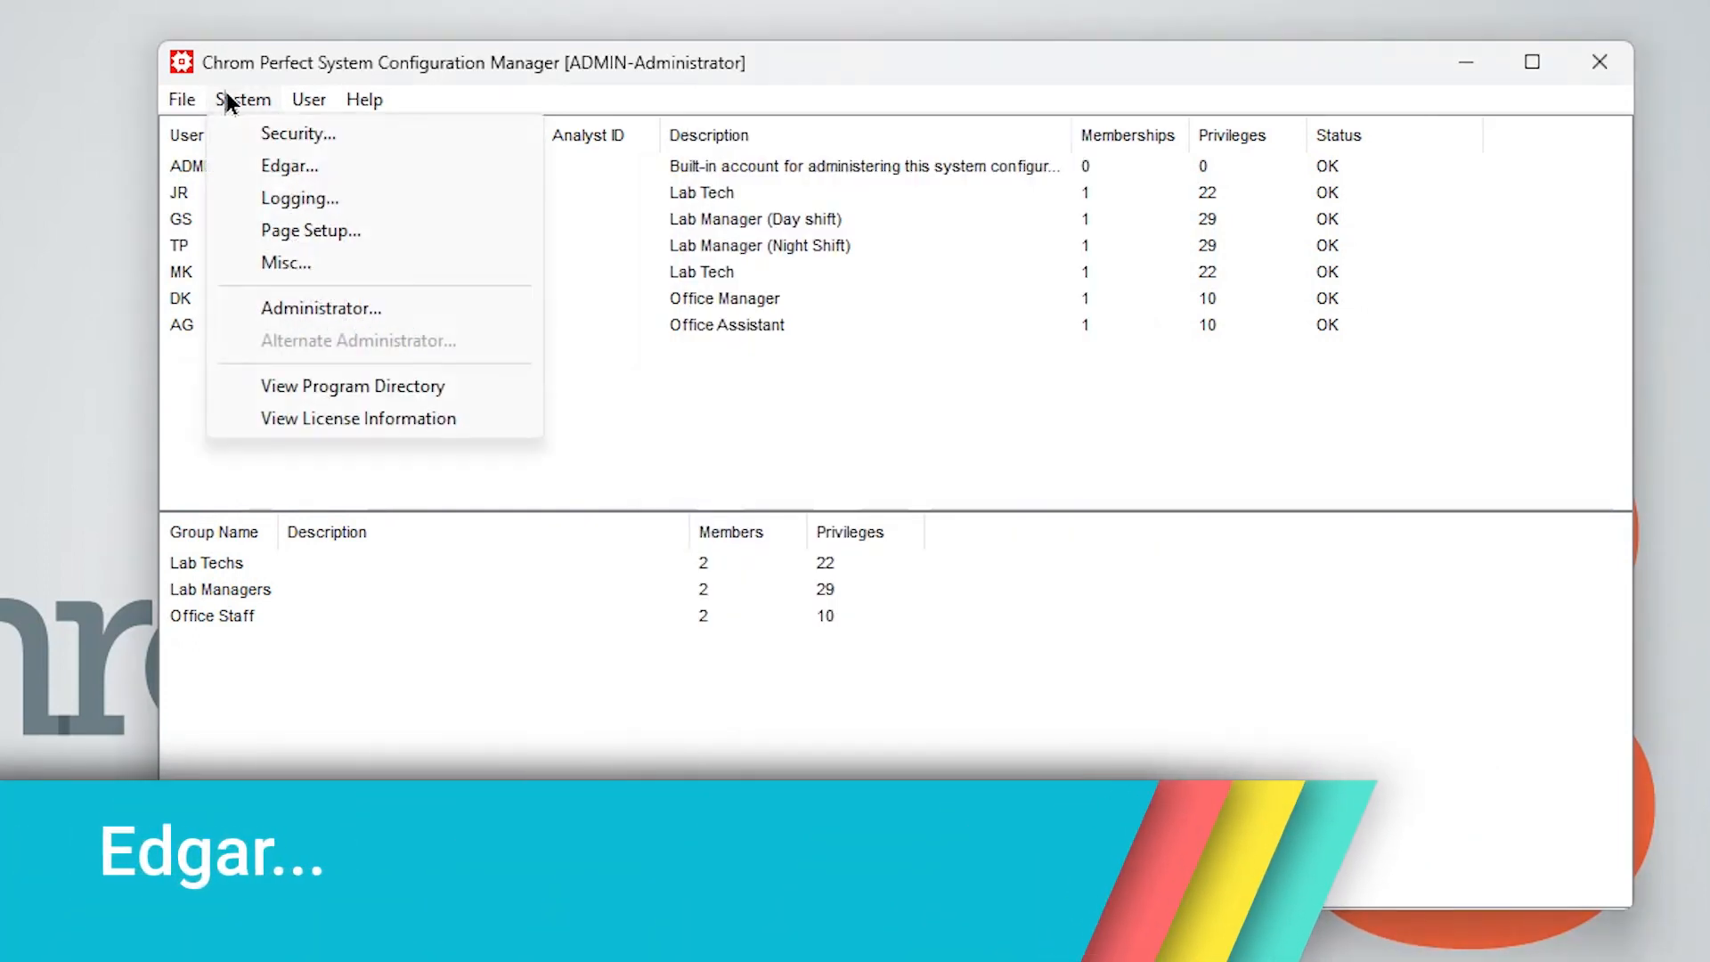
left_click(269, 165)
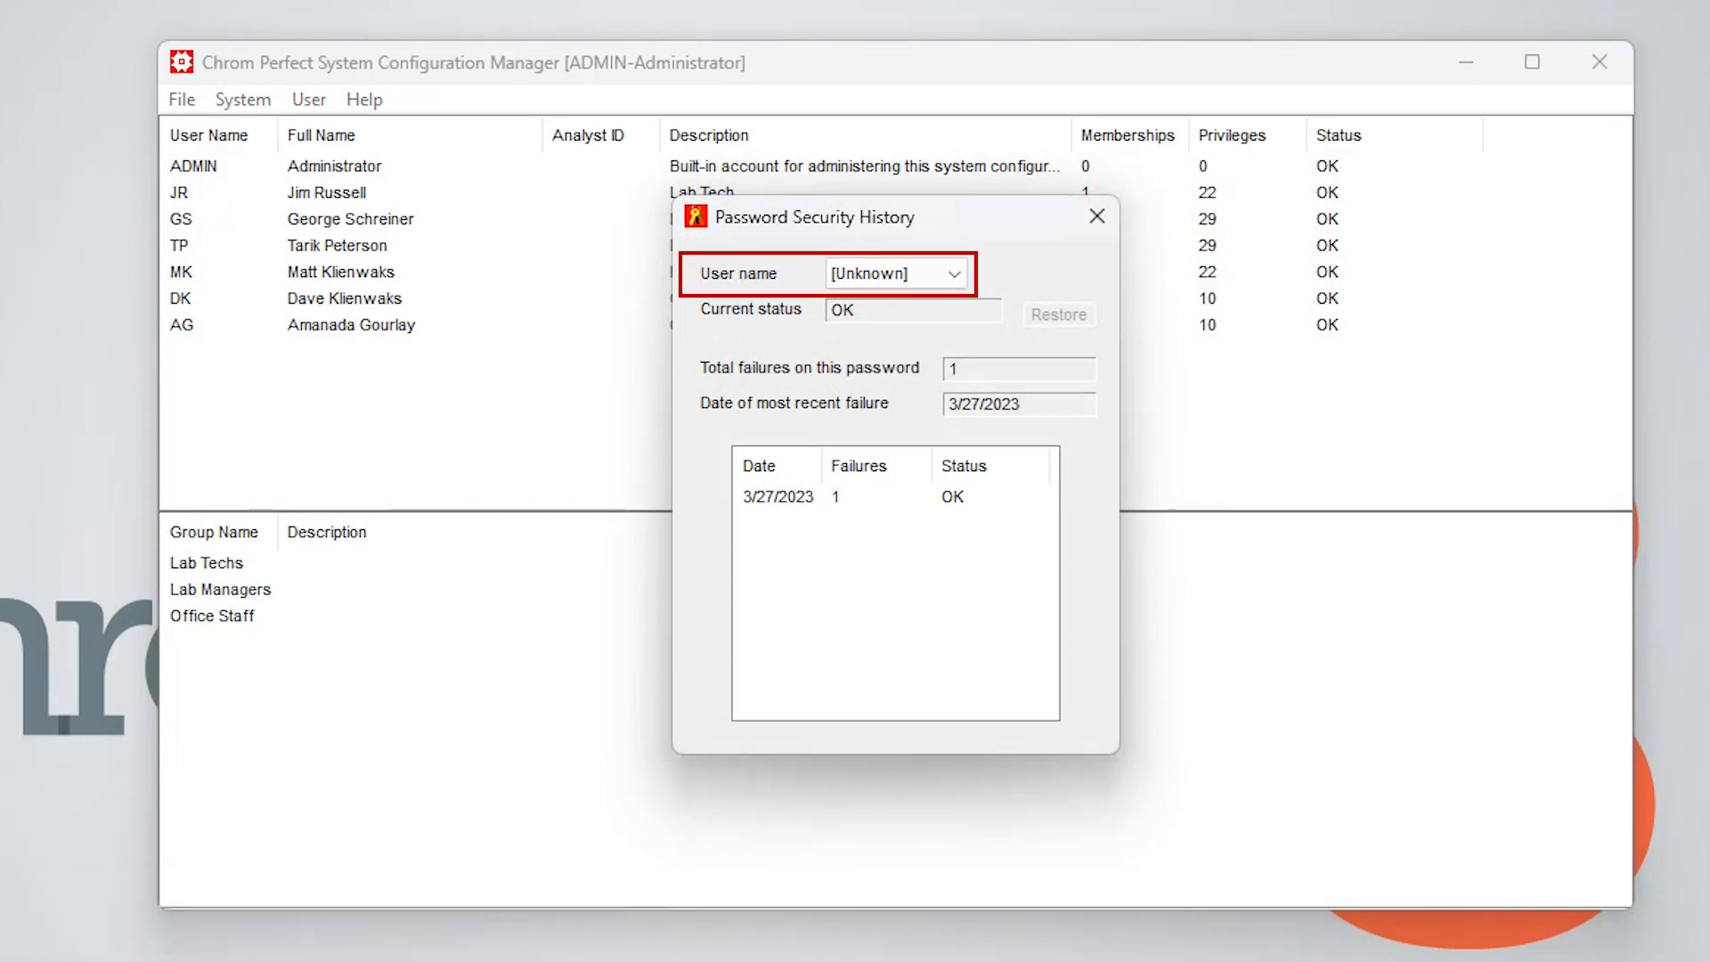
Review the password security history for the ADMIN and JR users
left_click(954, 273)
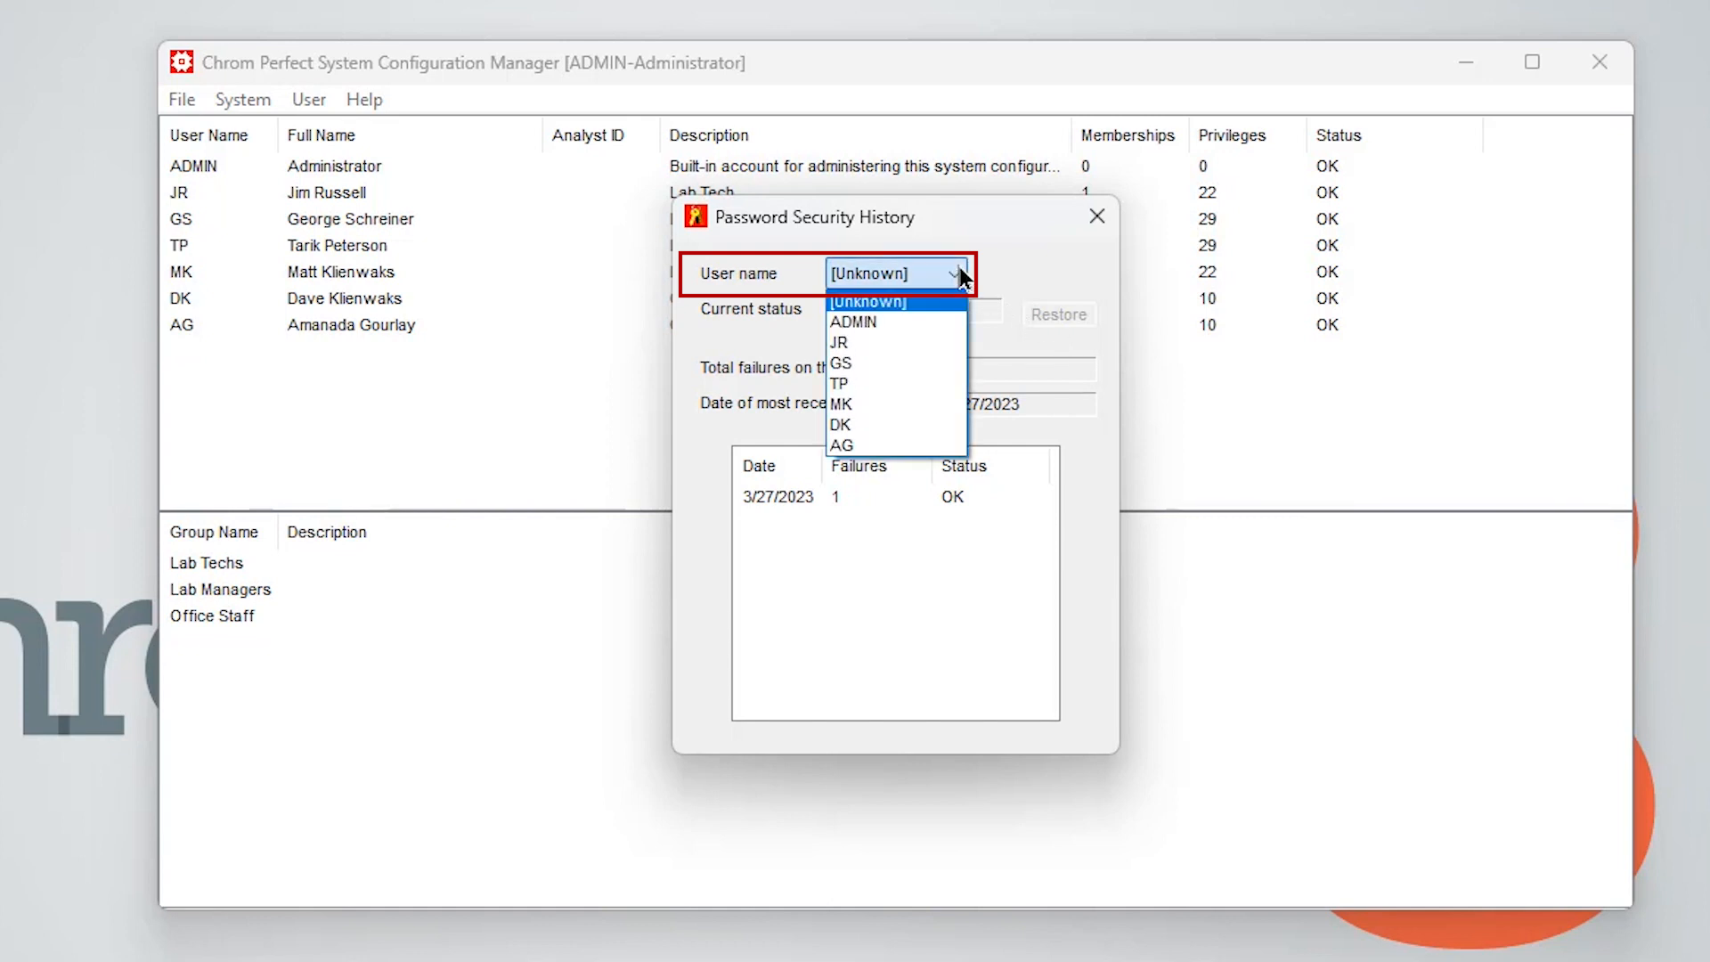
left_click(916, 327)
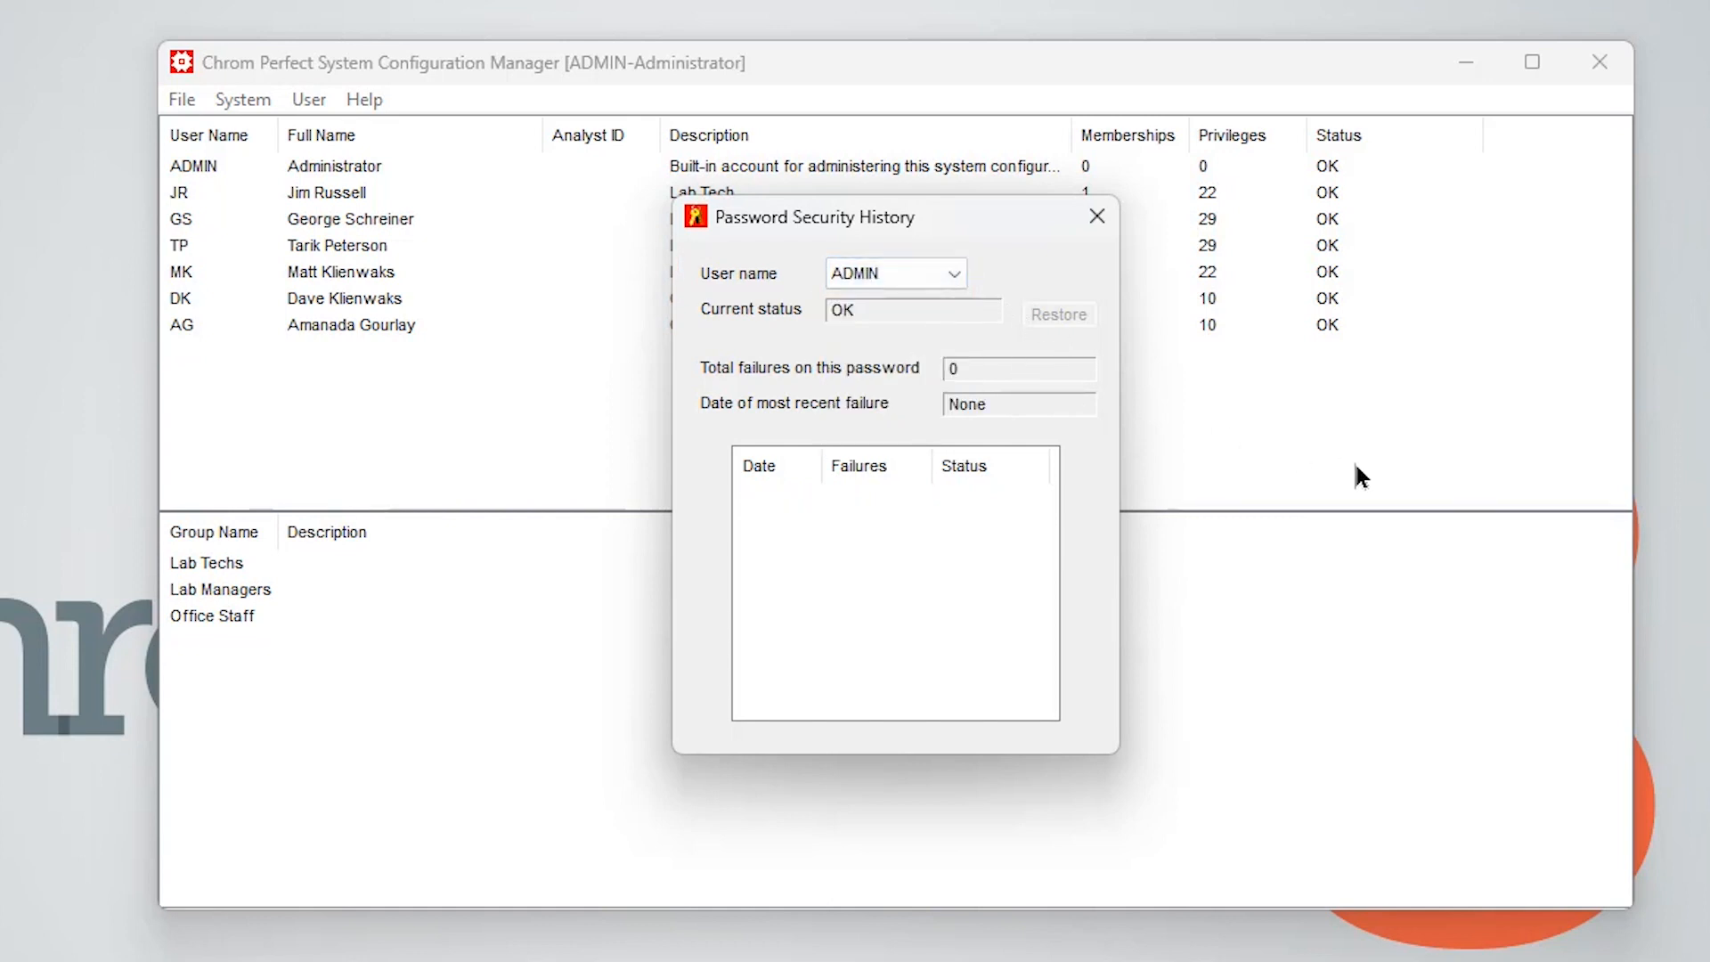
left_click(954, 273)
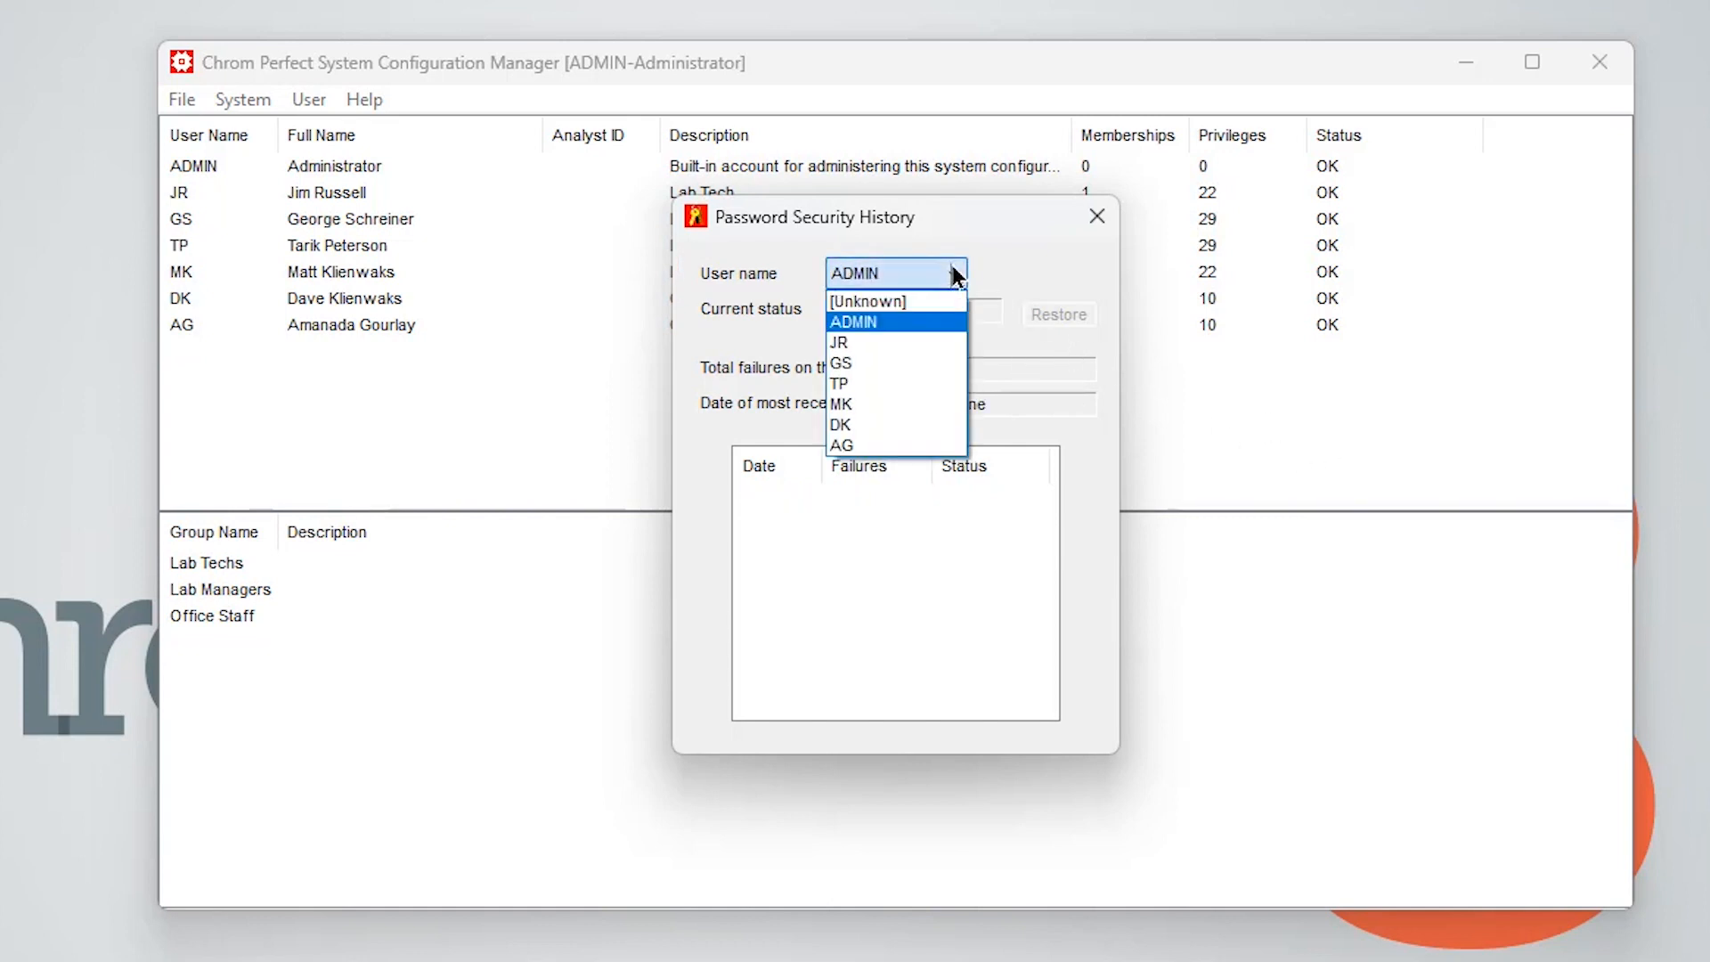
left_click(896, 342)
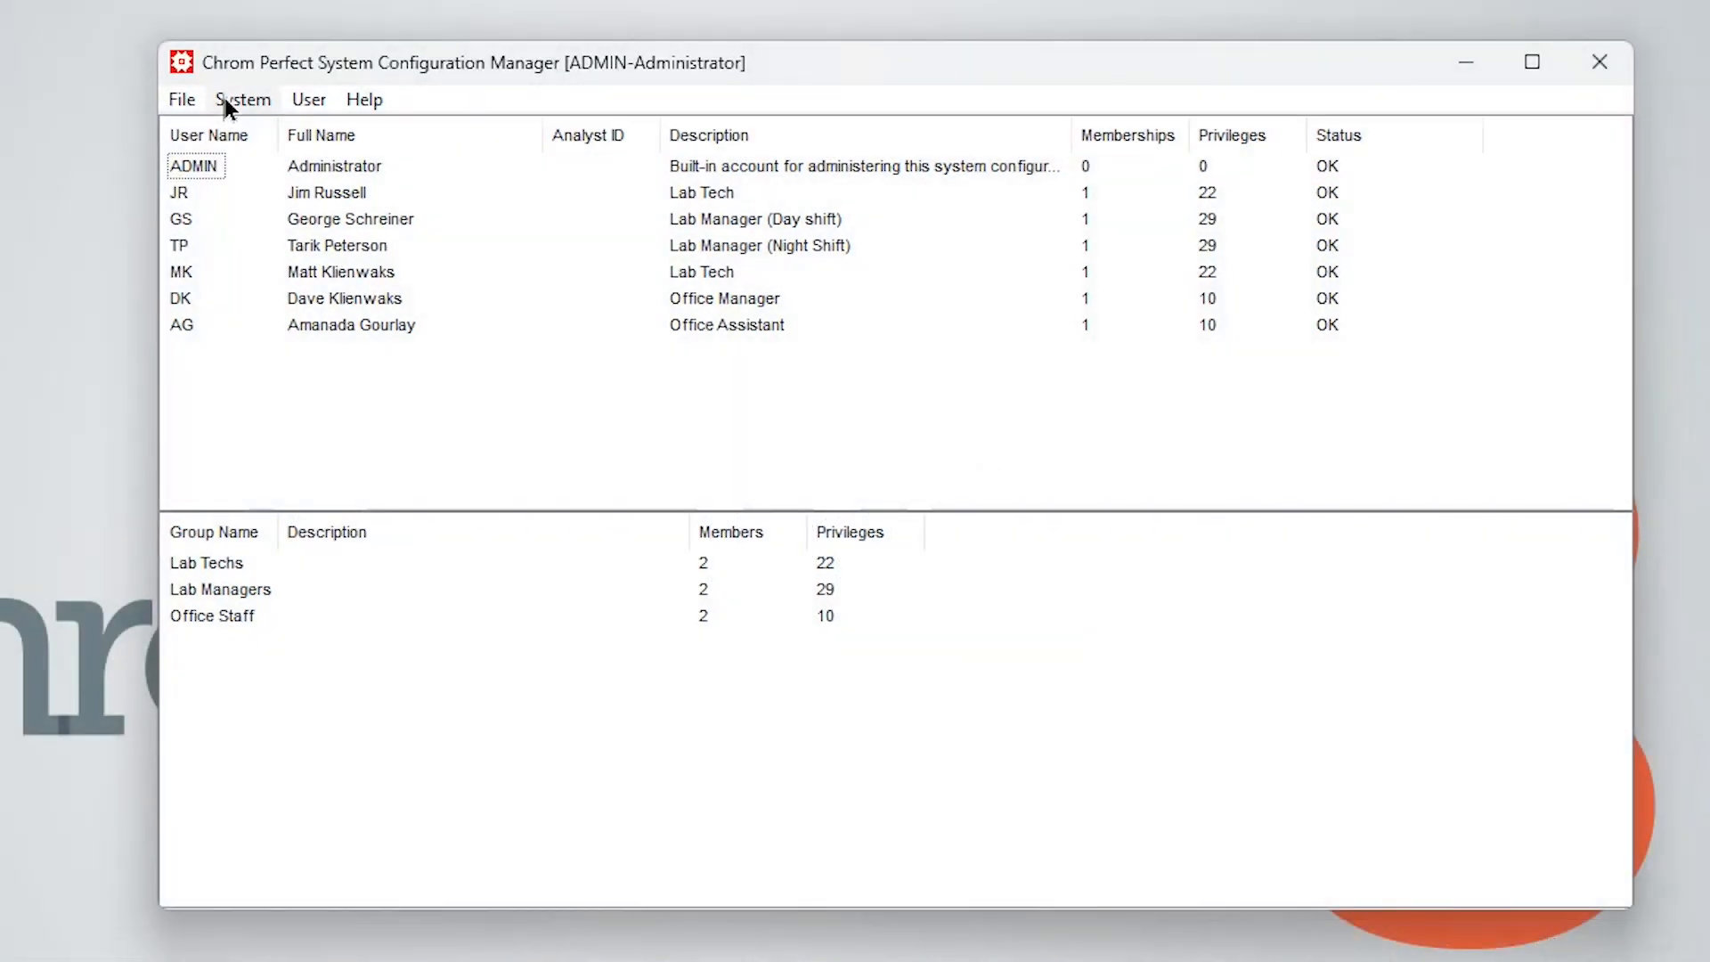
left_click(224, 98)
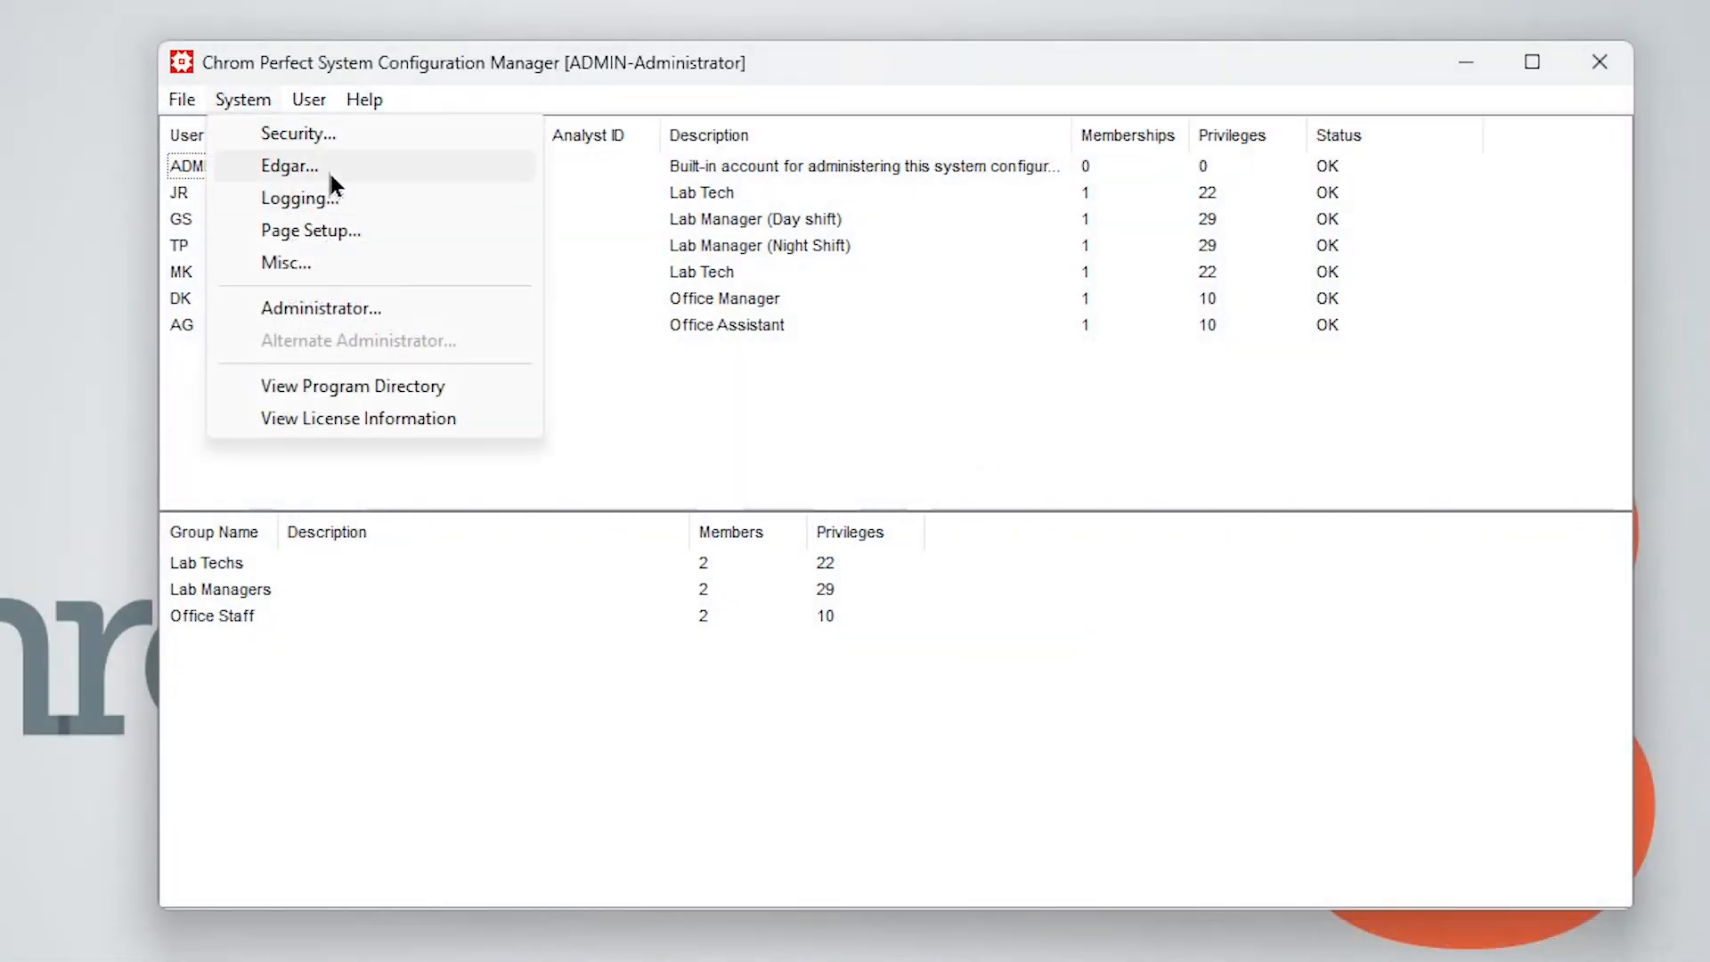
left_click(331, 137)
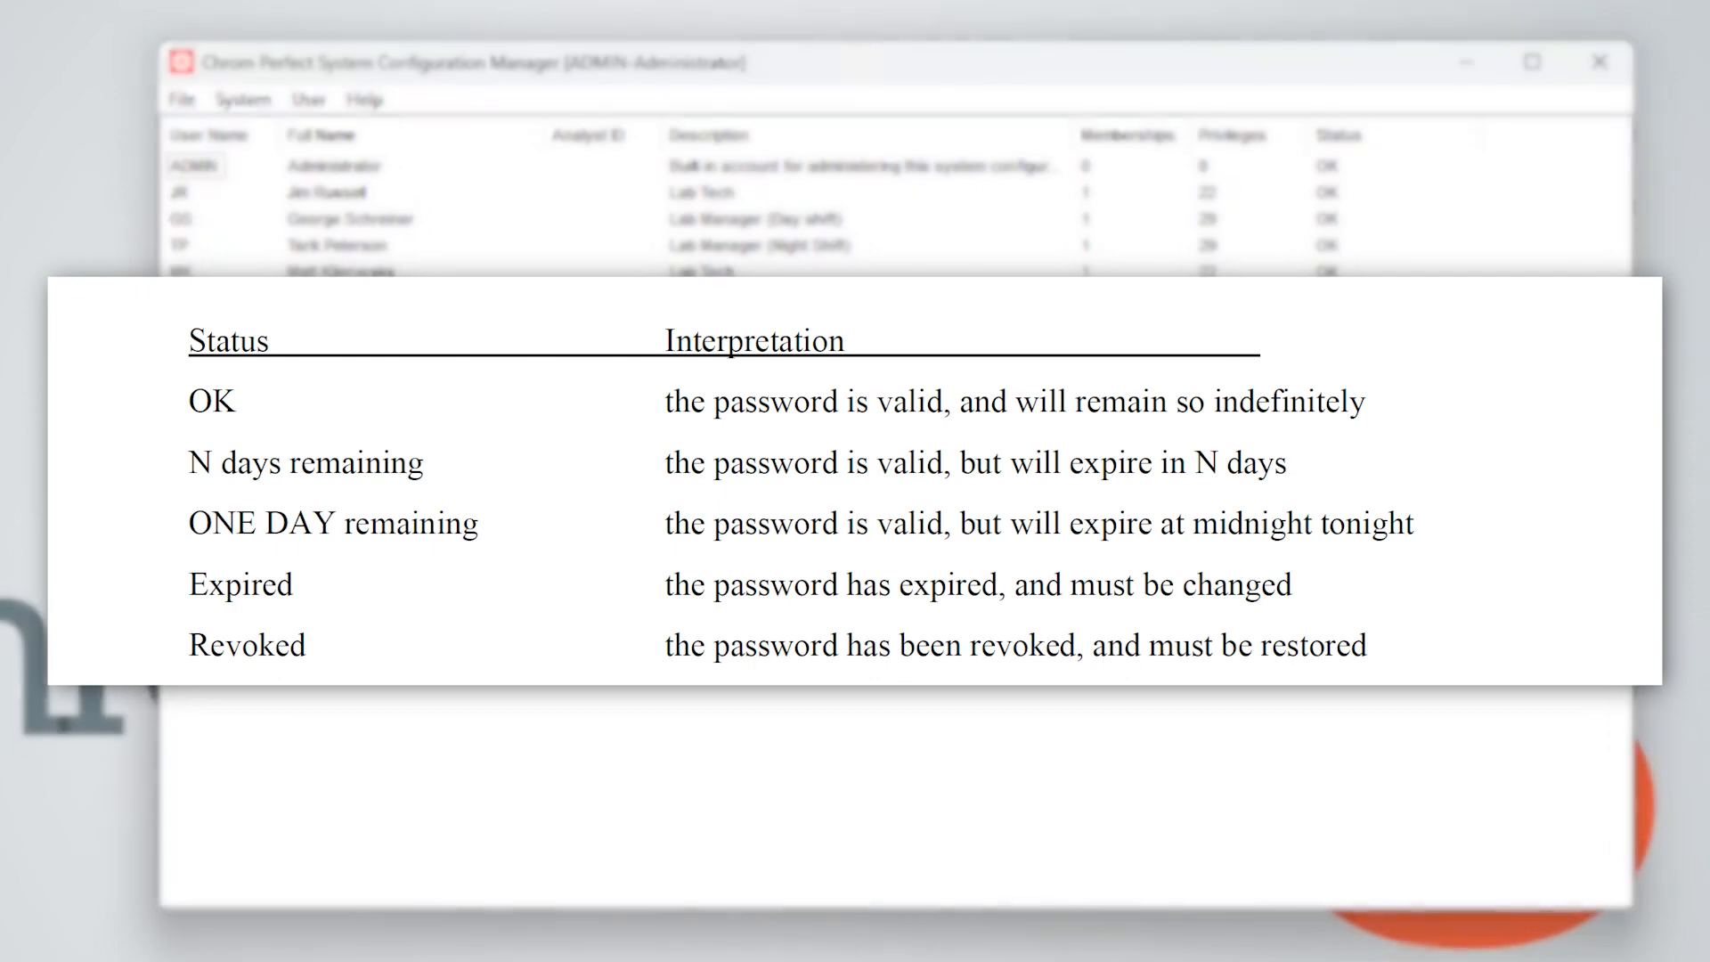
Change user JR's password by enabling Change and entering and confirming the new password
double_click(183, 191)
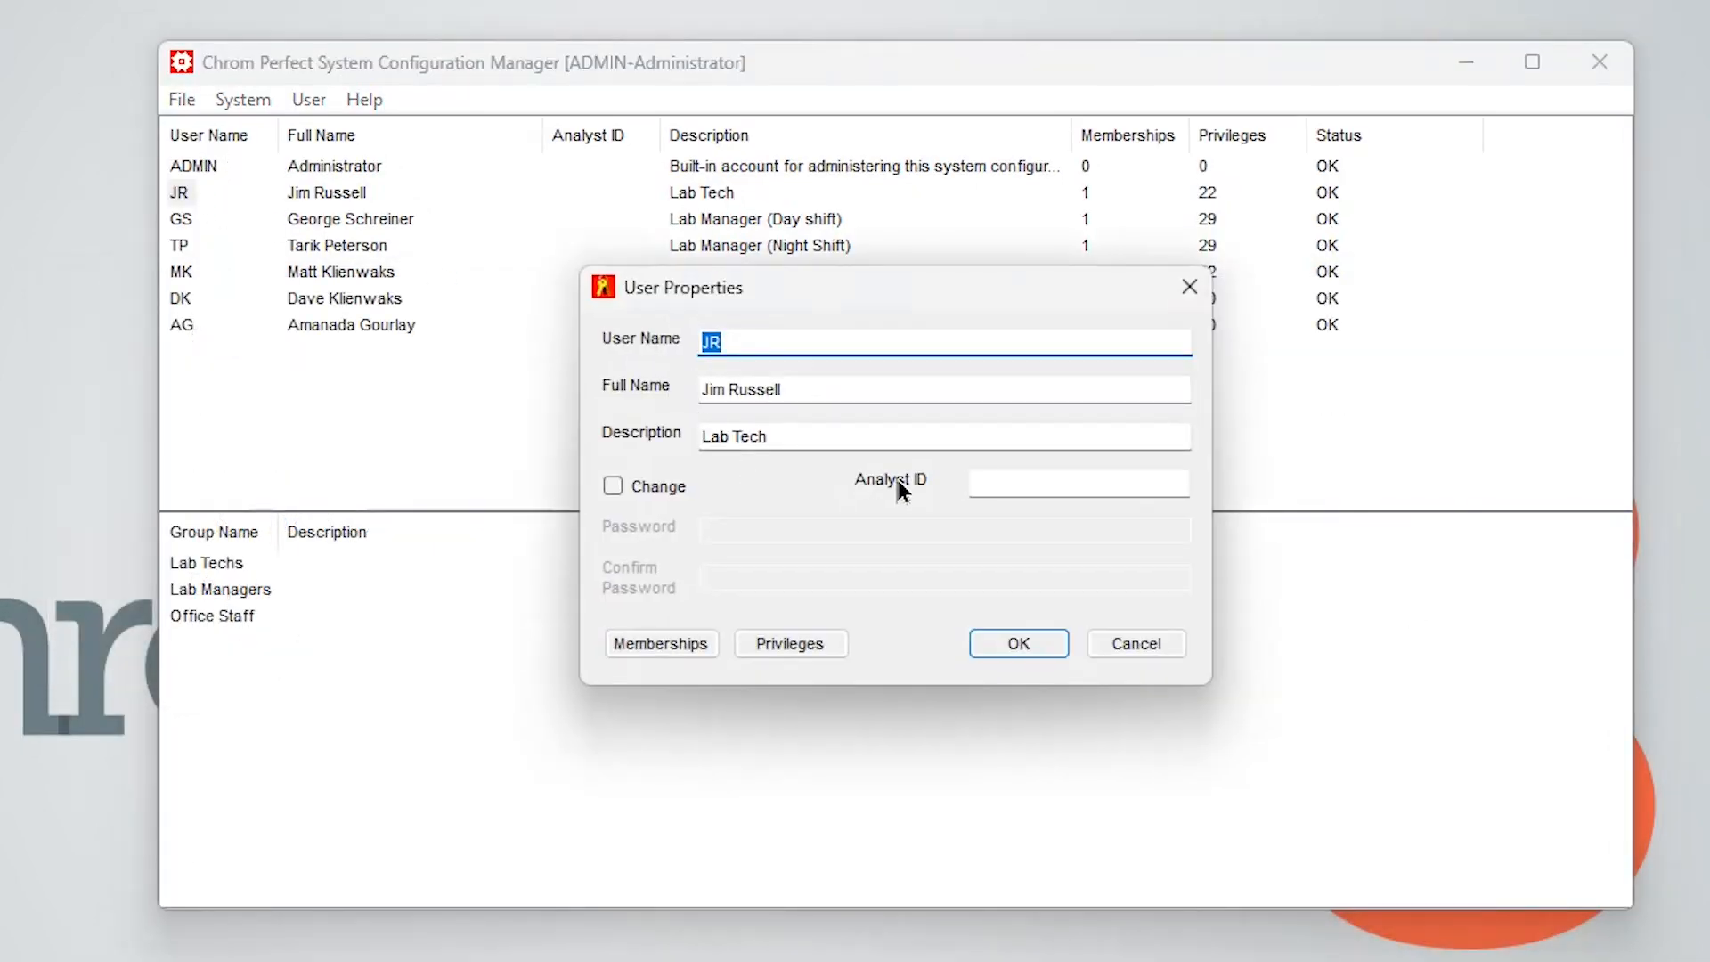
left_click(612, 486)
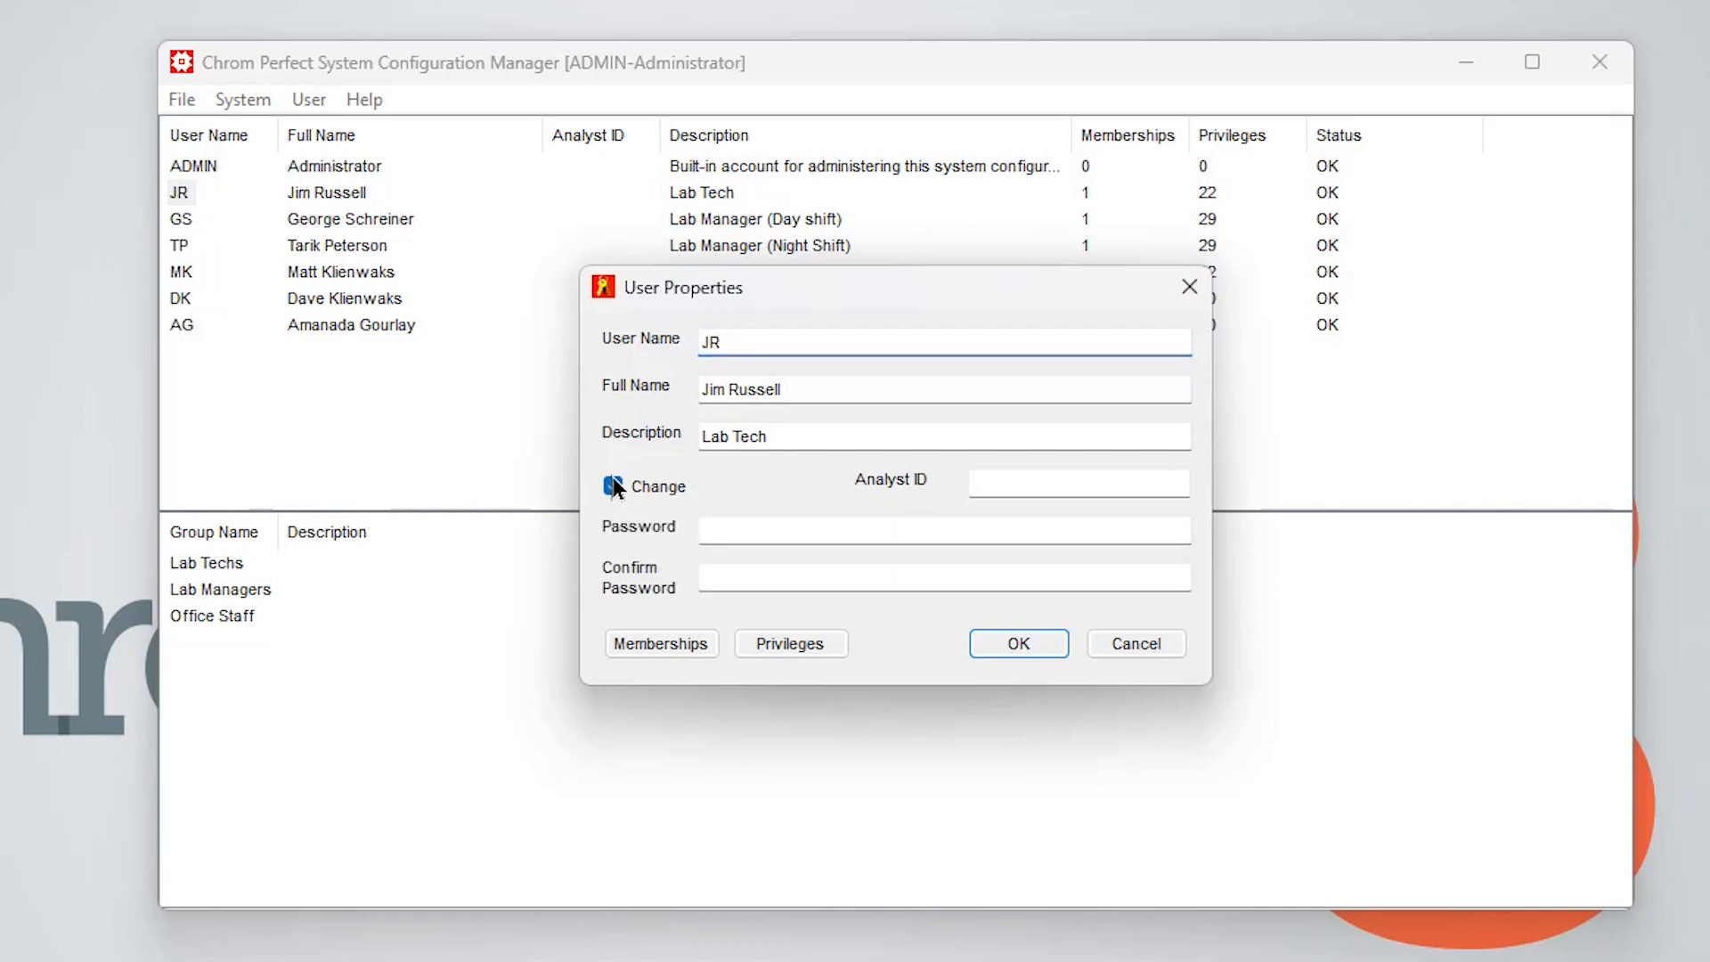
left_click(725, 529)
type("**")
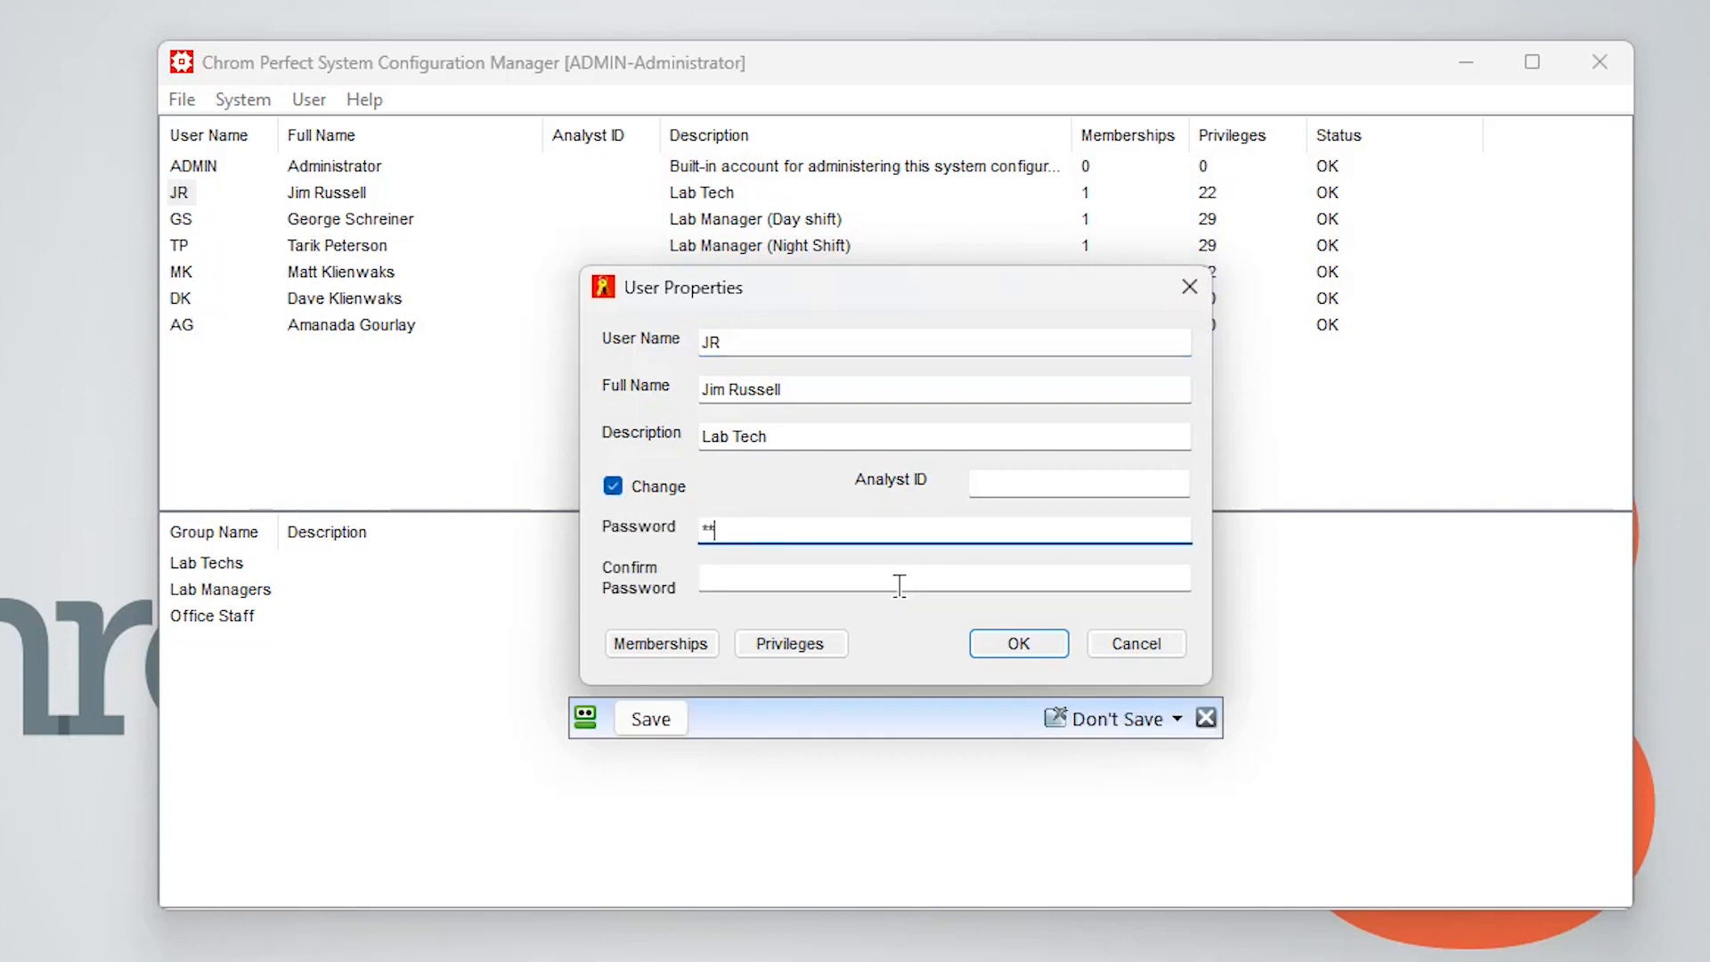
left_click(900, 585)
type("**")
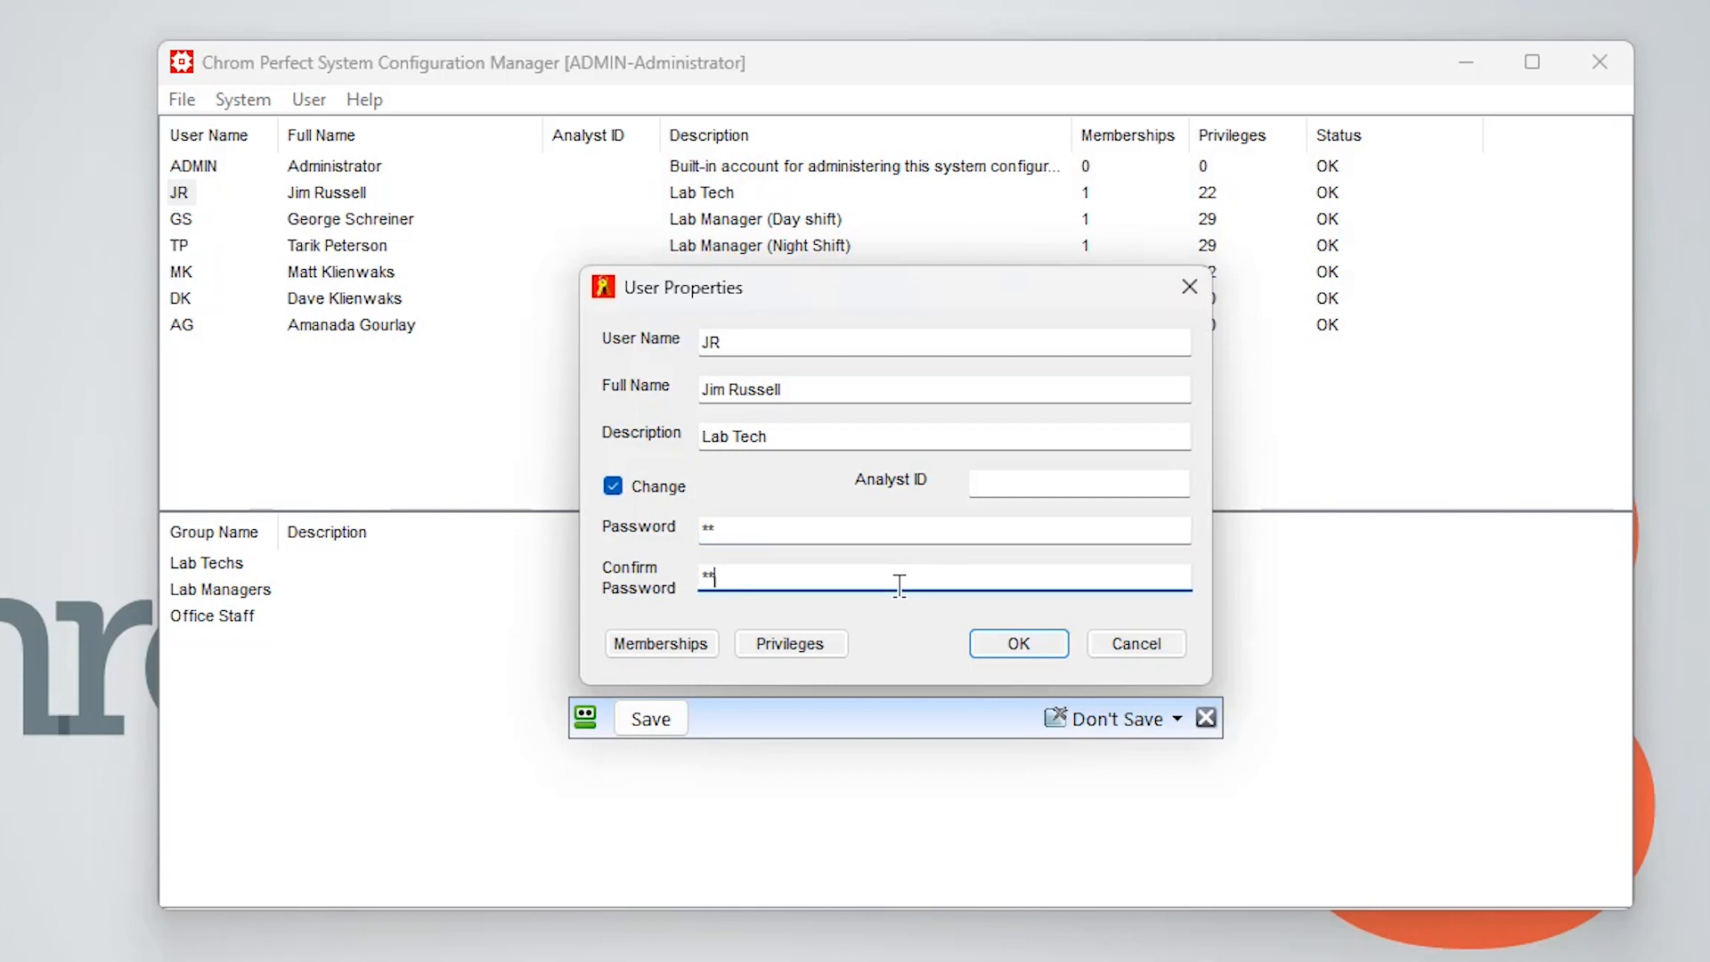
left_click(1029, 640)
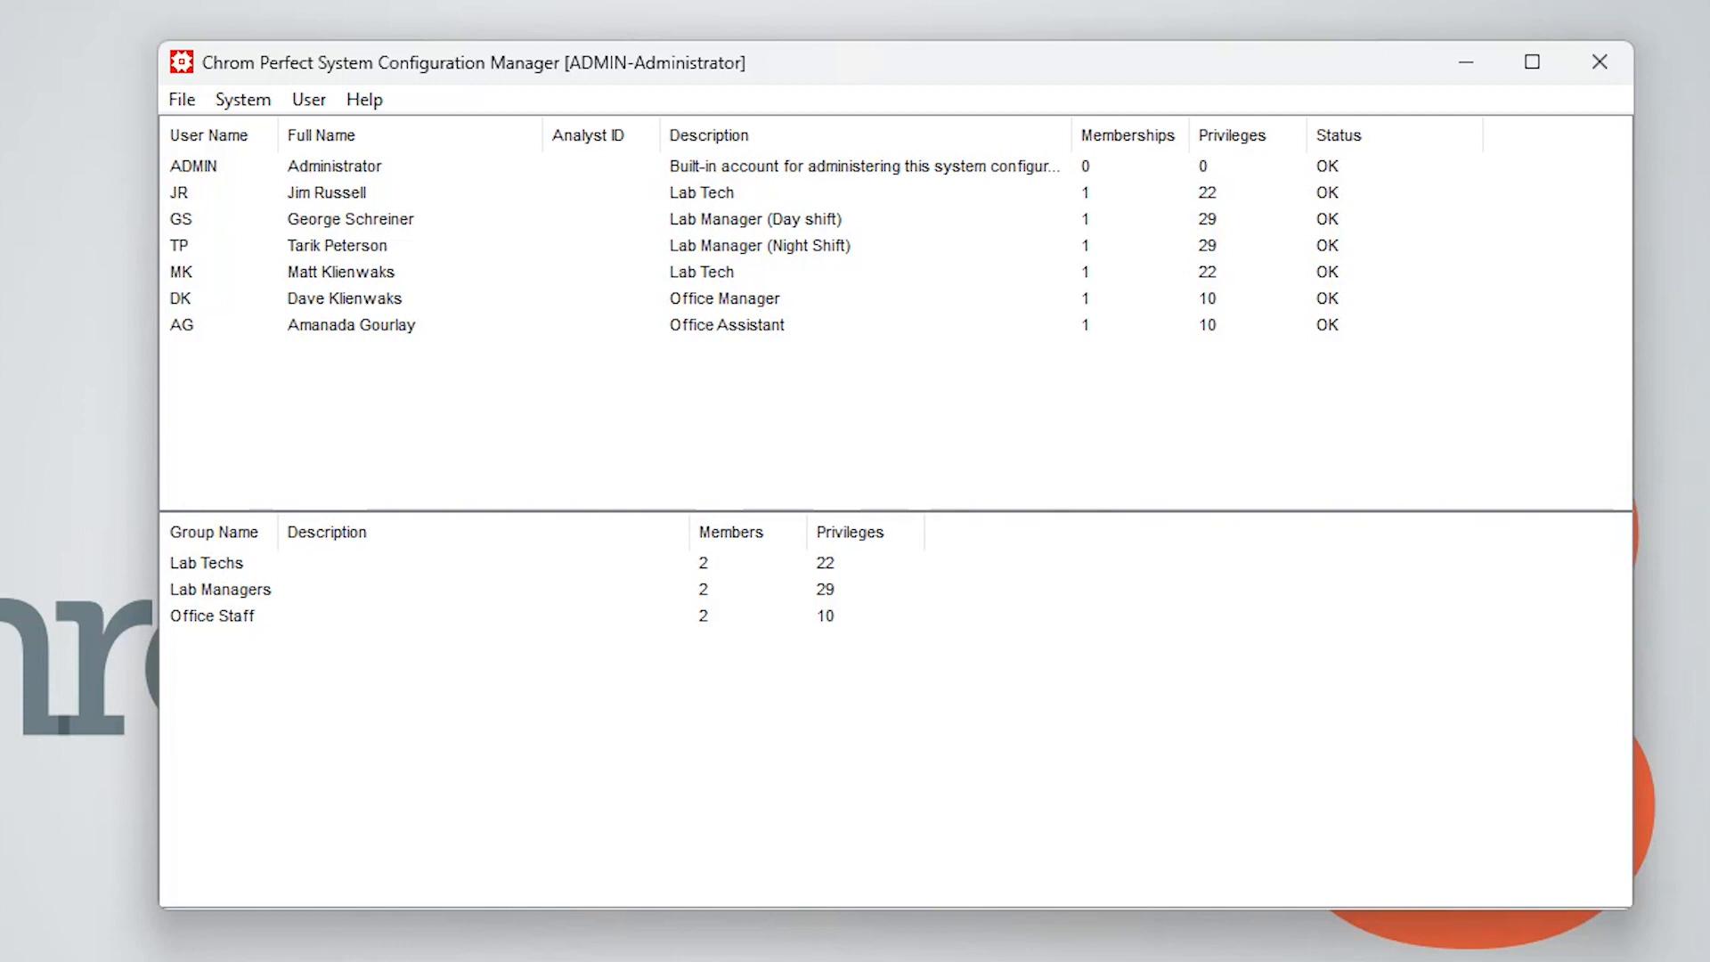
Open the System Logging Options and set the log file directory to C:\ChromPerfect
left_click(239, 100)
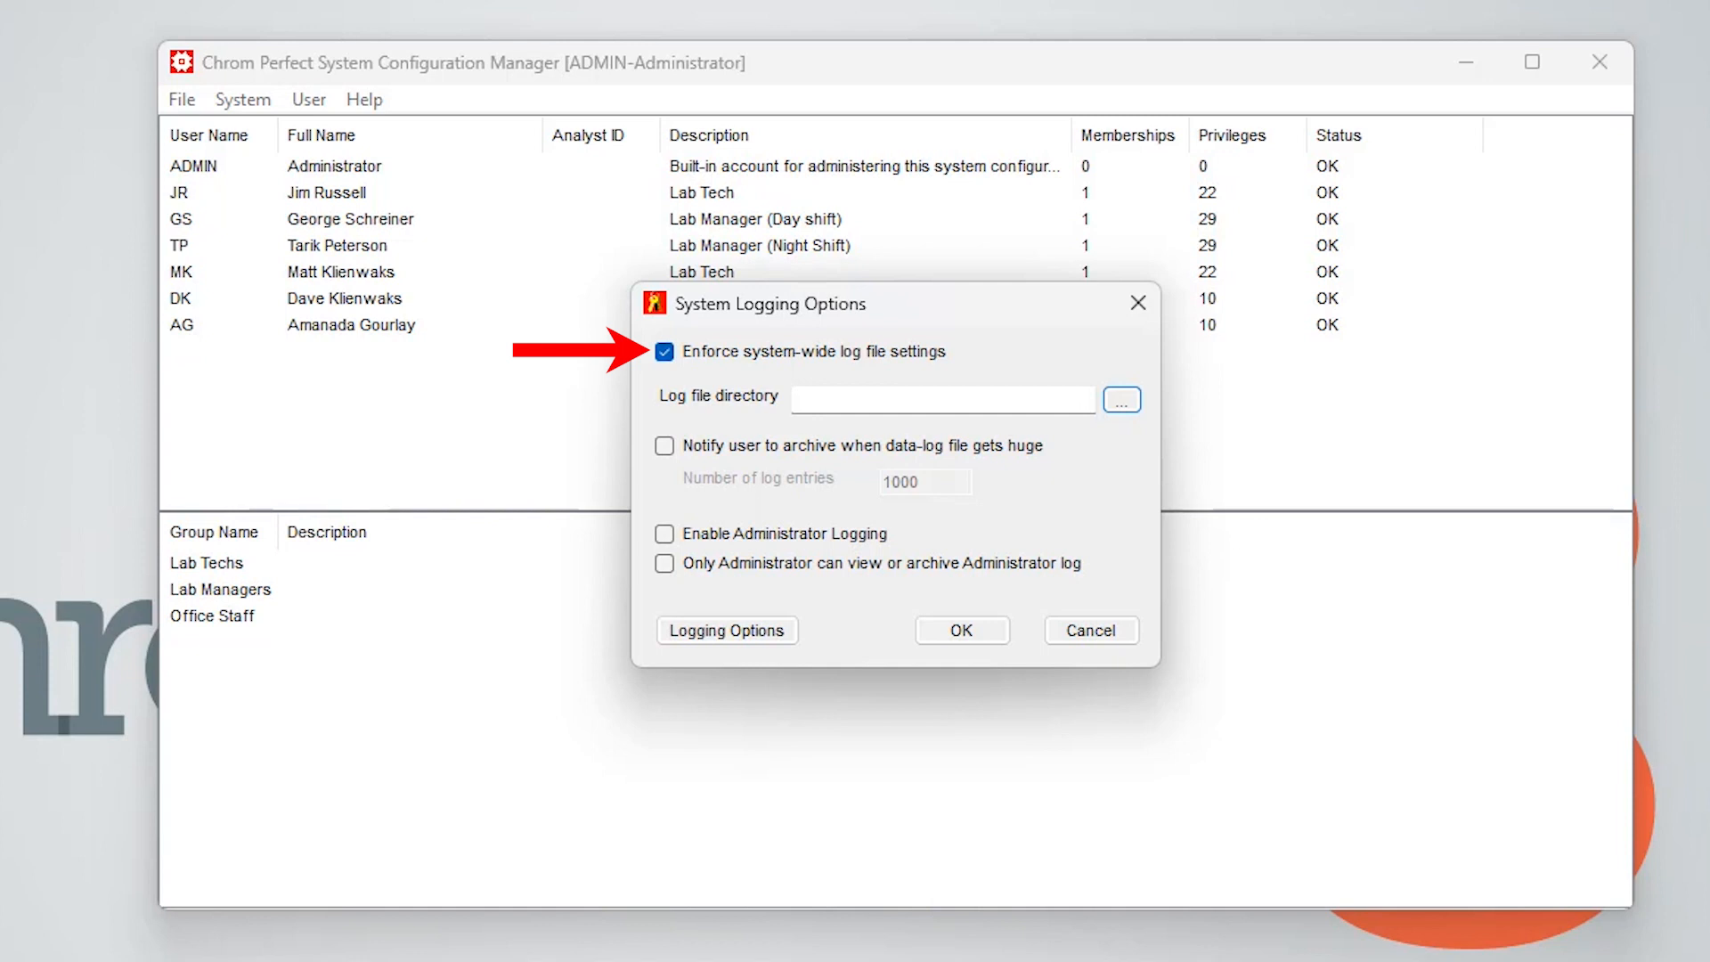
left_click(666, 352)
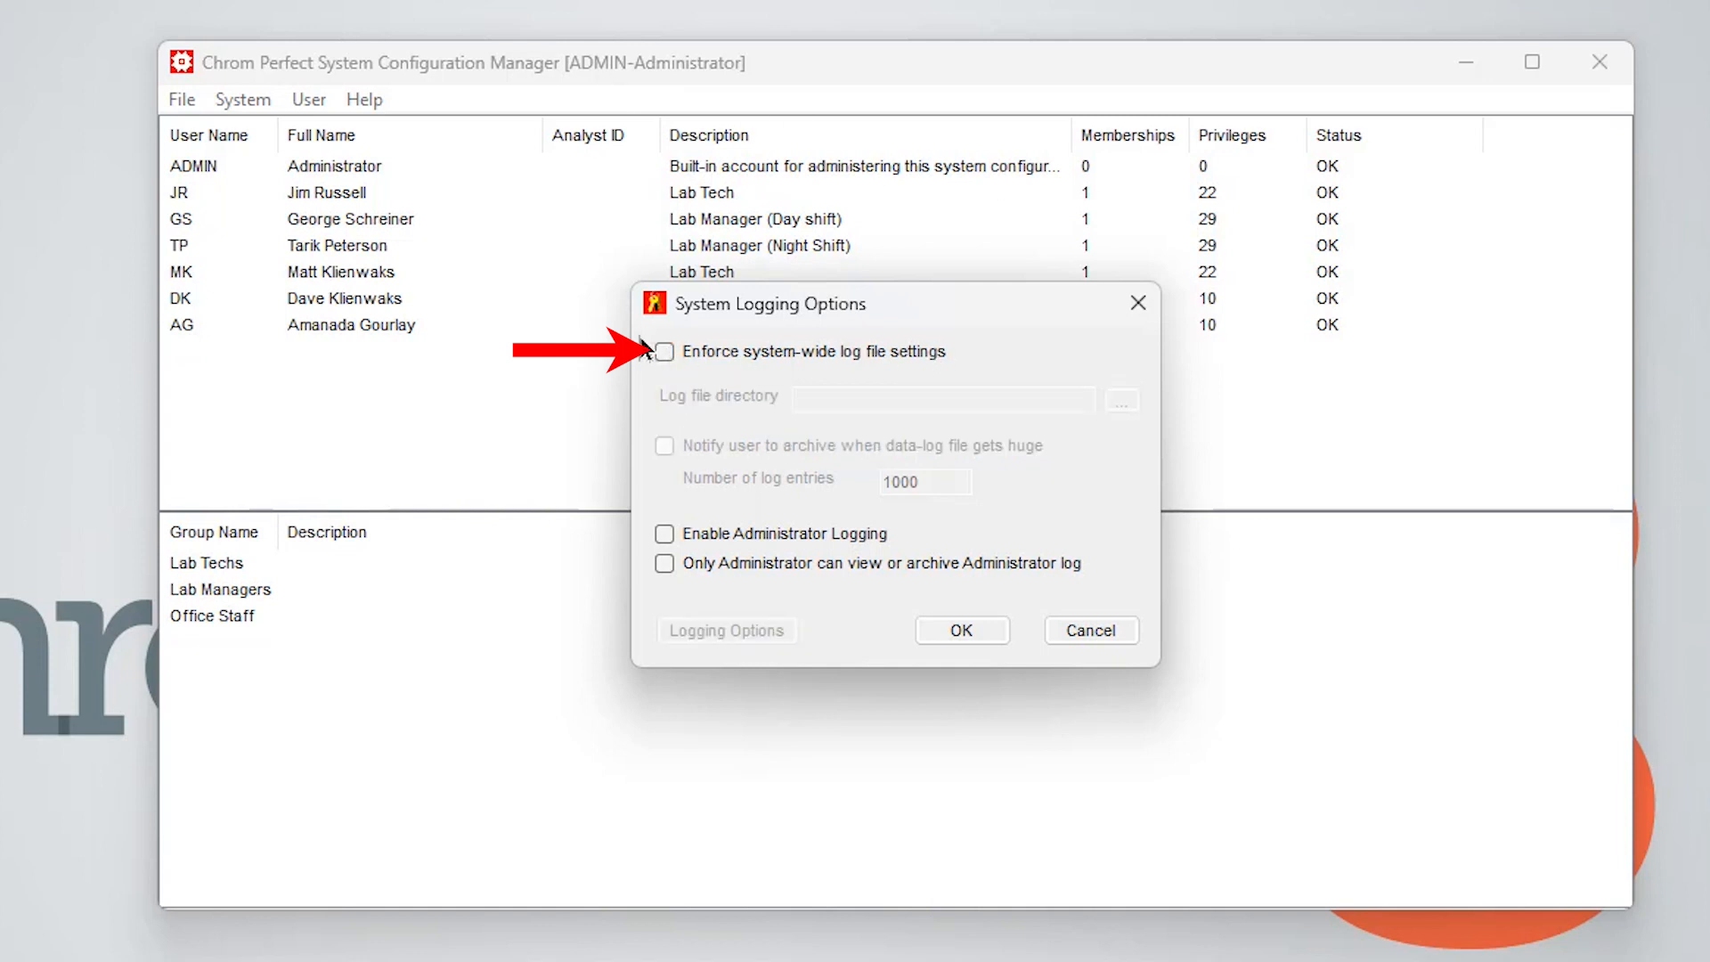
left_click(665, 352)
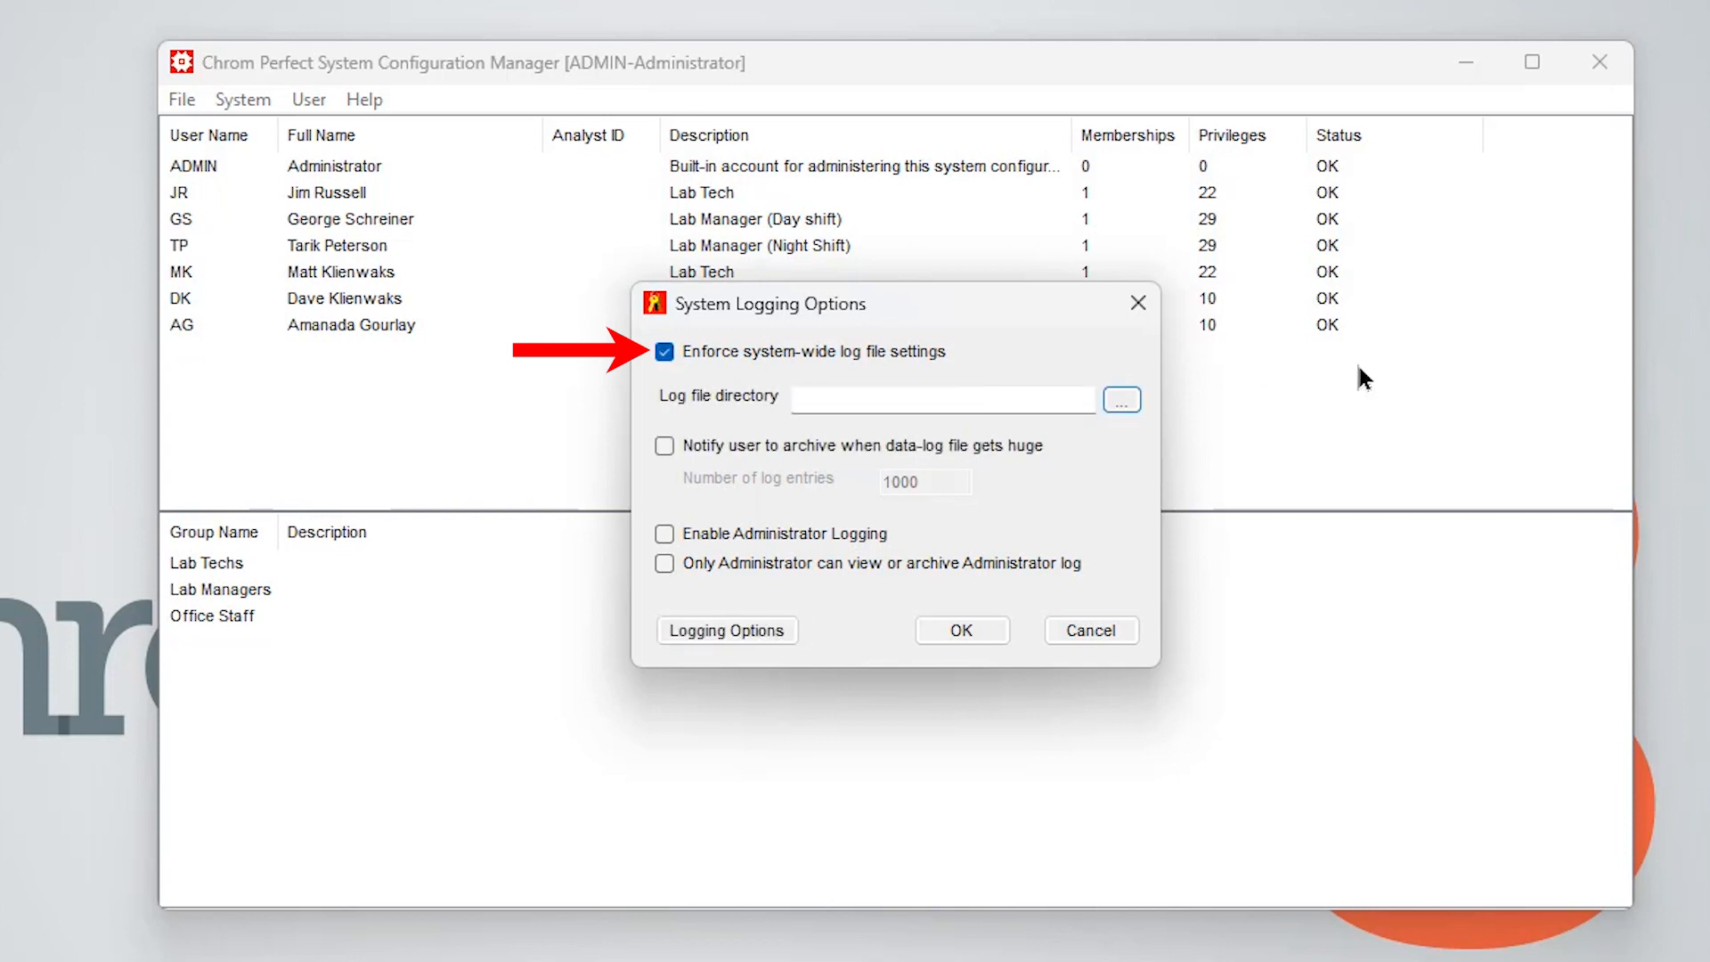
left_click(1124, 402)
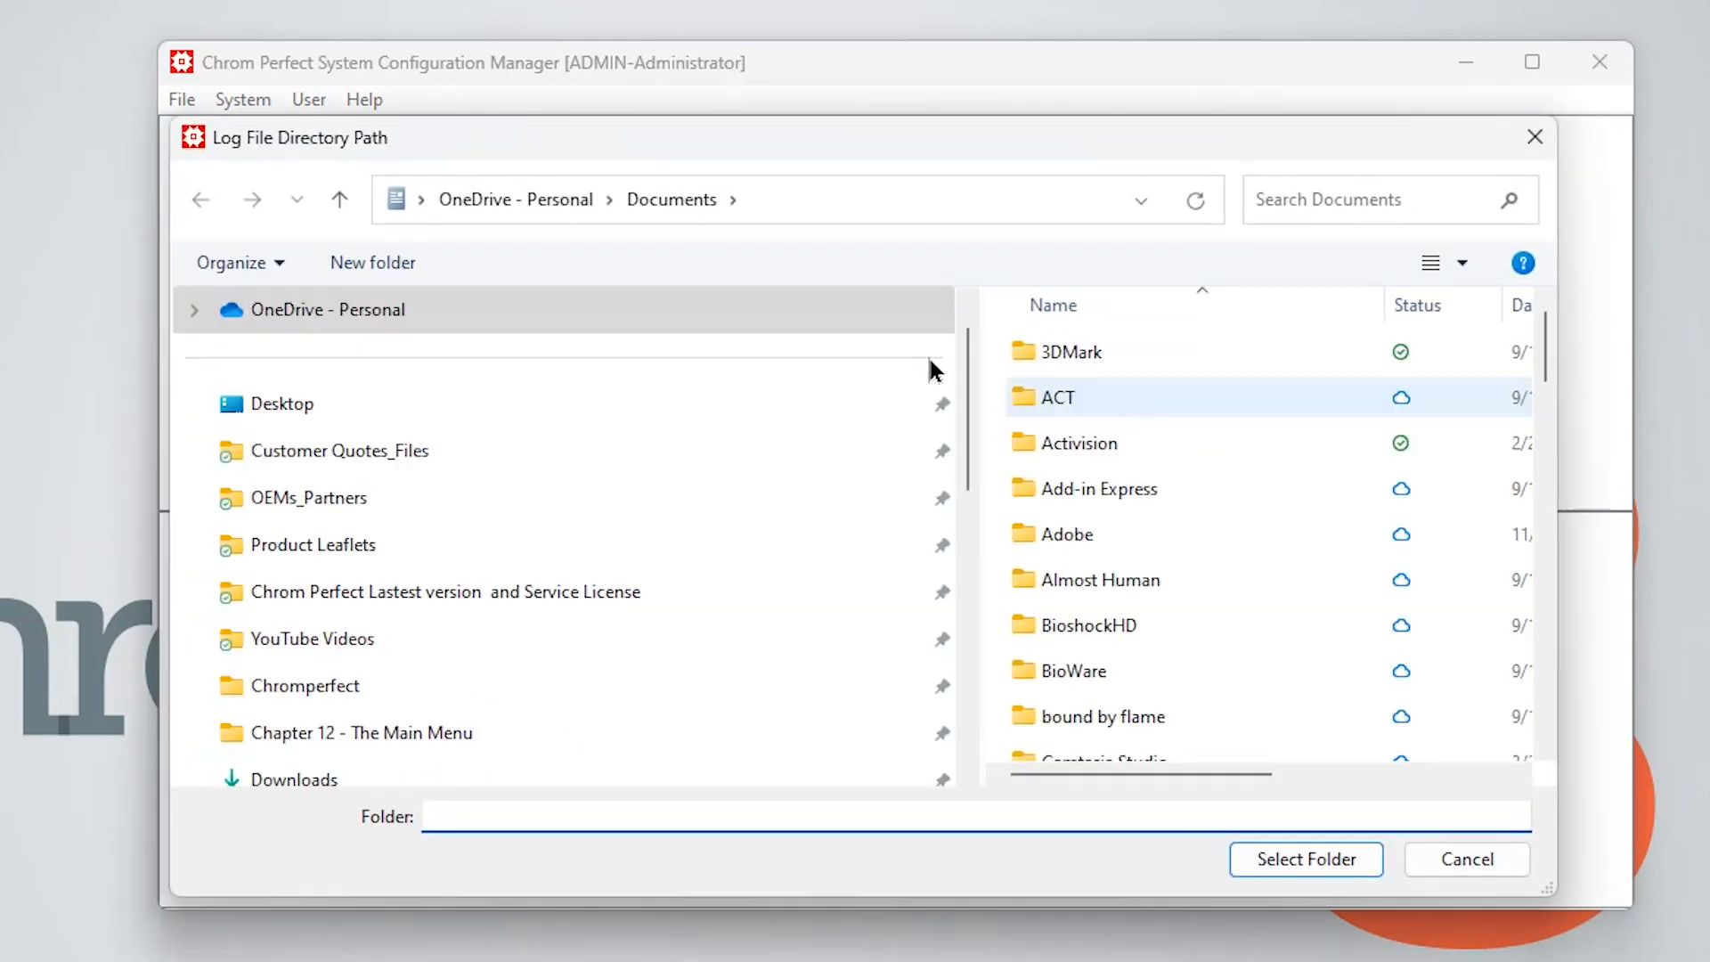
scroll(473, 555, "down", 5)
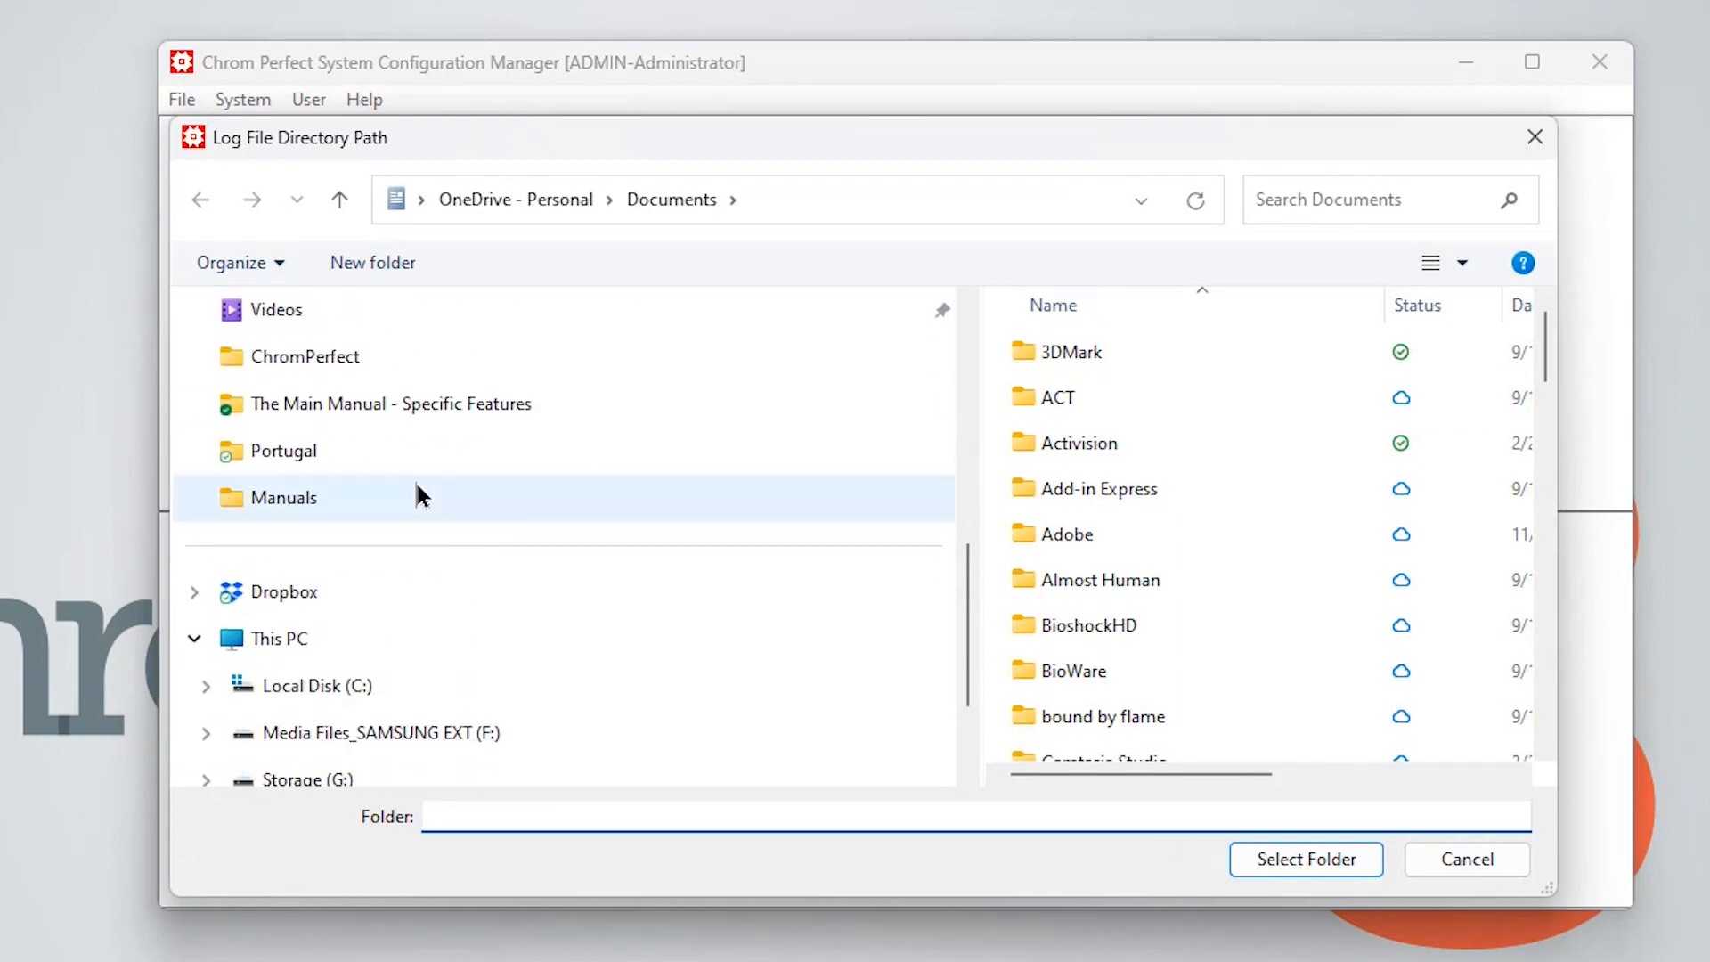
scroll(361, 472, "down", 2)
left_click(365, 496)
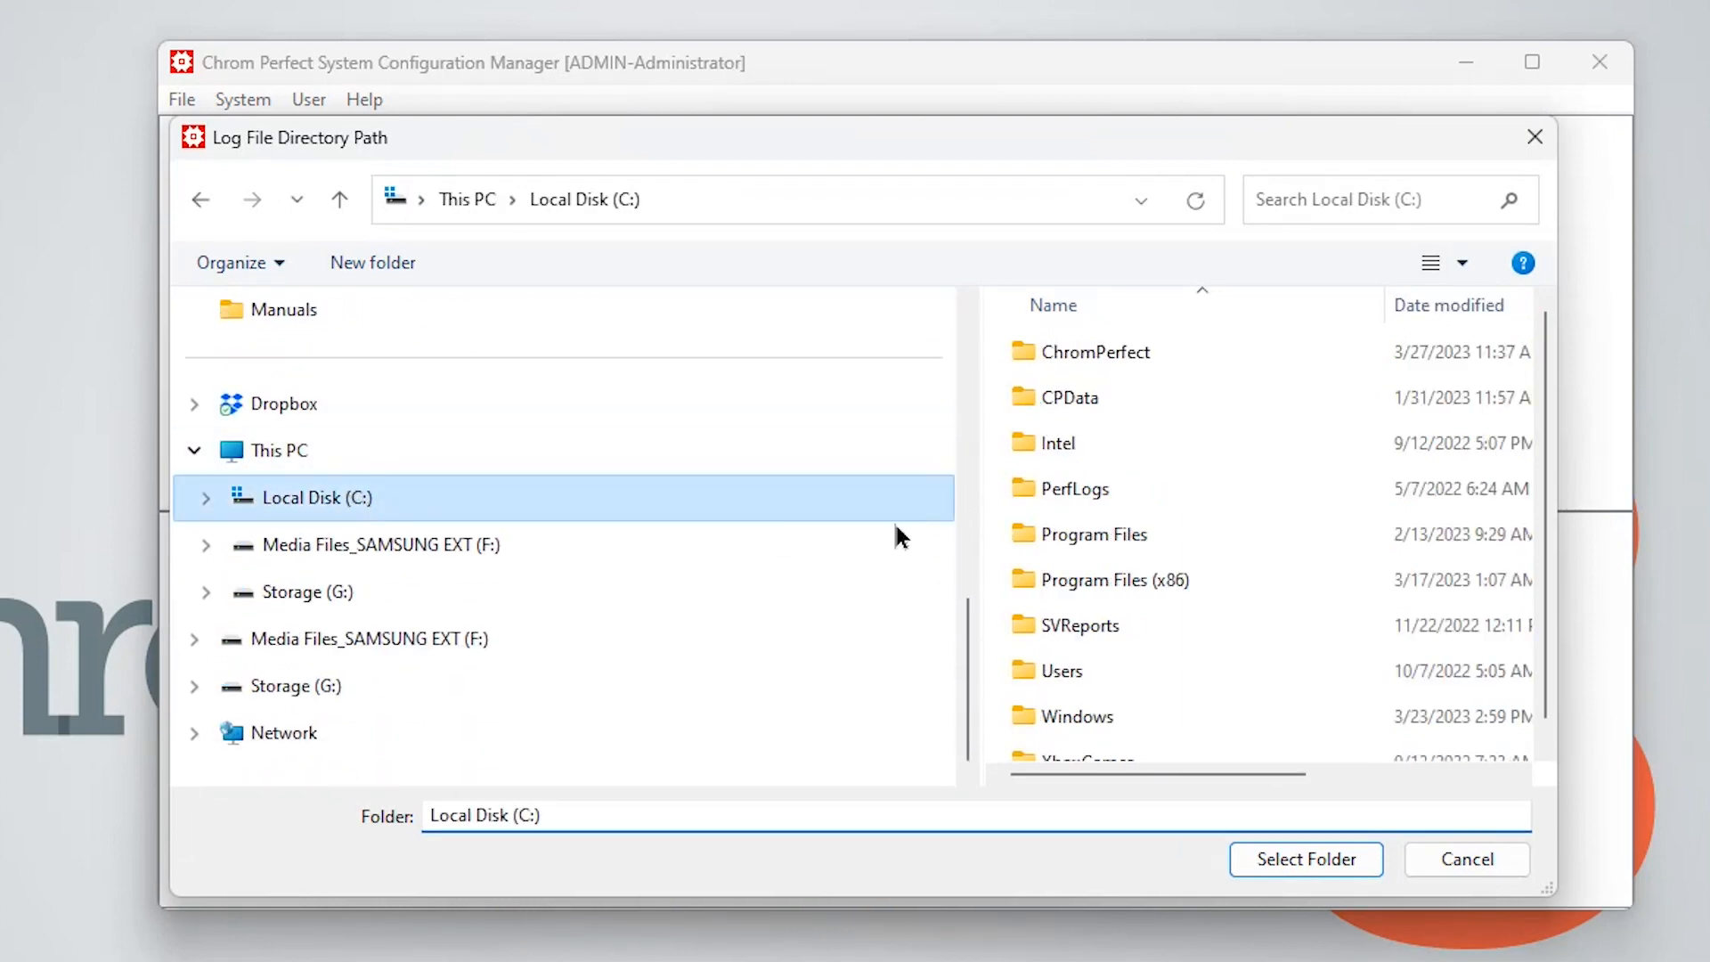
double_click(1152, 366)
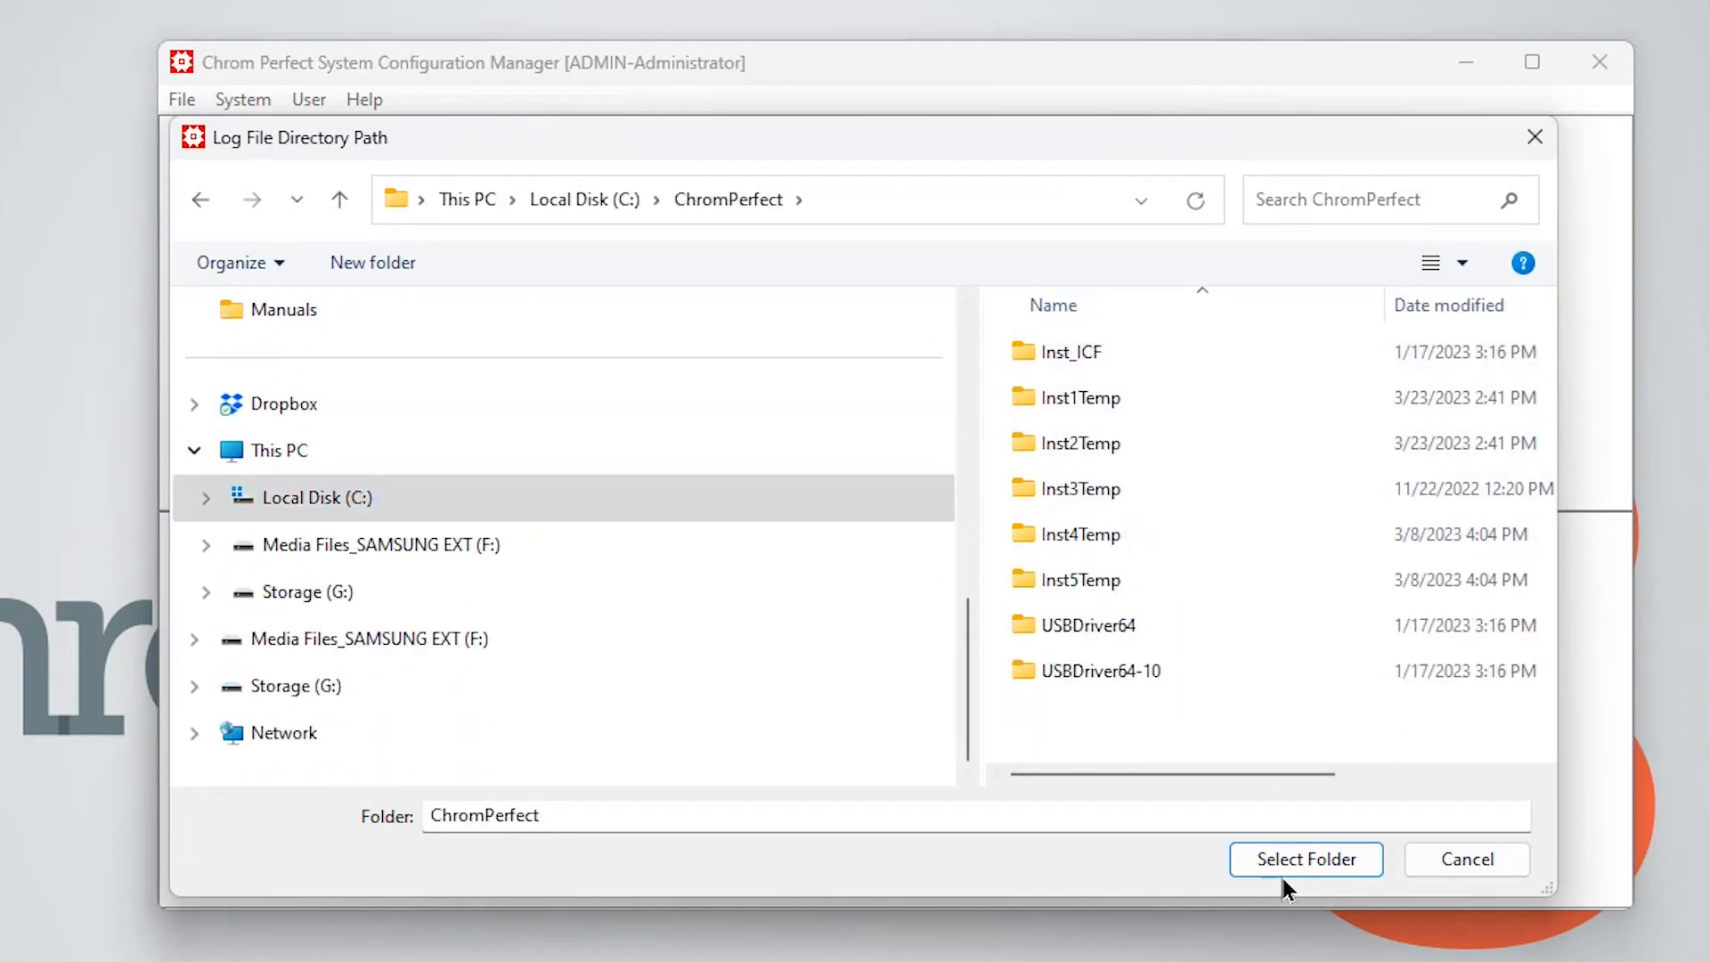
left_click(1289, 871)
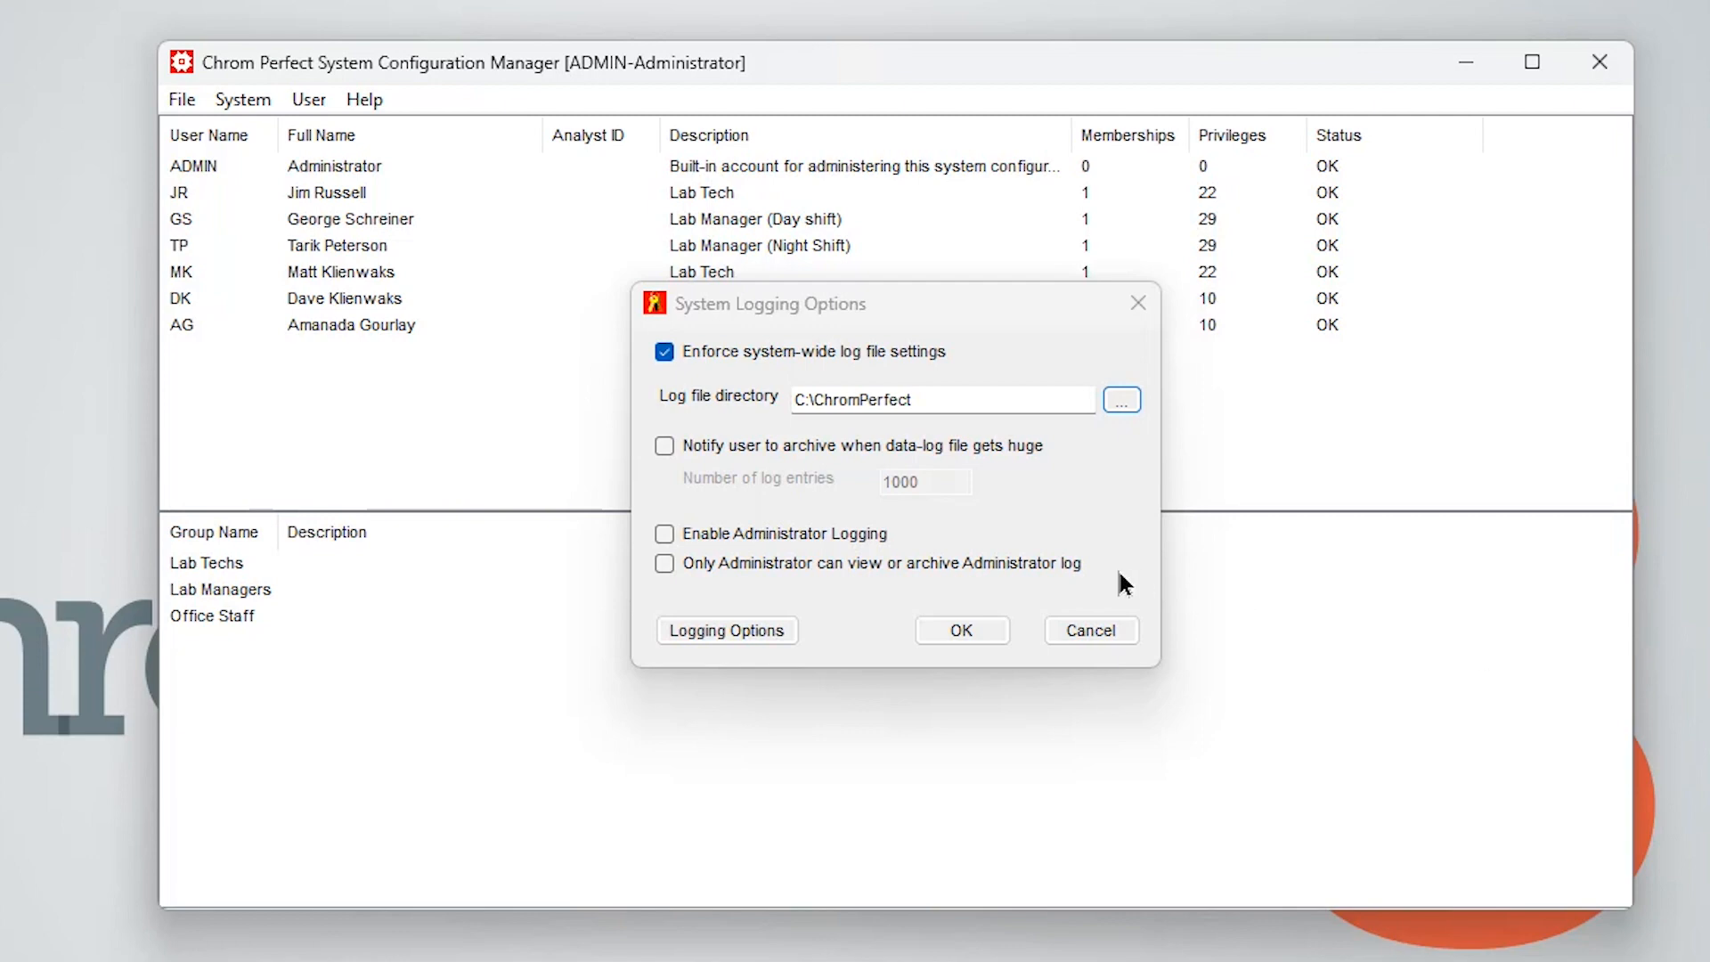
Enable archive notification at 5000 log entries, Administrator Logging, and Administrator-only viewing of the Administrator log
left_click(663, 440)
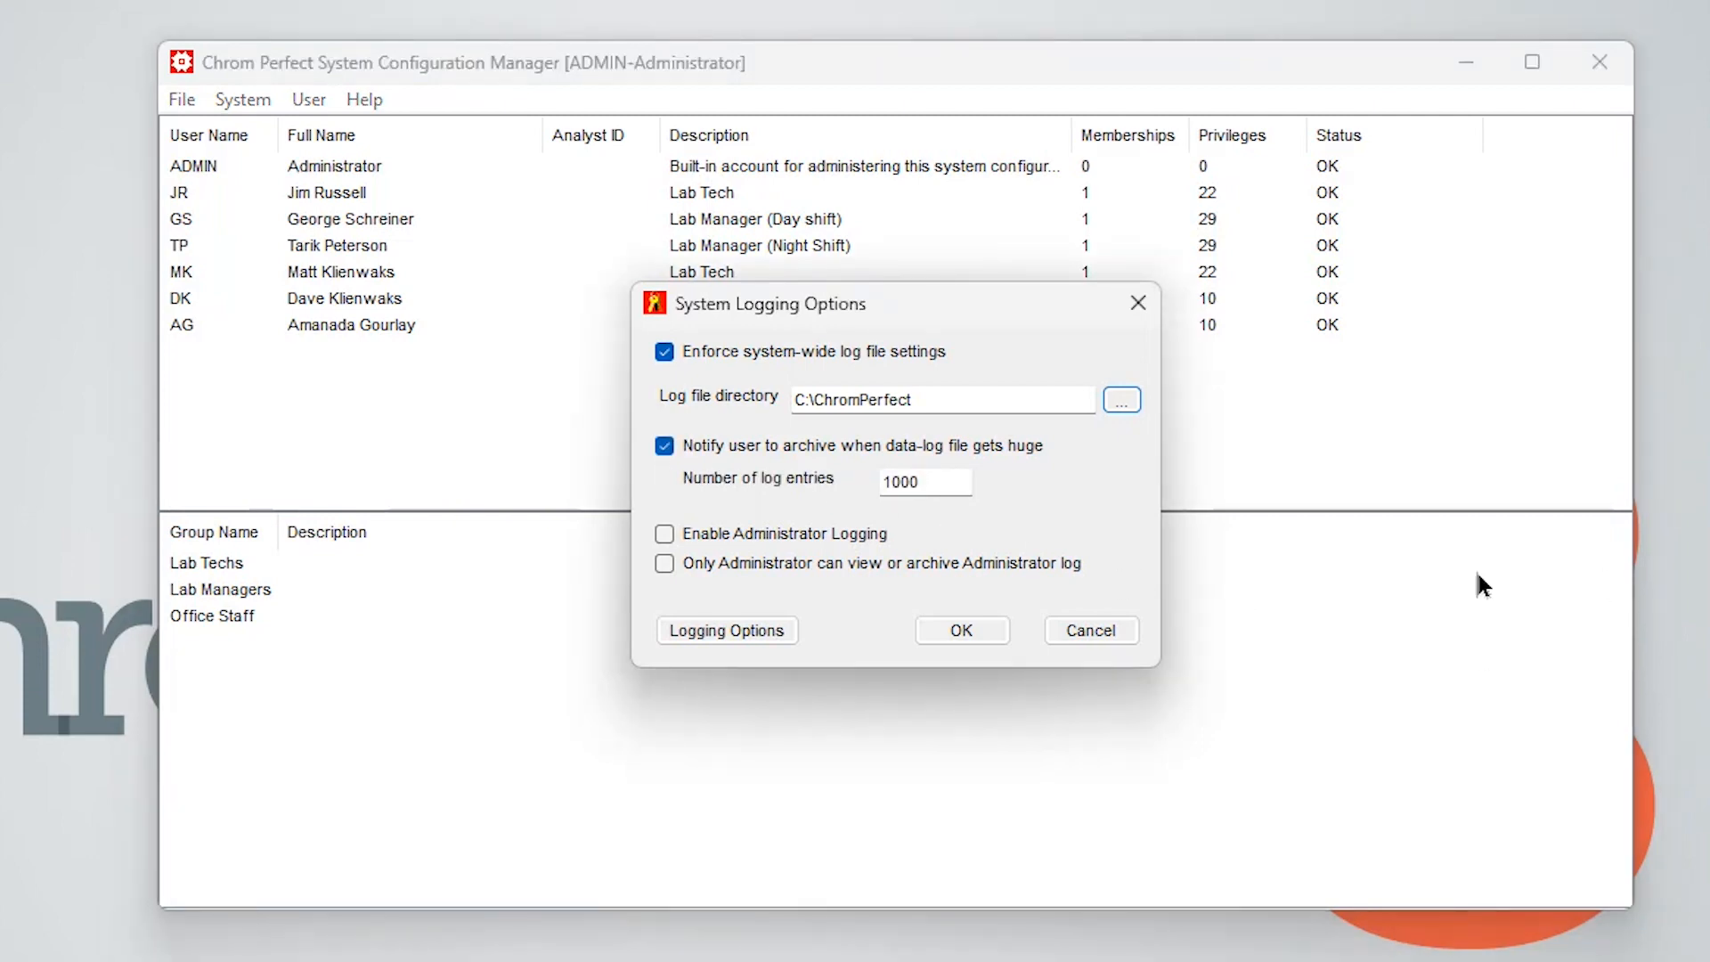
left_click_drag(944, 482, 828, 492)
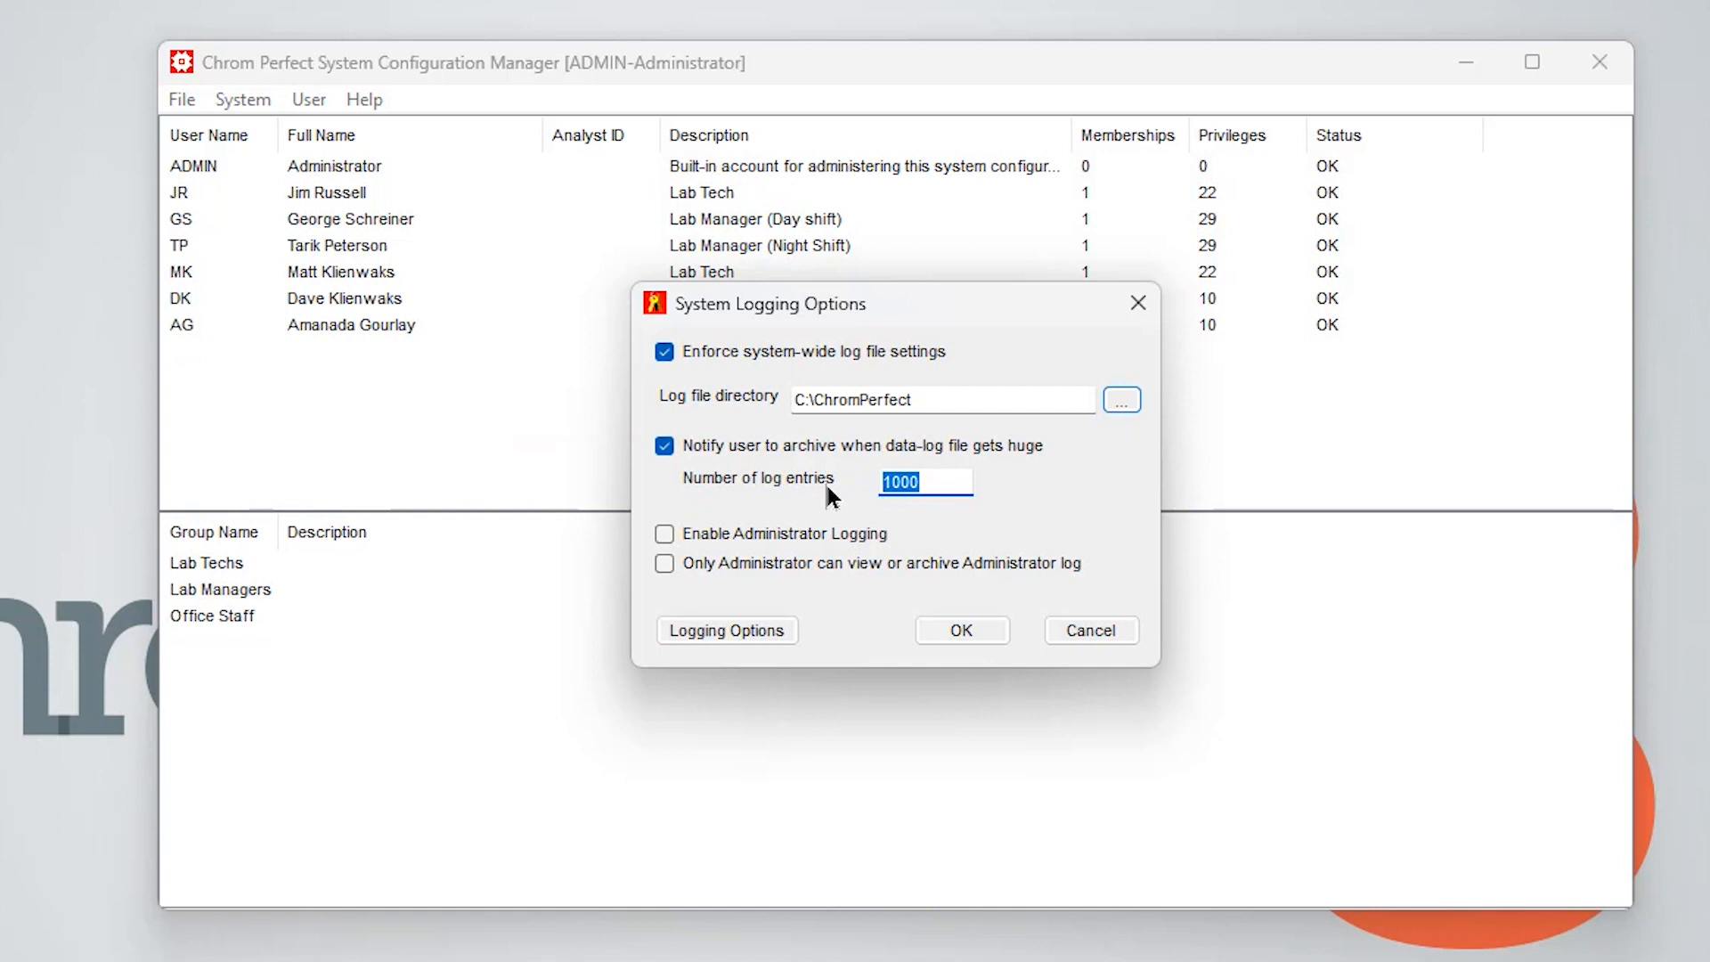
type("5000")
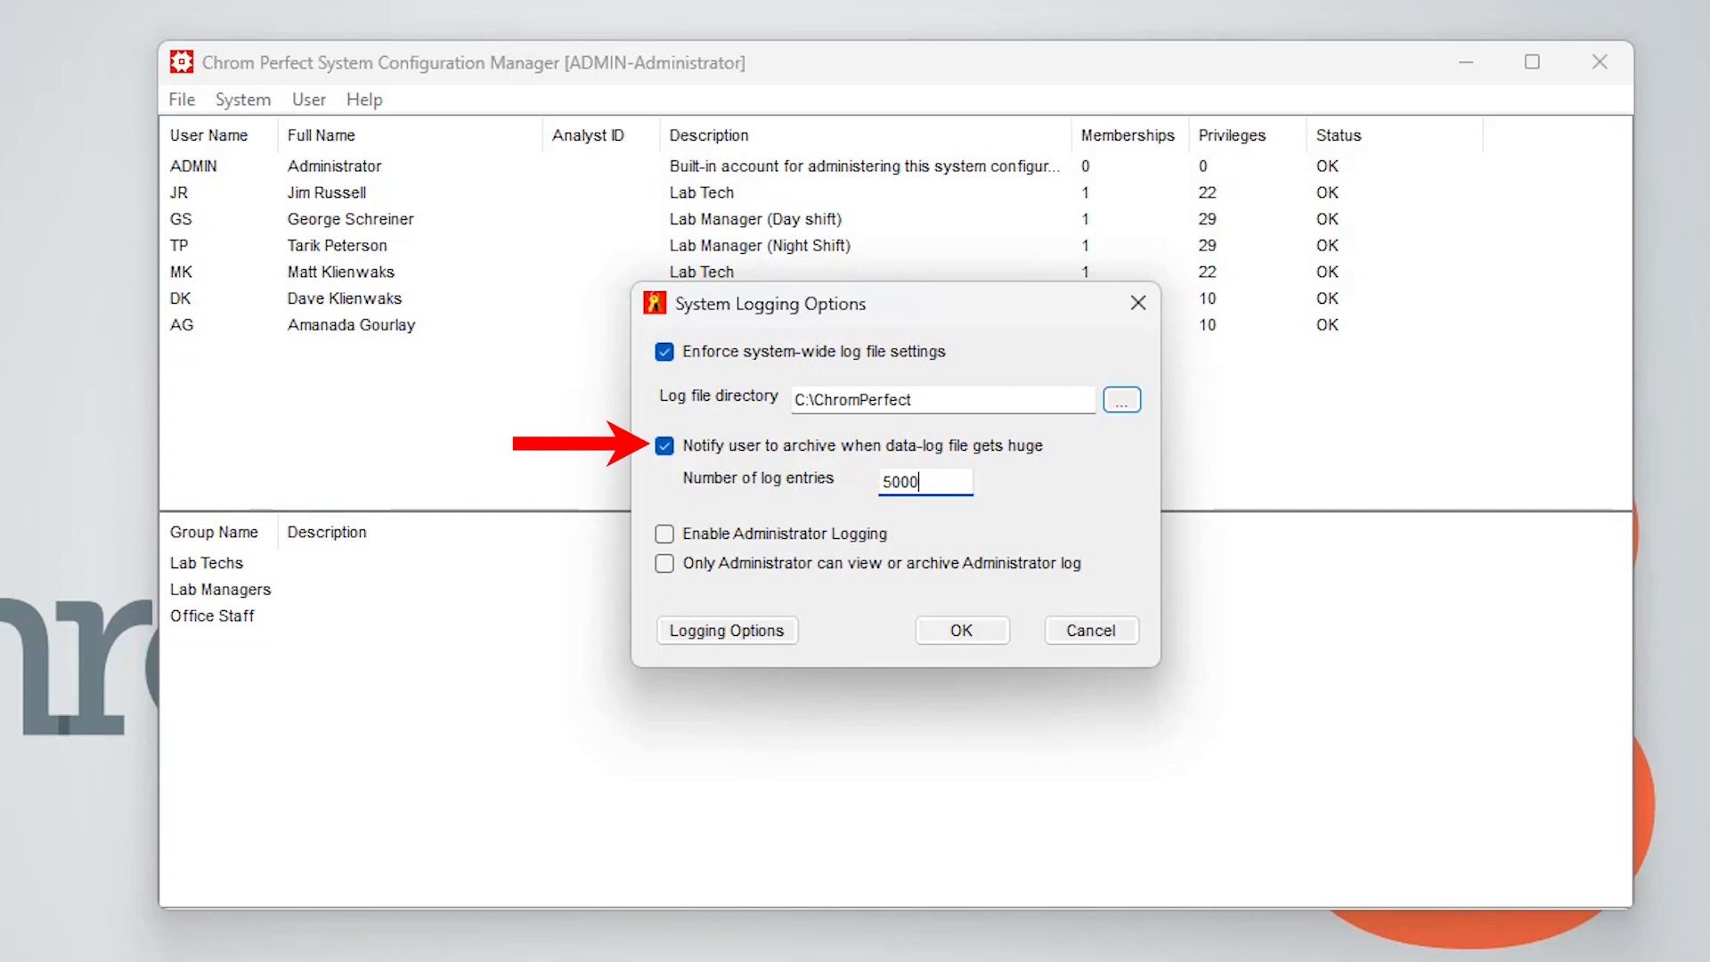
left_click(665, 536)
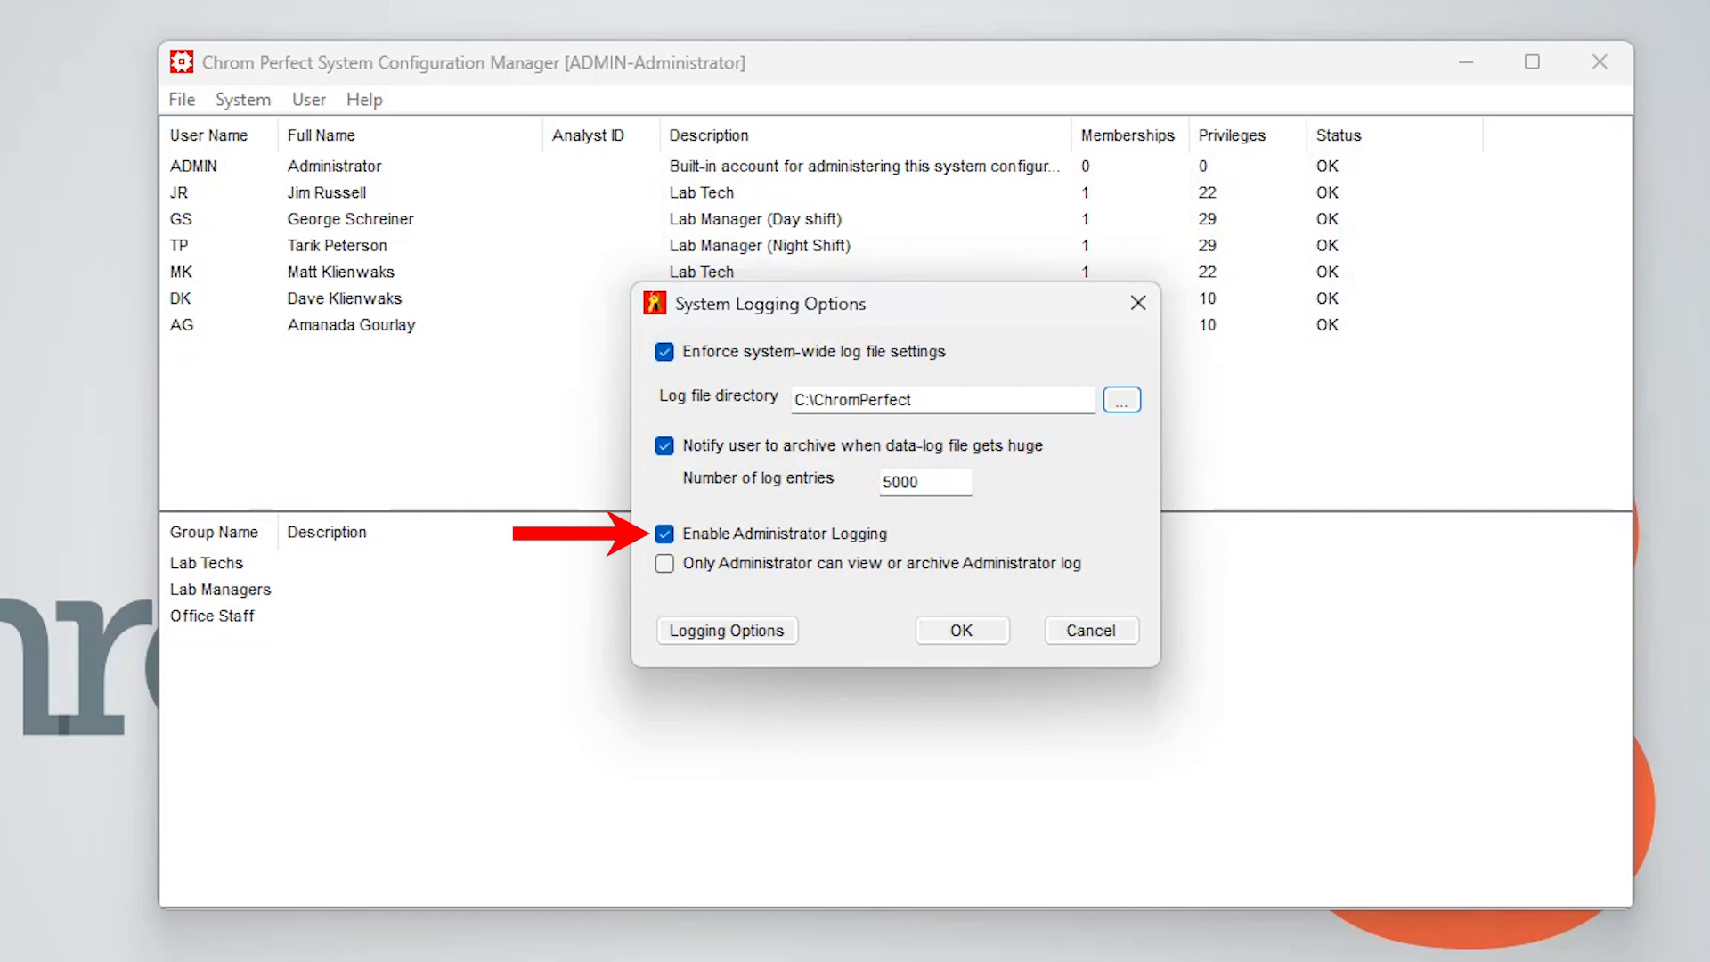
left_click(663, 564)
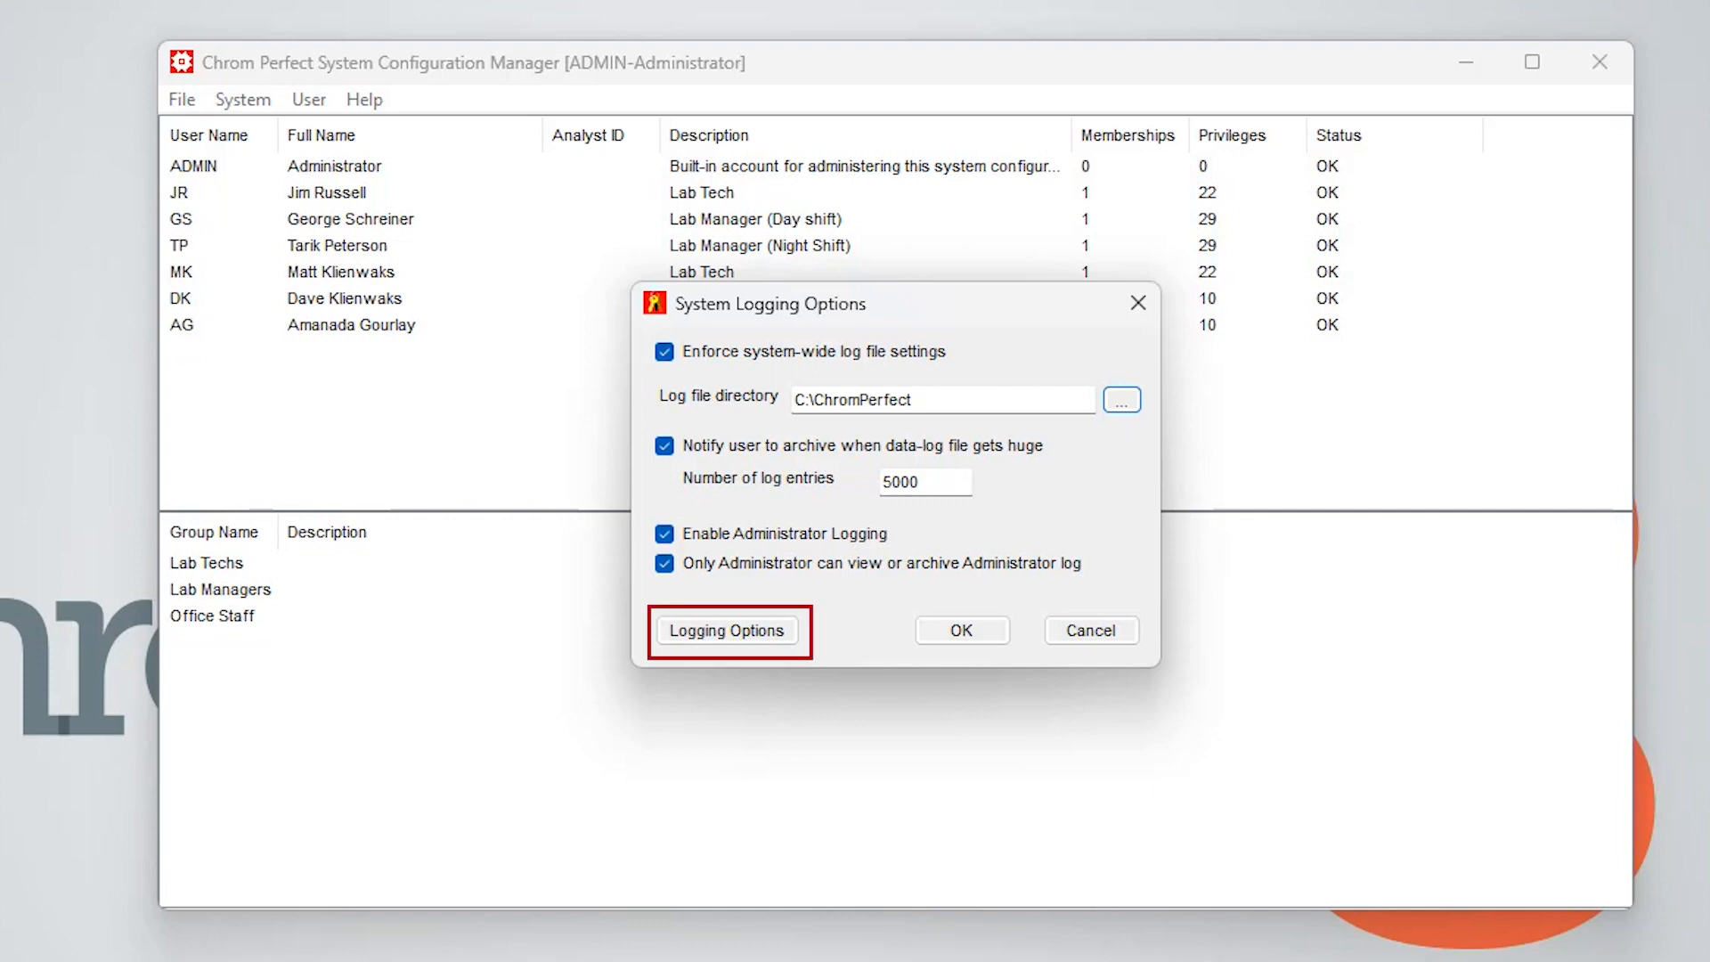
Review the Logging Options tabs, then cancel both logging dialogs
left_click(729, 631)
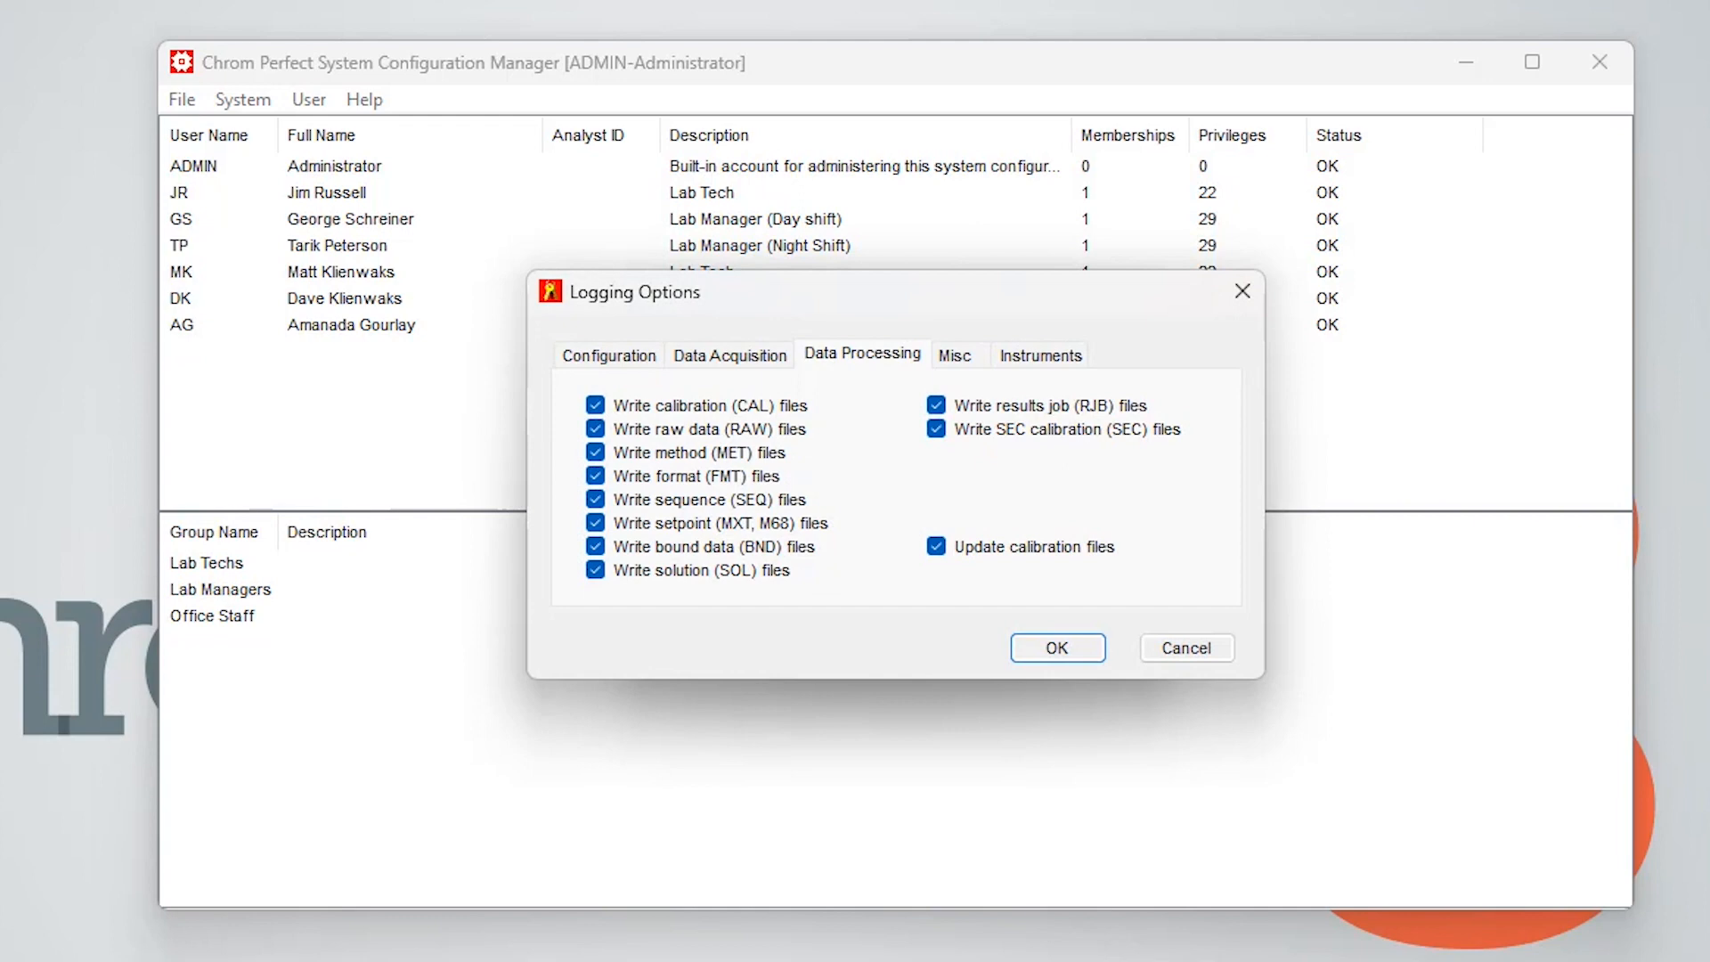
left_click(615, 354)
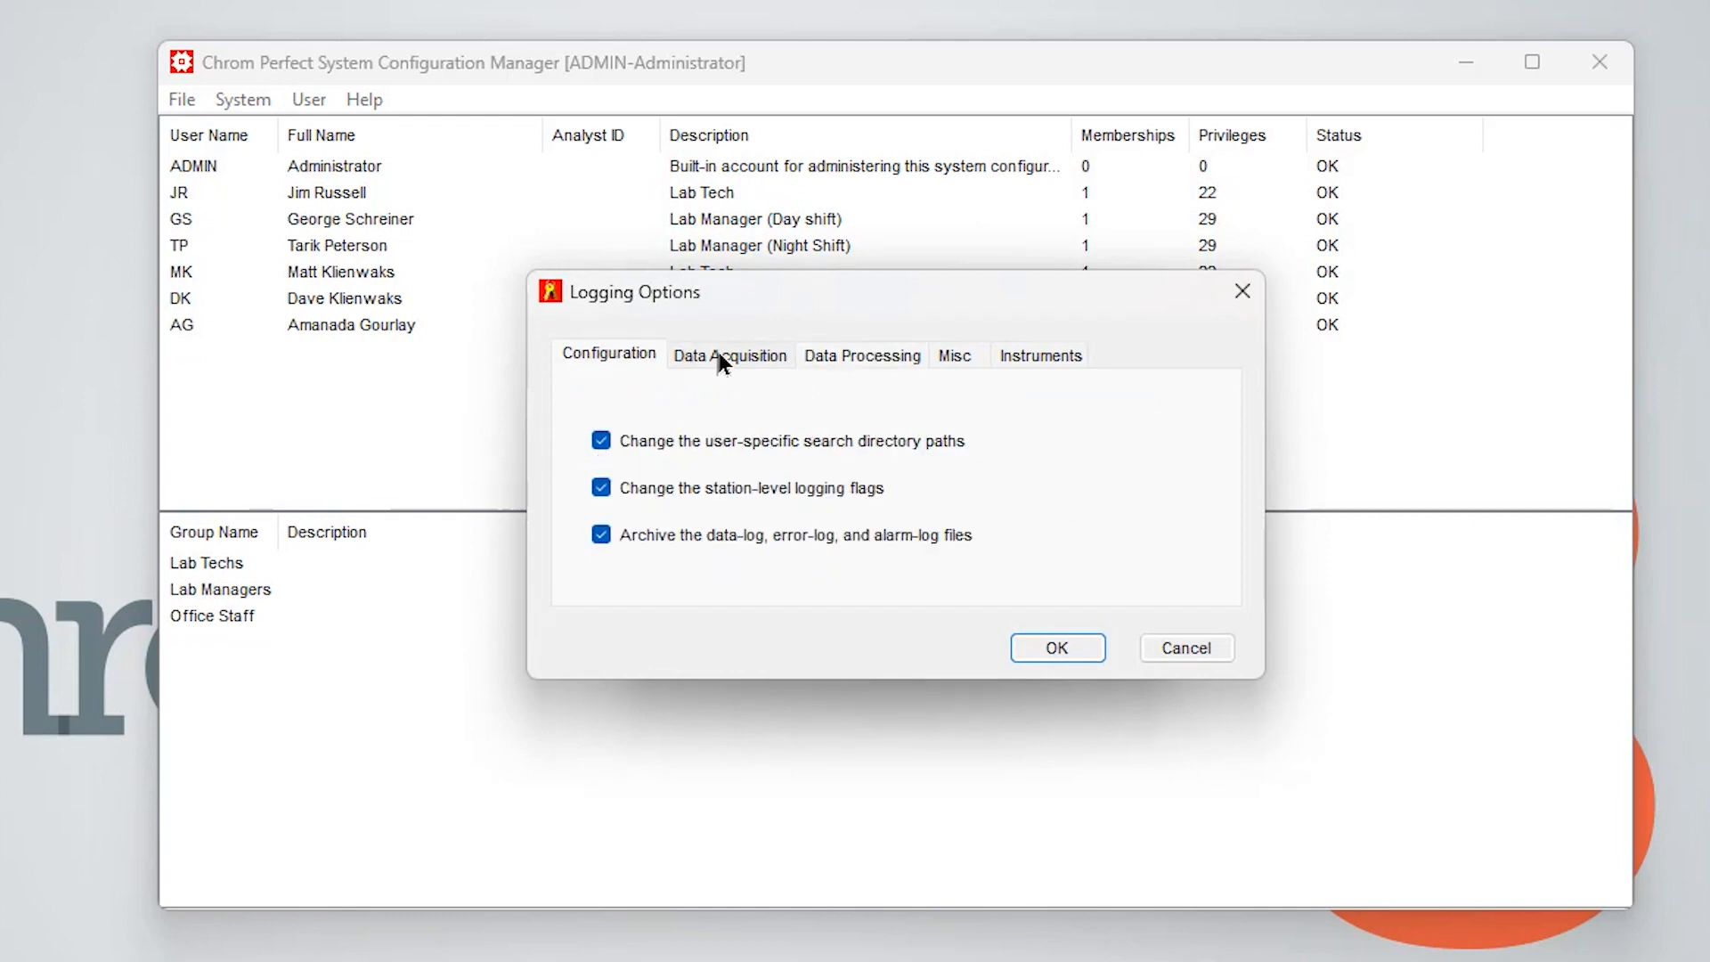
left_click(720, 355)
left_click(868, 358)
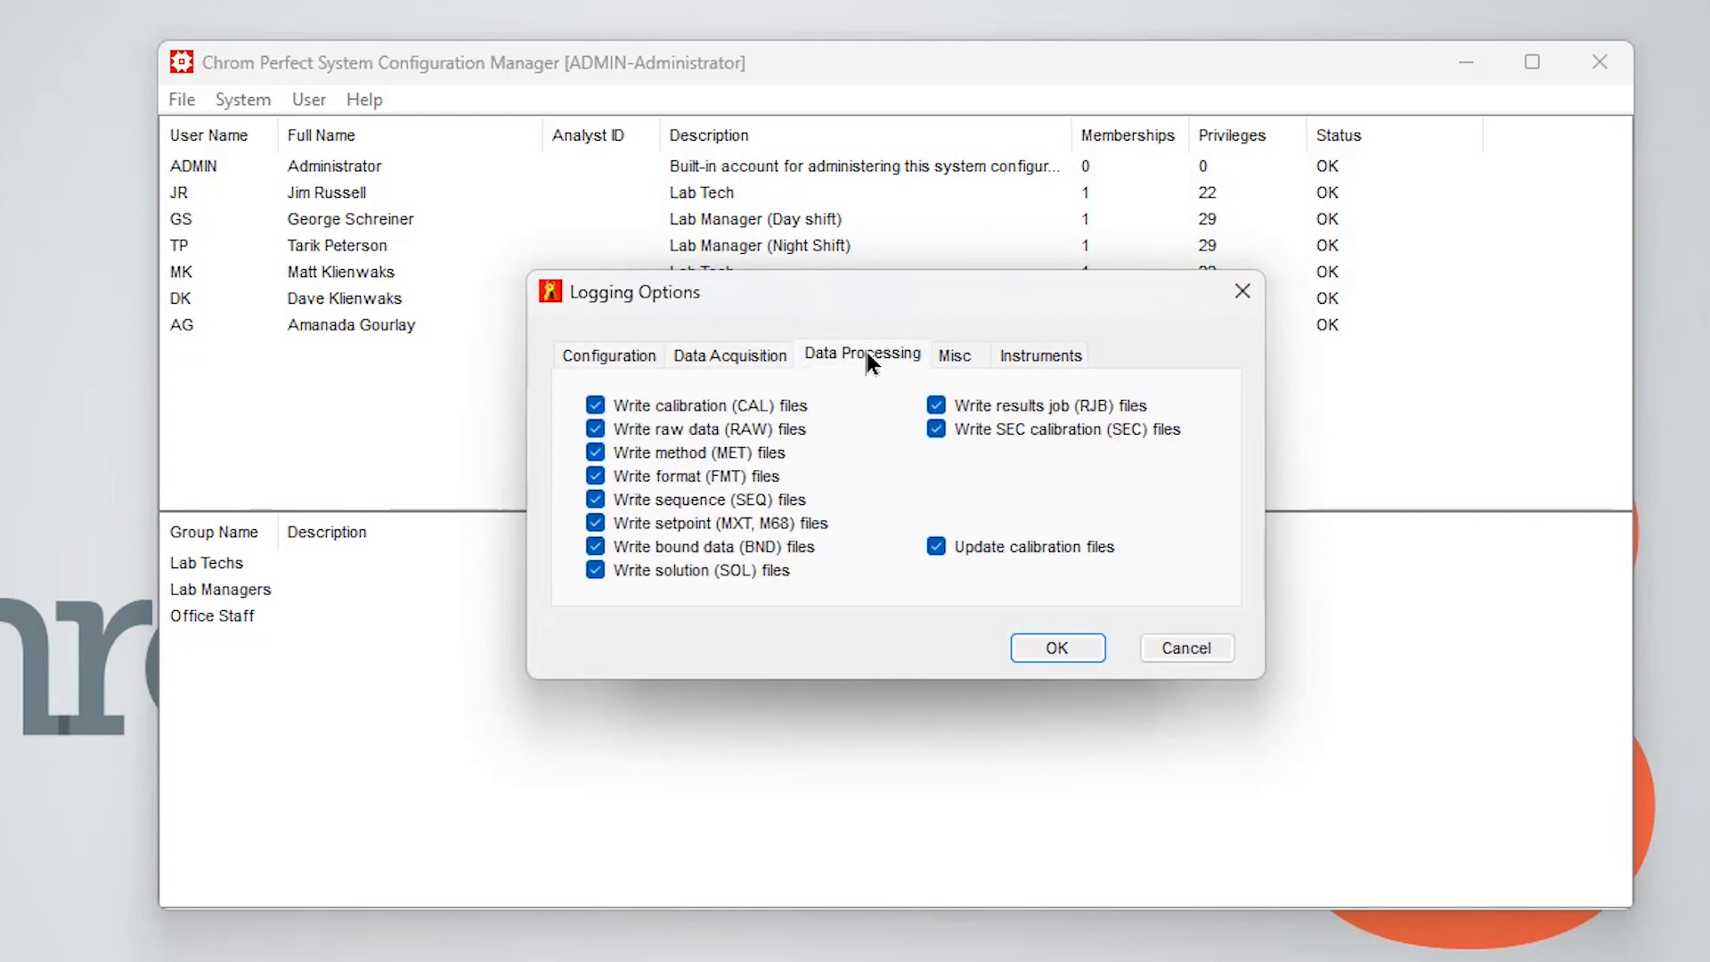
left_click(955, 355)
left_click(1181, 639)
left_click(1084, 623)
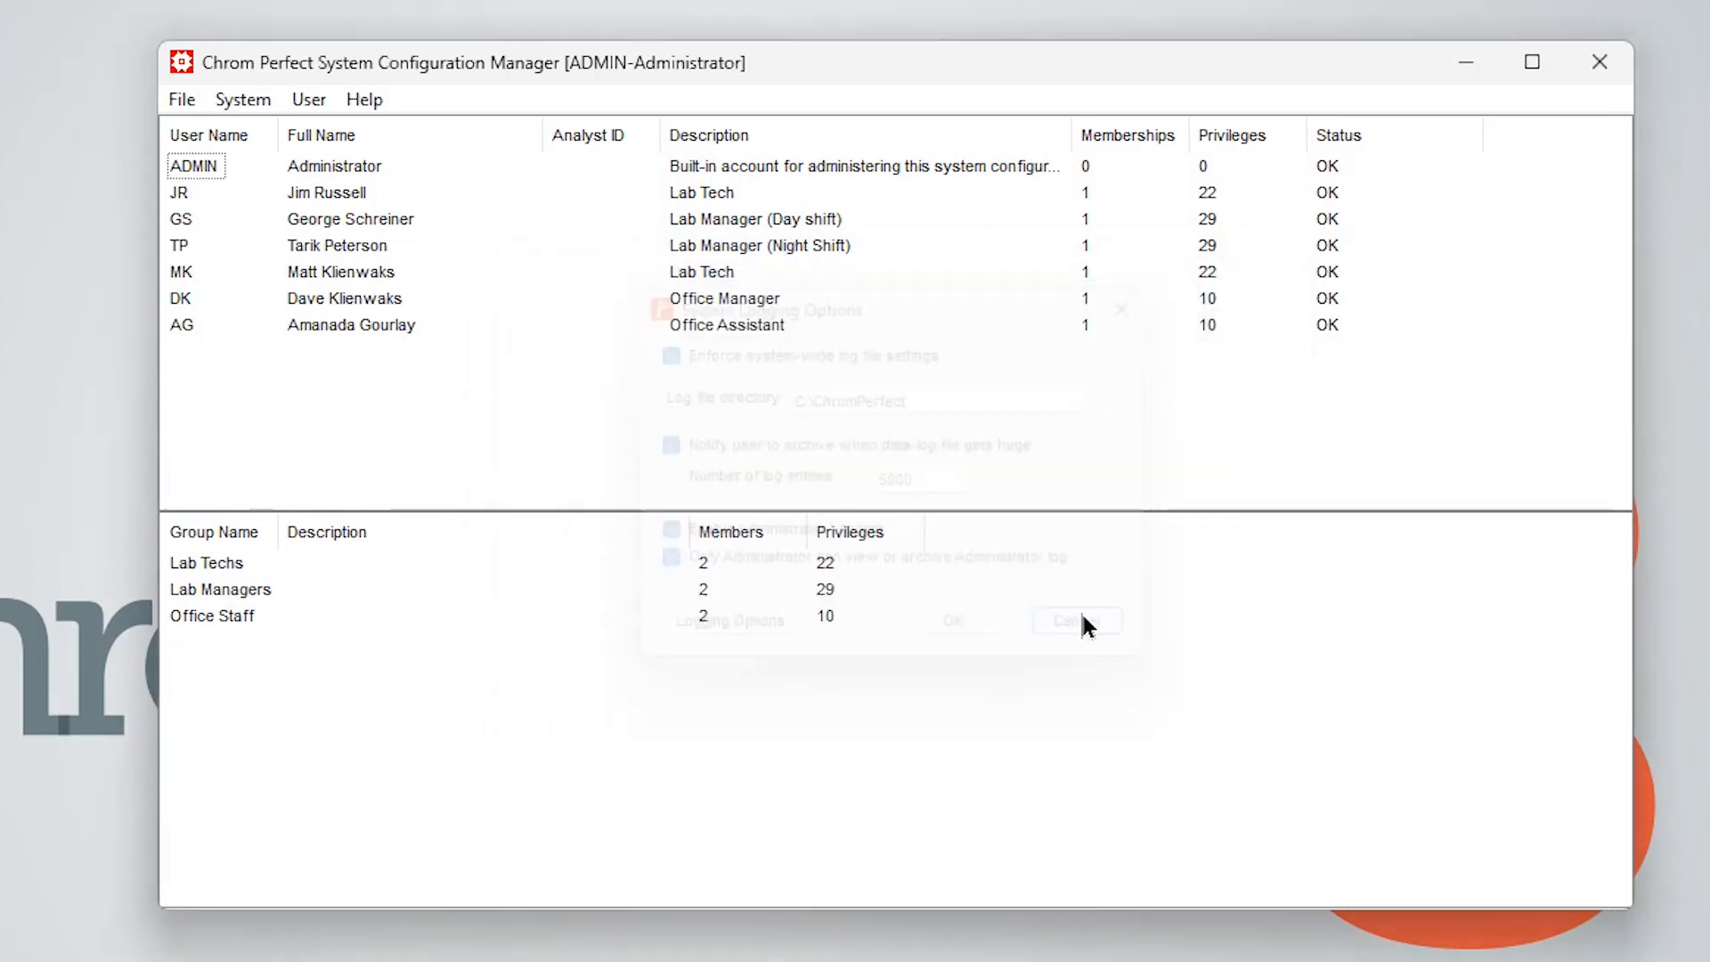
Open the System-Wide Page Set-Up and view settings for Method File Printouts, Sequence File Printouts and Chromatogram Reports
left_click(234, 102)
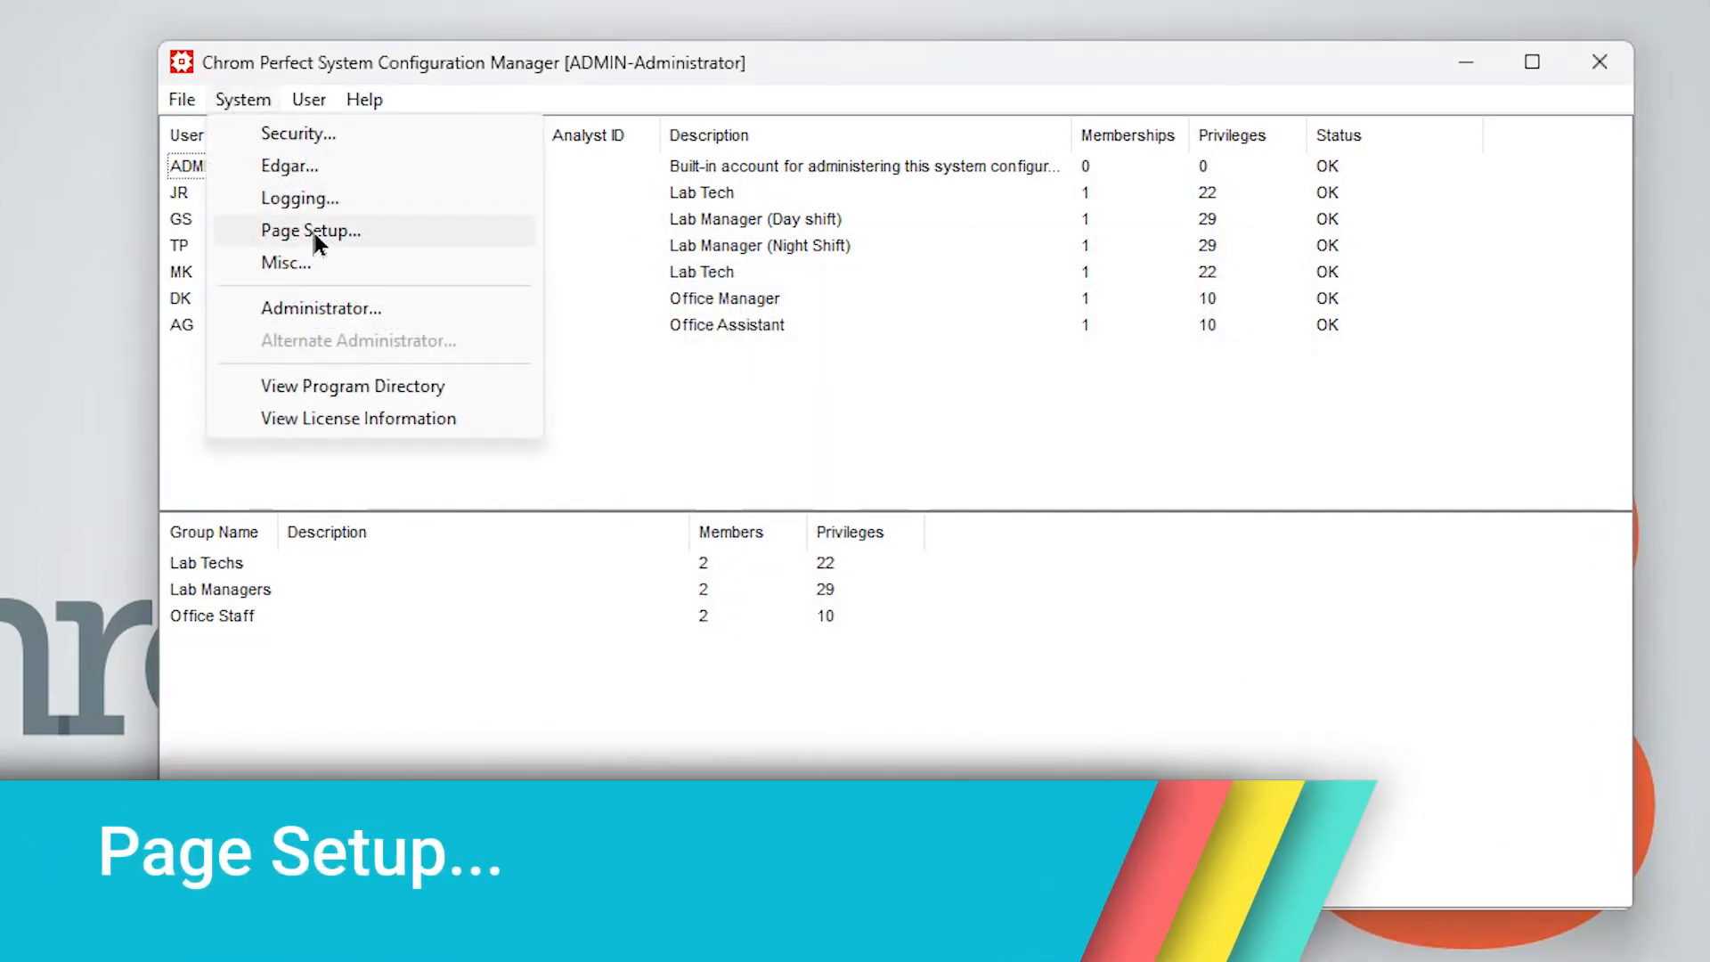
left_click(312, 232)
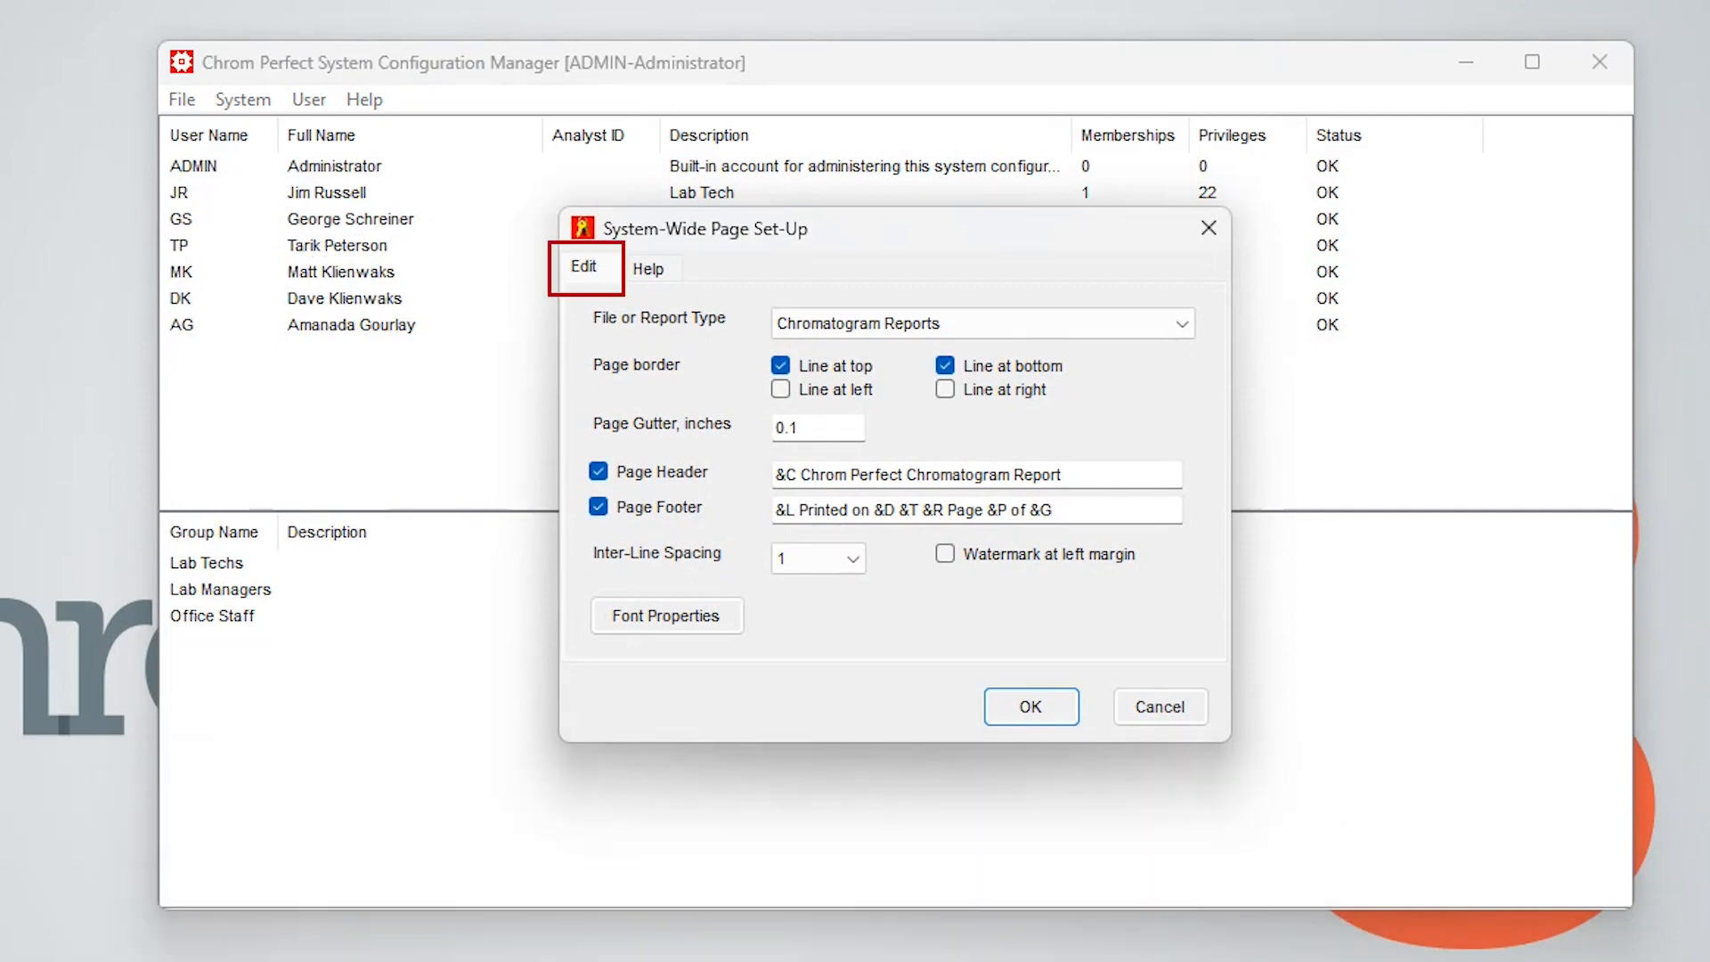
left_click(1183, 326)
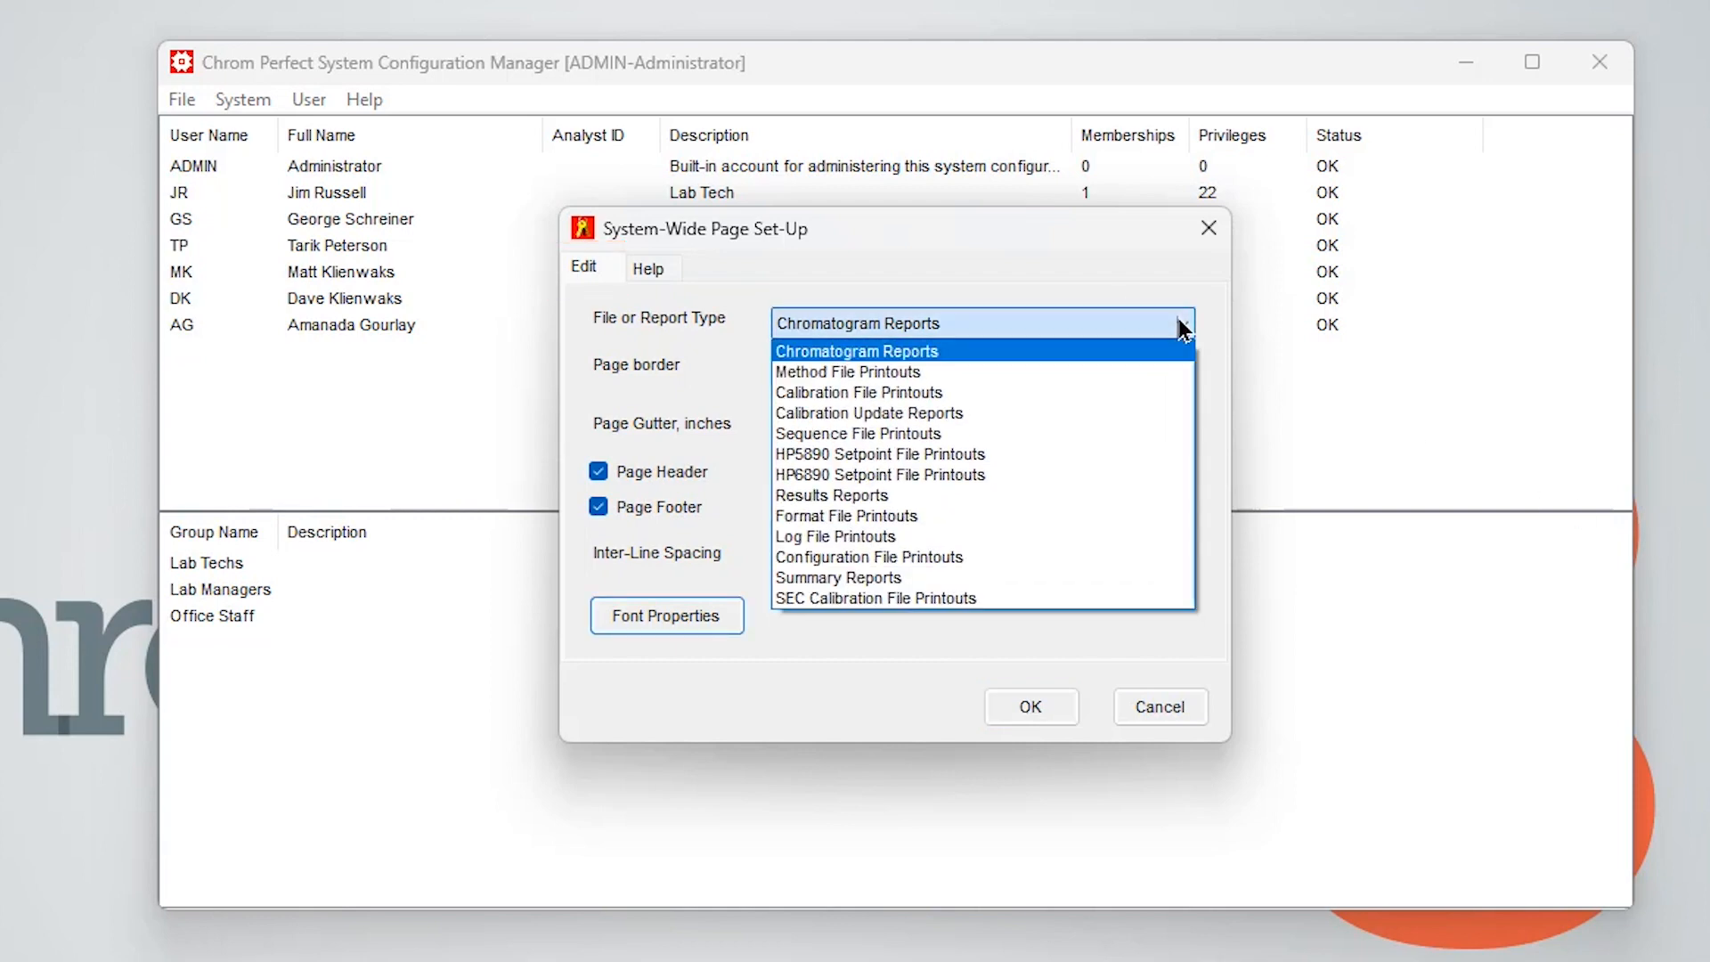
left_click(1087, 372)
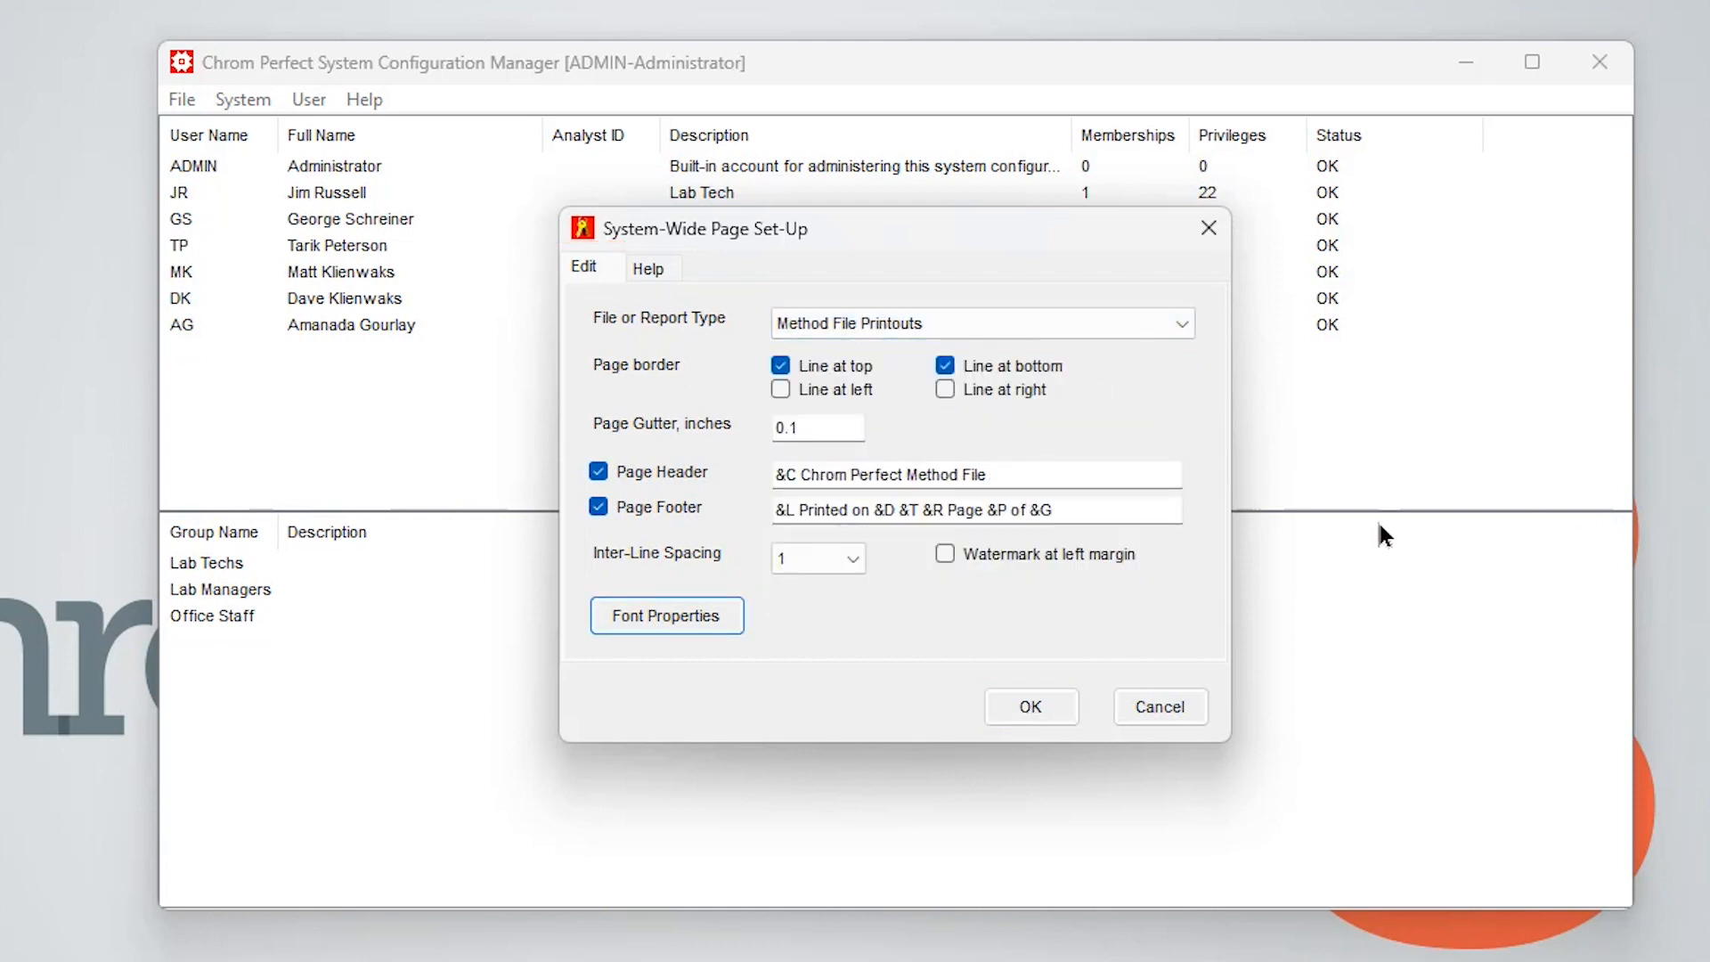
left_click(1179, 328)
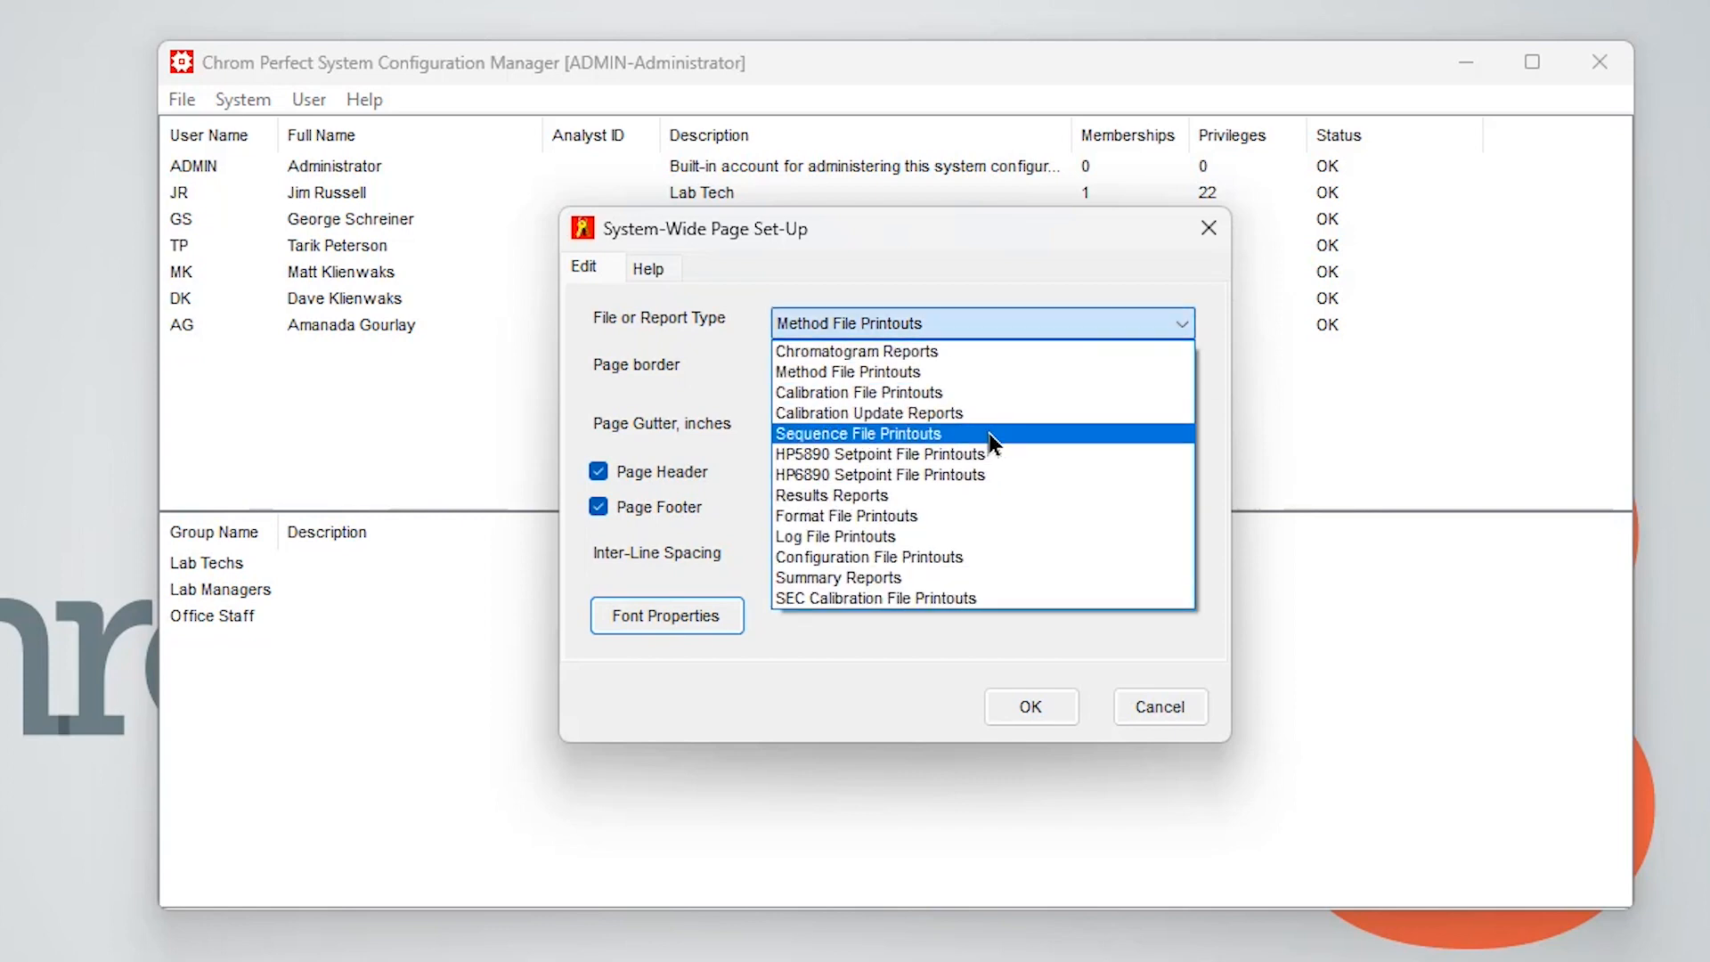
left_click(991, 433)
left_click(1182, 326)
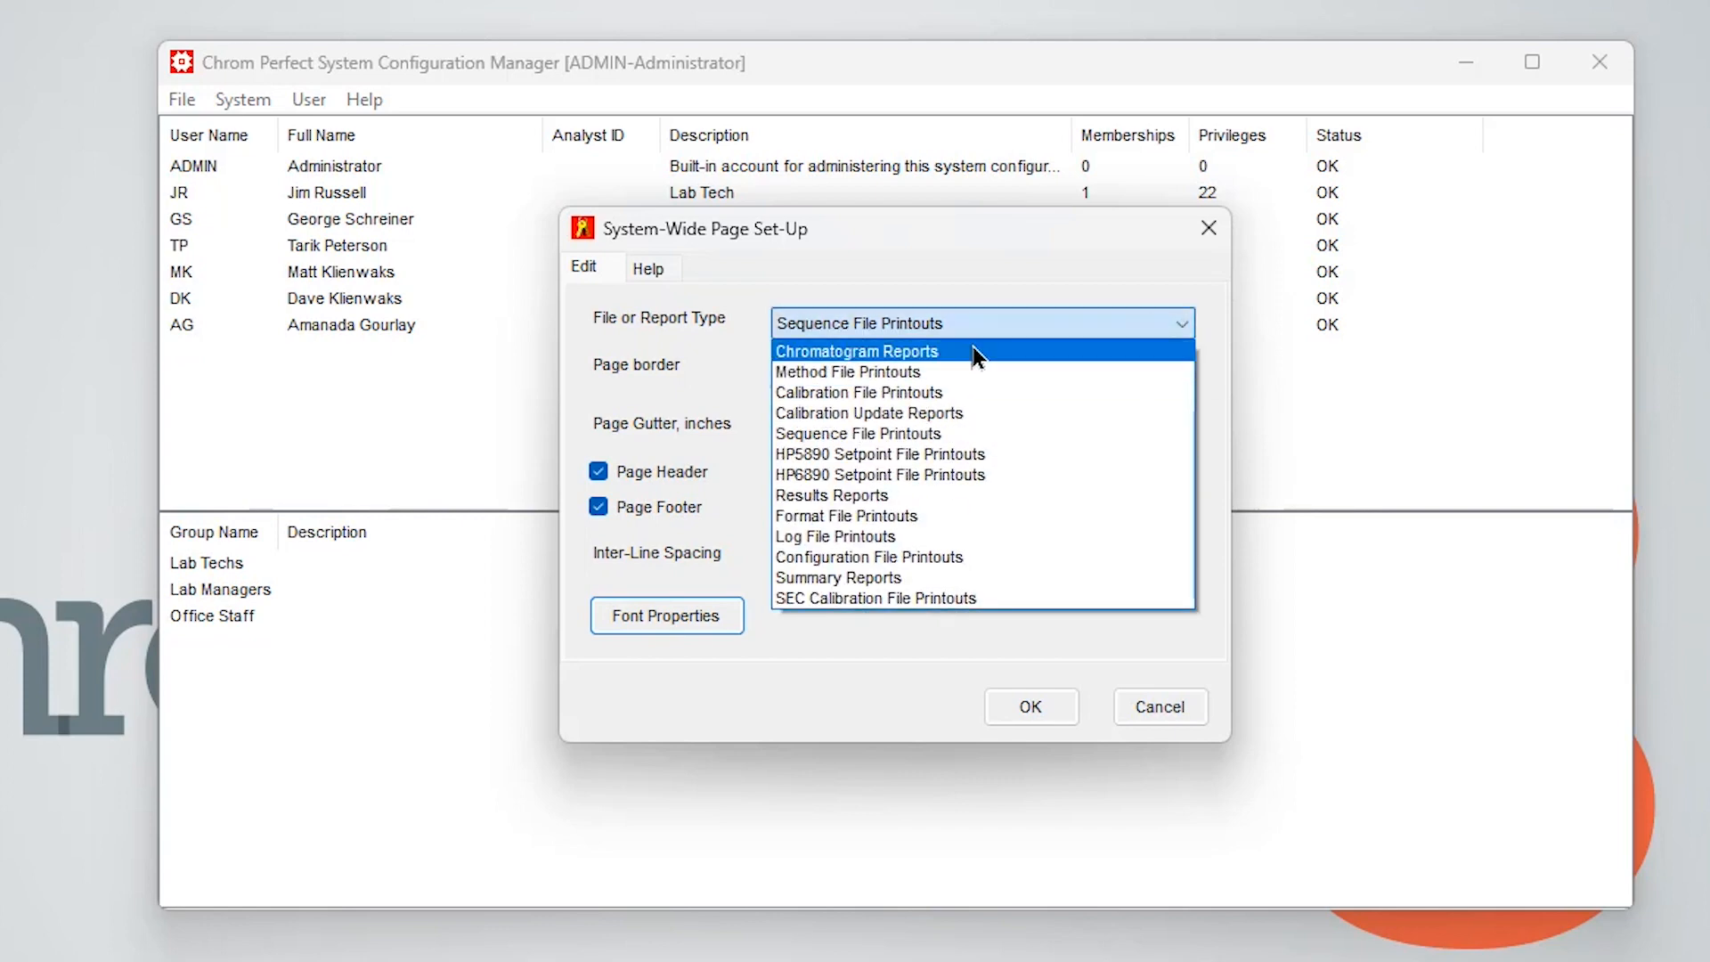
left_click(1033, 349)
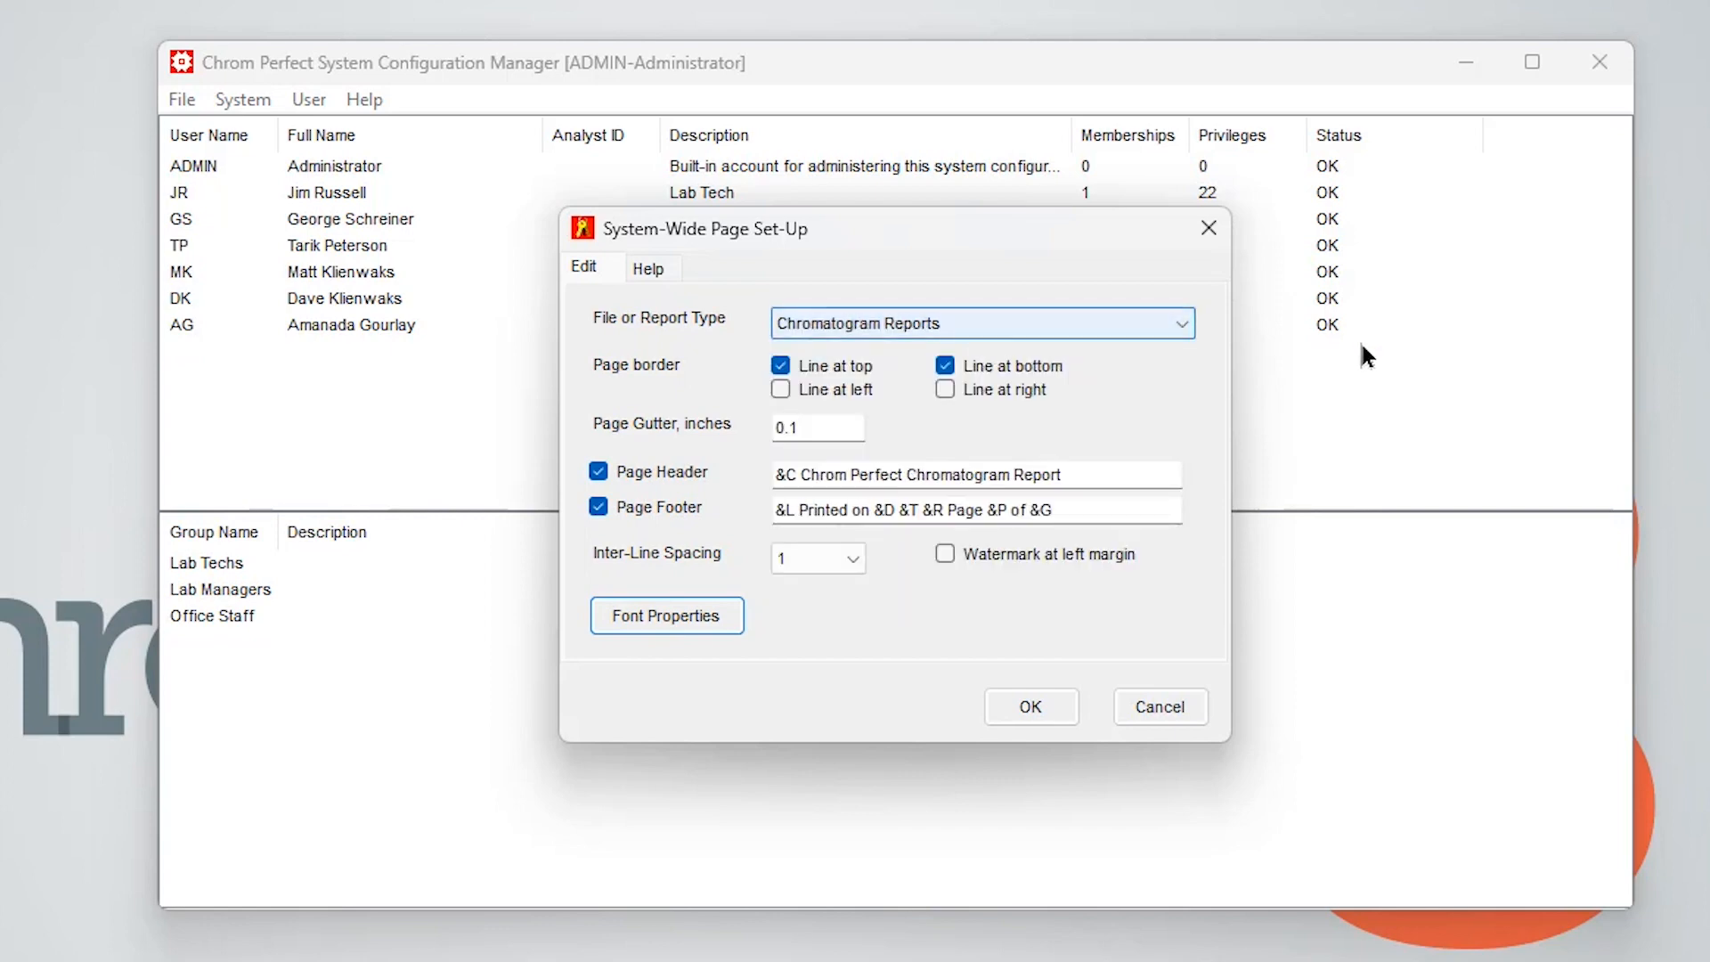
Review the chromatogram report font properties and font sizes without changing them, then view the header/footer substitution codes help
left_click(655, 619)
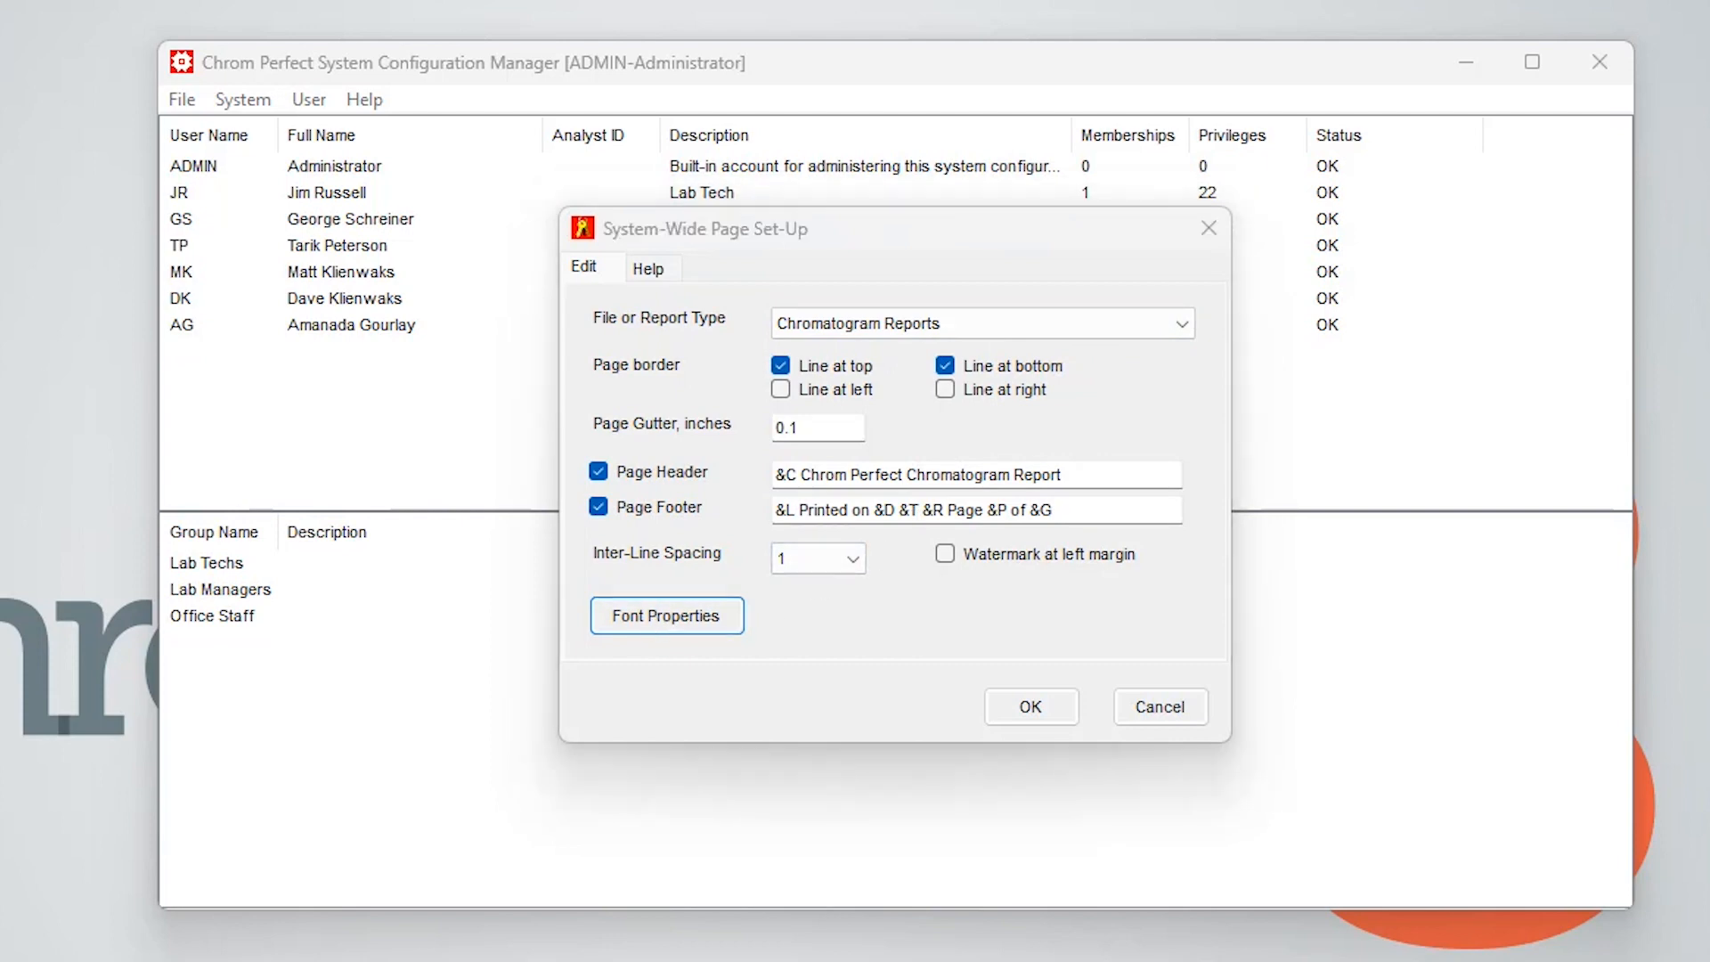
left_click(451, 499)
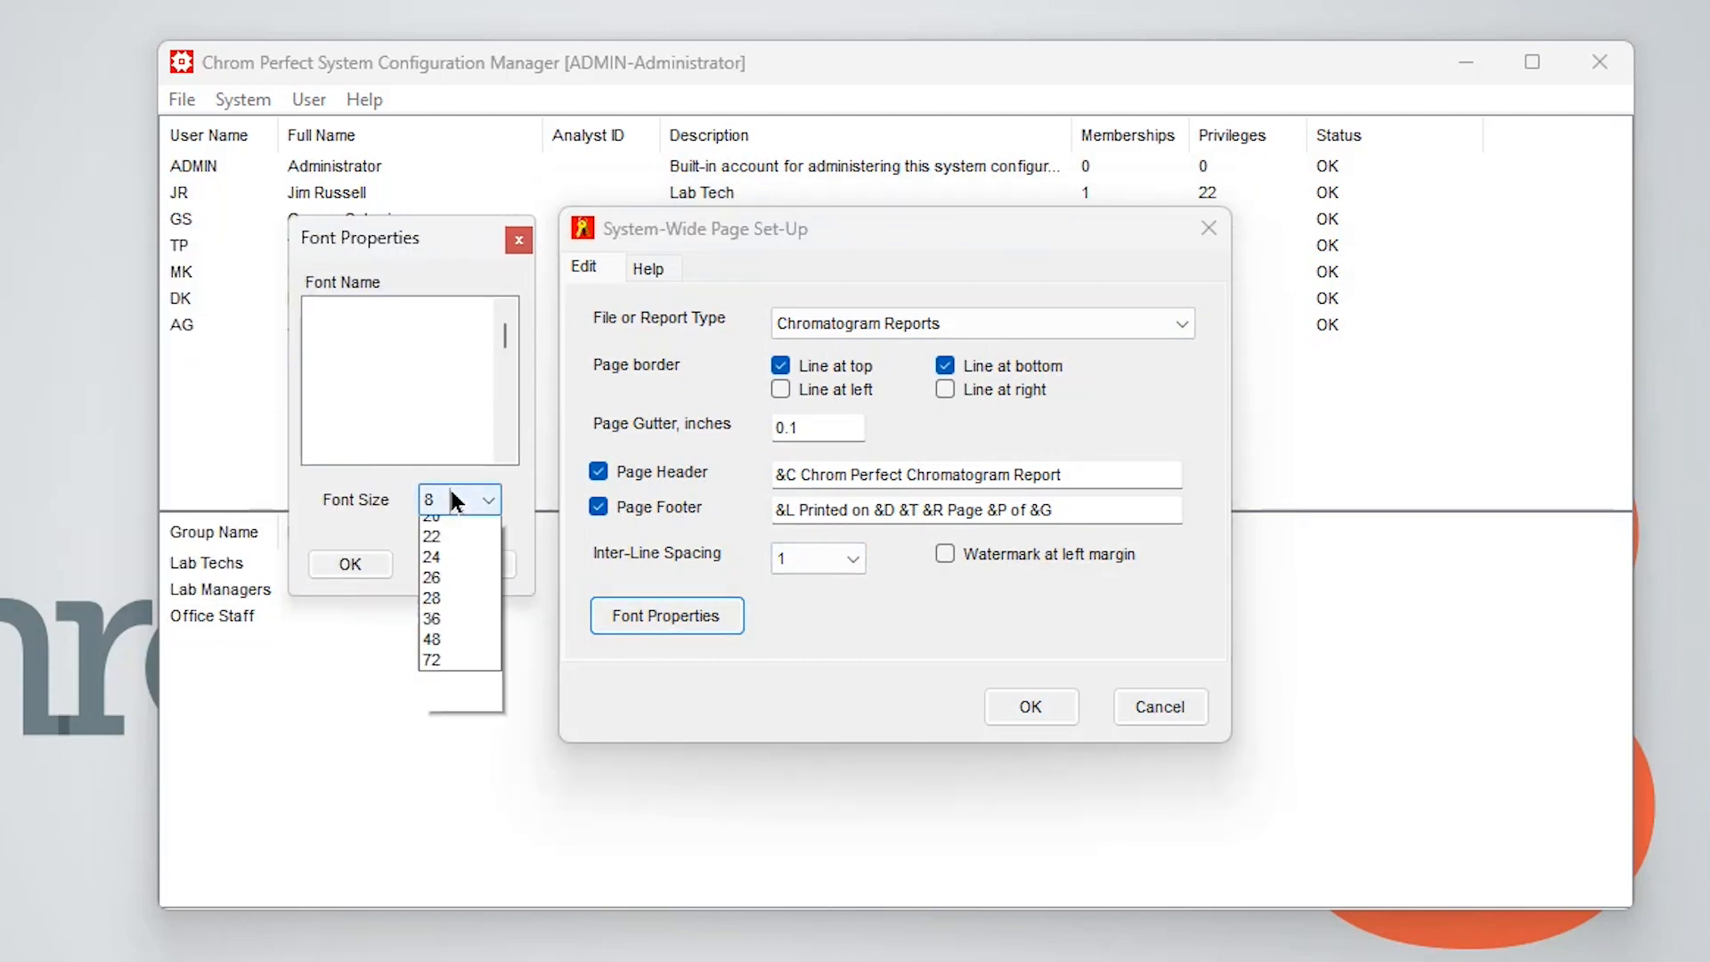
left_click(335, 488)
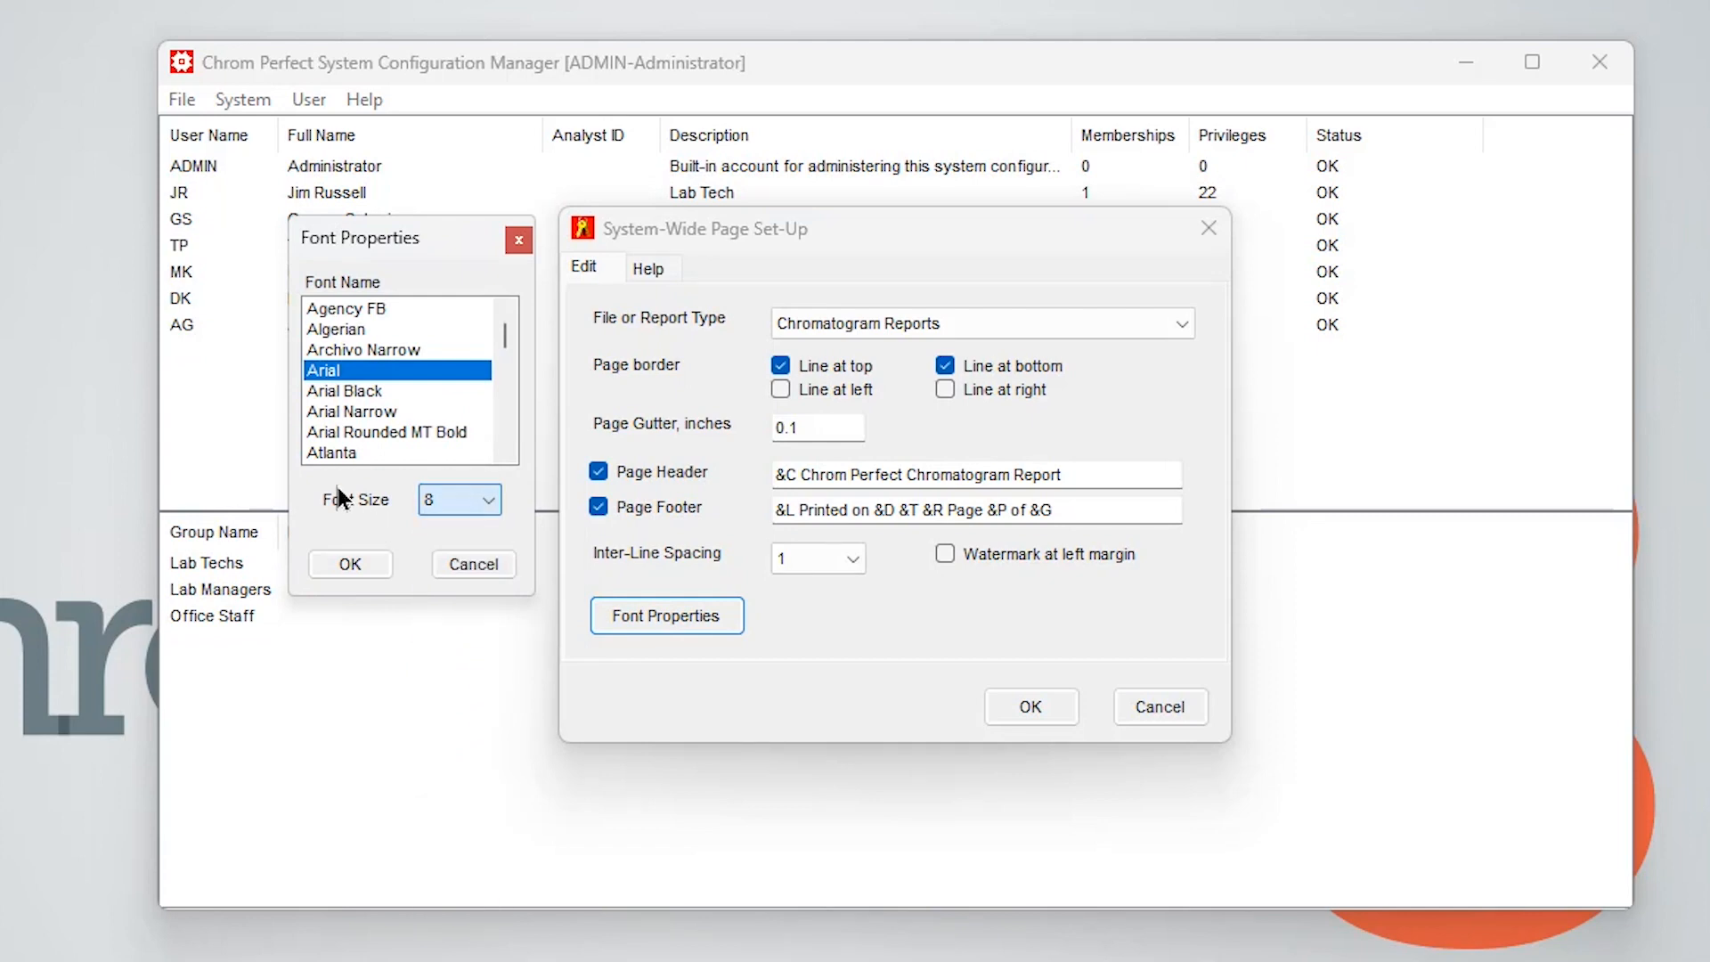
left_click(462, 565)
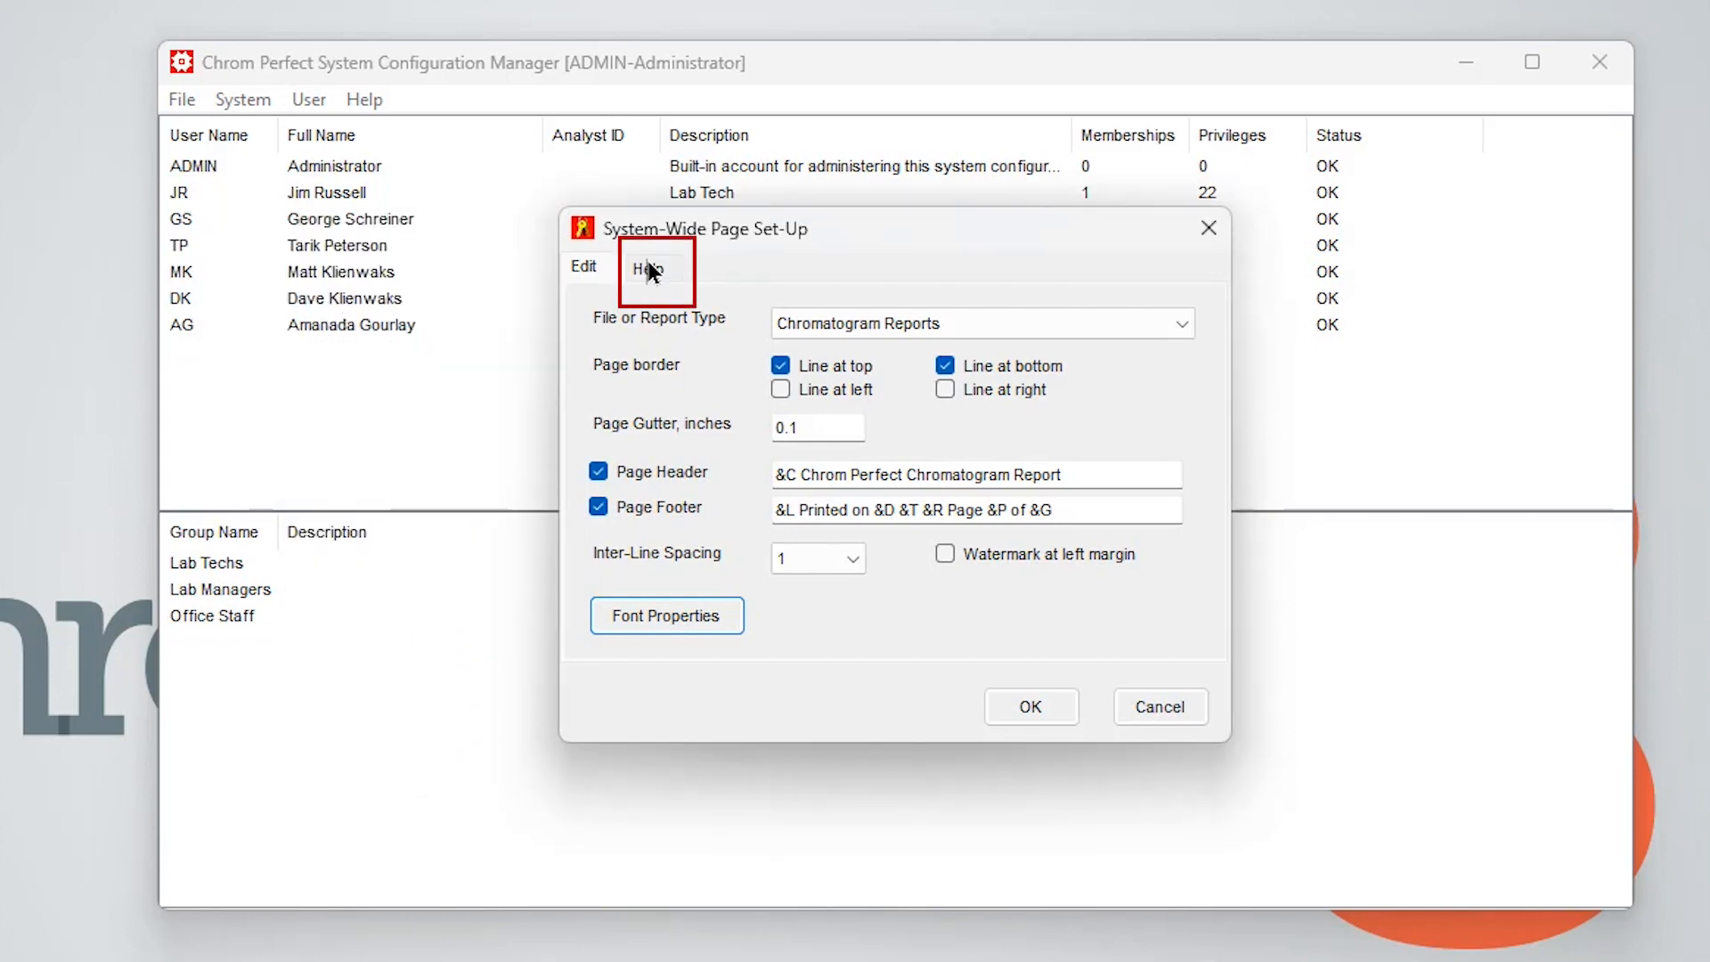
left_click(648, 268)
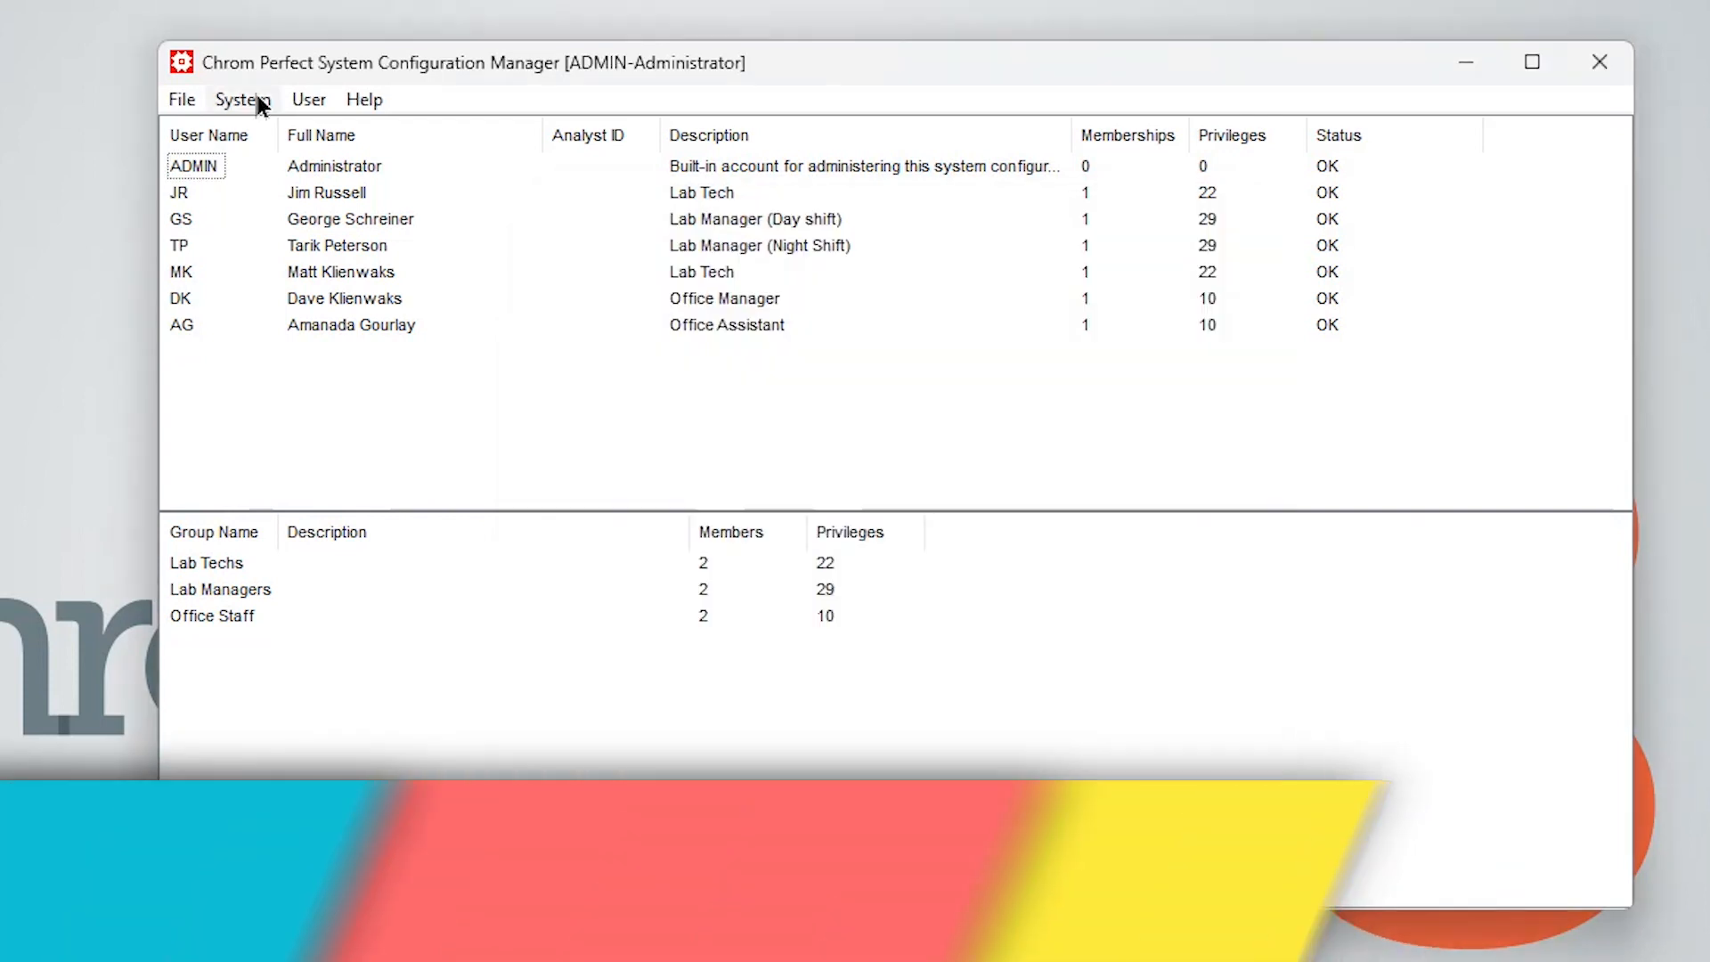
Open the Miscellaneous System Options and review the choices for minimum digits in the cycle number
left_click(246, 94)
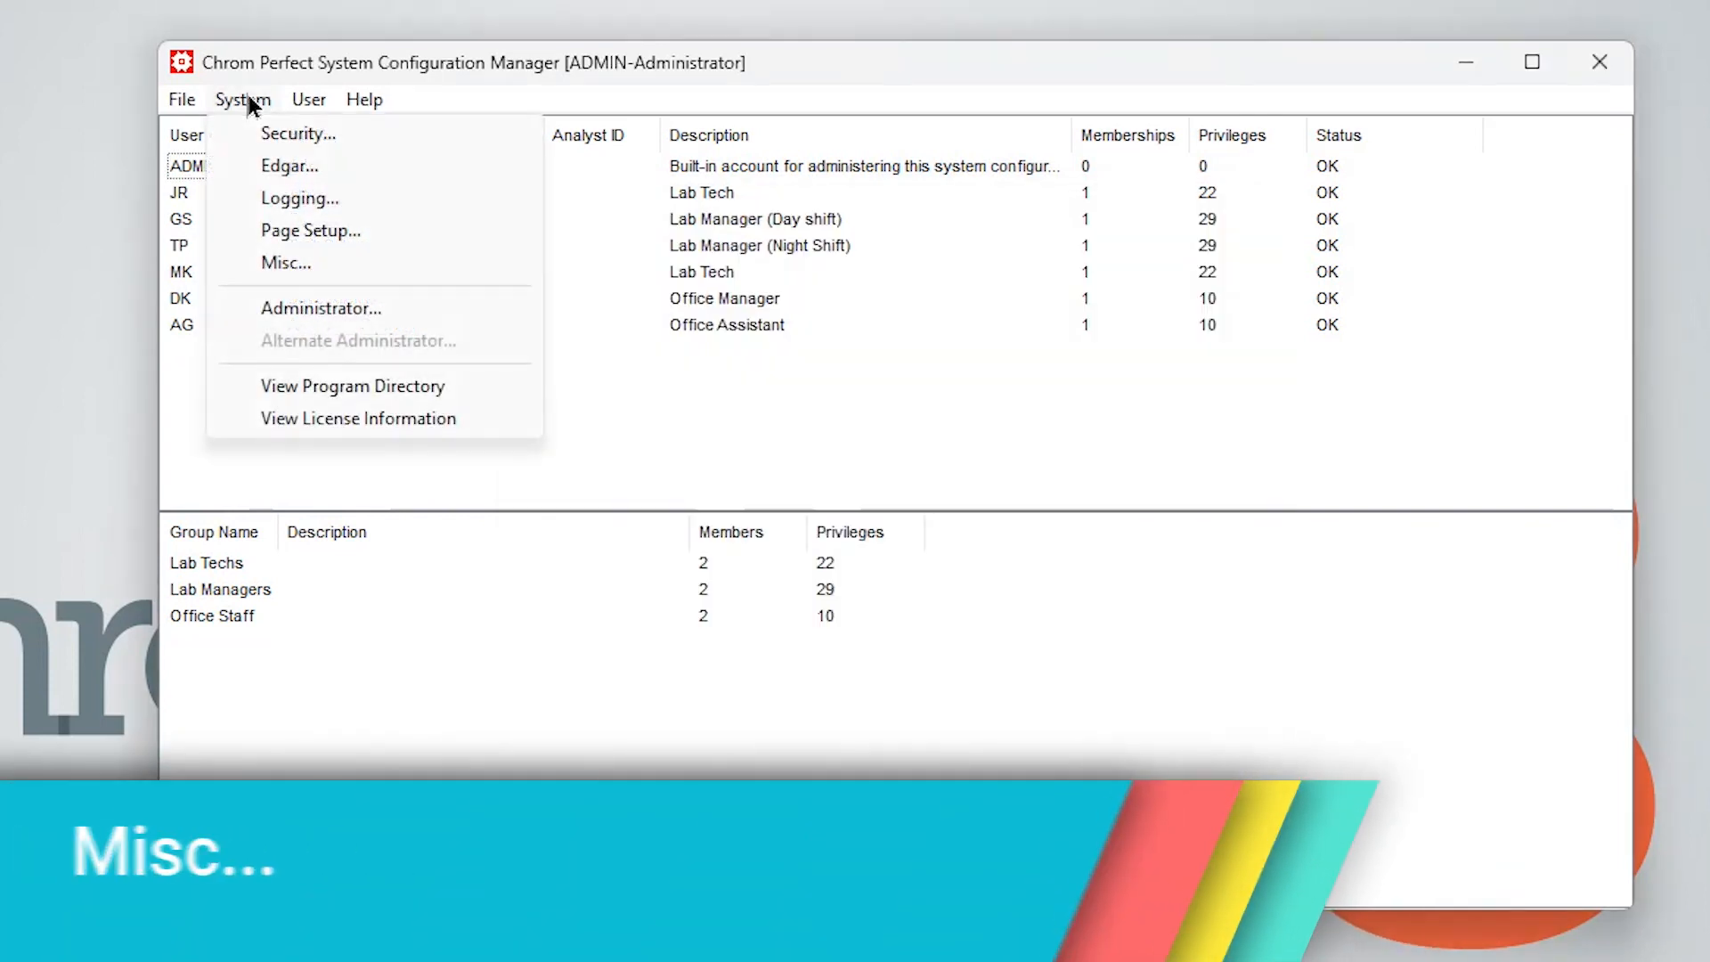
left_click(279, 263)
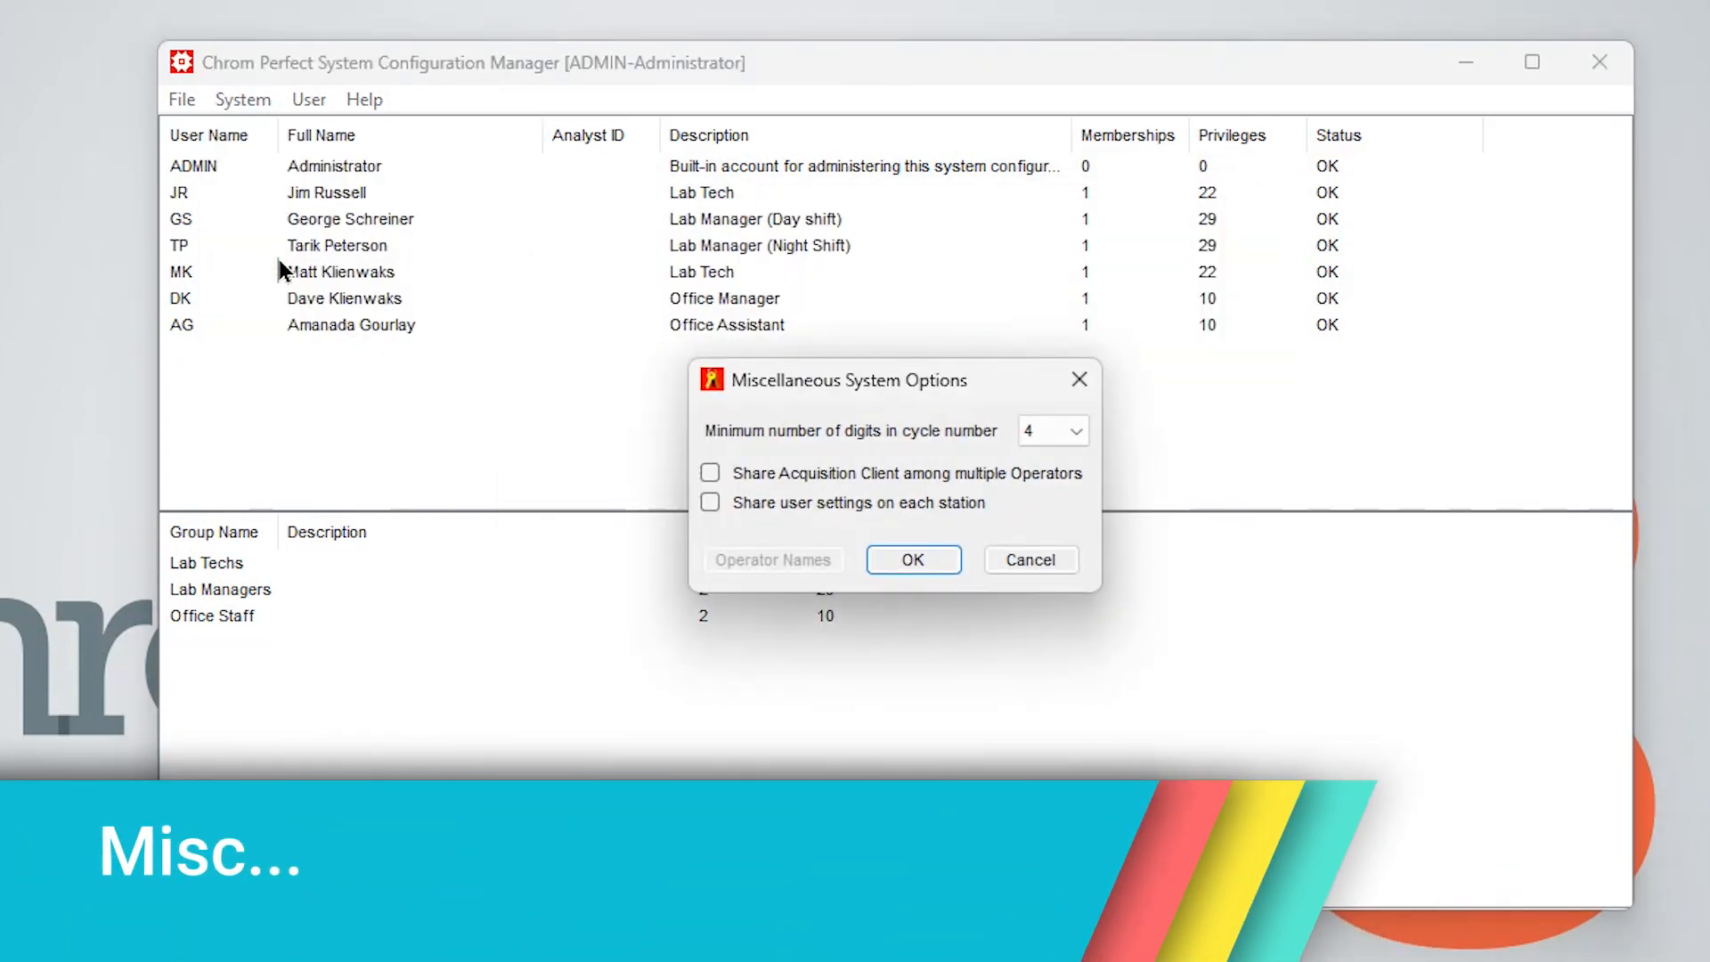
left_click(1078, 432)
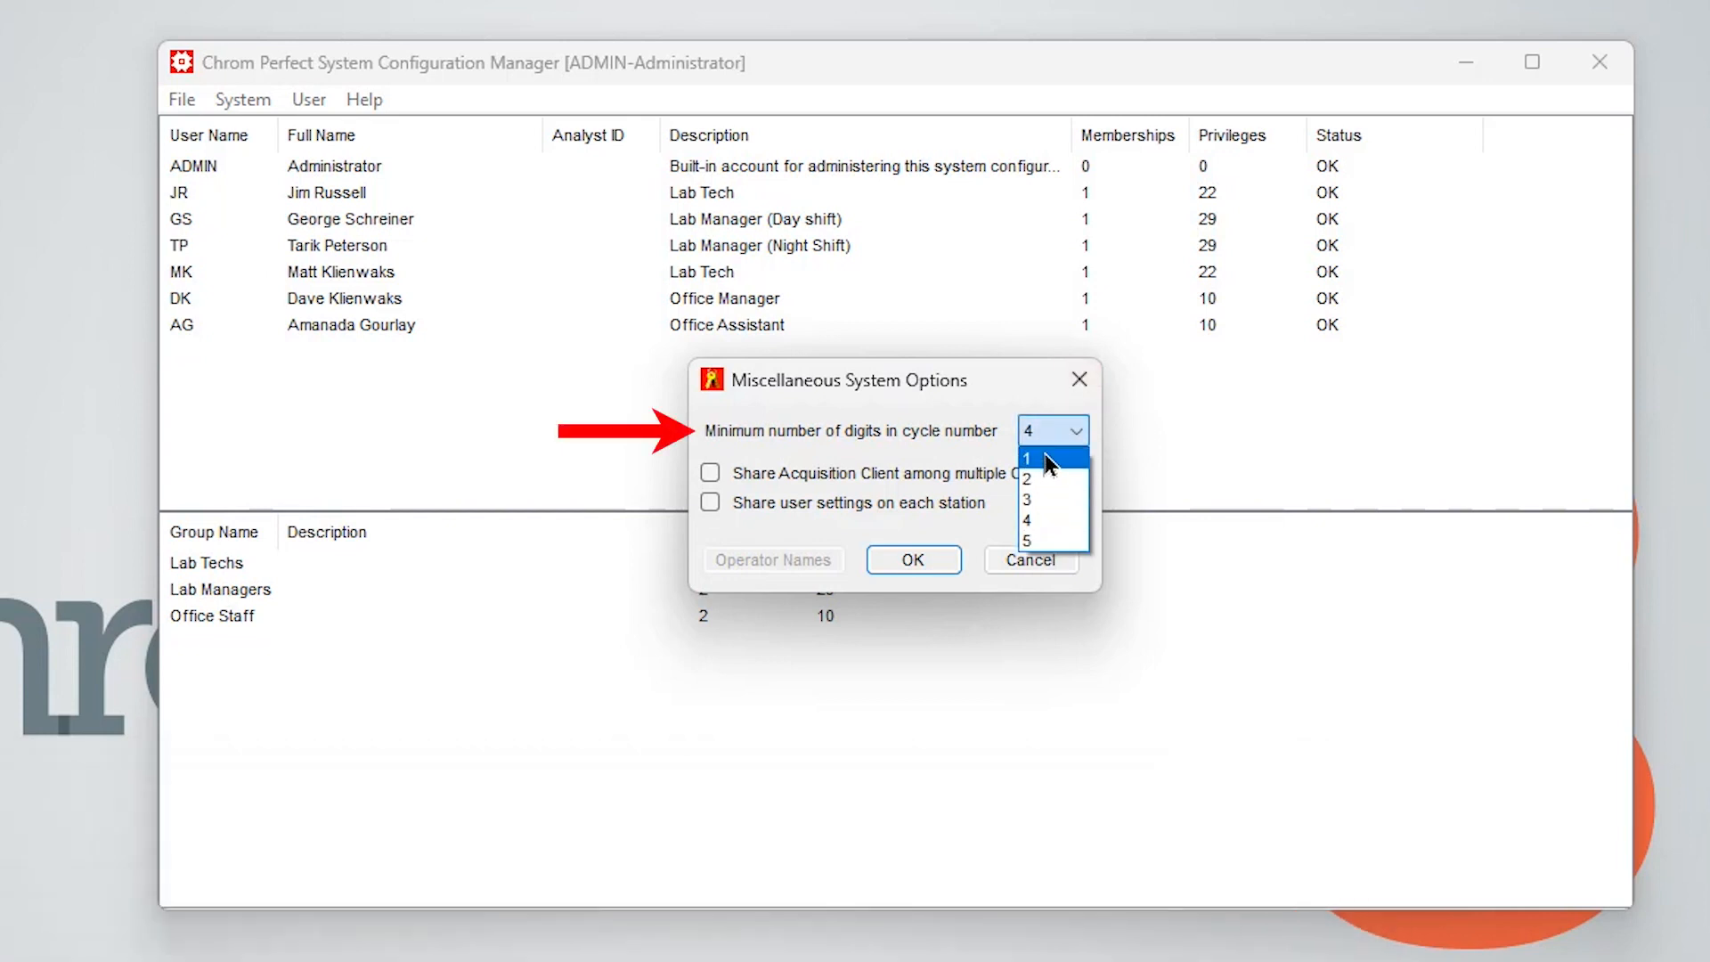
left_click(1272, 452)
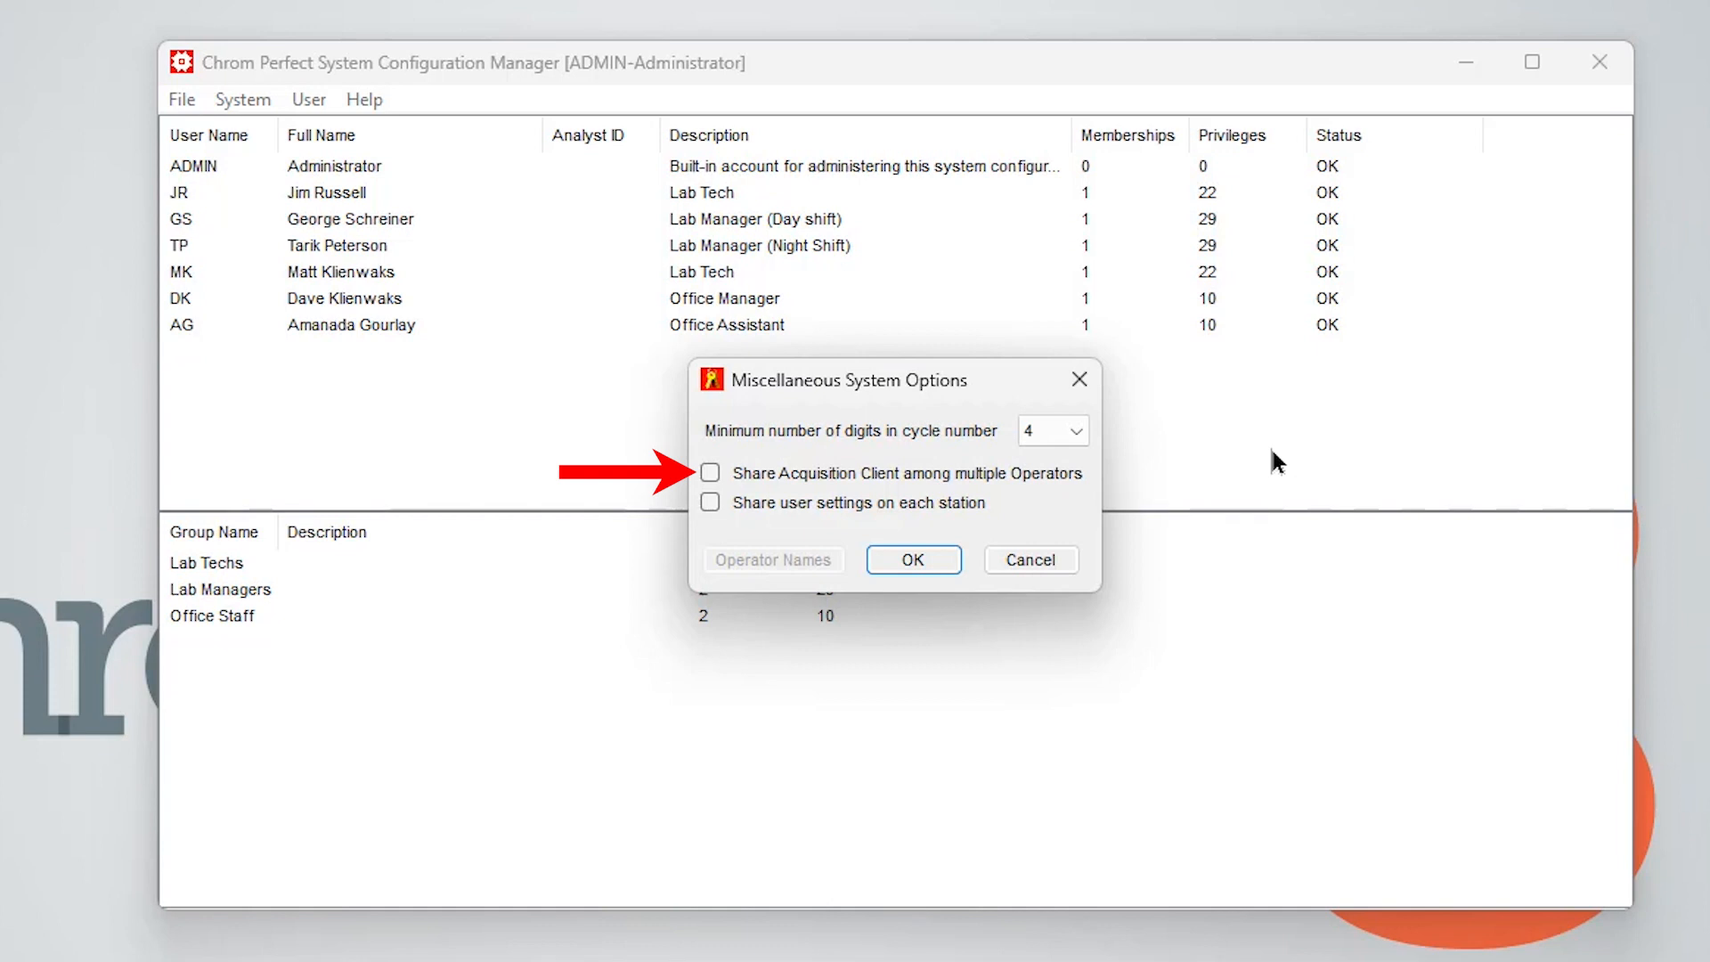
Enable sharing the Acquisition Client among multiple operators and add operator names GS and AR to the operator list
left_click(710, 474)
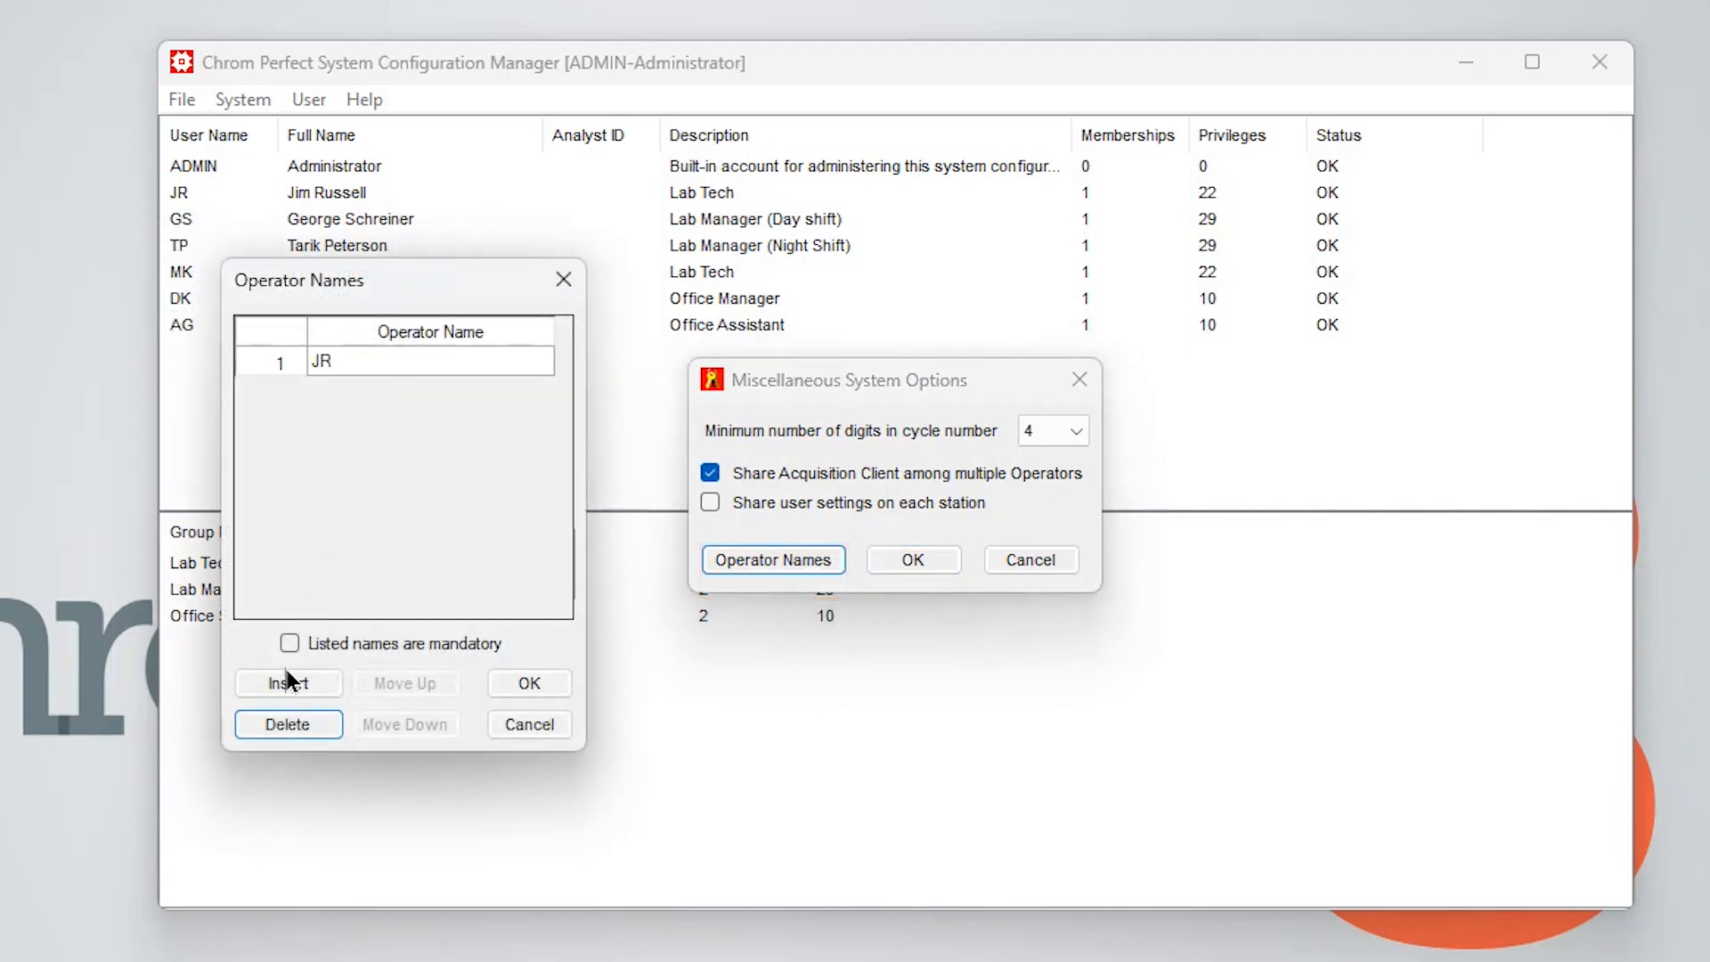
left_click(288, 683)
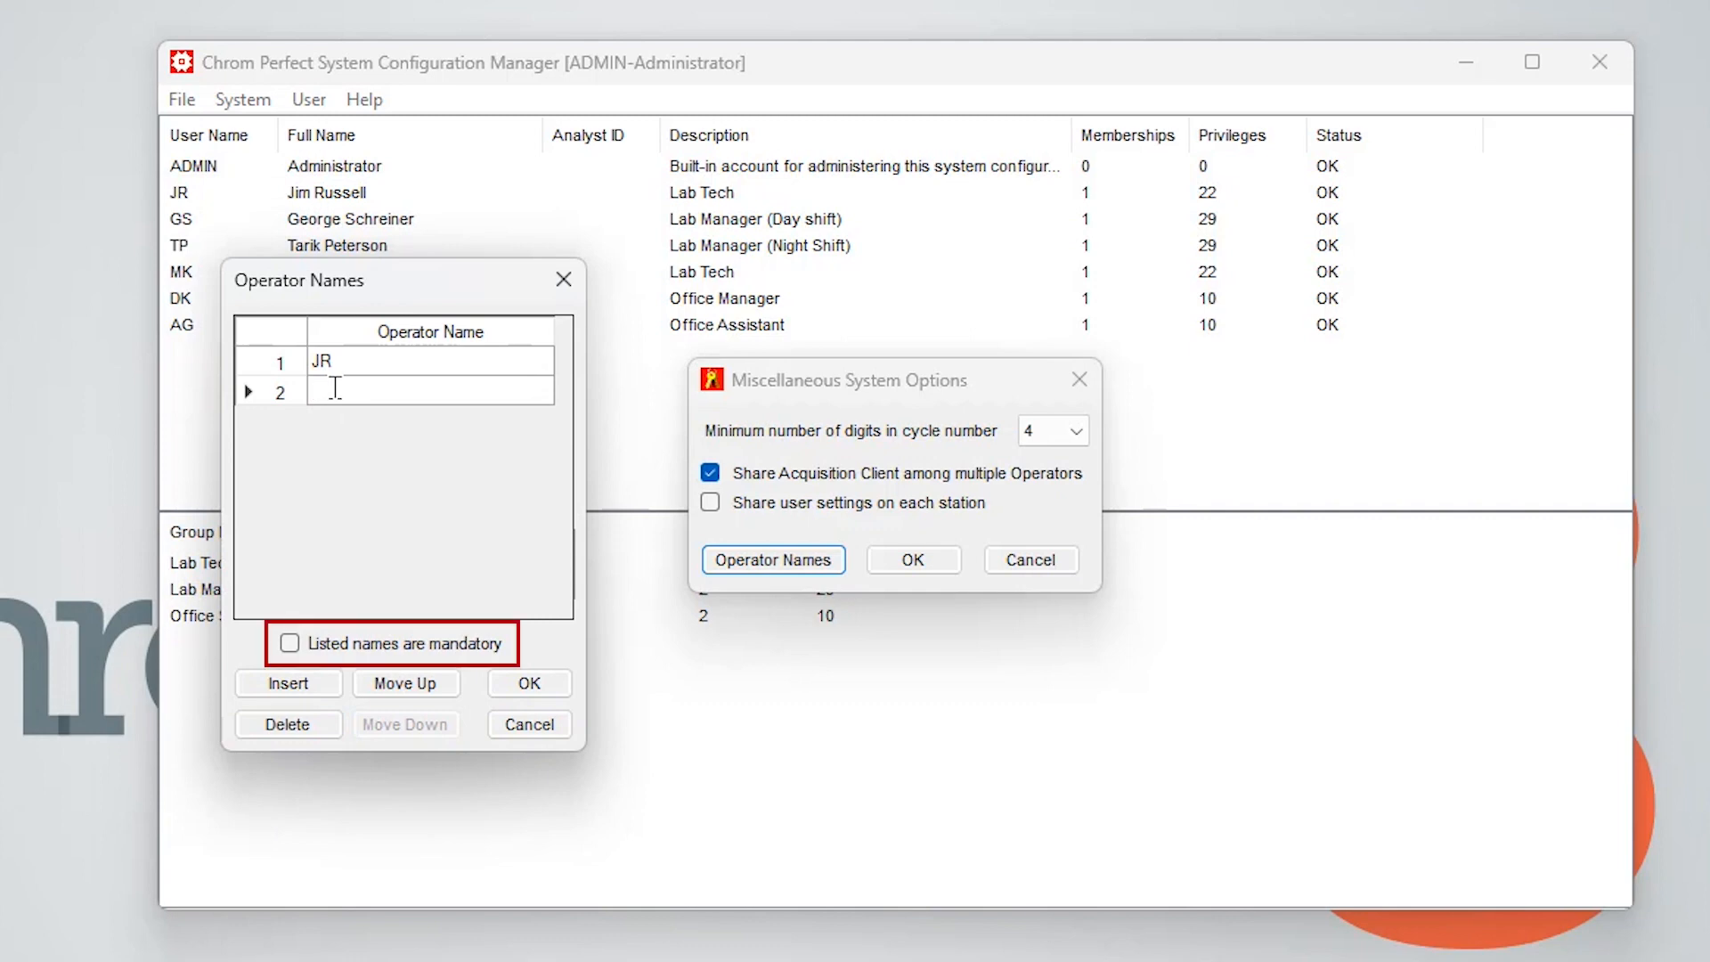
type("GS")
left_click(291, 682)
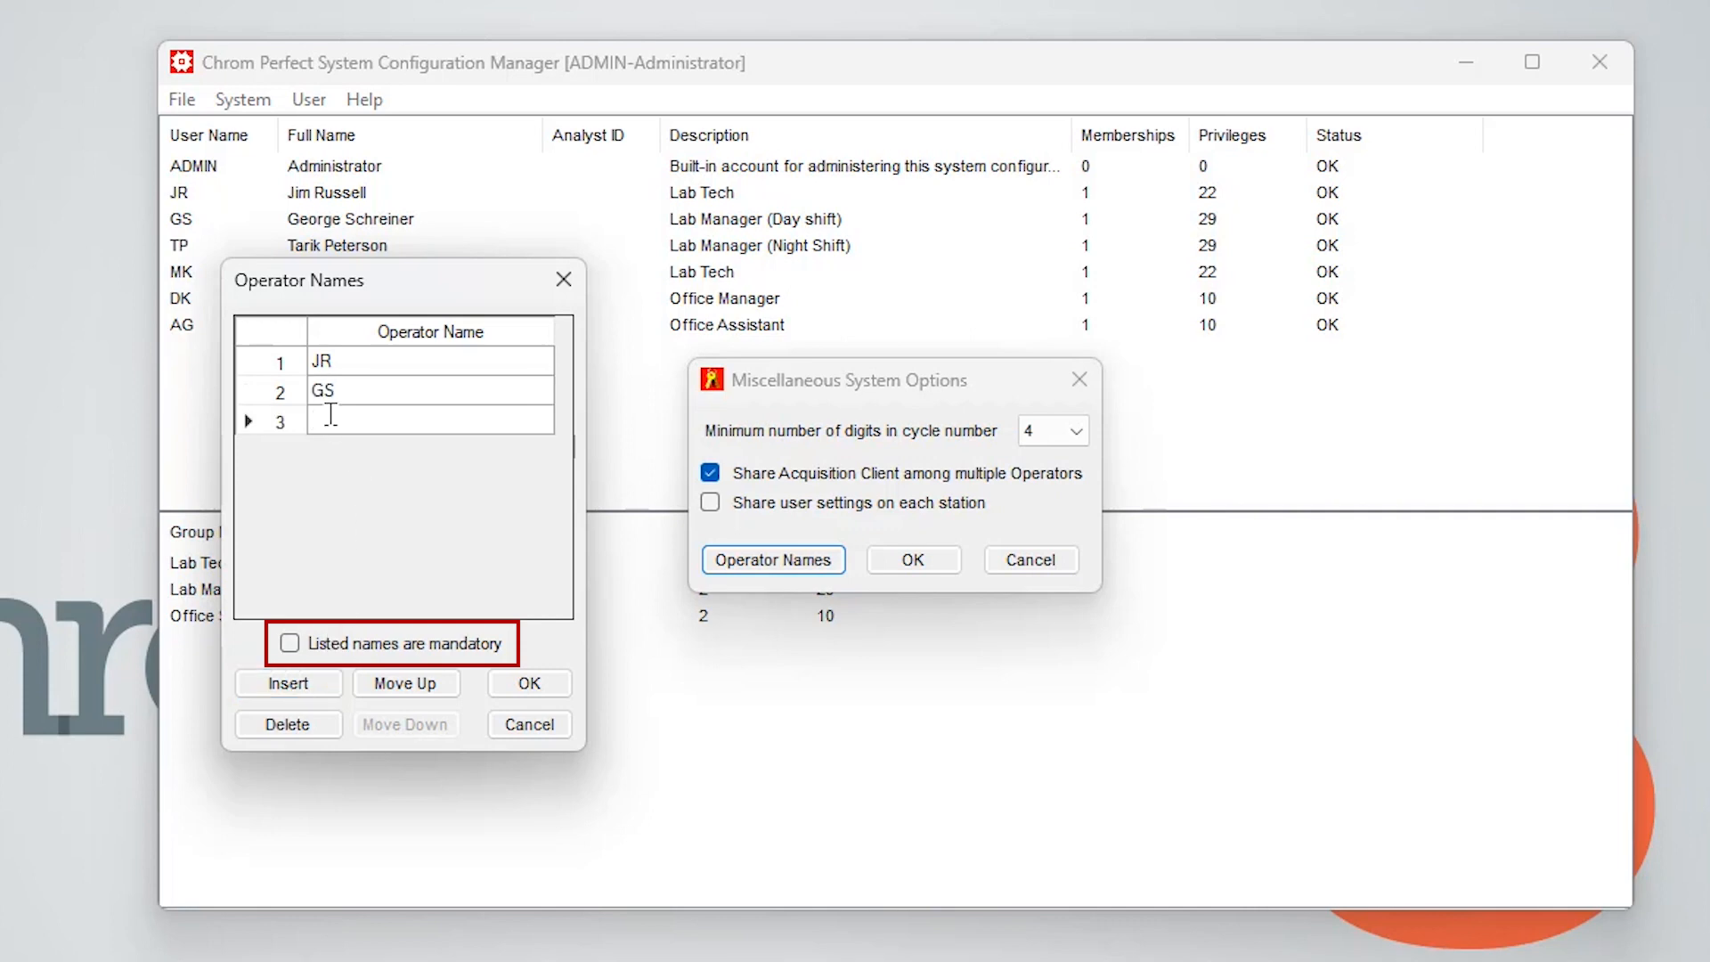
type("AG")
left_click(525, 683)
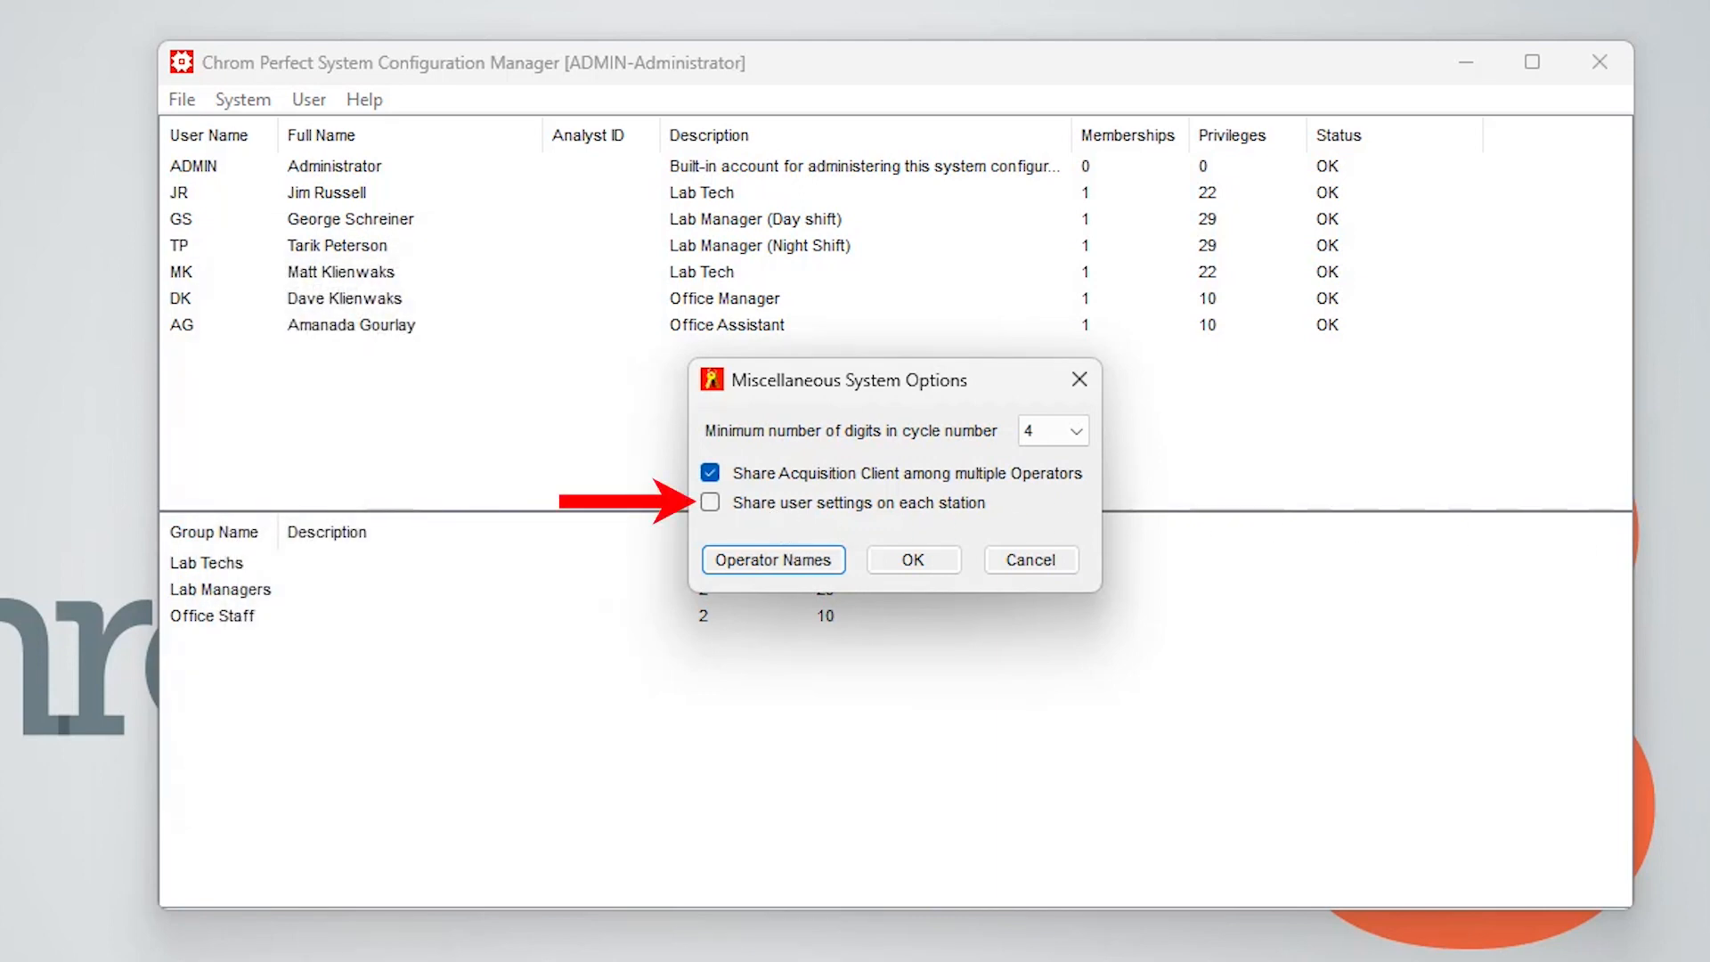
Enable sharing user settings on each station
left_click(762, 561)
left_click(744, 508)
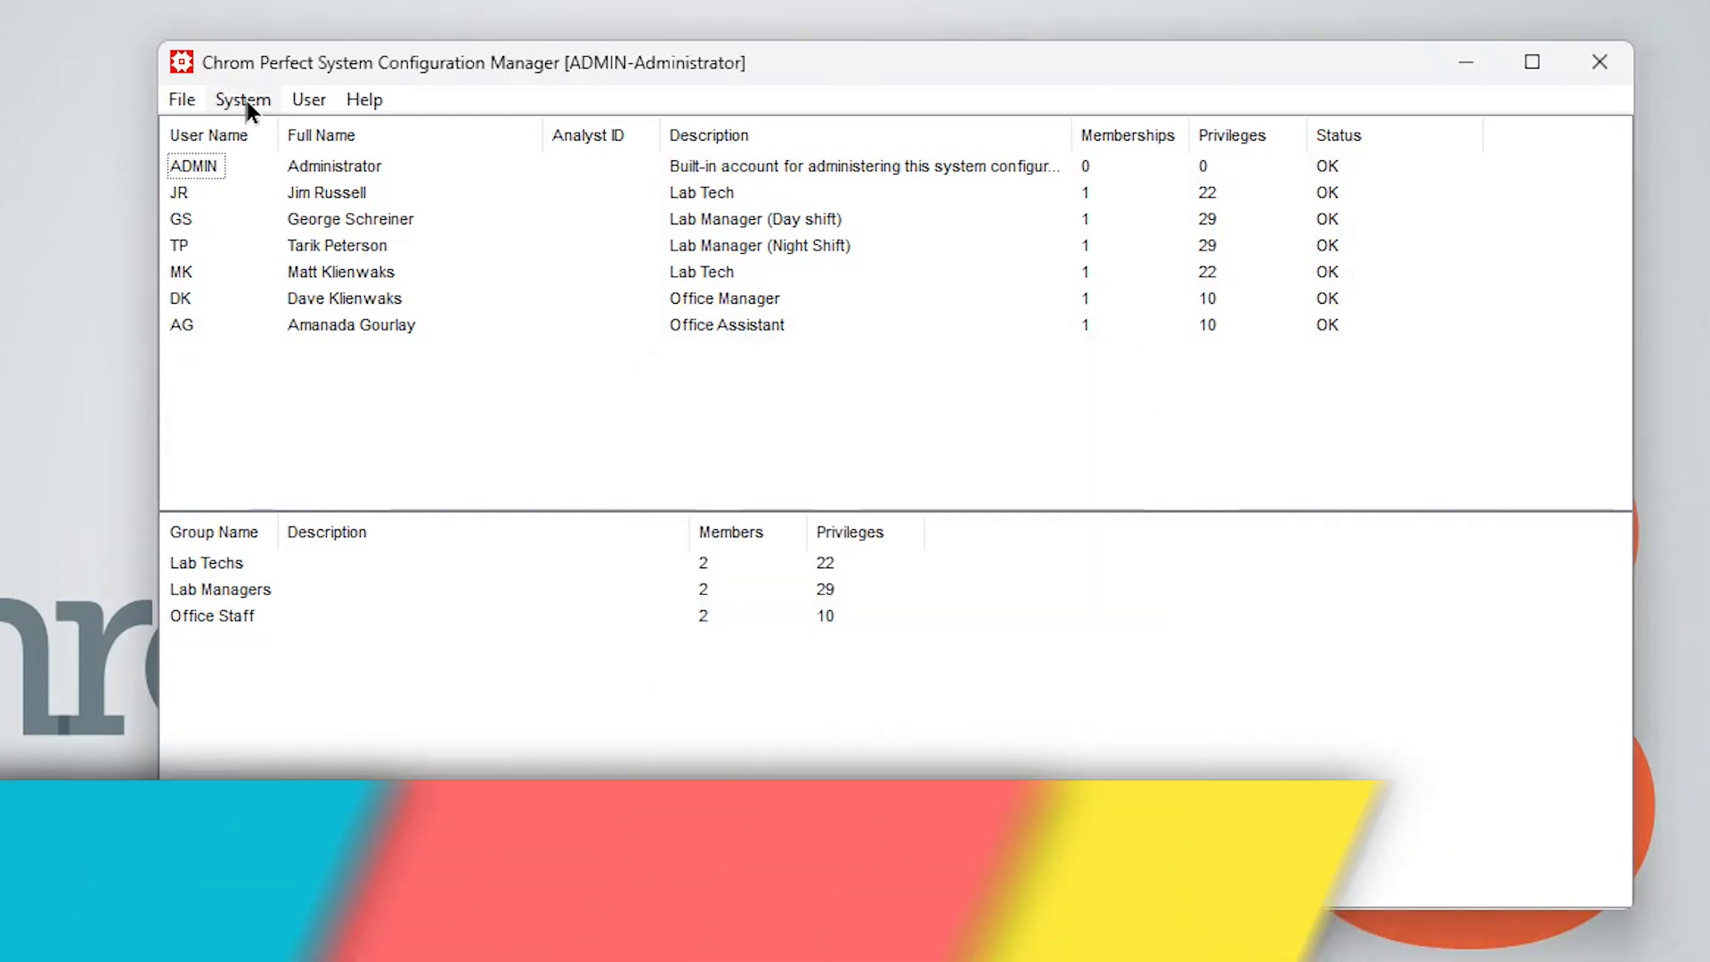
Open the Primary Administrator's Properties to review them, then close the dialog
left_click(238, 98)
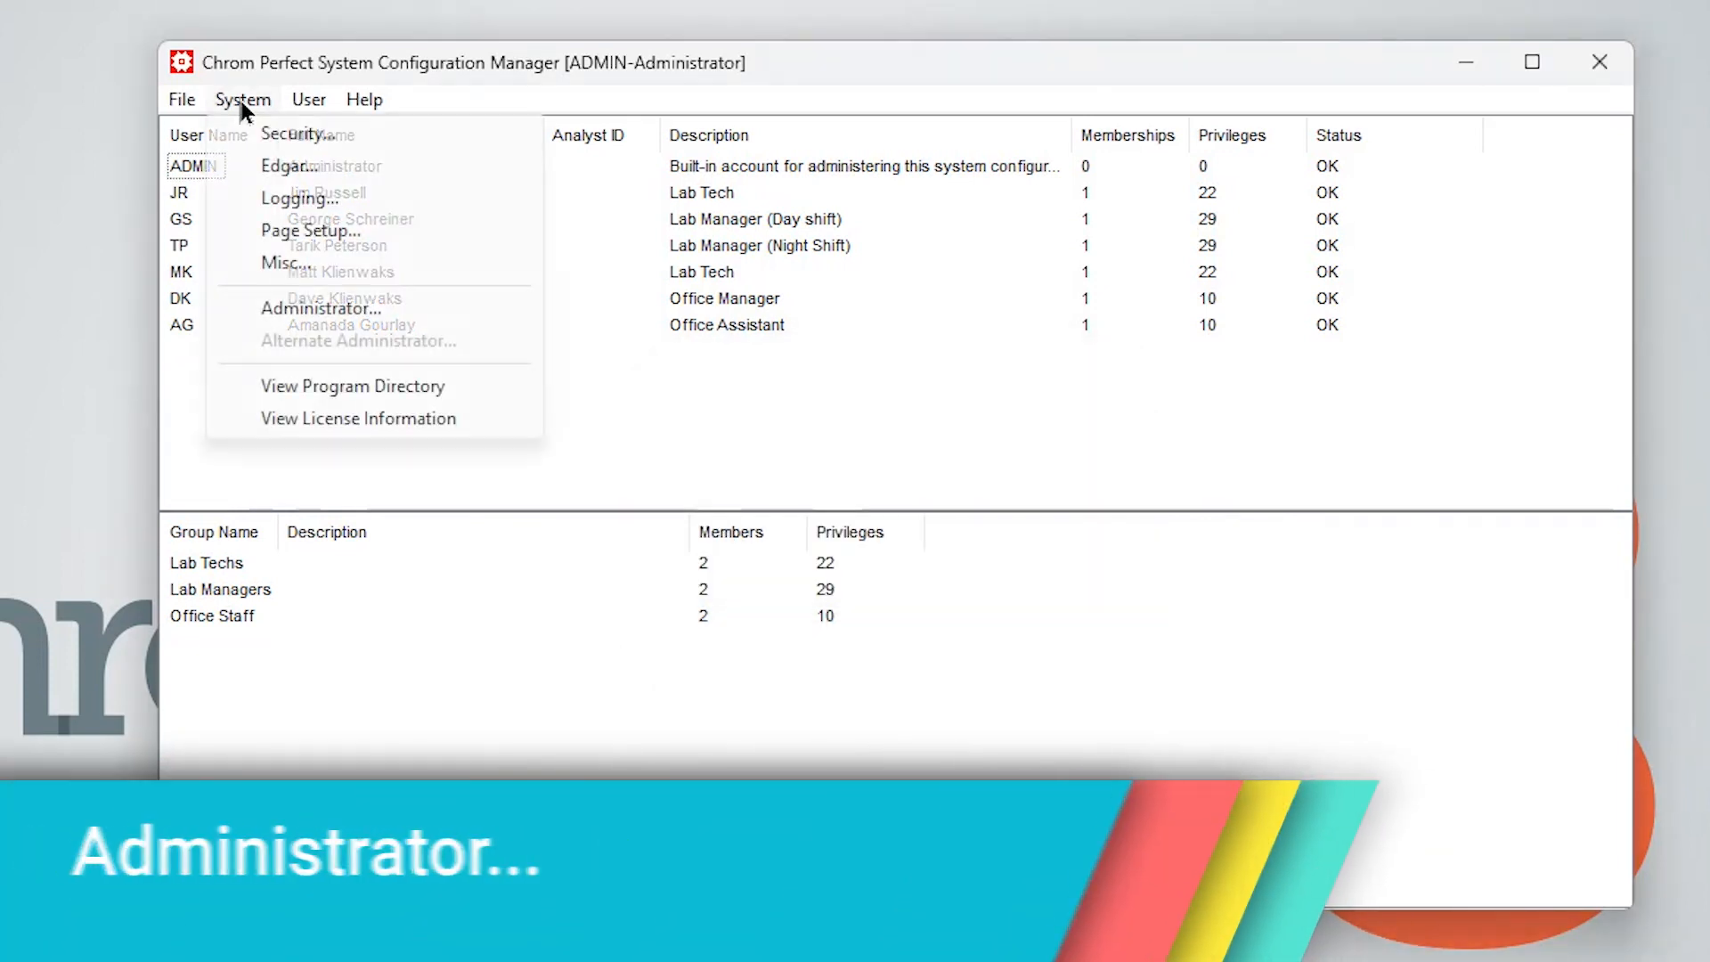
left_click(287, 306)
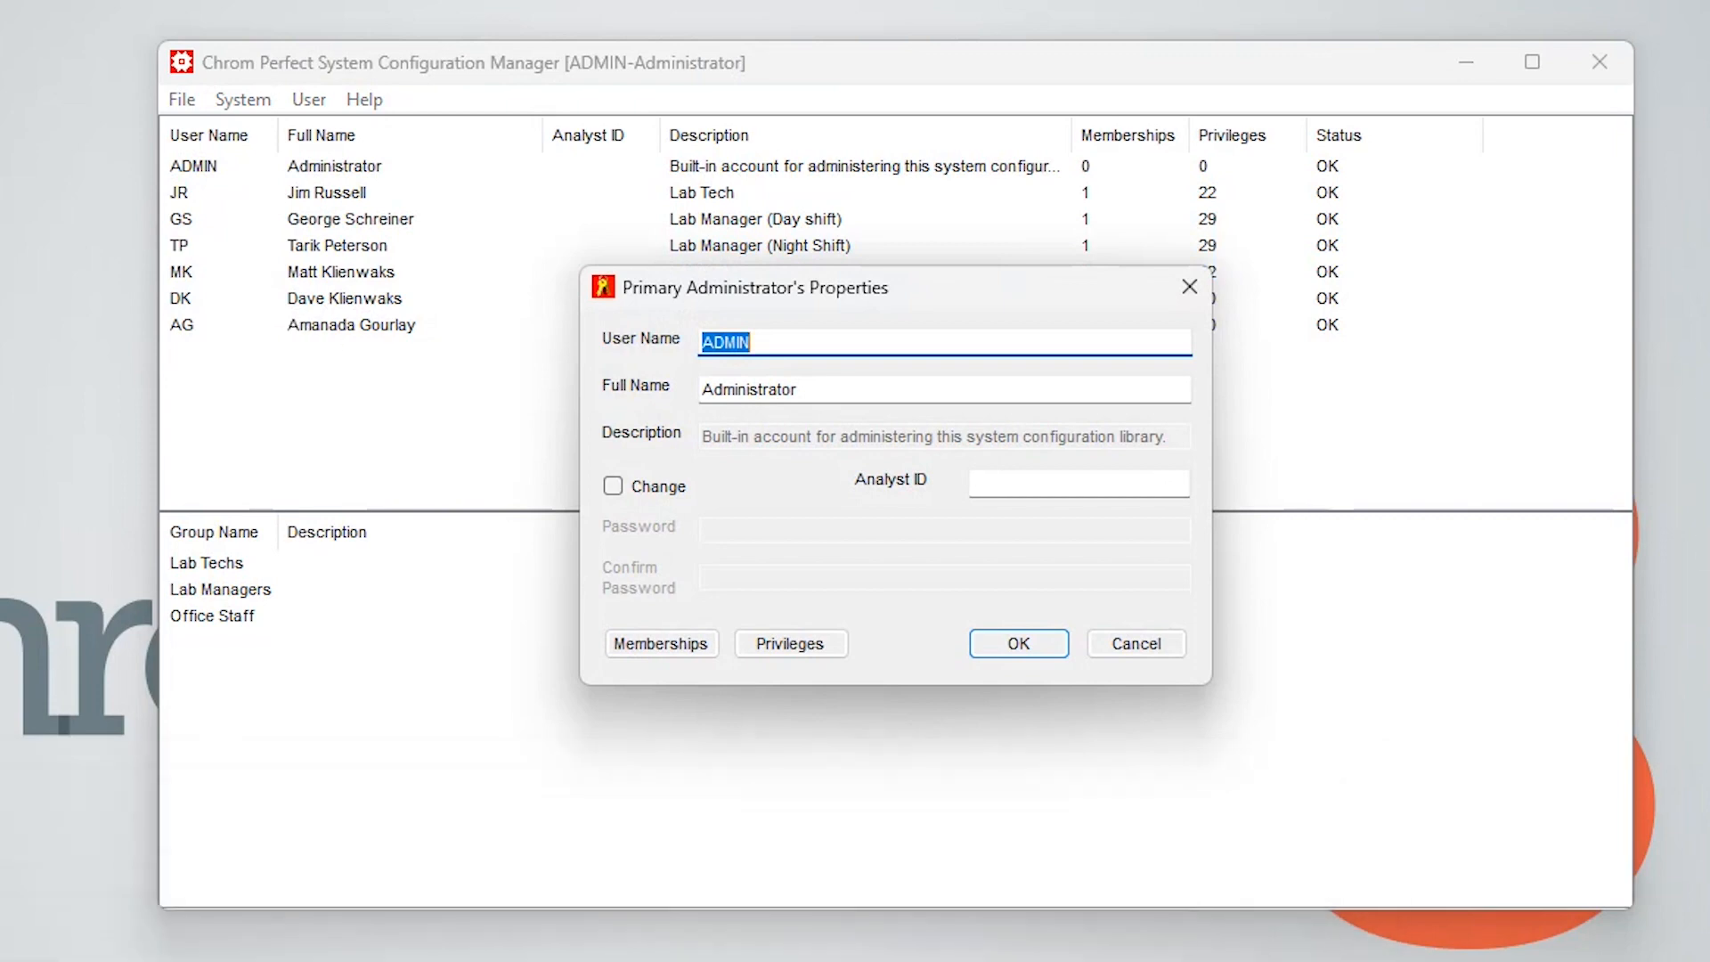
left_click(1190, 287)
Open the Program Directory information, enlarge its window, scroll through the file list, and close it
left_click(256, 100)
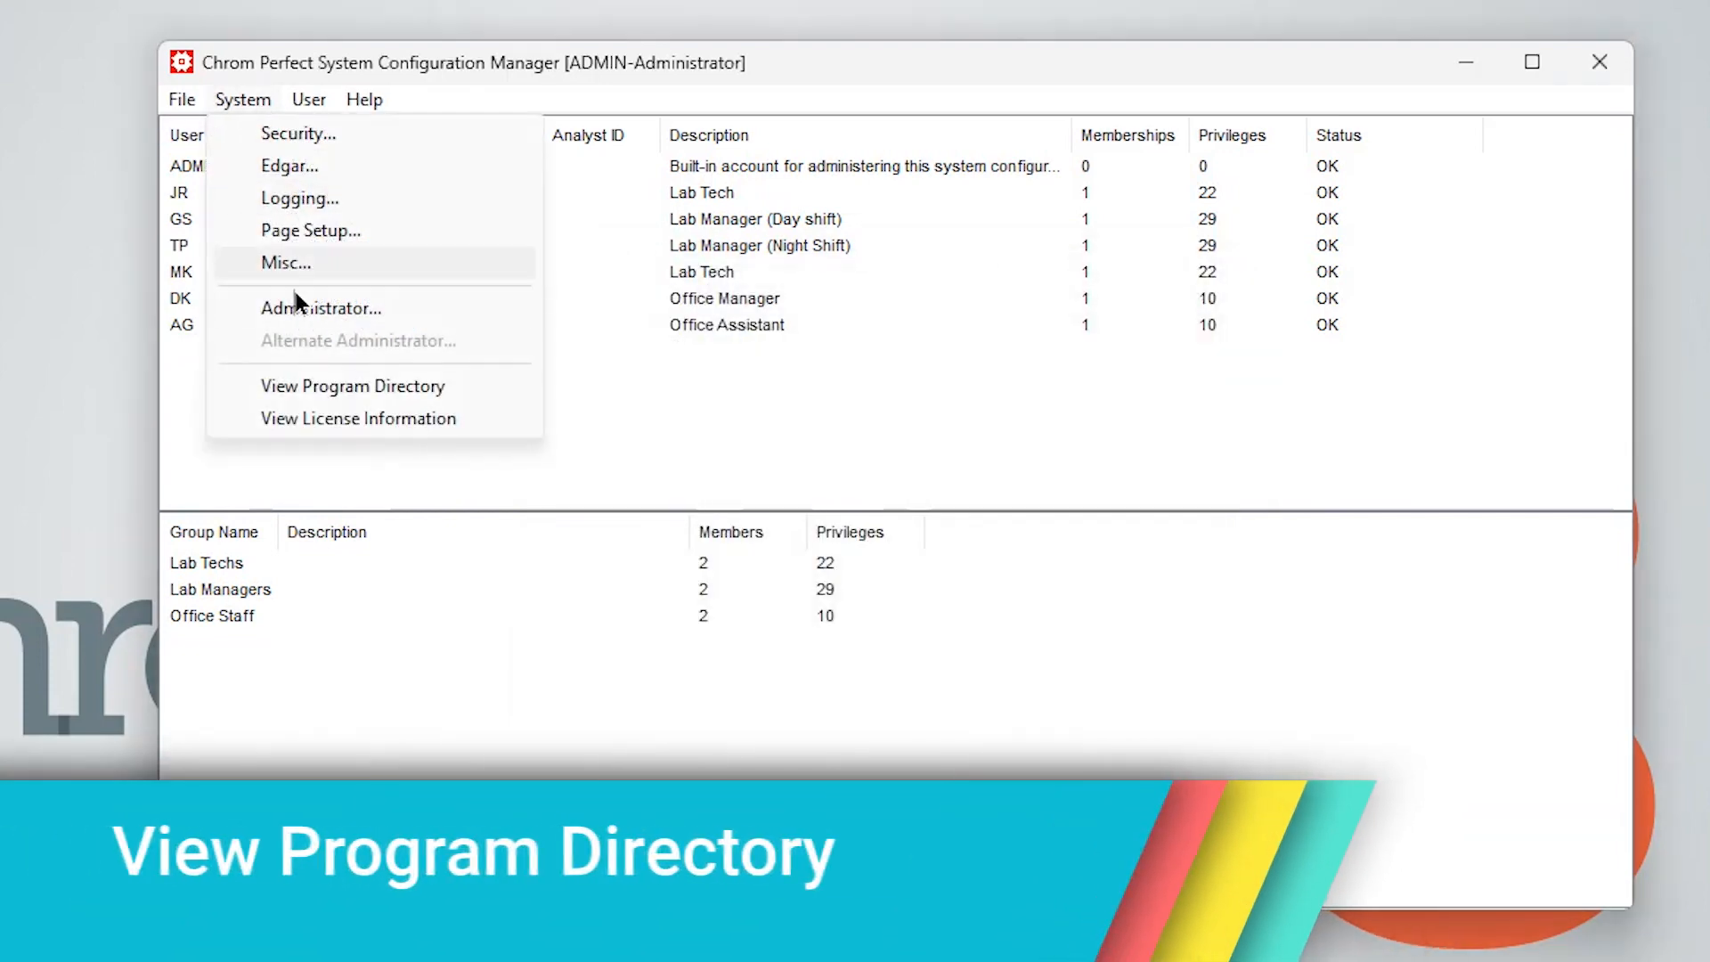
left_click(371, 386)
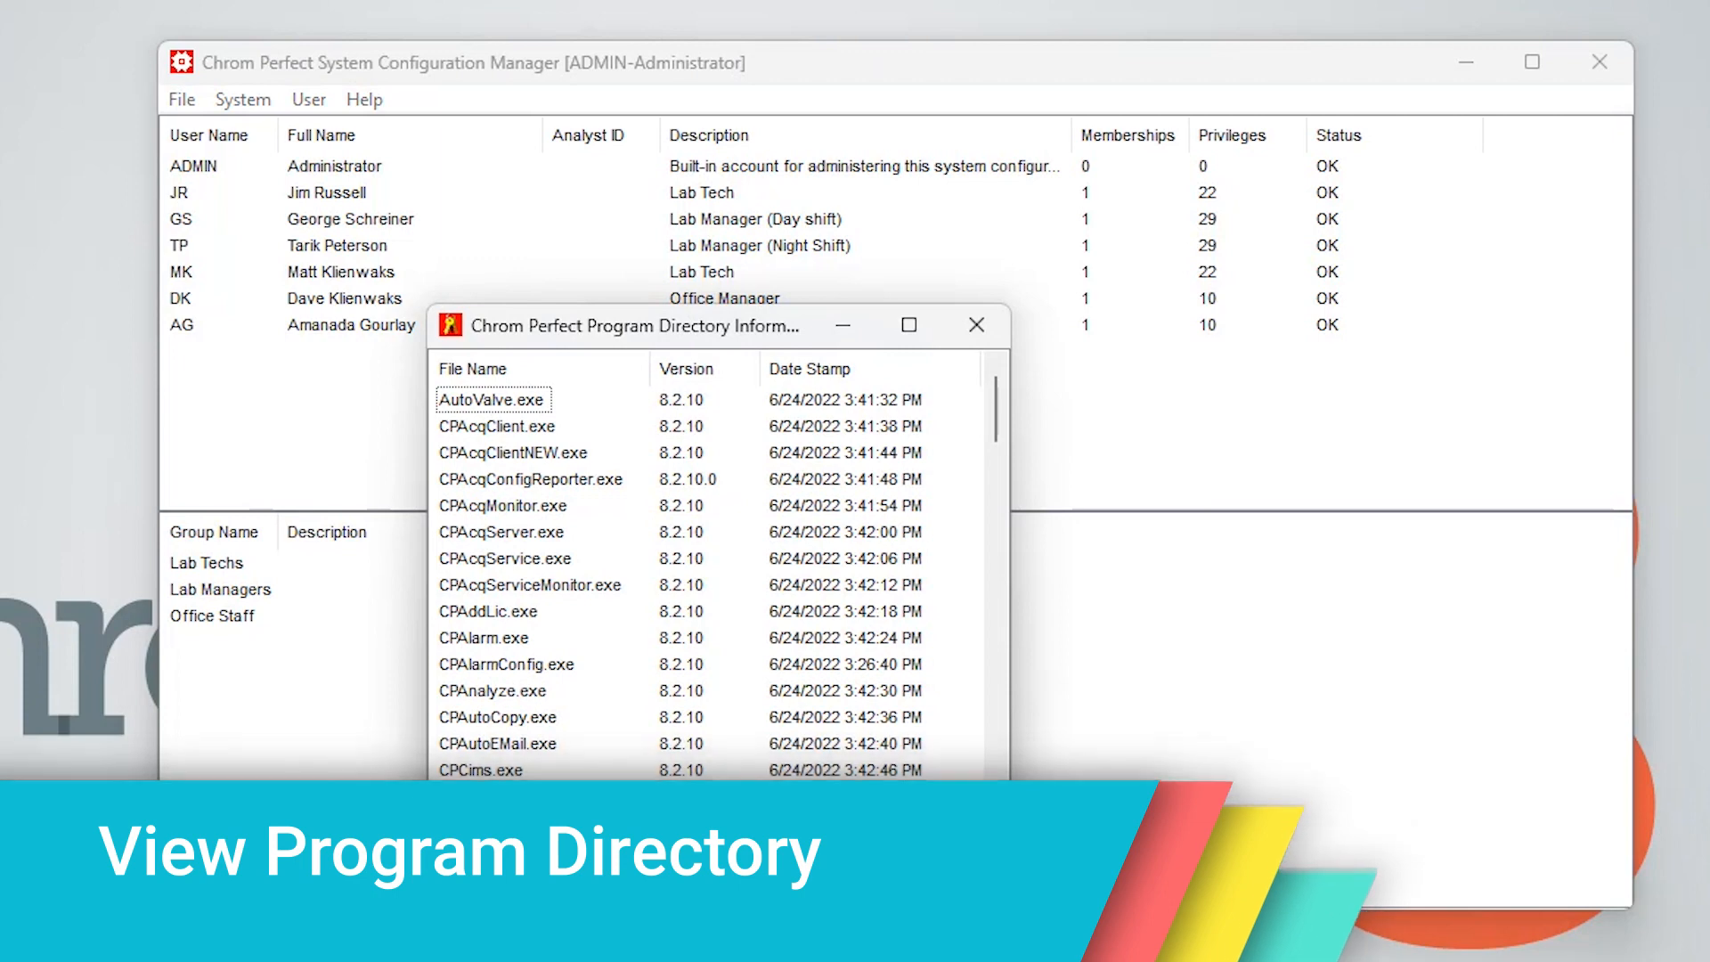
left_click_drag(824, 344, 785, 45)
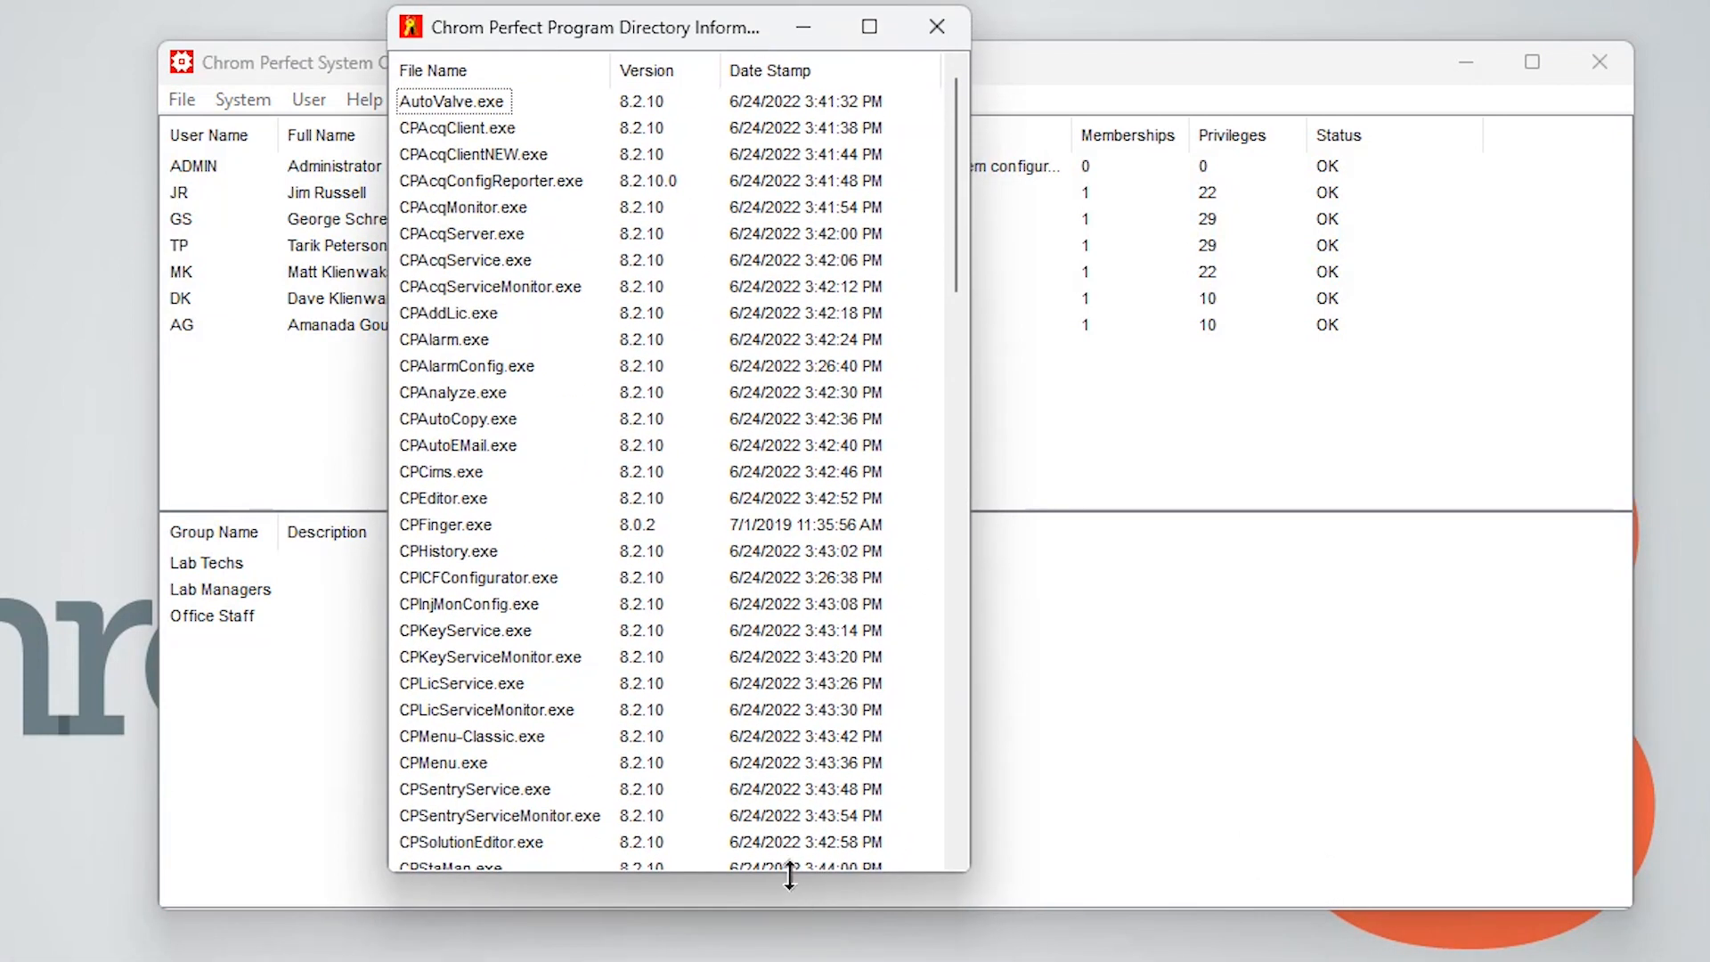
left_click_drag(790, 873, 790, 961)
scroll(953, 435, "down", 10)
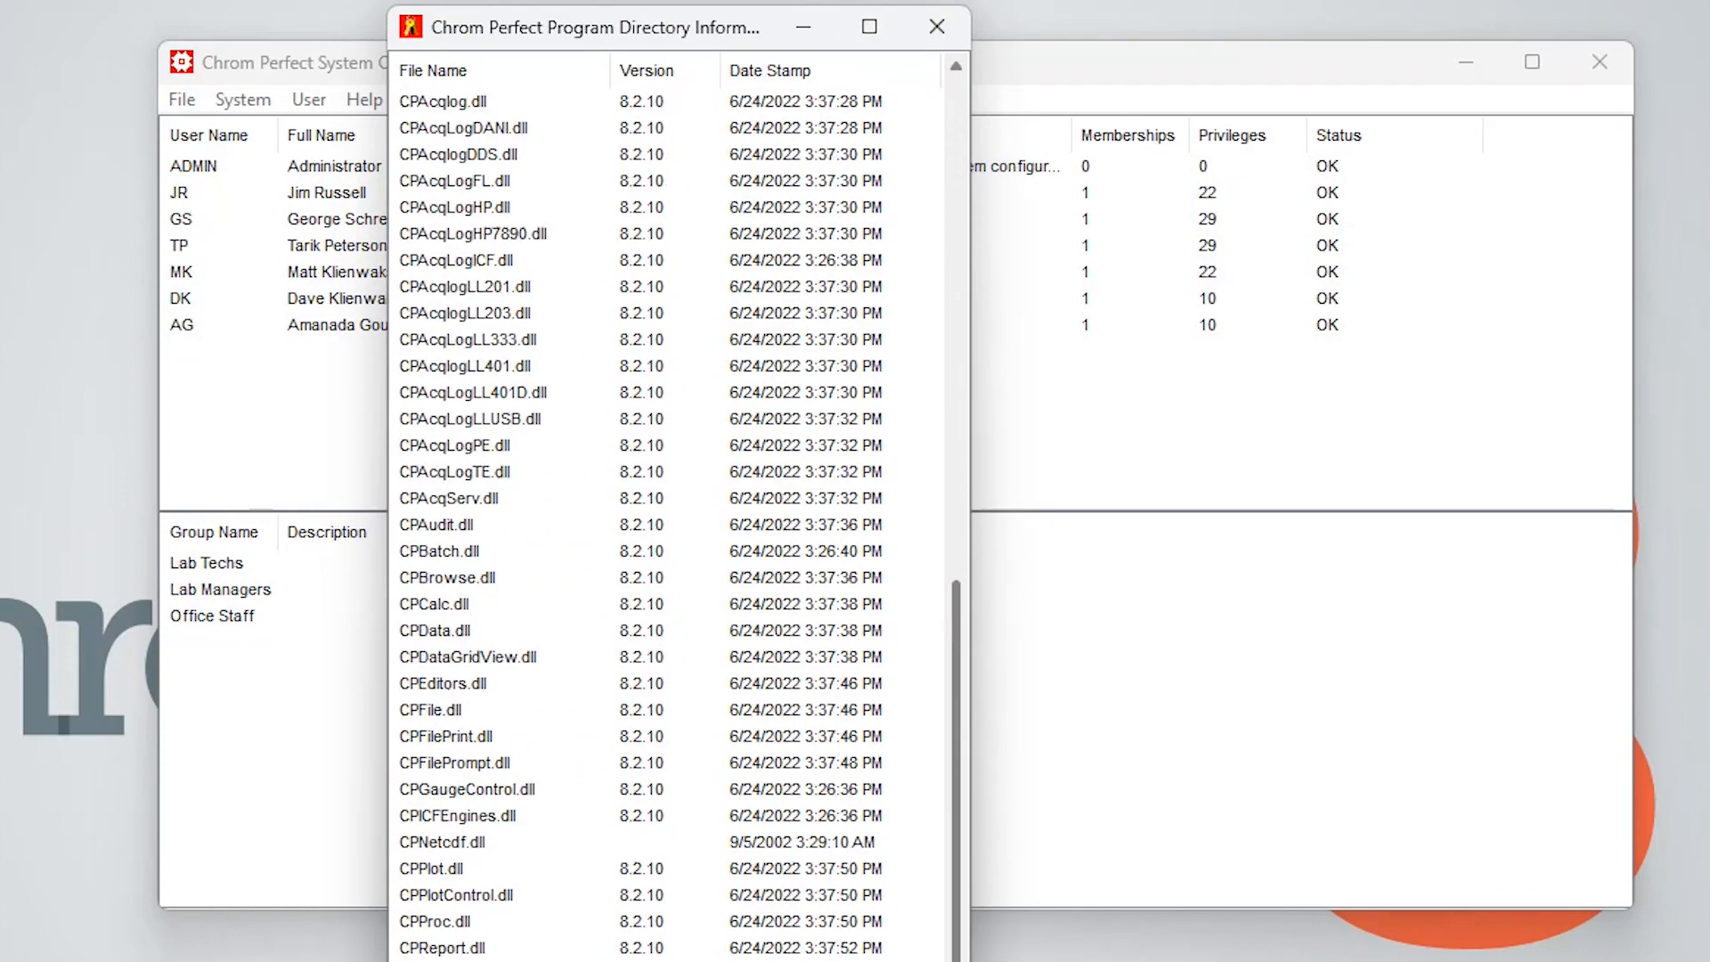
left_click(940, 27)
Open the License Information and widen its window to see all license columns
left_click(256, 100)
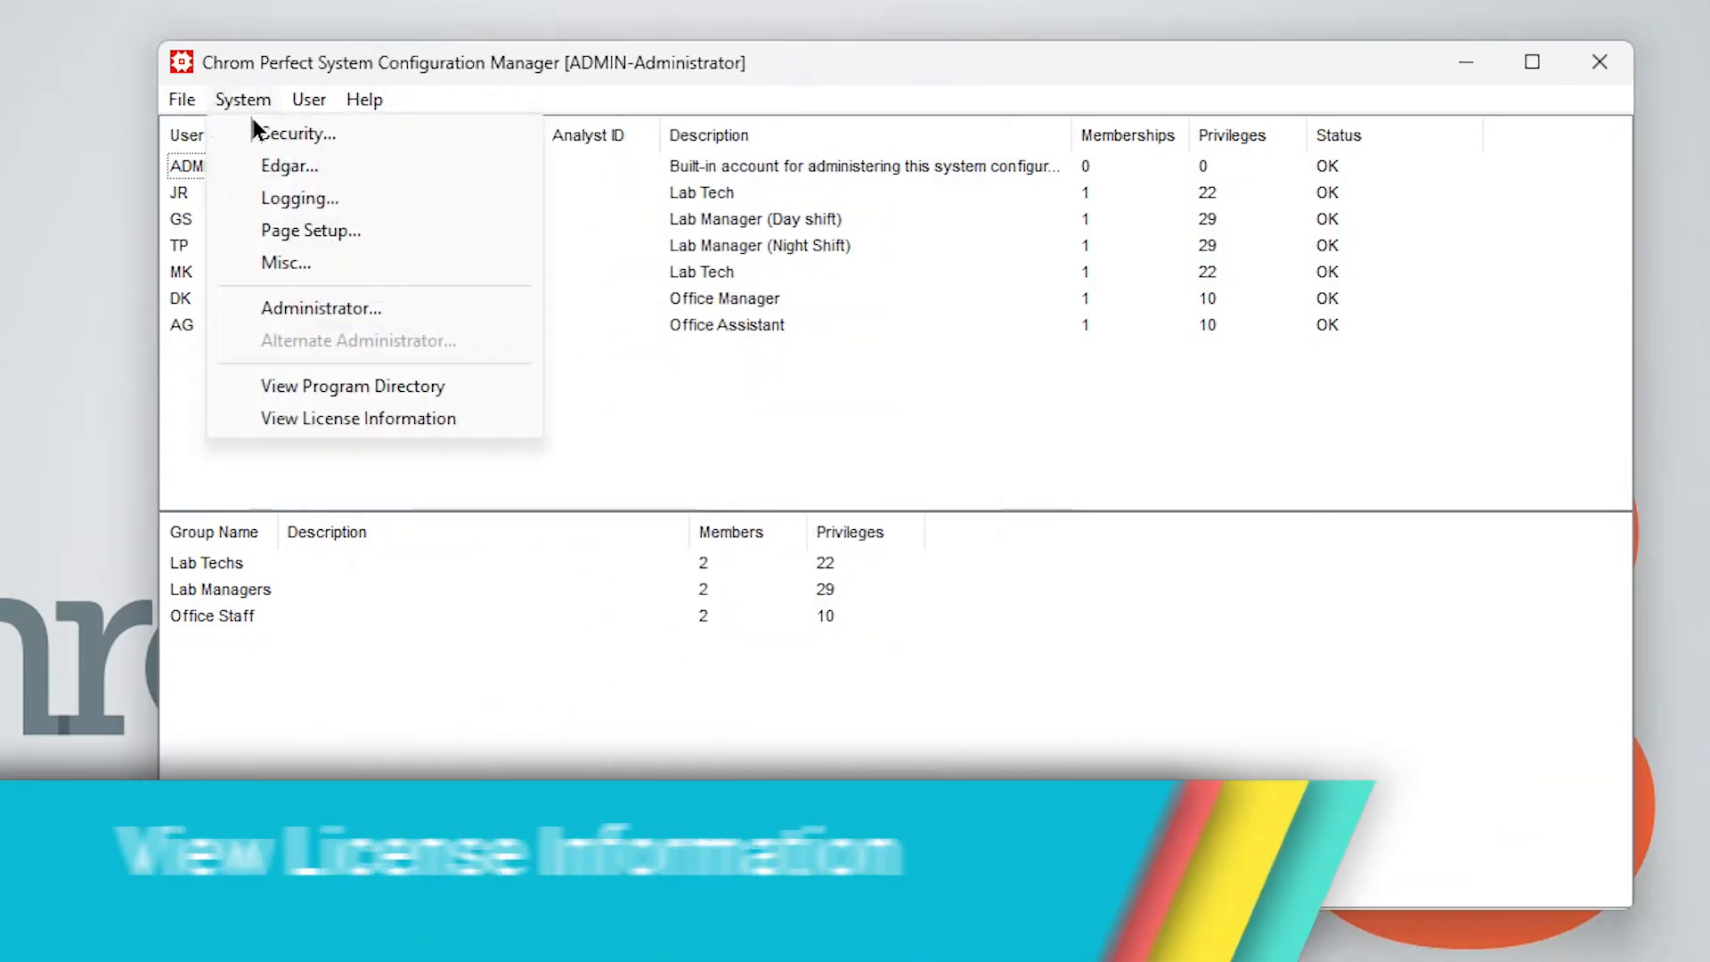
left_click(339, 421)
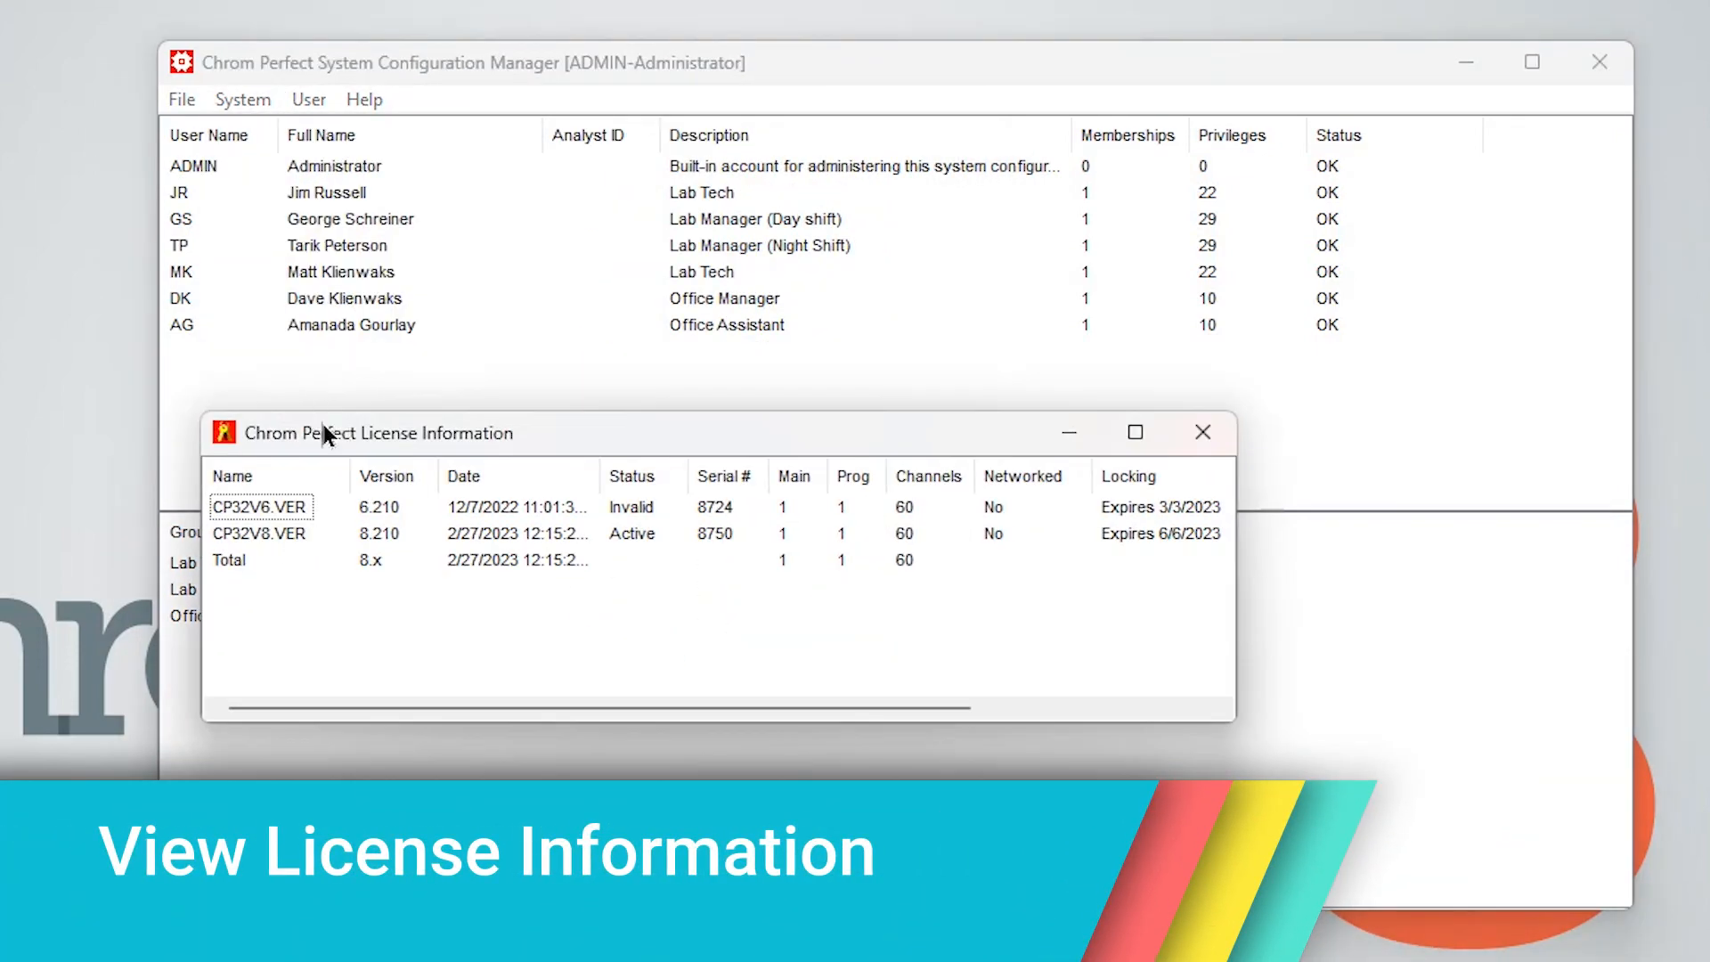
left_click_drag(1219, 702, 1709, 873)
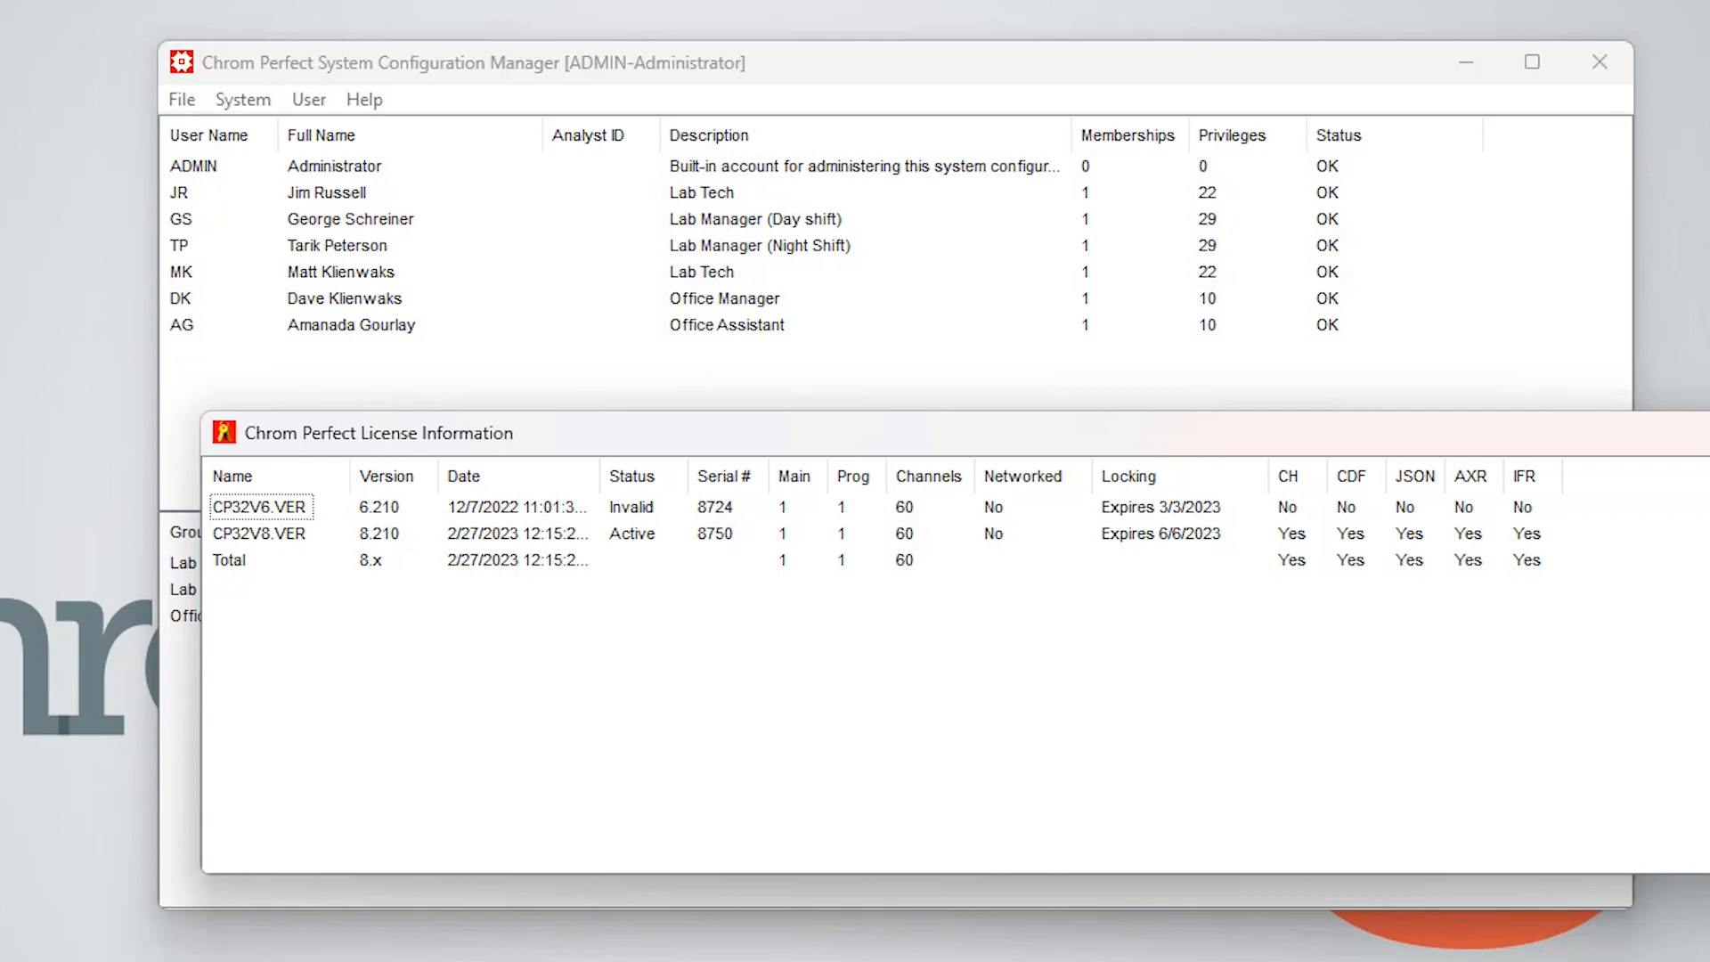
Start a new group named Test with the description For Demo
left_click(306, 99)
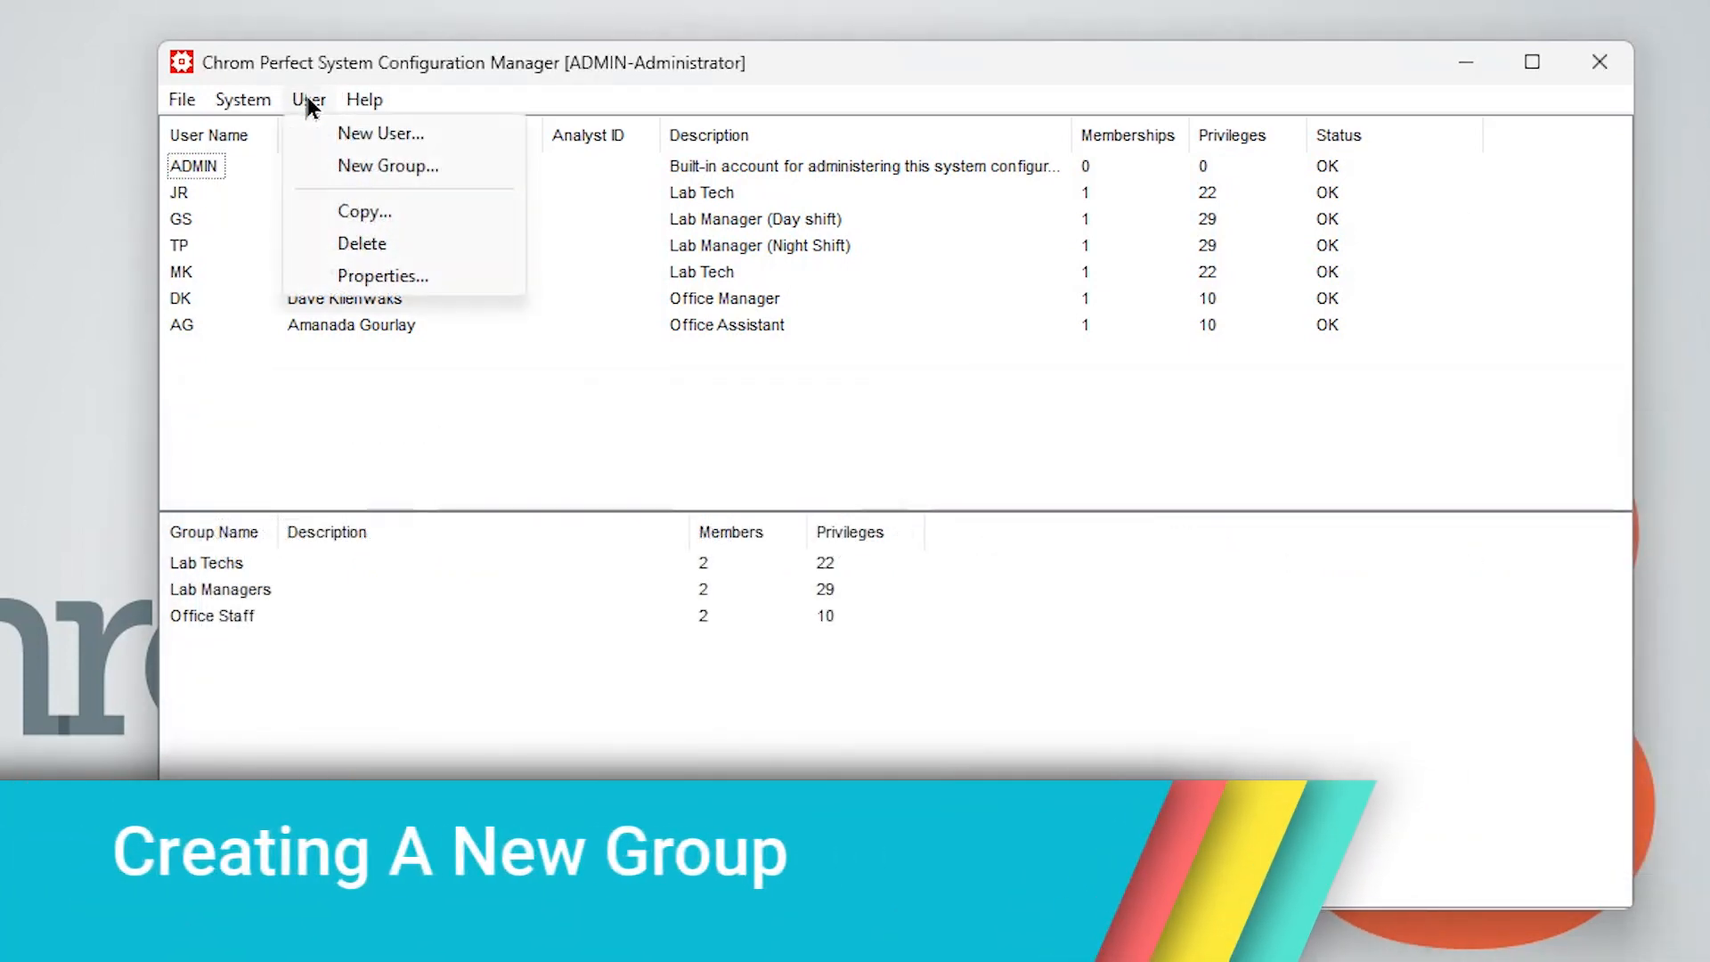
left_click(450, 167)
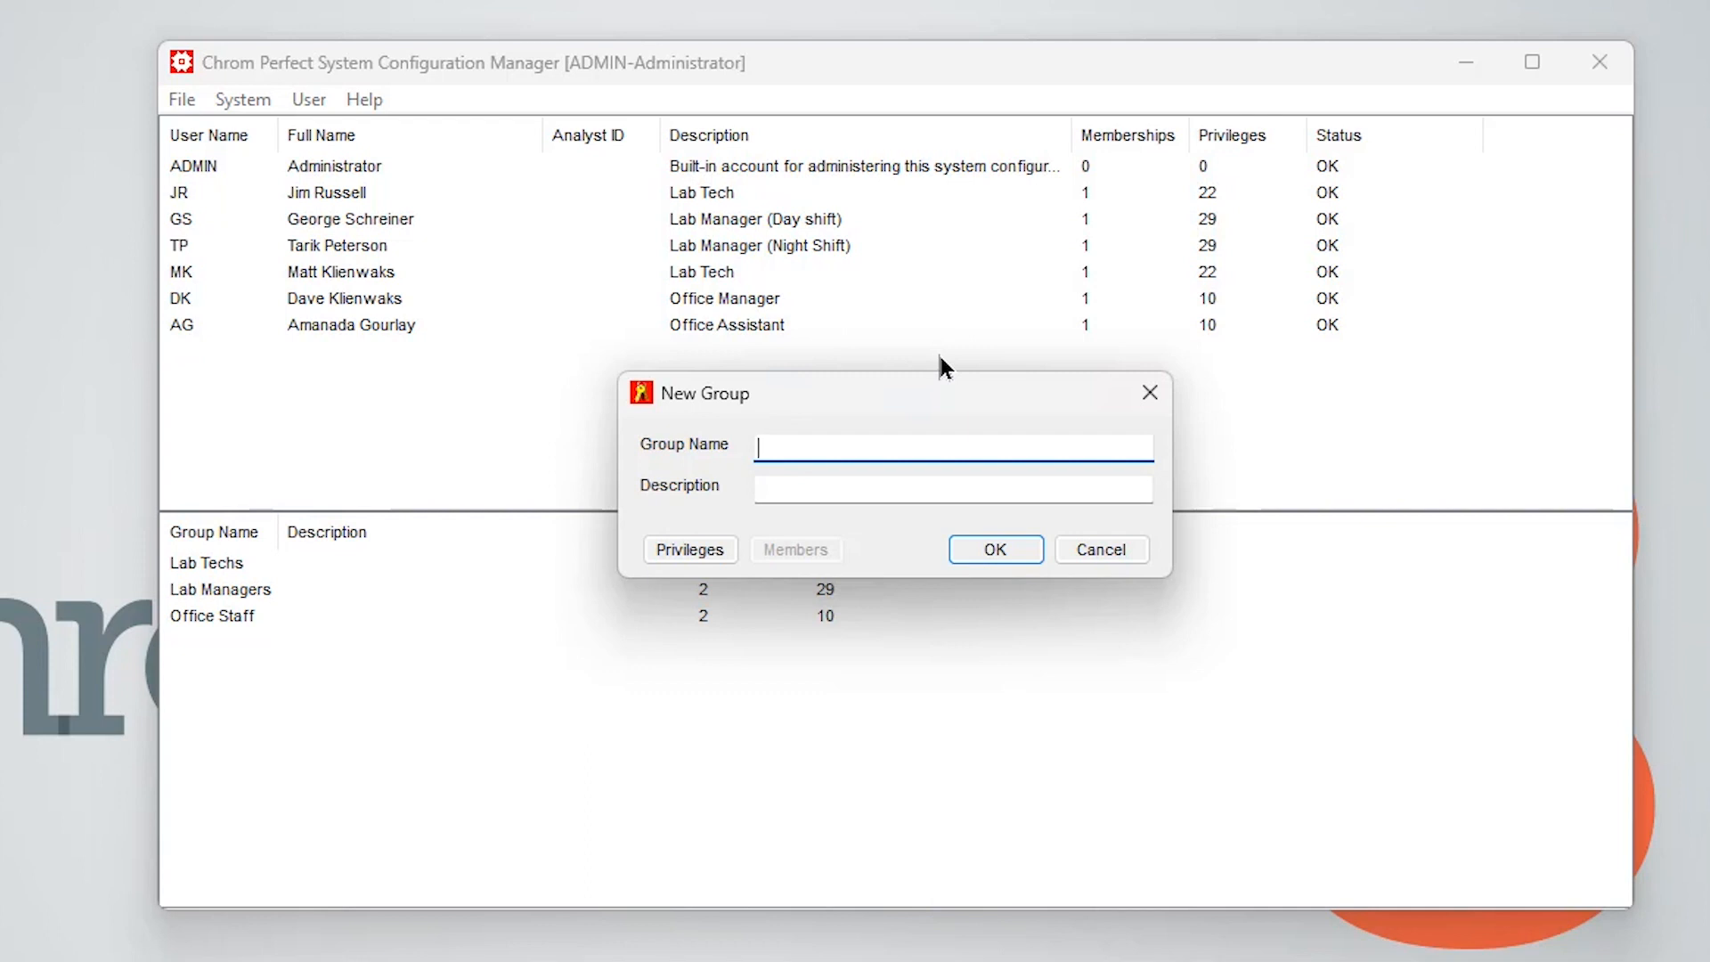
type("Test")
left_click(891, 481)
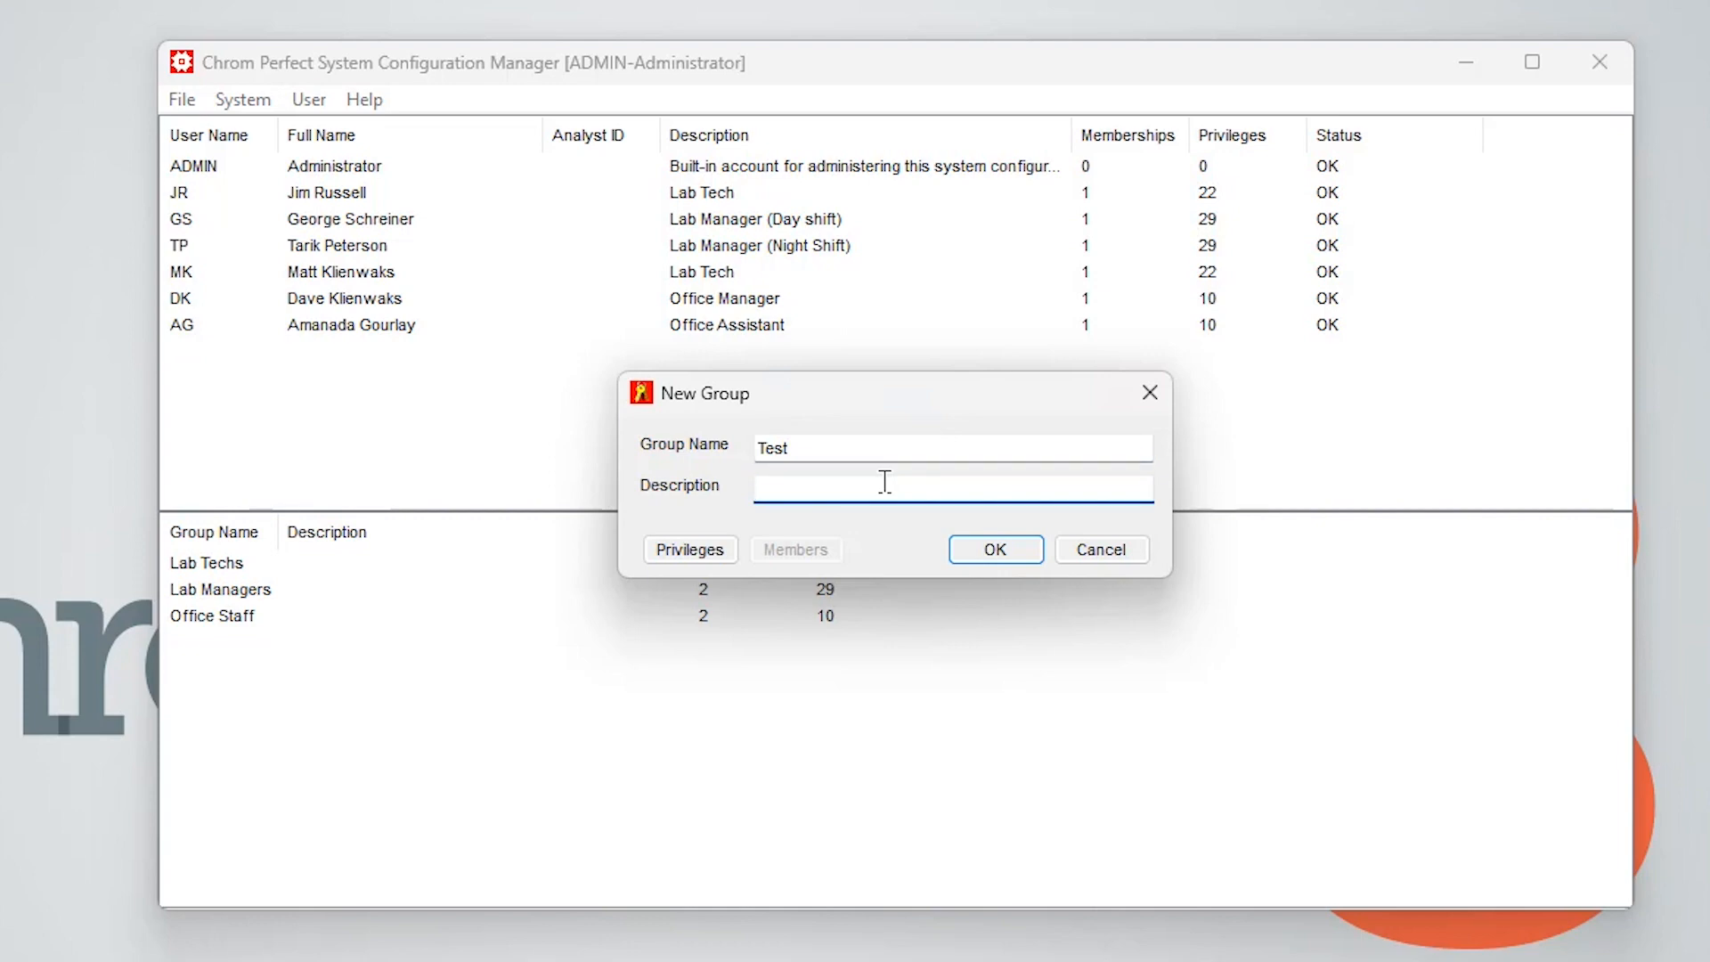
type("For Demo")
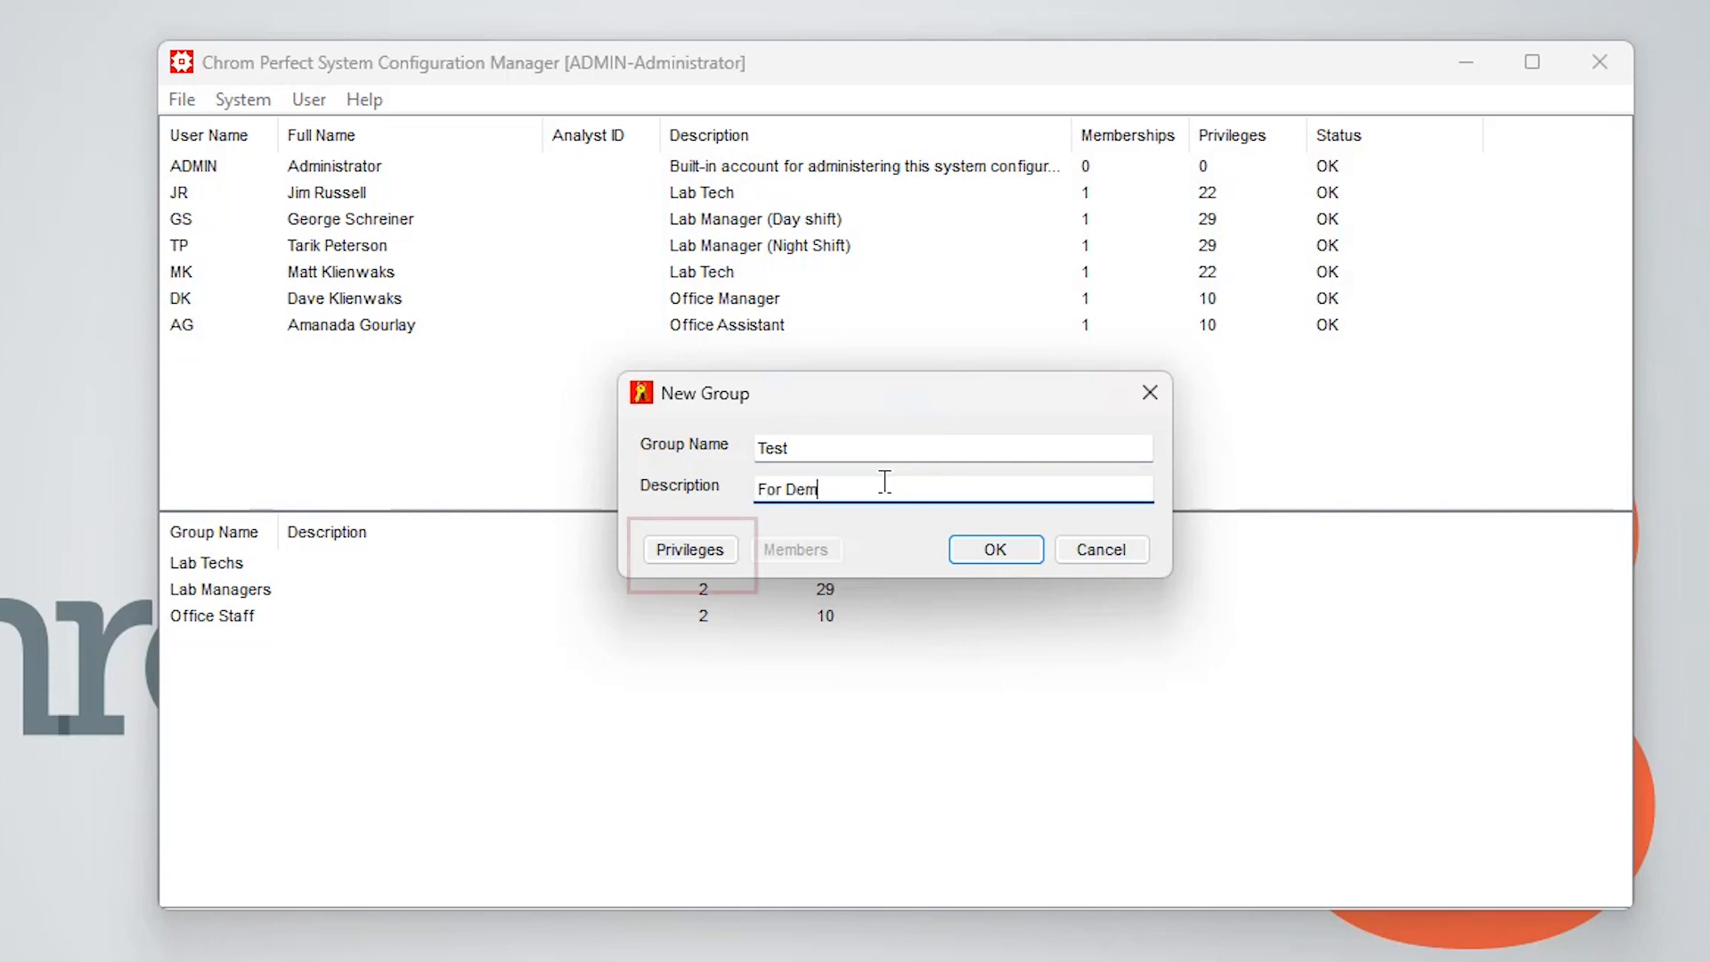
Review the new group's privileges across all tabs, then cancel the privileges dialog
left_click(679, 548)
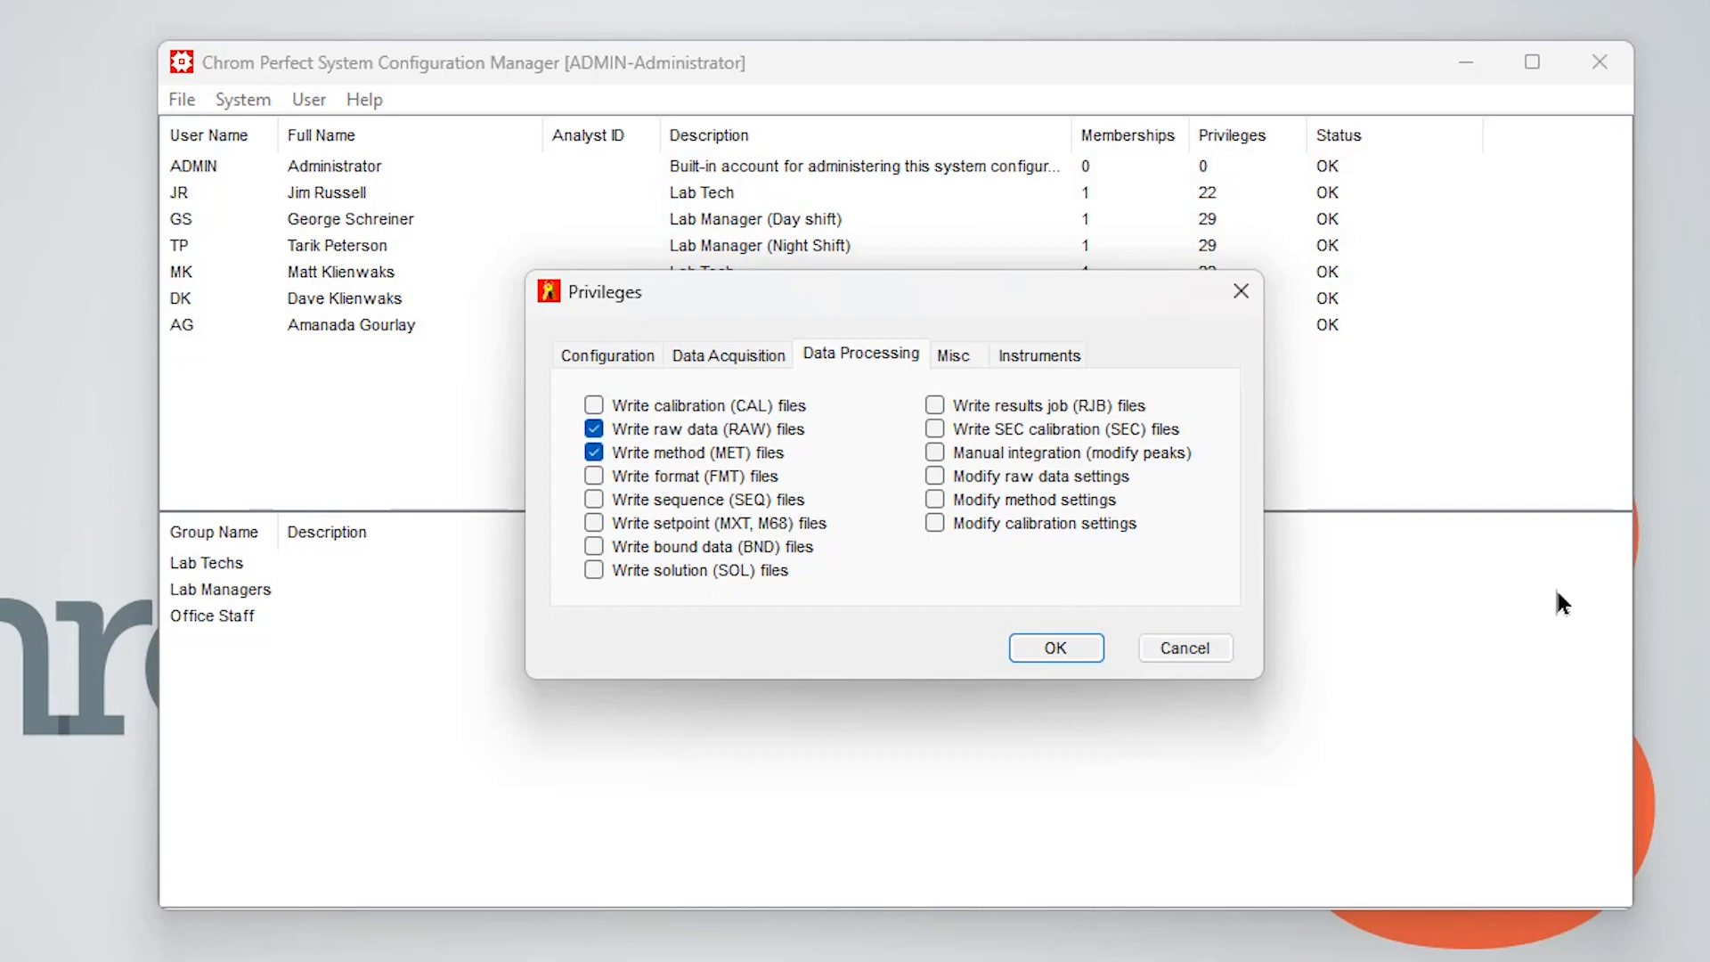
left_click(599, 361)
left_click(704, 360)
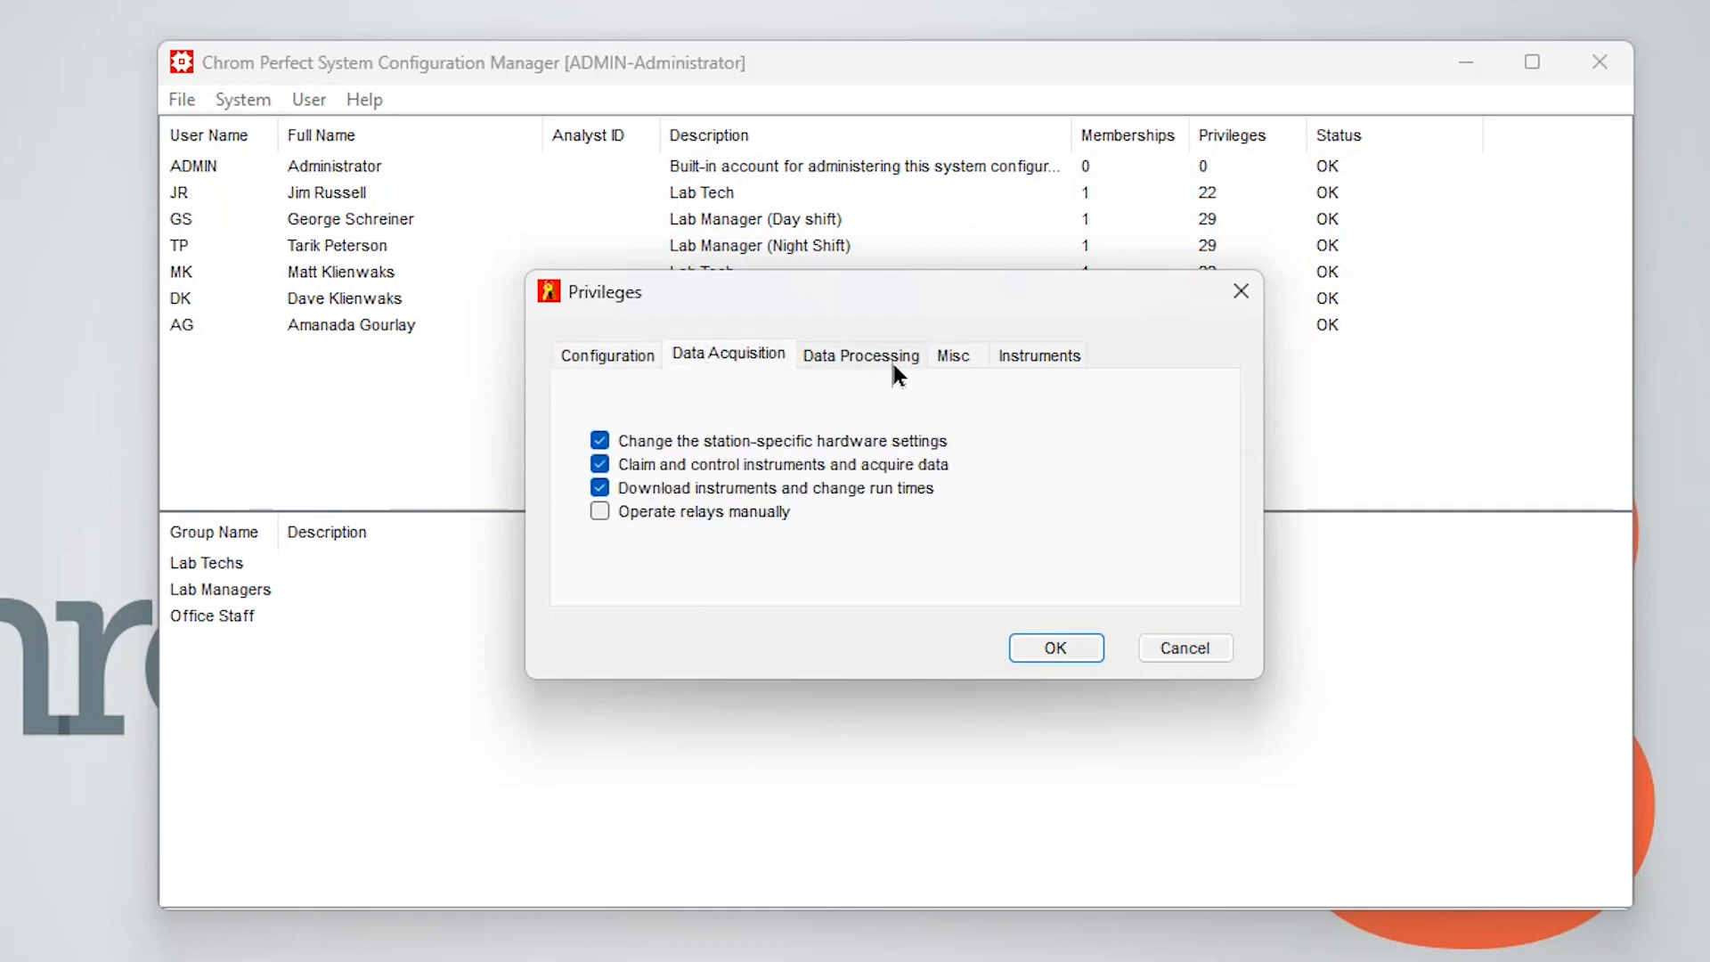
left_click(897, 360)
left_click(959, 358)
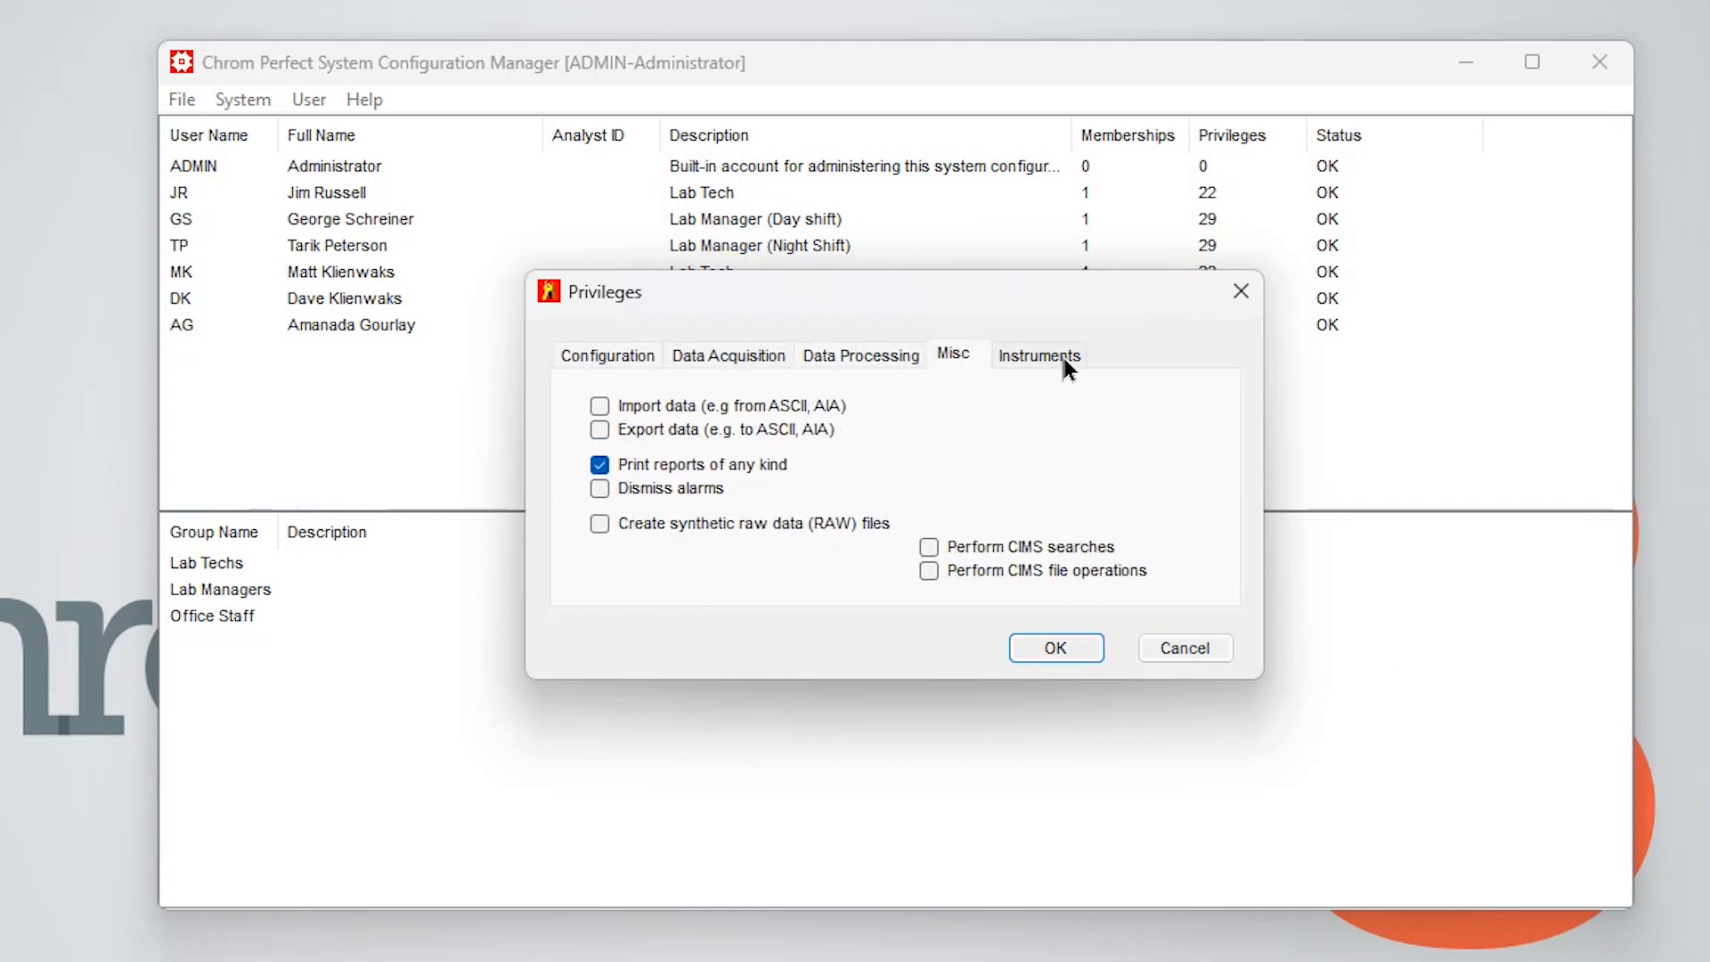
left_click(1063, 358)
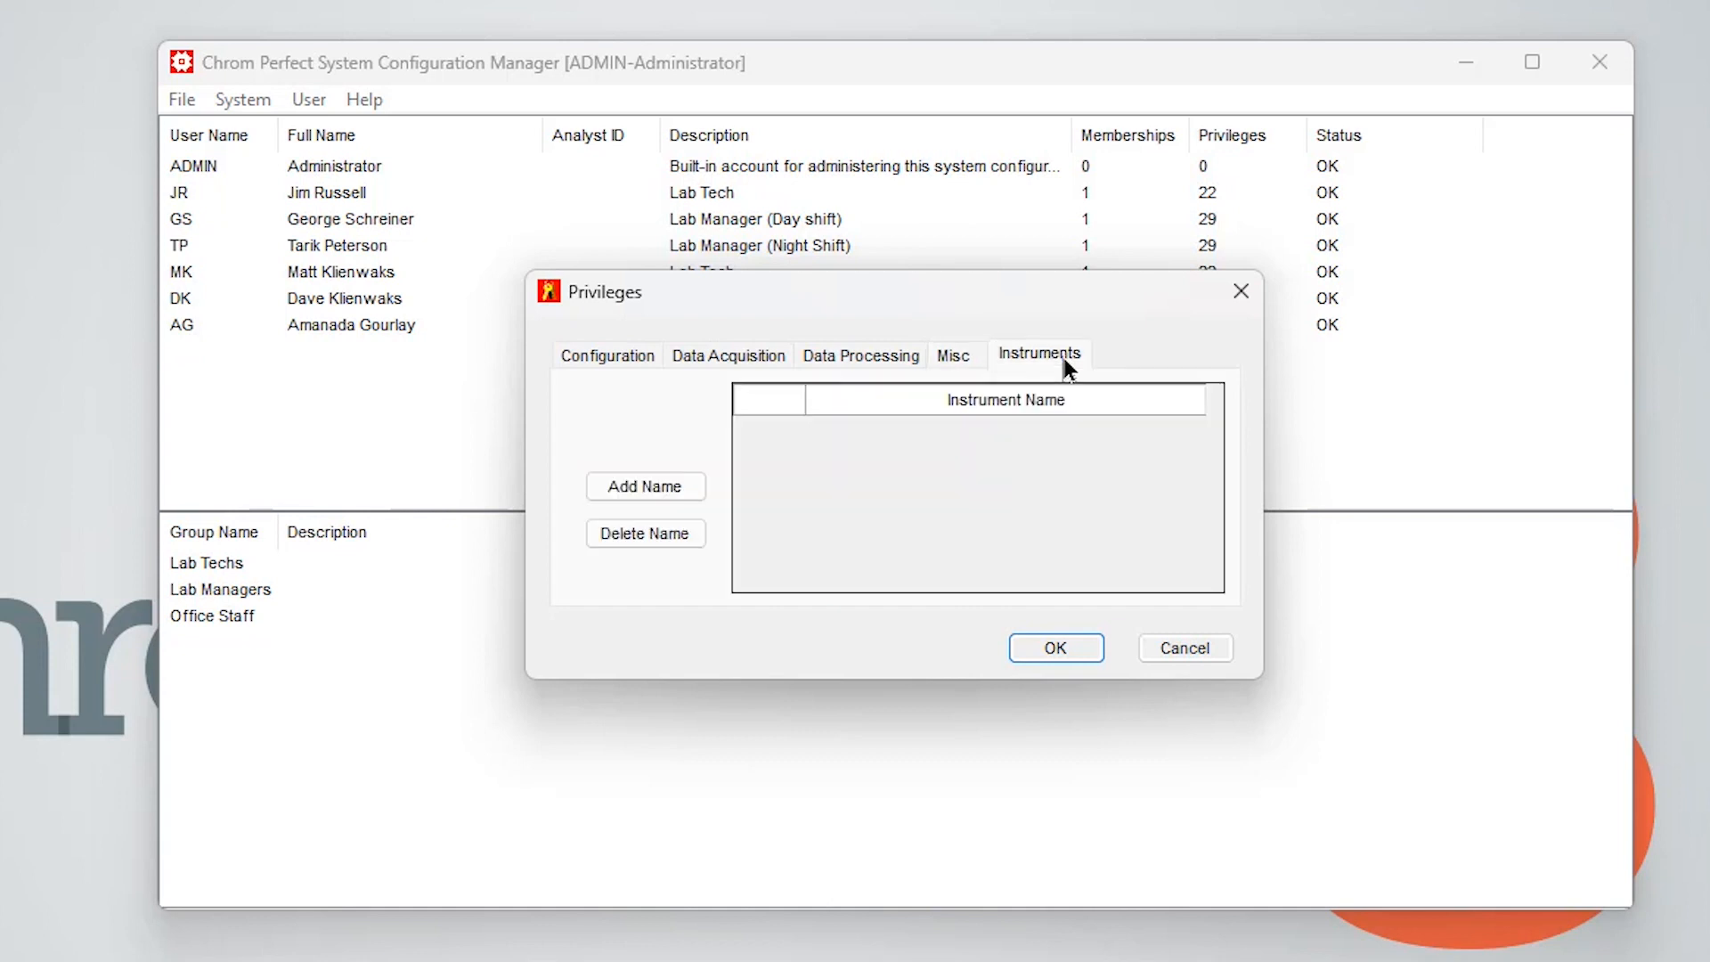
left_click(641, 360)
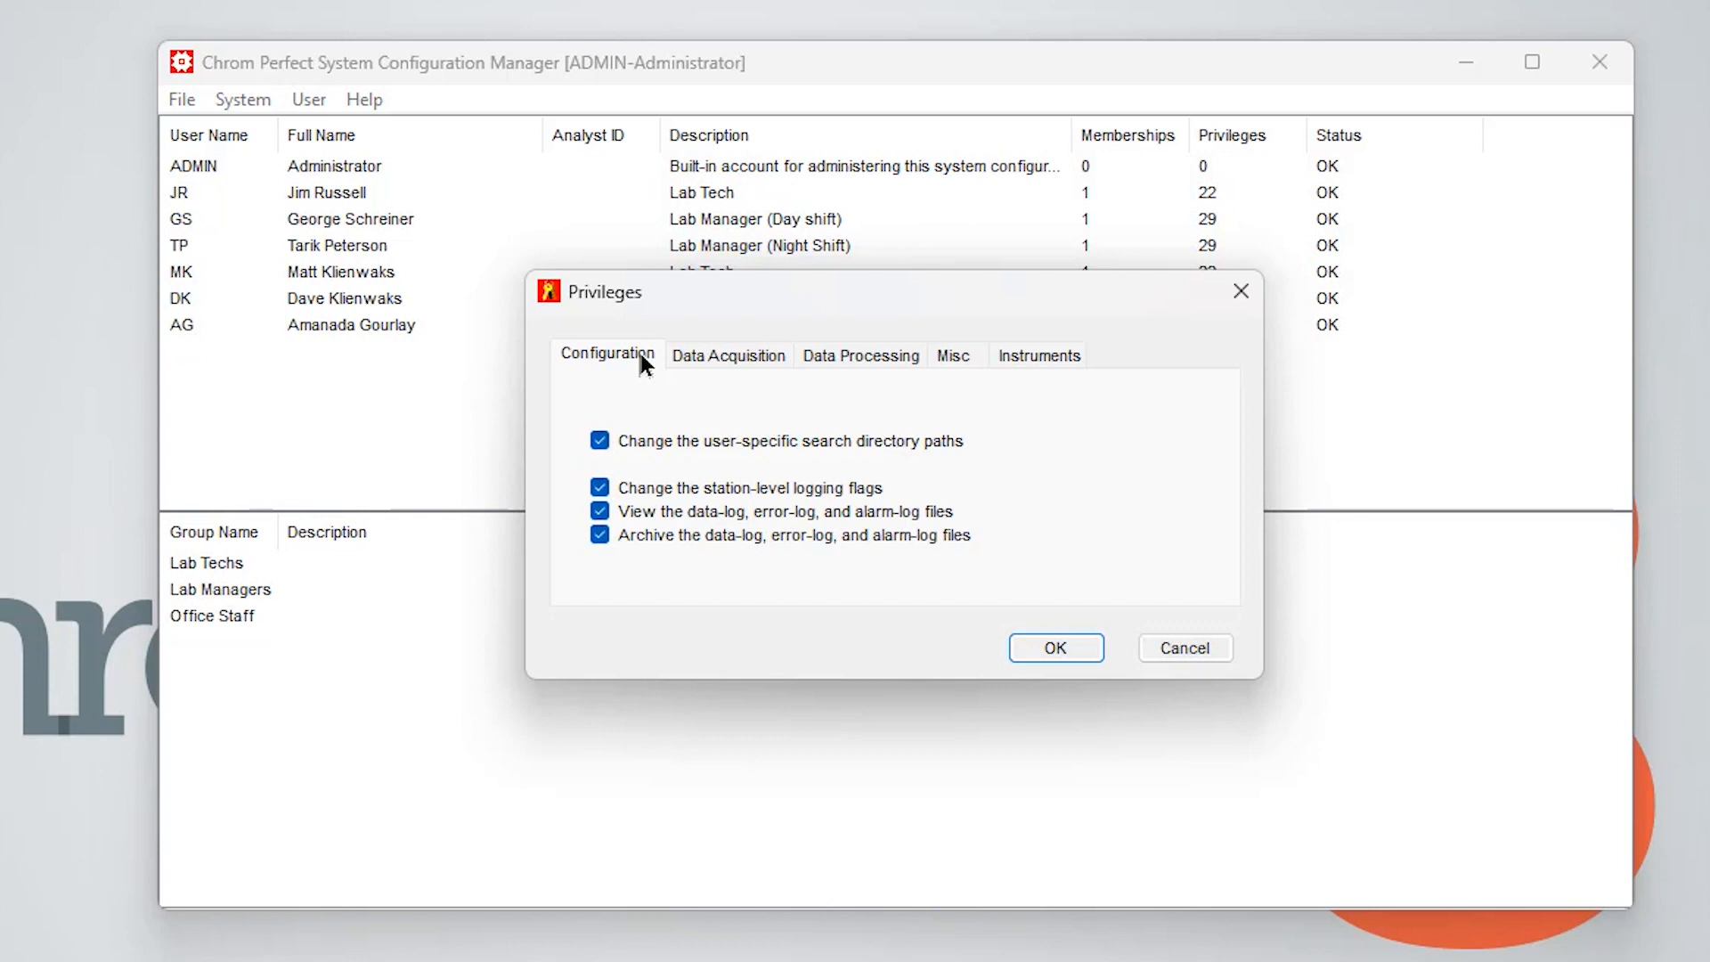
left_click(1202, 646)
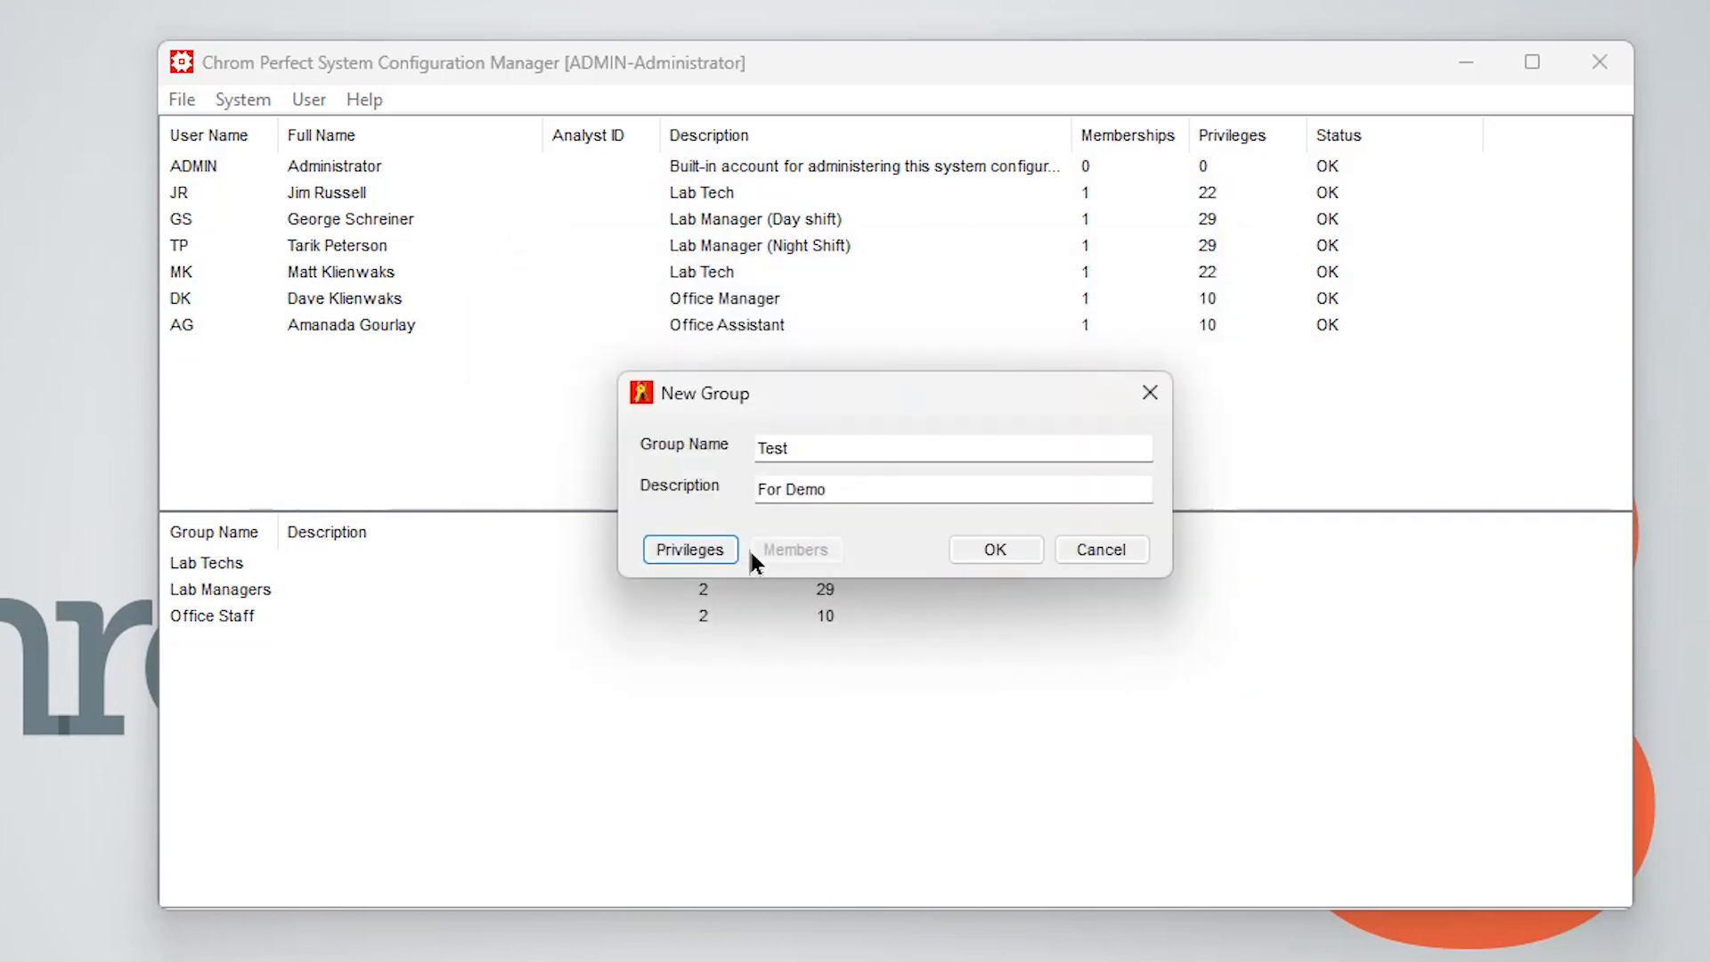
Confirm the new Test group, then reopen its group properties and close them unchanged
left_click(1013, 556)
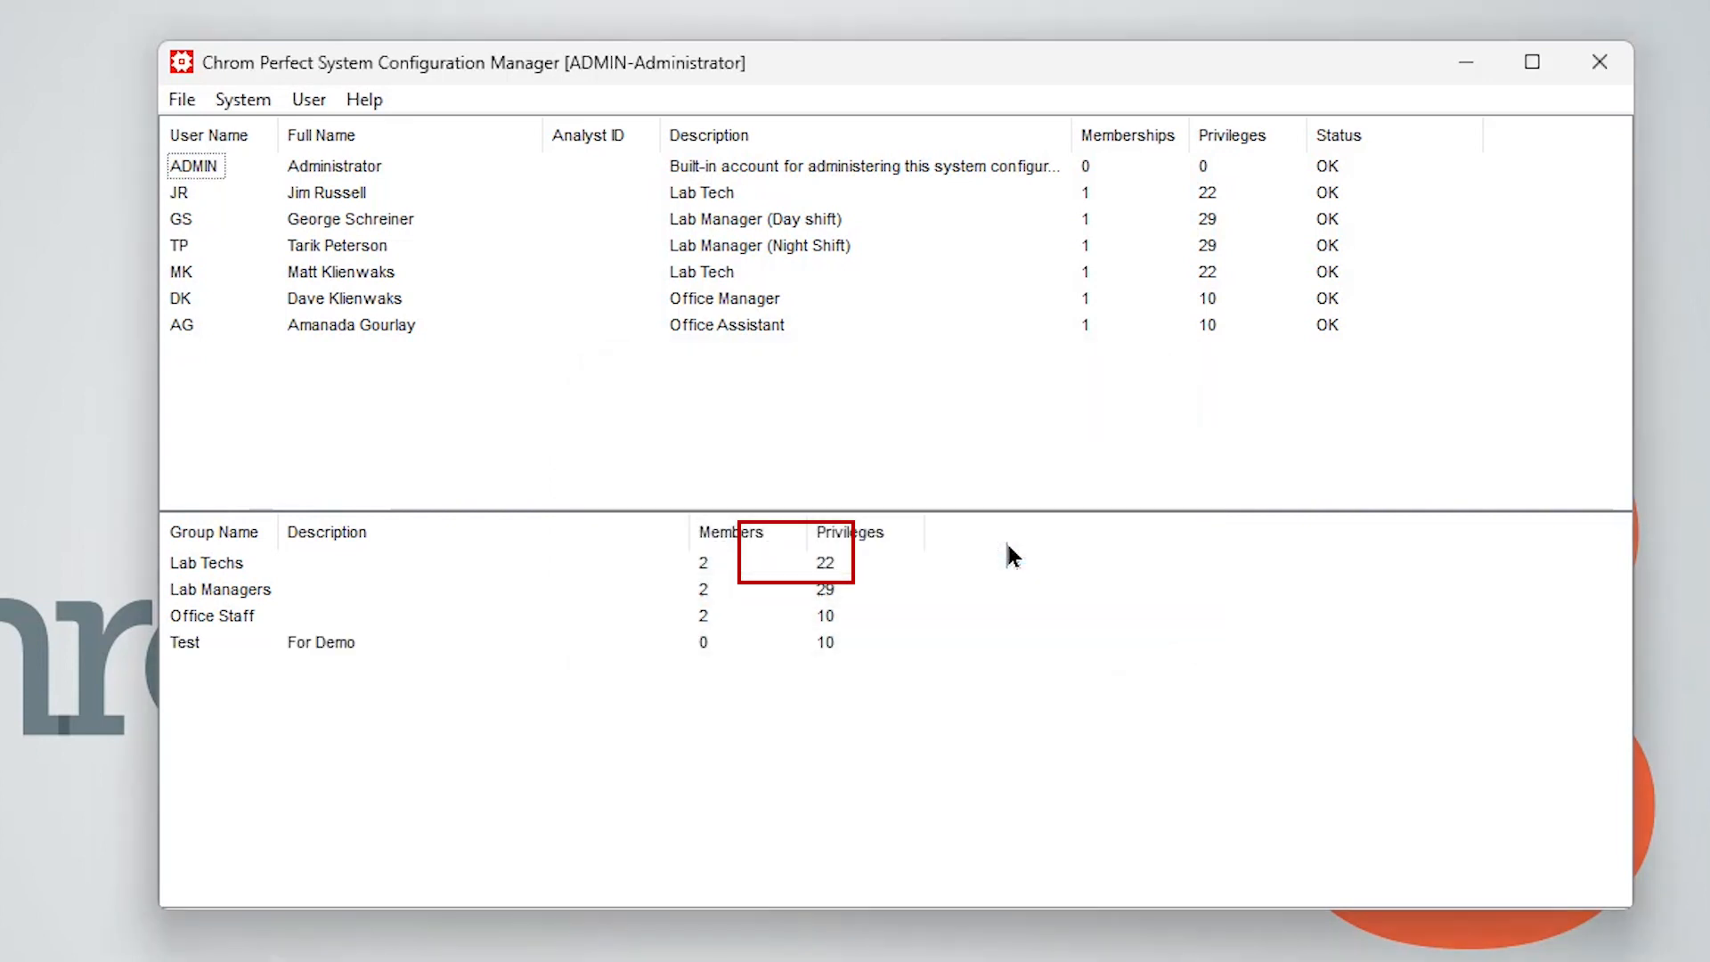
left_click(178, 640)
double_click(189, 645)
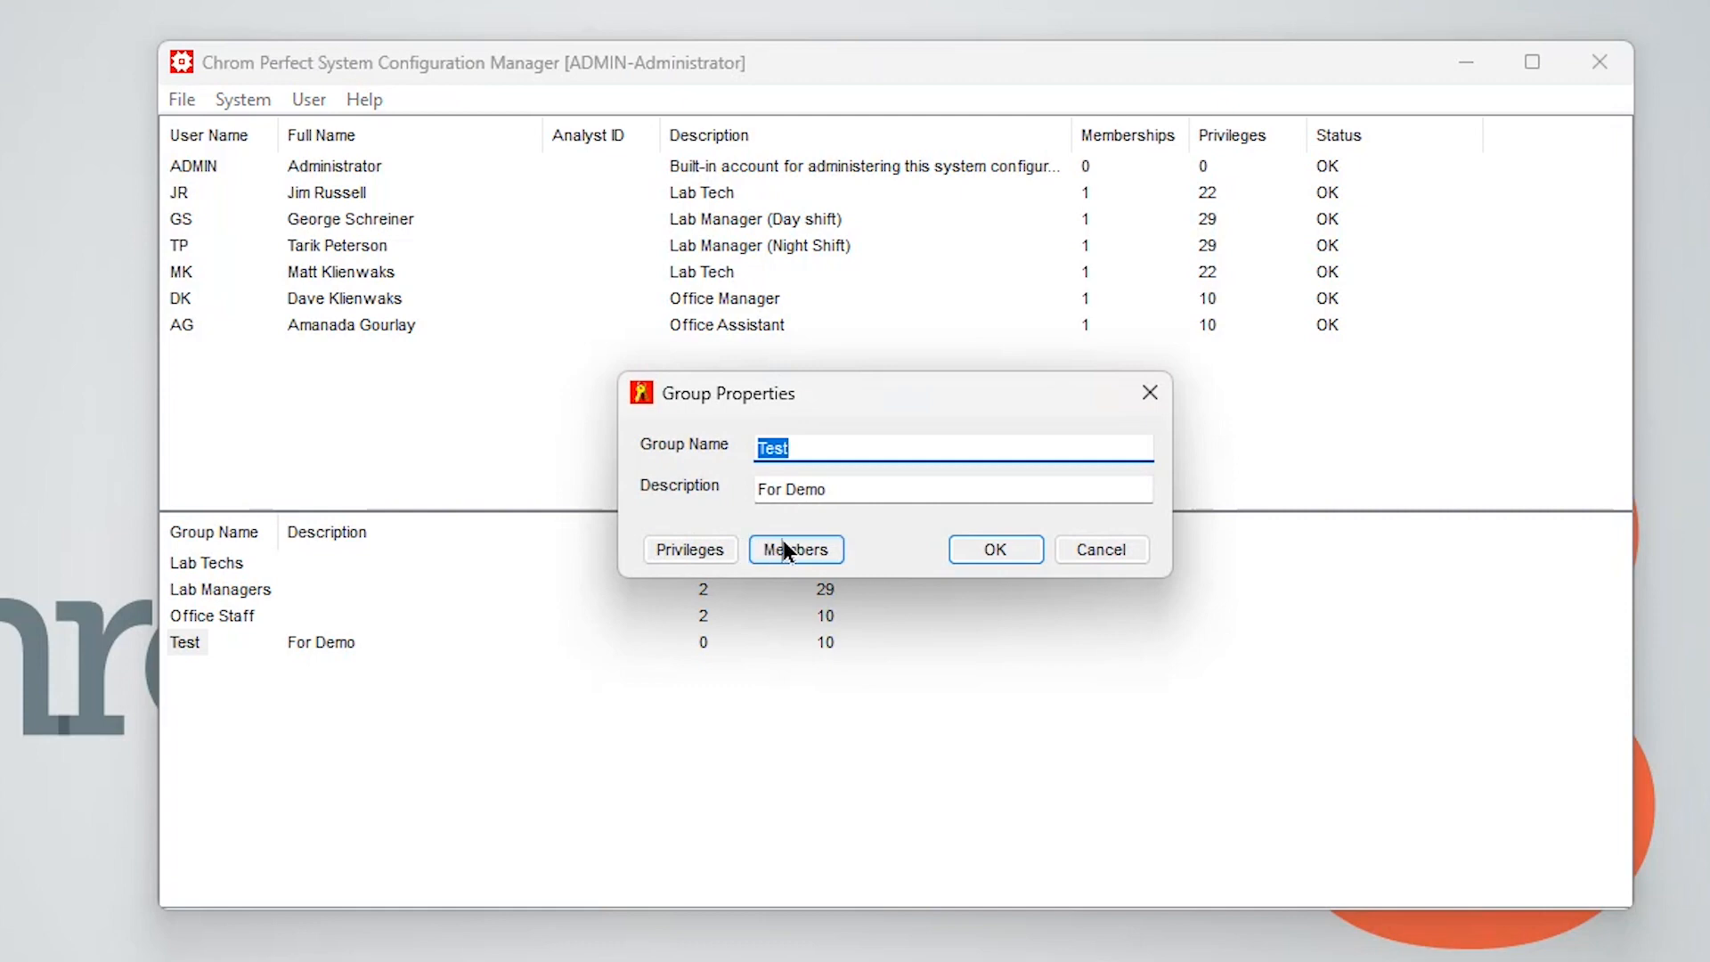
left_click(1124, 549)
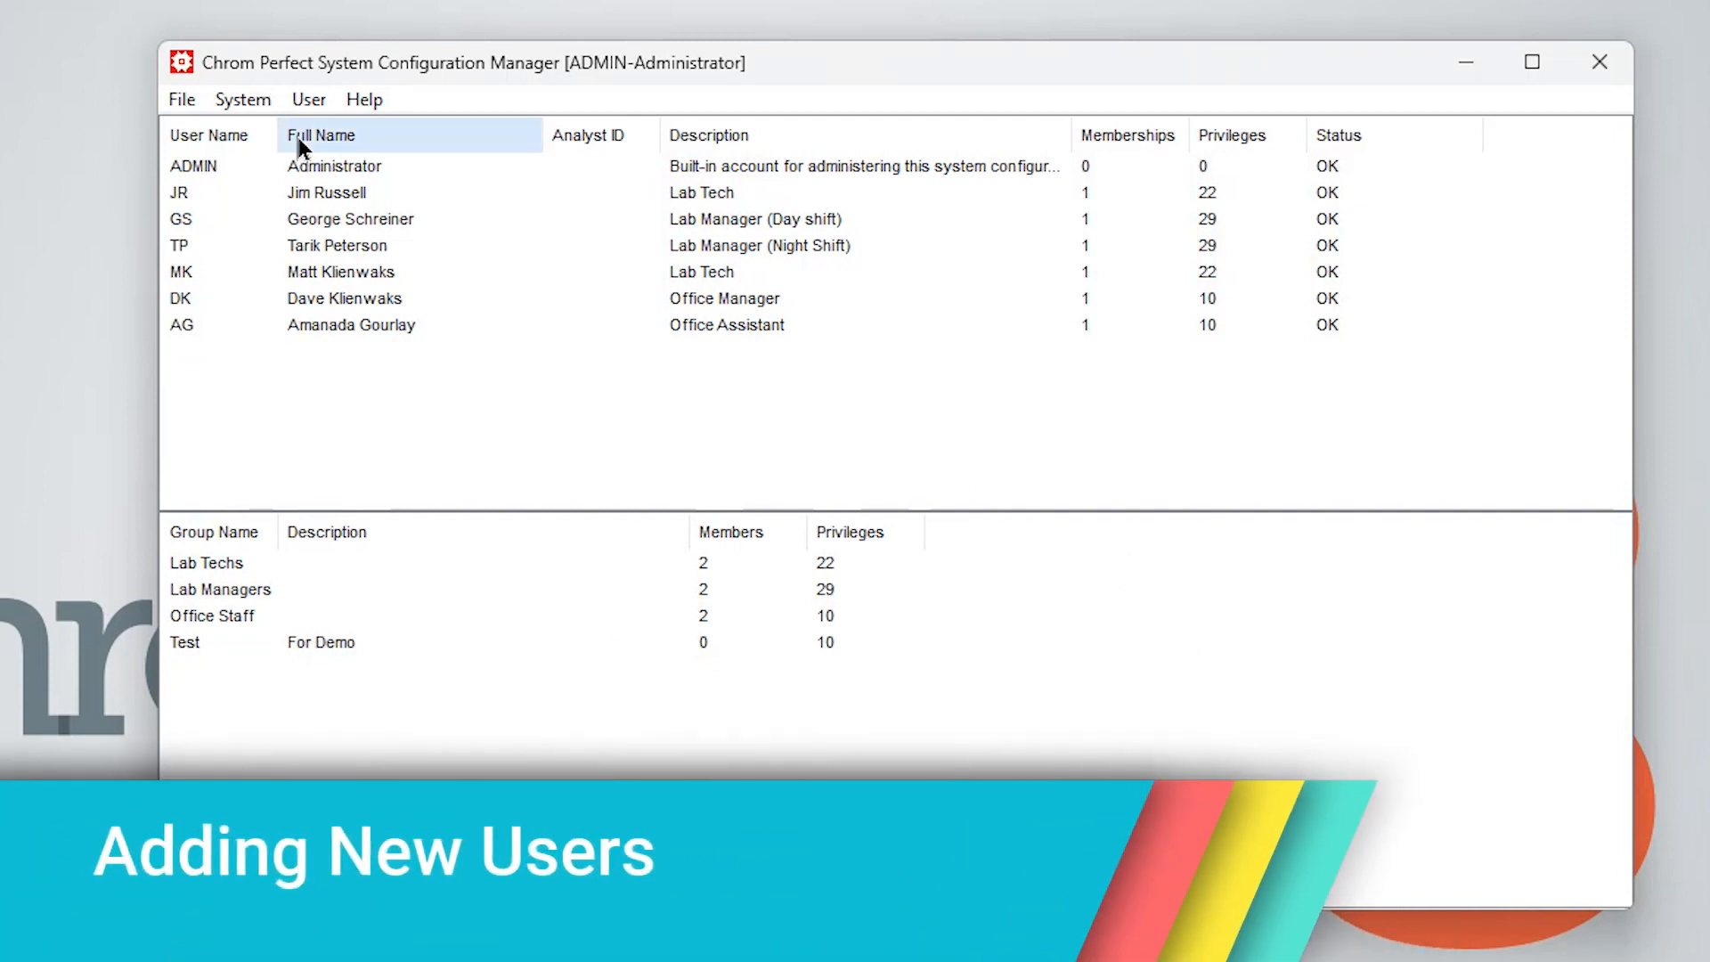
Start a new user with user name TEST and full name TEST
left_click(307, 99)
left_click(327, 132)
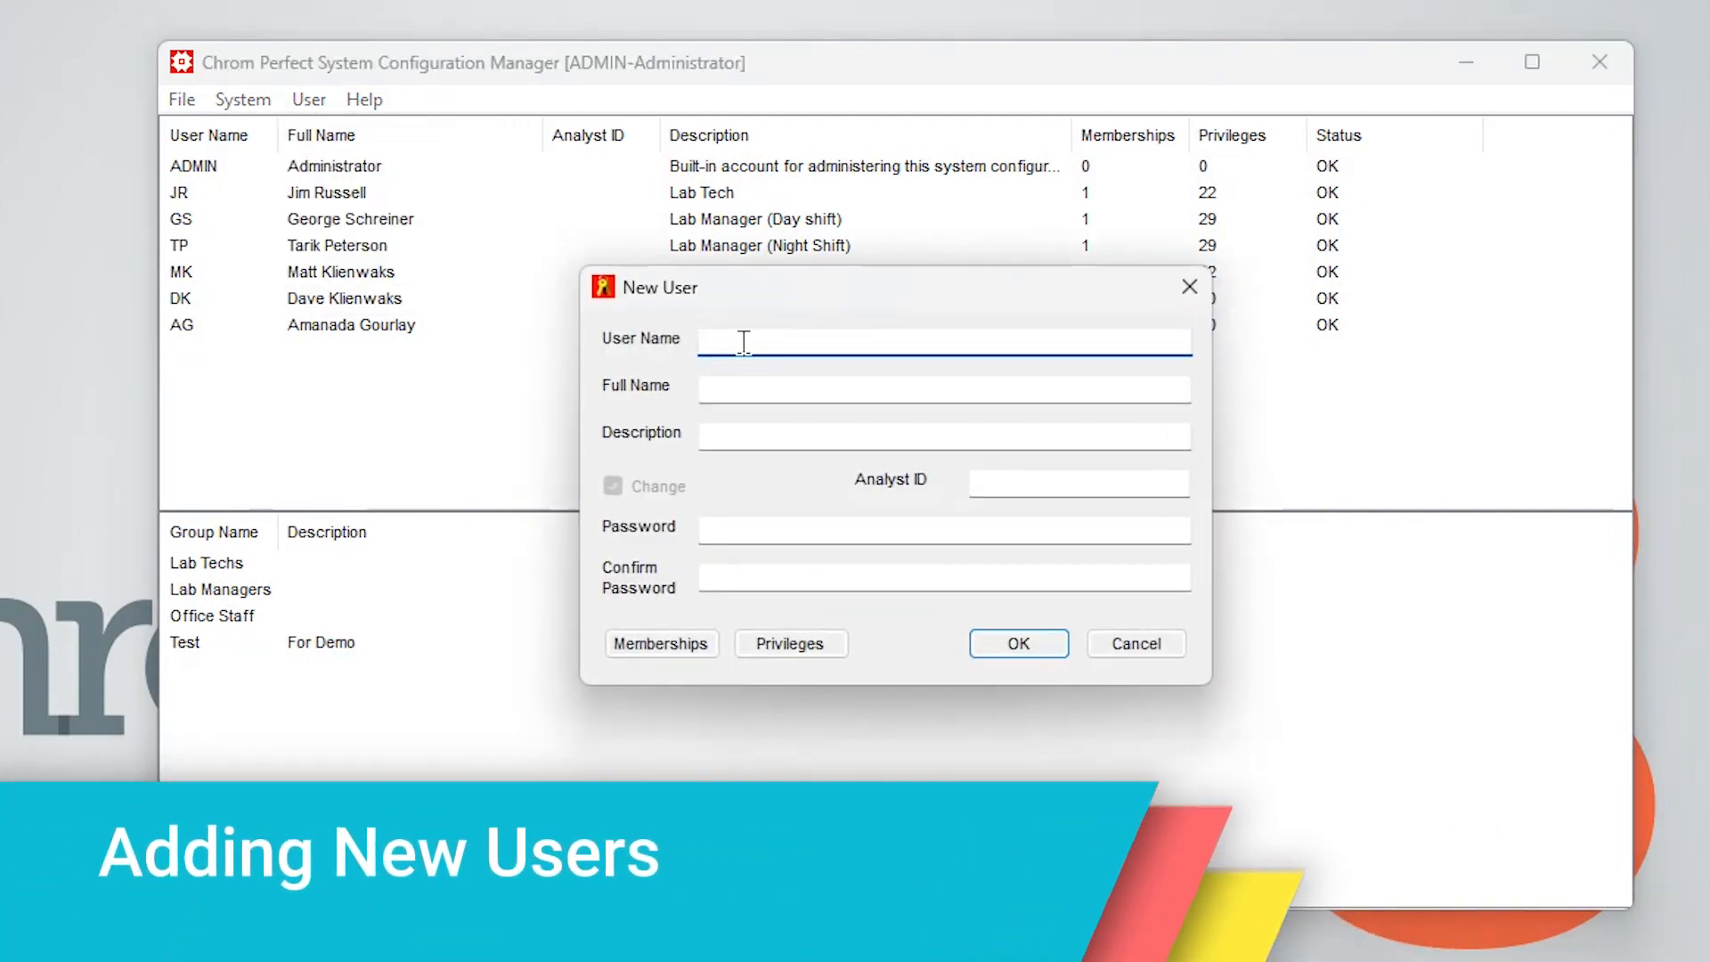
type("TEST")
key("Tab")
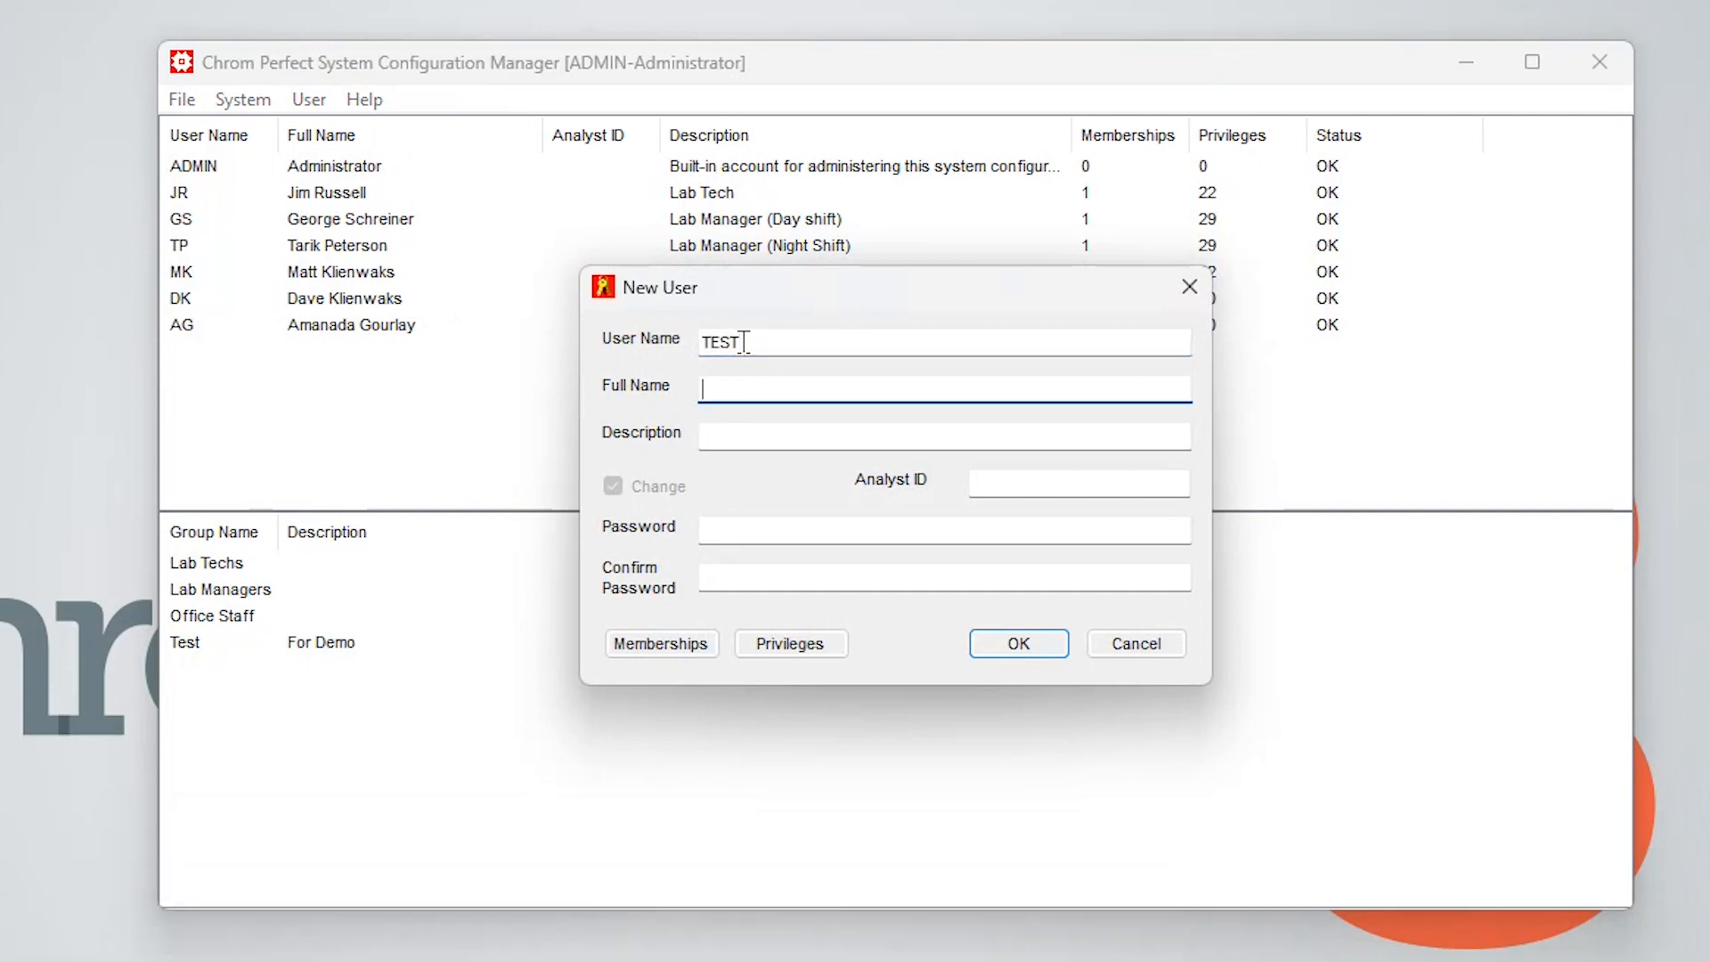
type("TEST")
key("Tab")
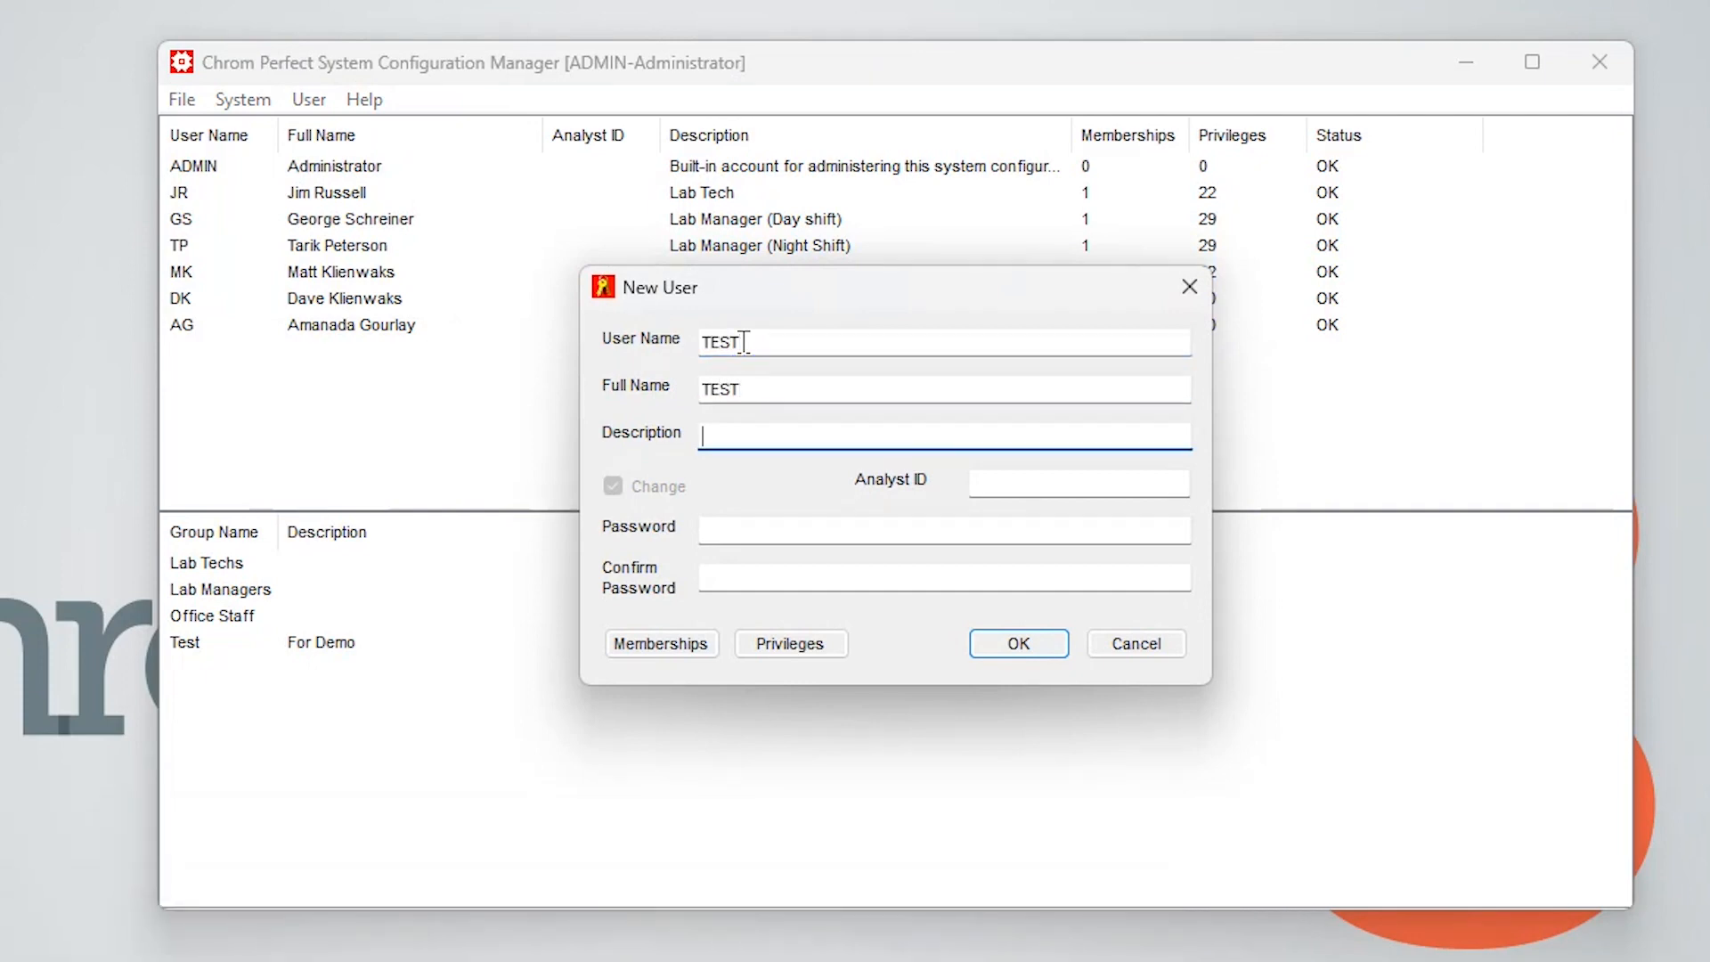
Set the new user's description to Test and enter and confirm the user's password
type("Test")
left_click(799, 532)
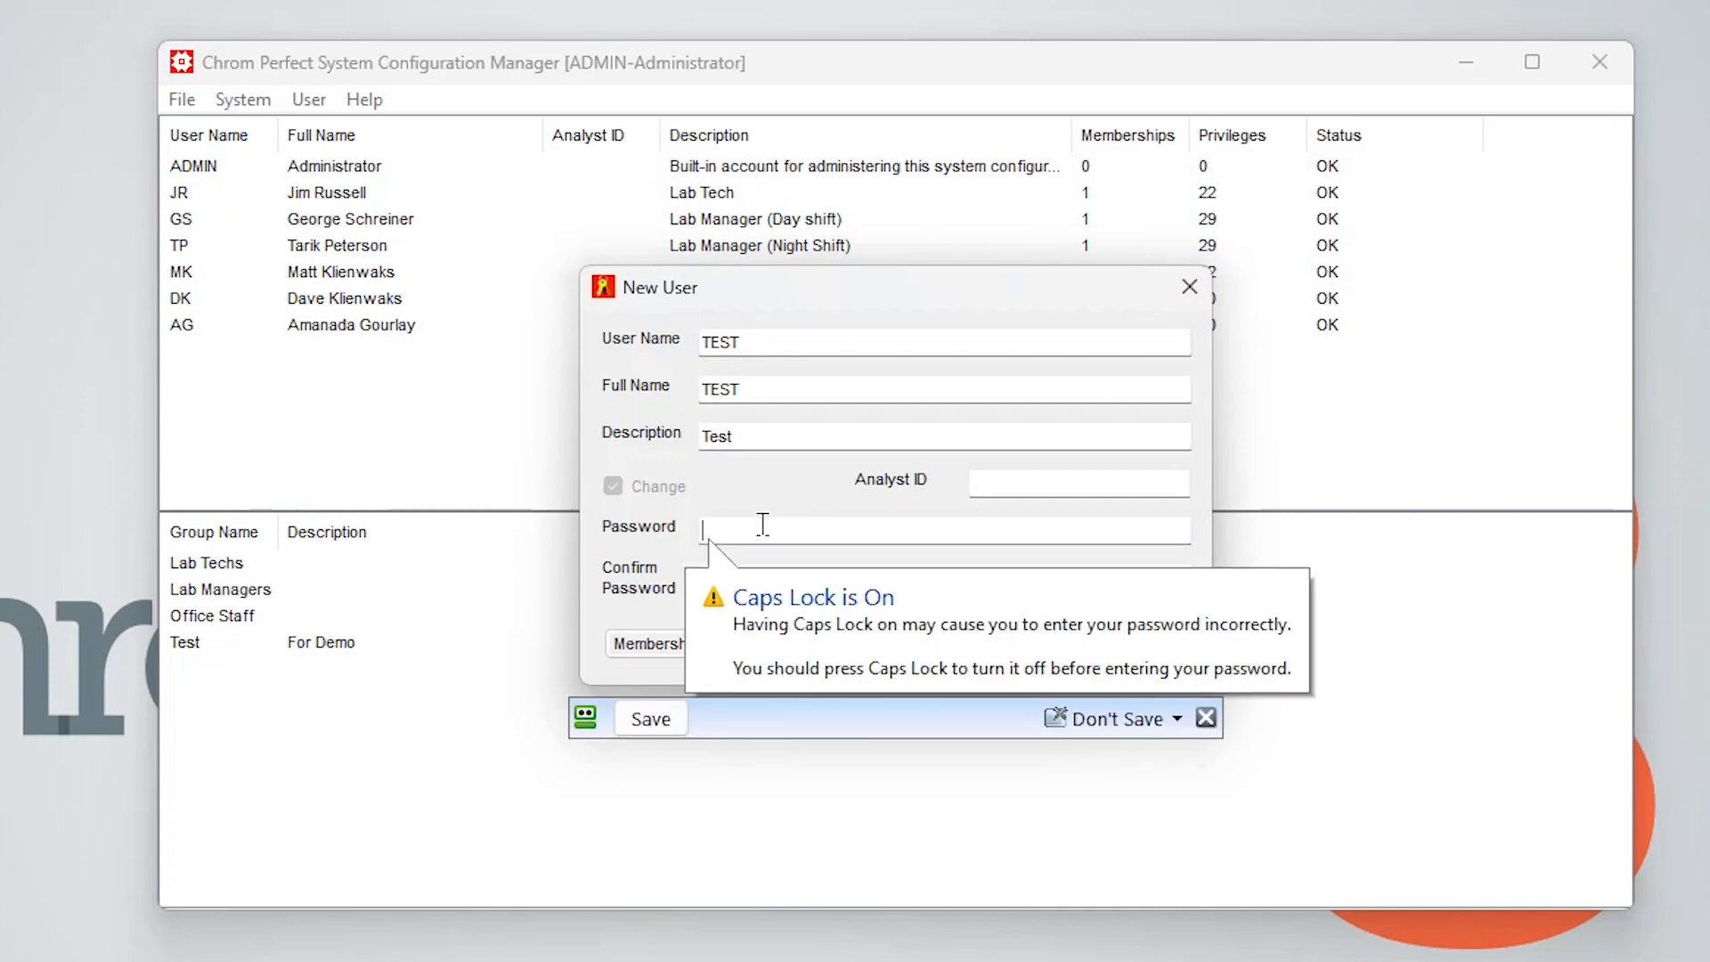
key("Caps_Lock")
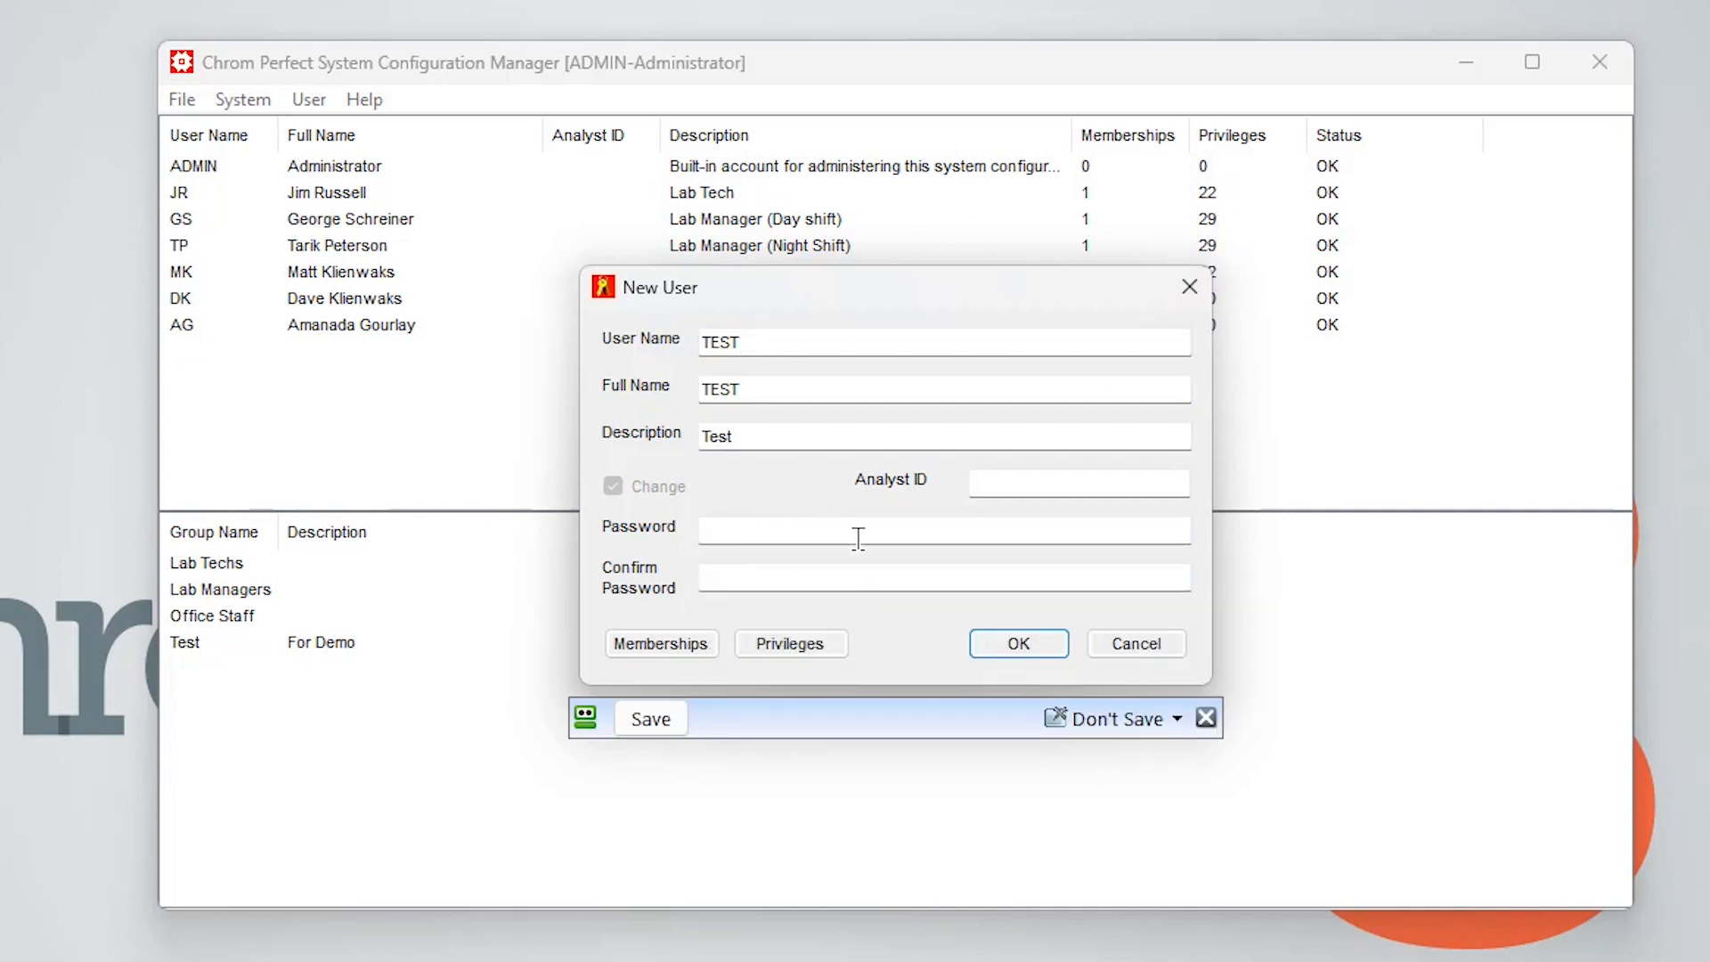
type("test")
key("Tab")
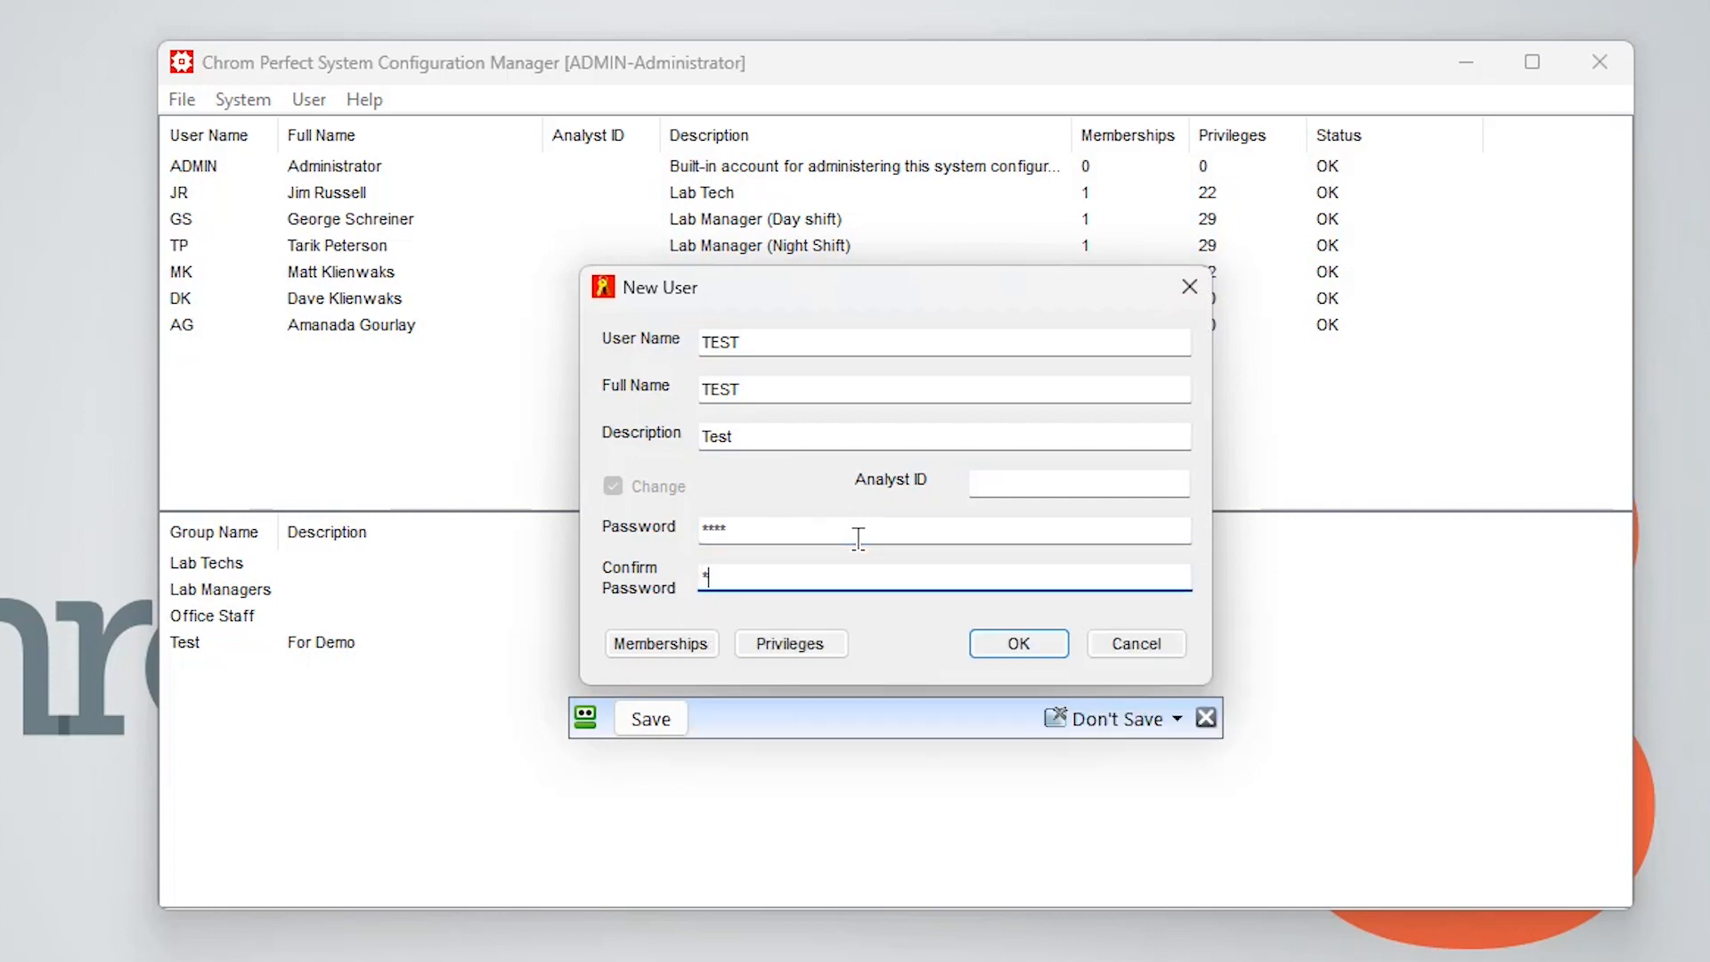
type("test")
Make the new user a member of the Test and Lab Techs groups, removing Lab Managers again
left_click(650, 642)
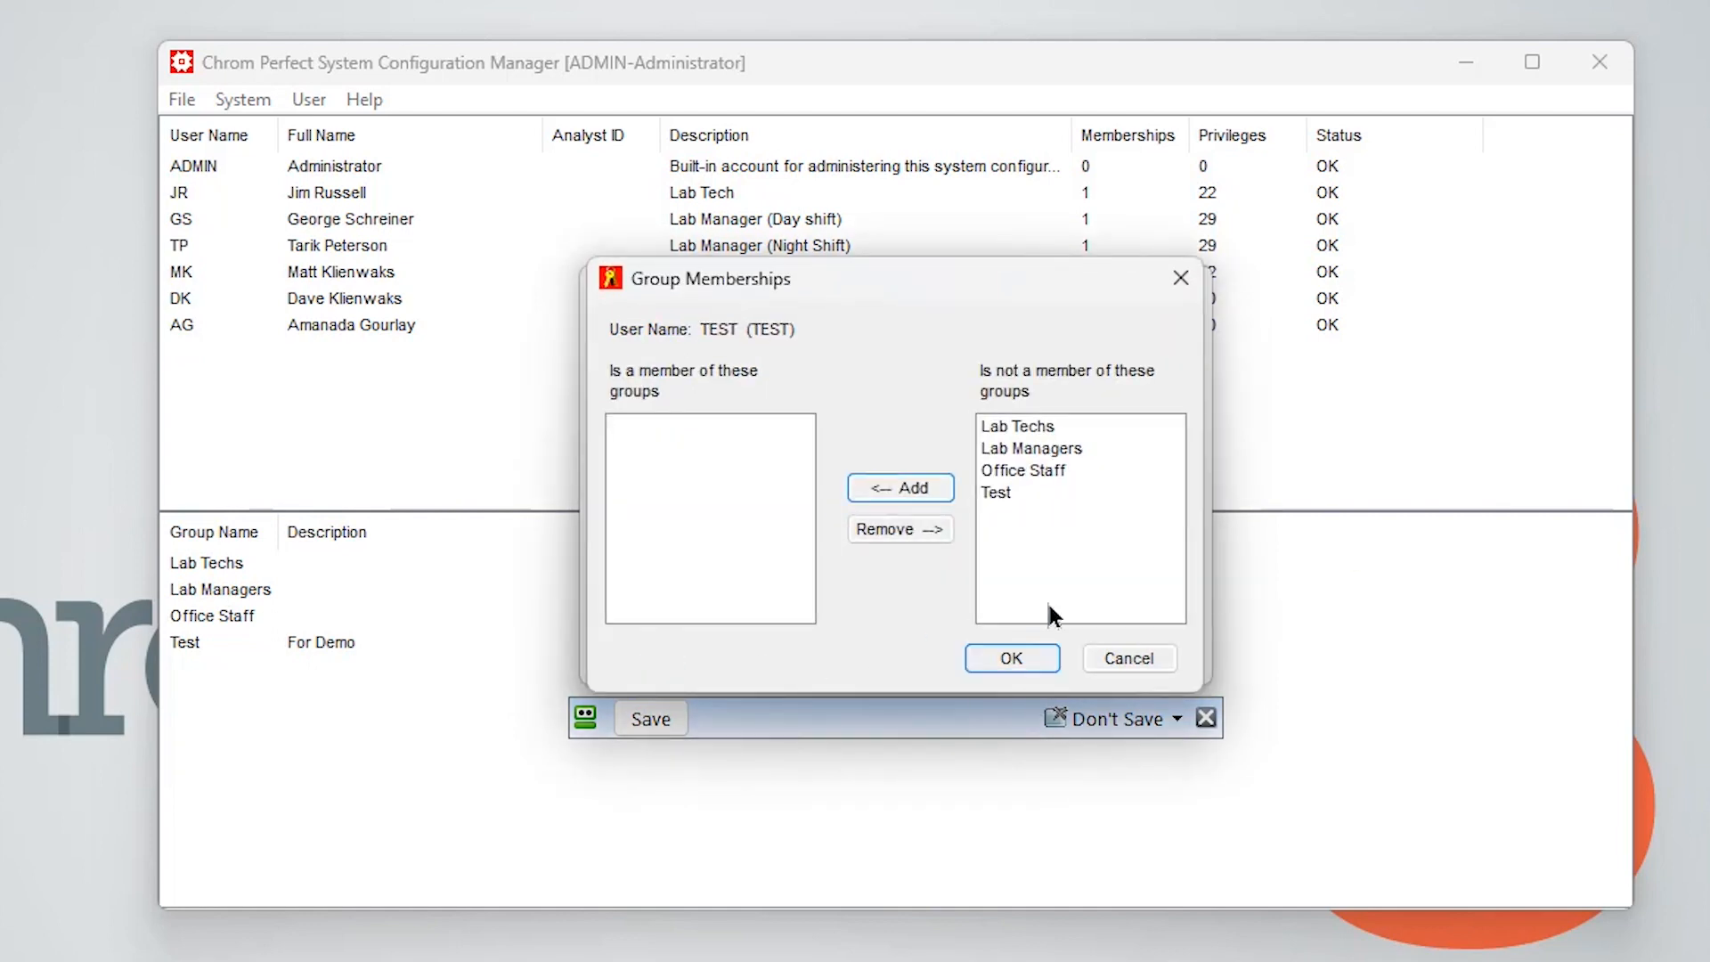
left_click(1000, 492)
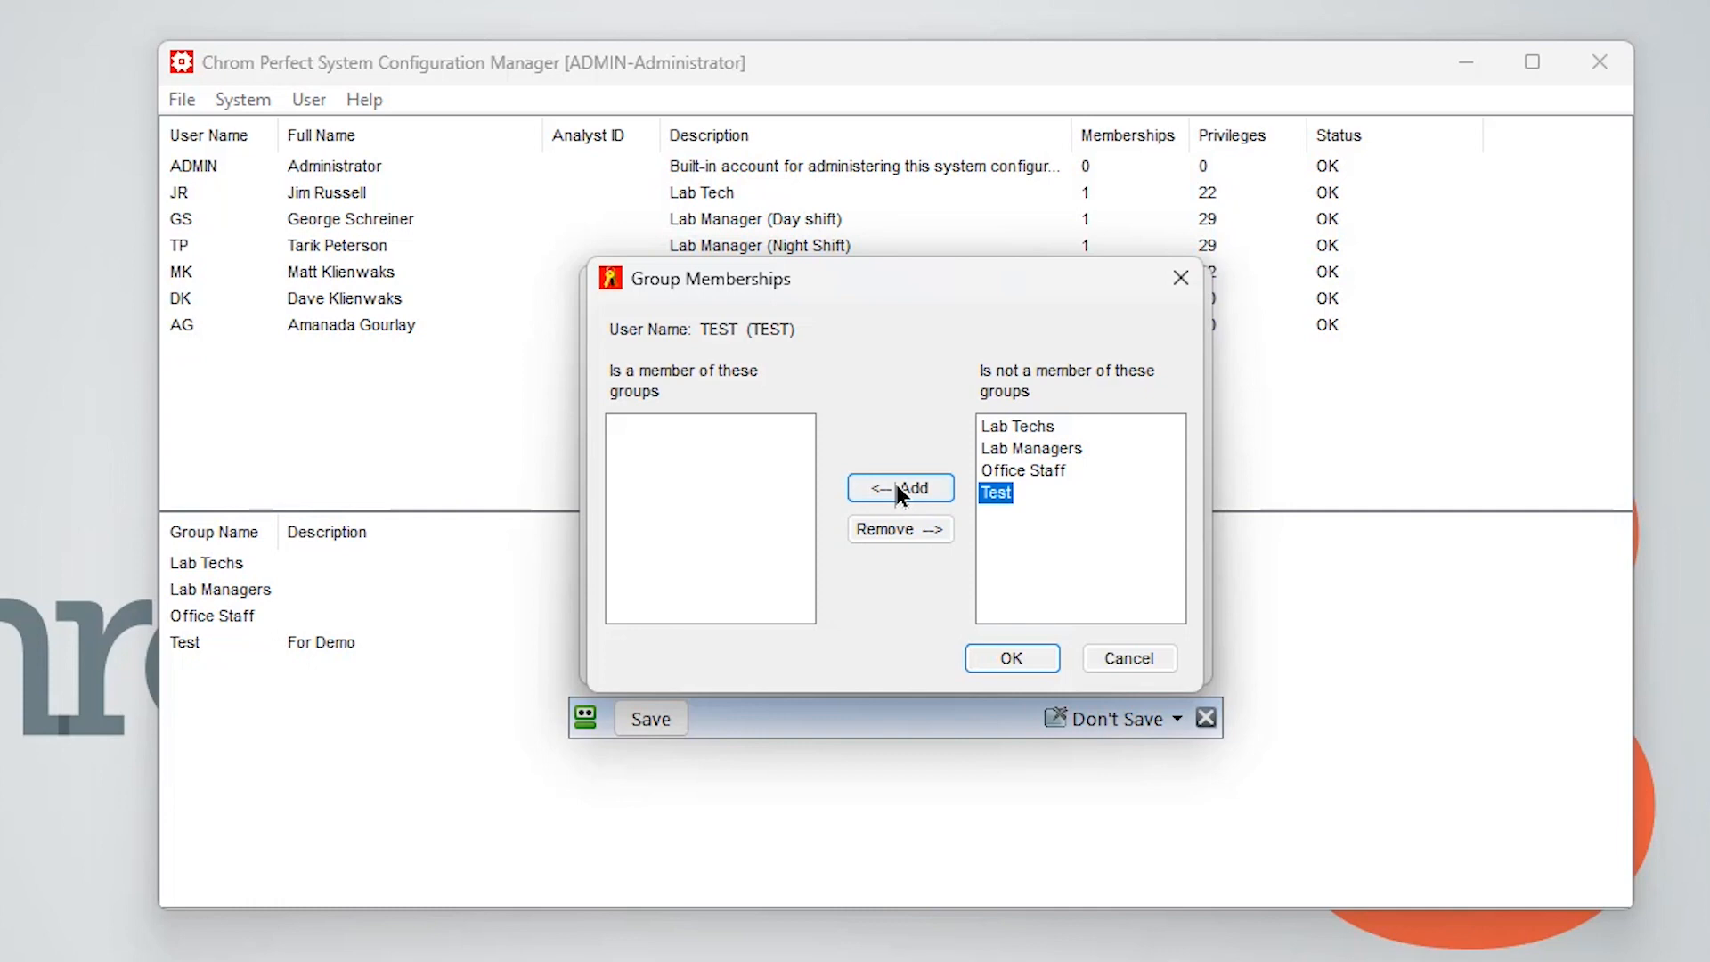
left_click(894, 486)
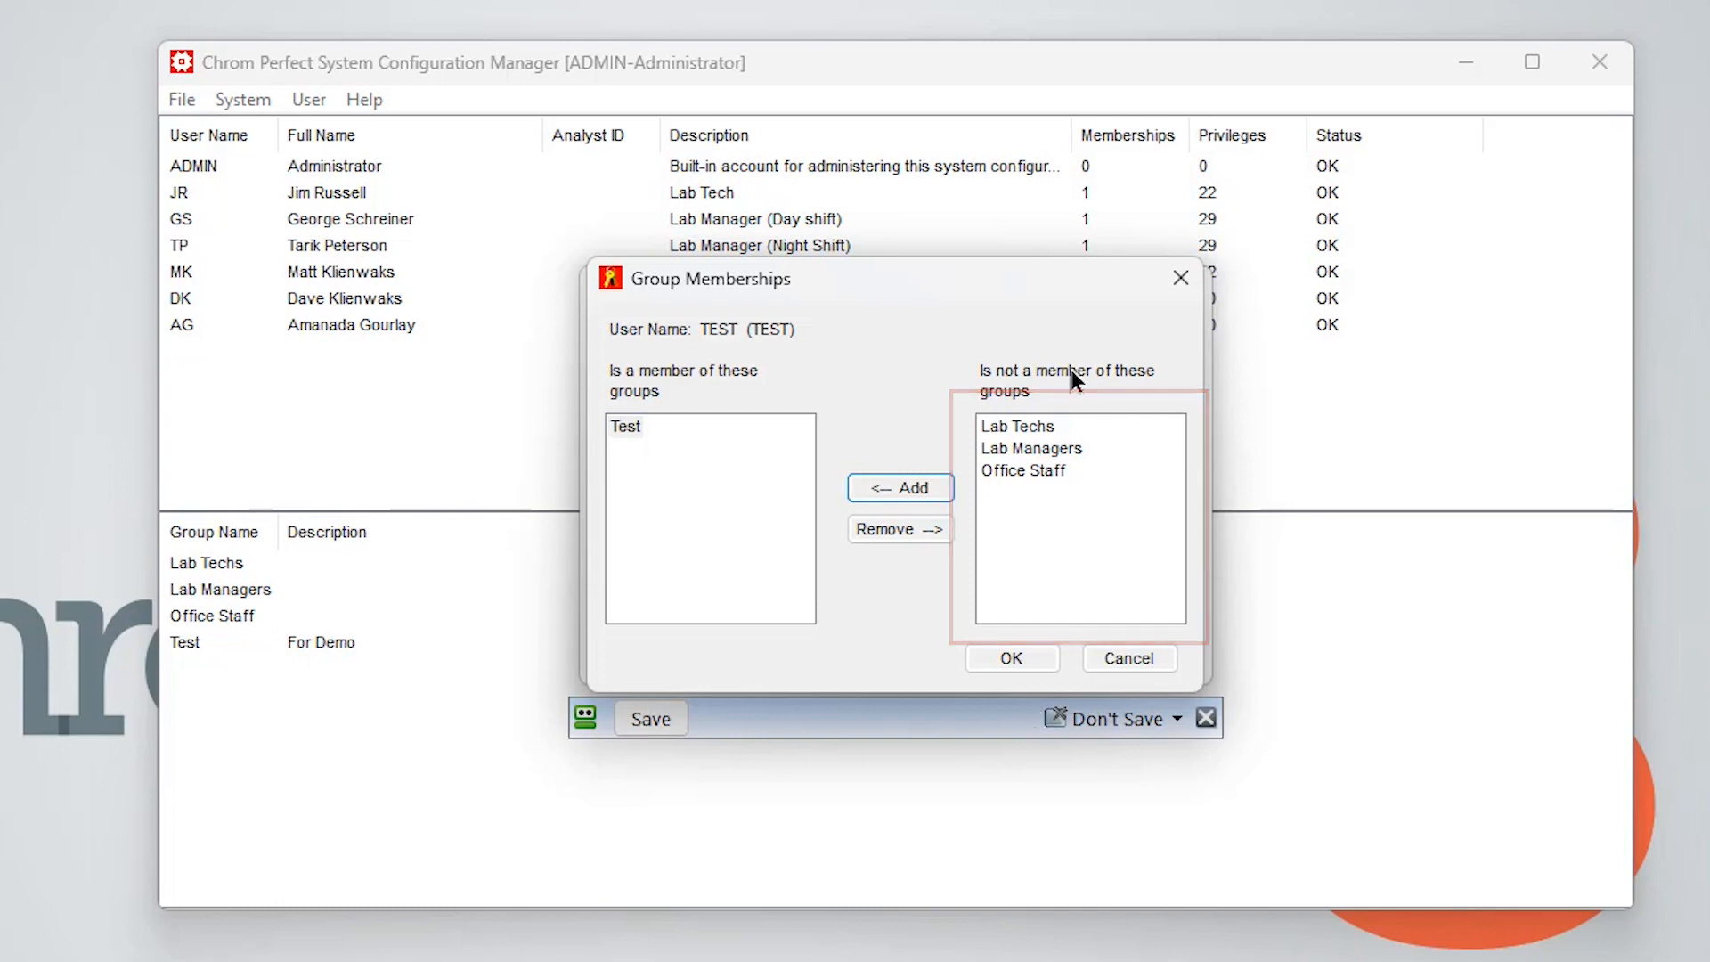
left_click(1040, 426)
left_click(927, 485)
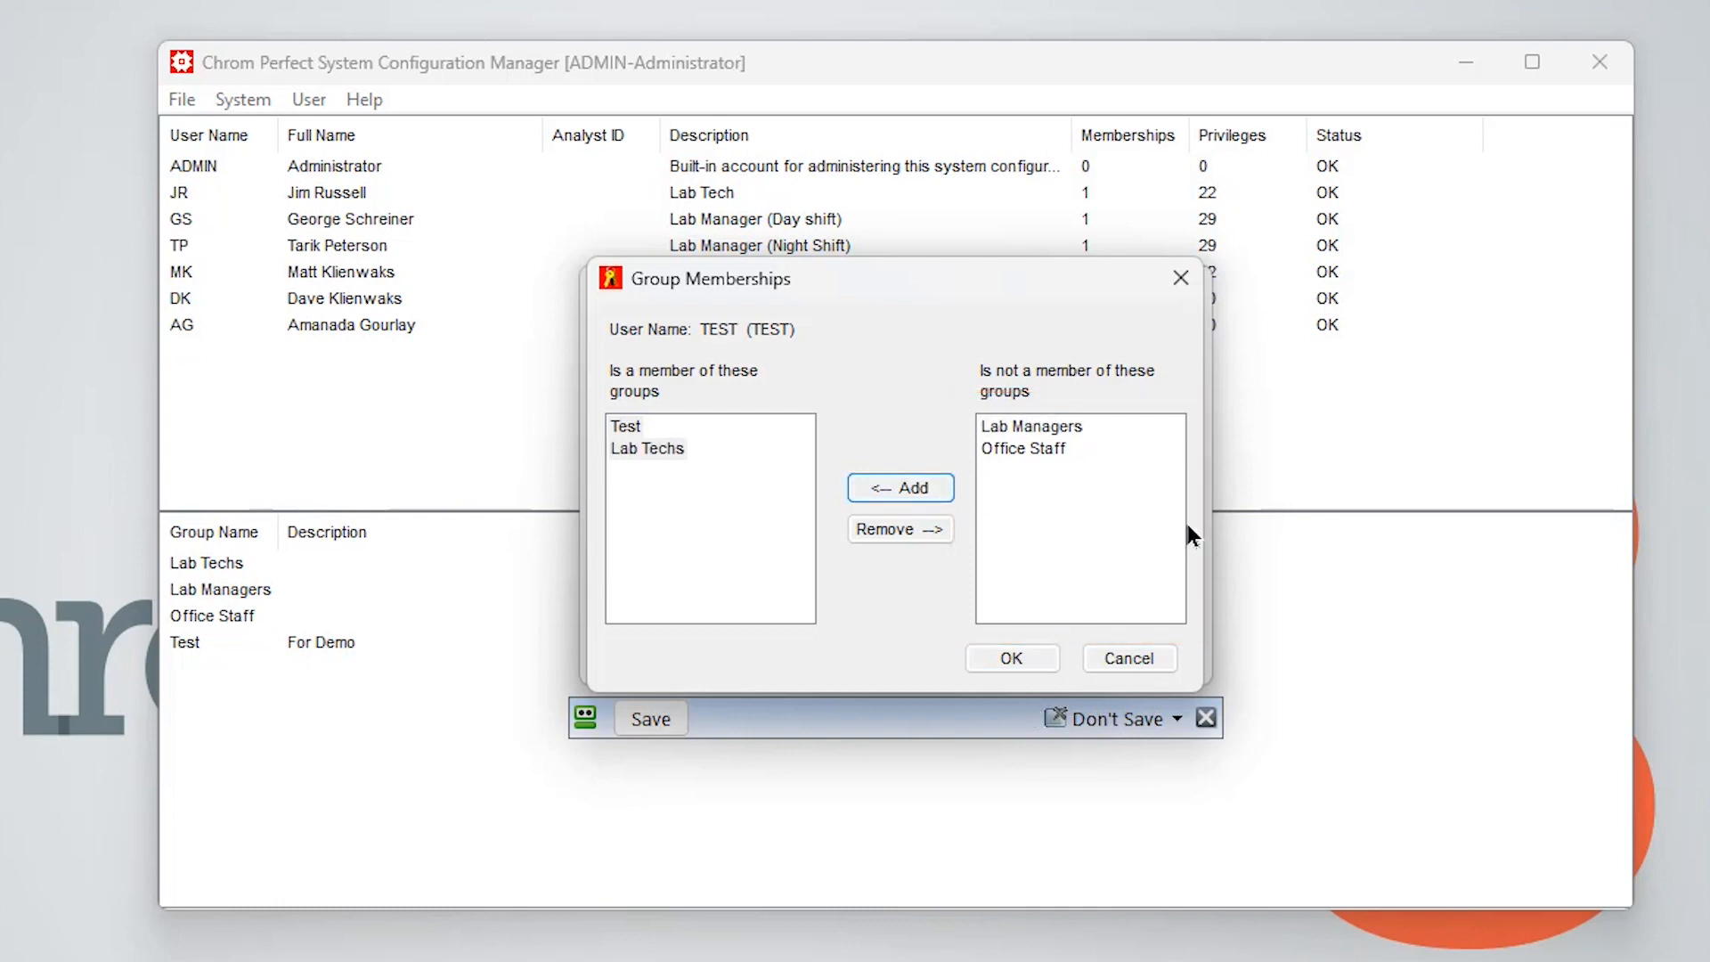
left_click(1077, 426)
left_click(907, 486)
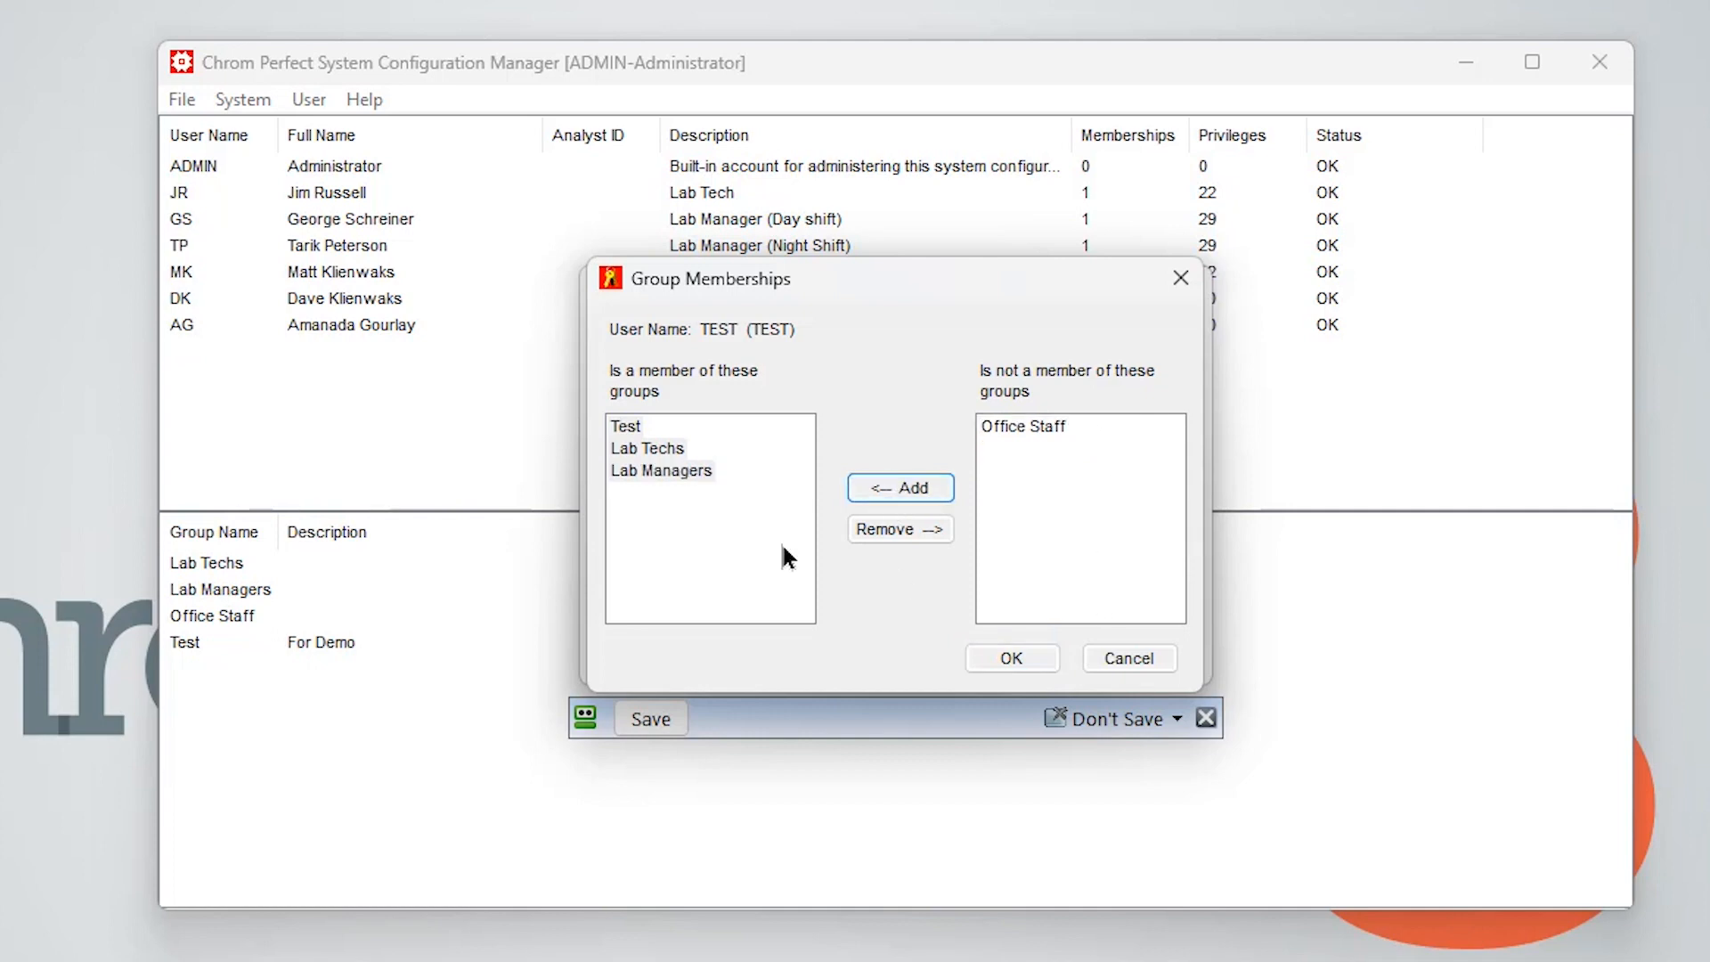
left_click(673, 470)
left_click(871, 527)
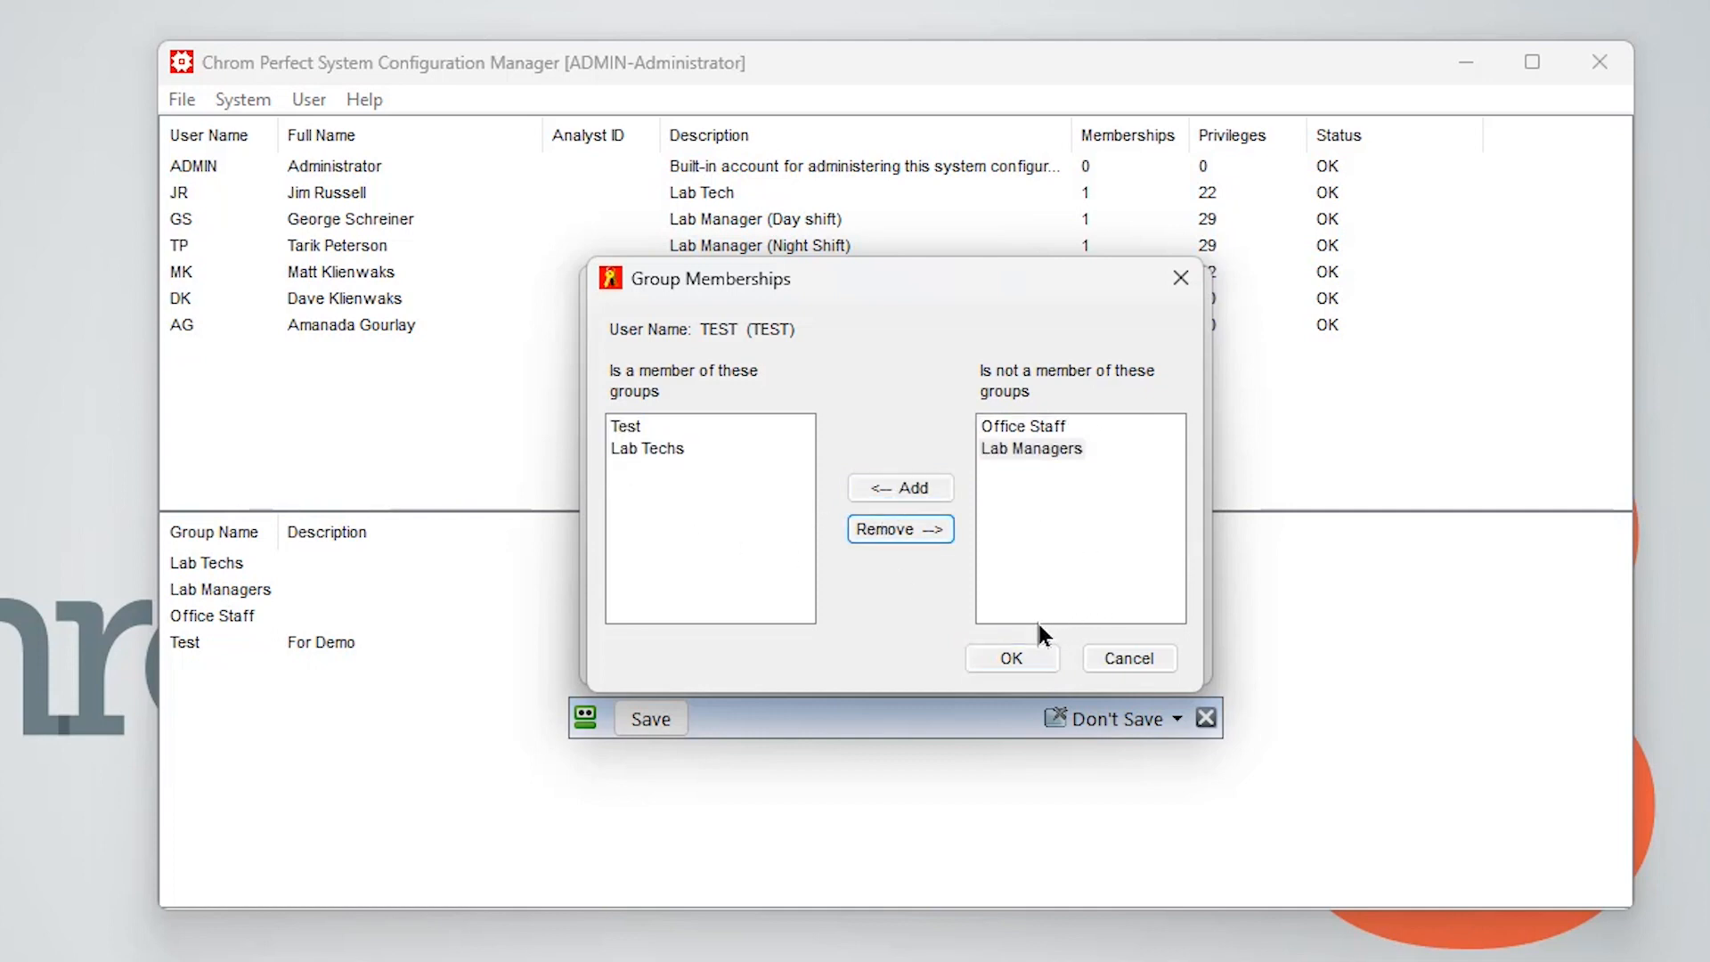
left_click(1016, 660)
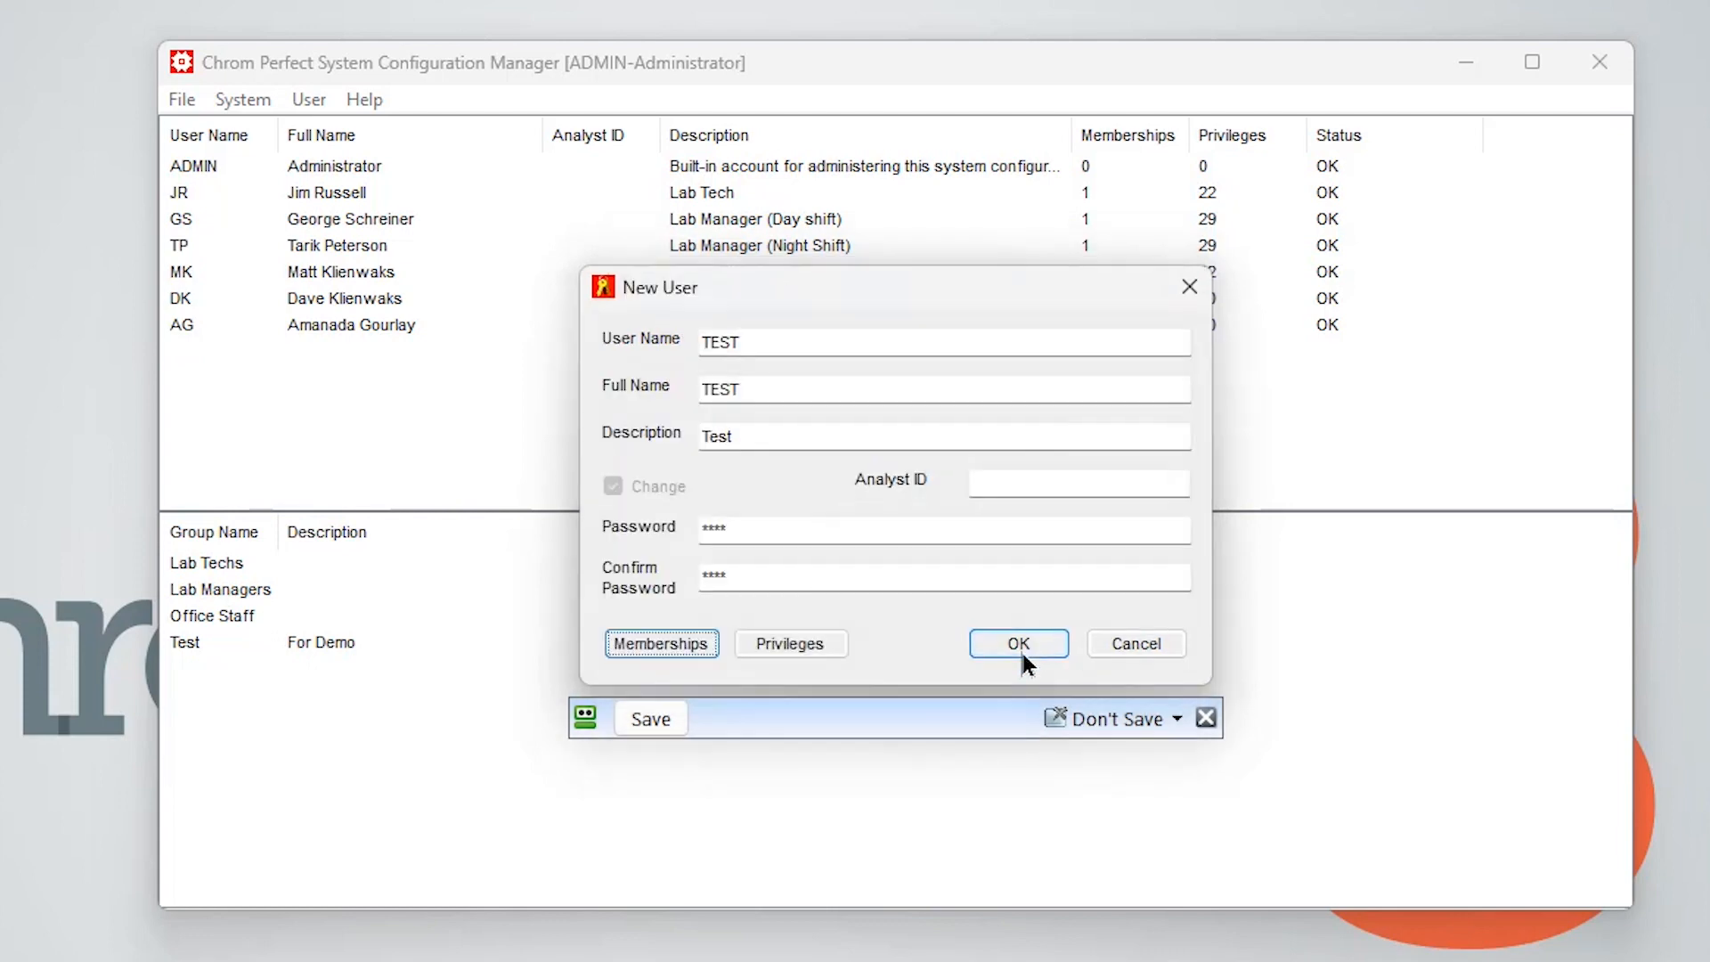
Review the new user's privileges on every tab, then cancel the privileges and the new user
left_click(817, 660)
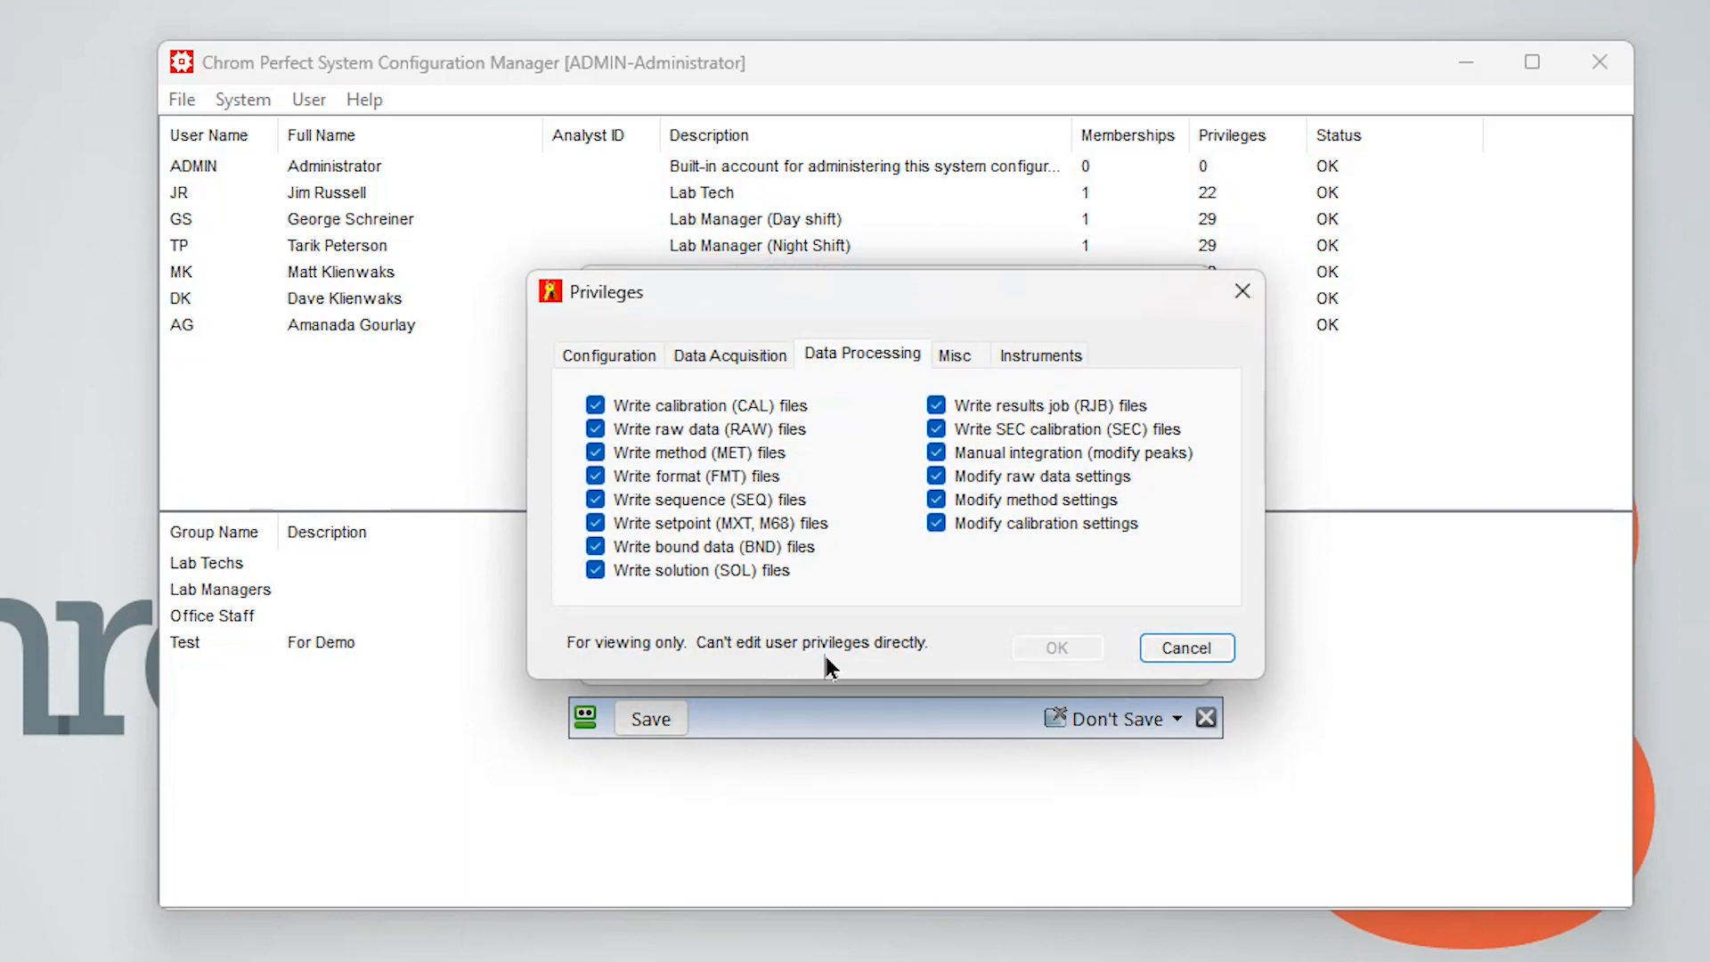
left_click(623, 353)
left_click(709, 352)
left_click(821, 357)
left_click(949, 355)
left_click(1022, 353)
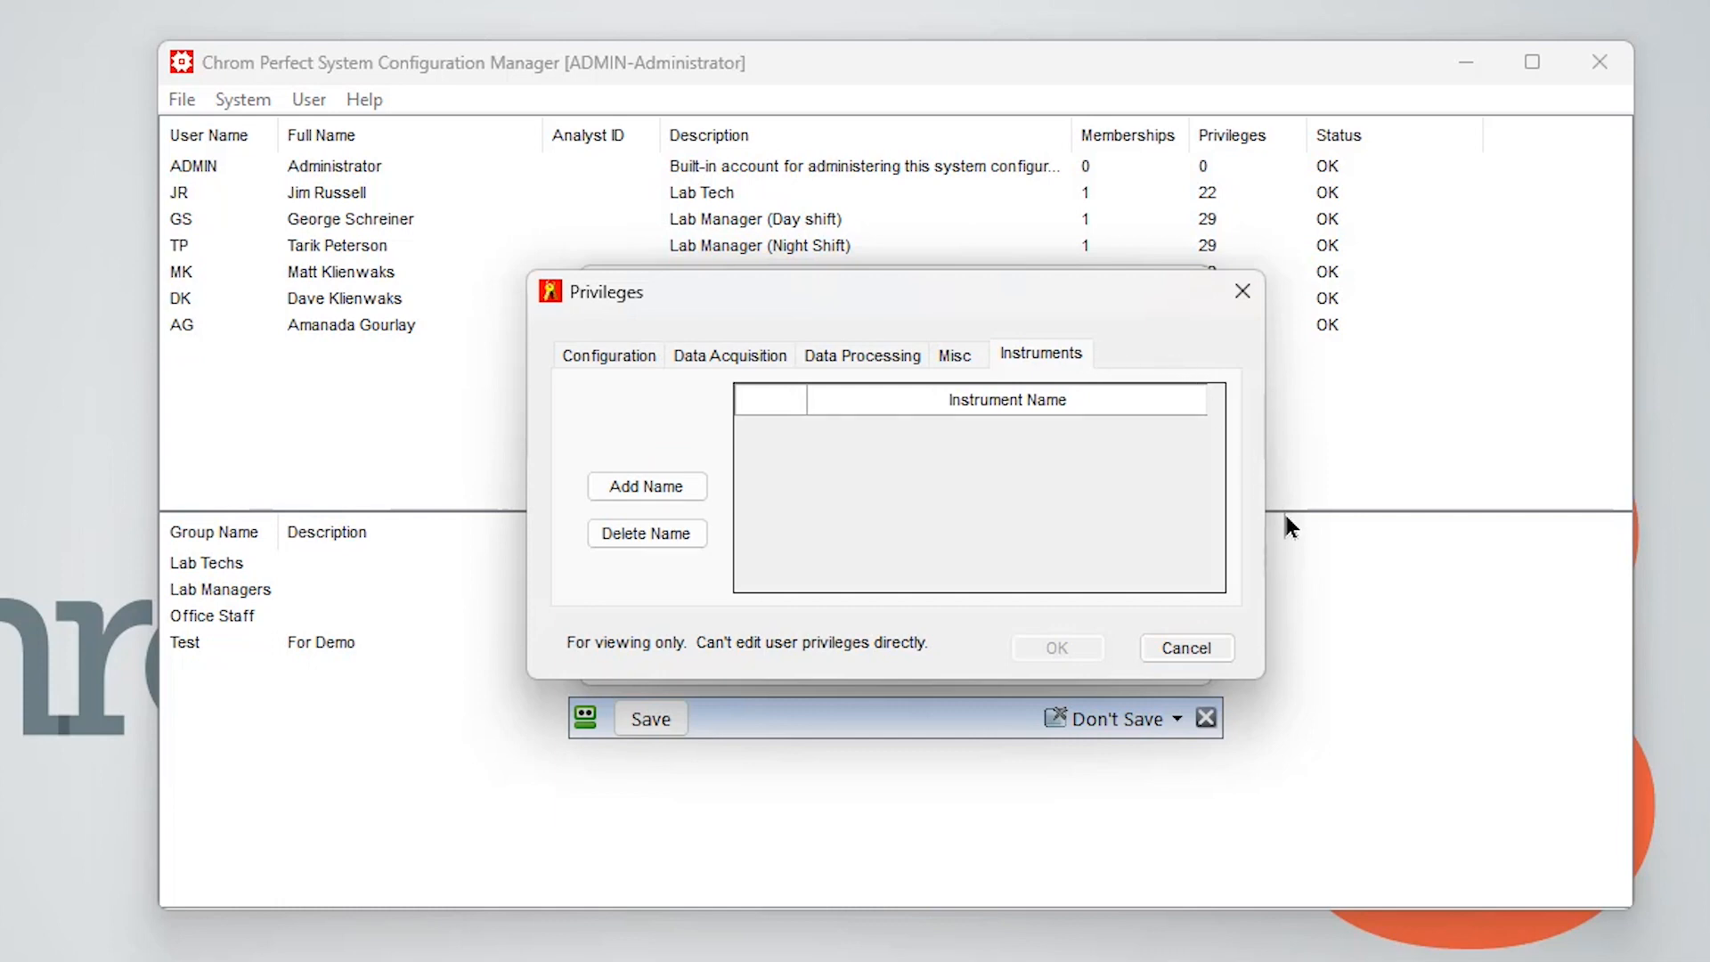
left_click(621, 352)
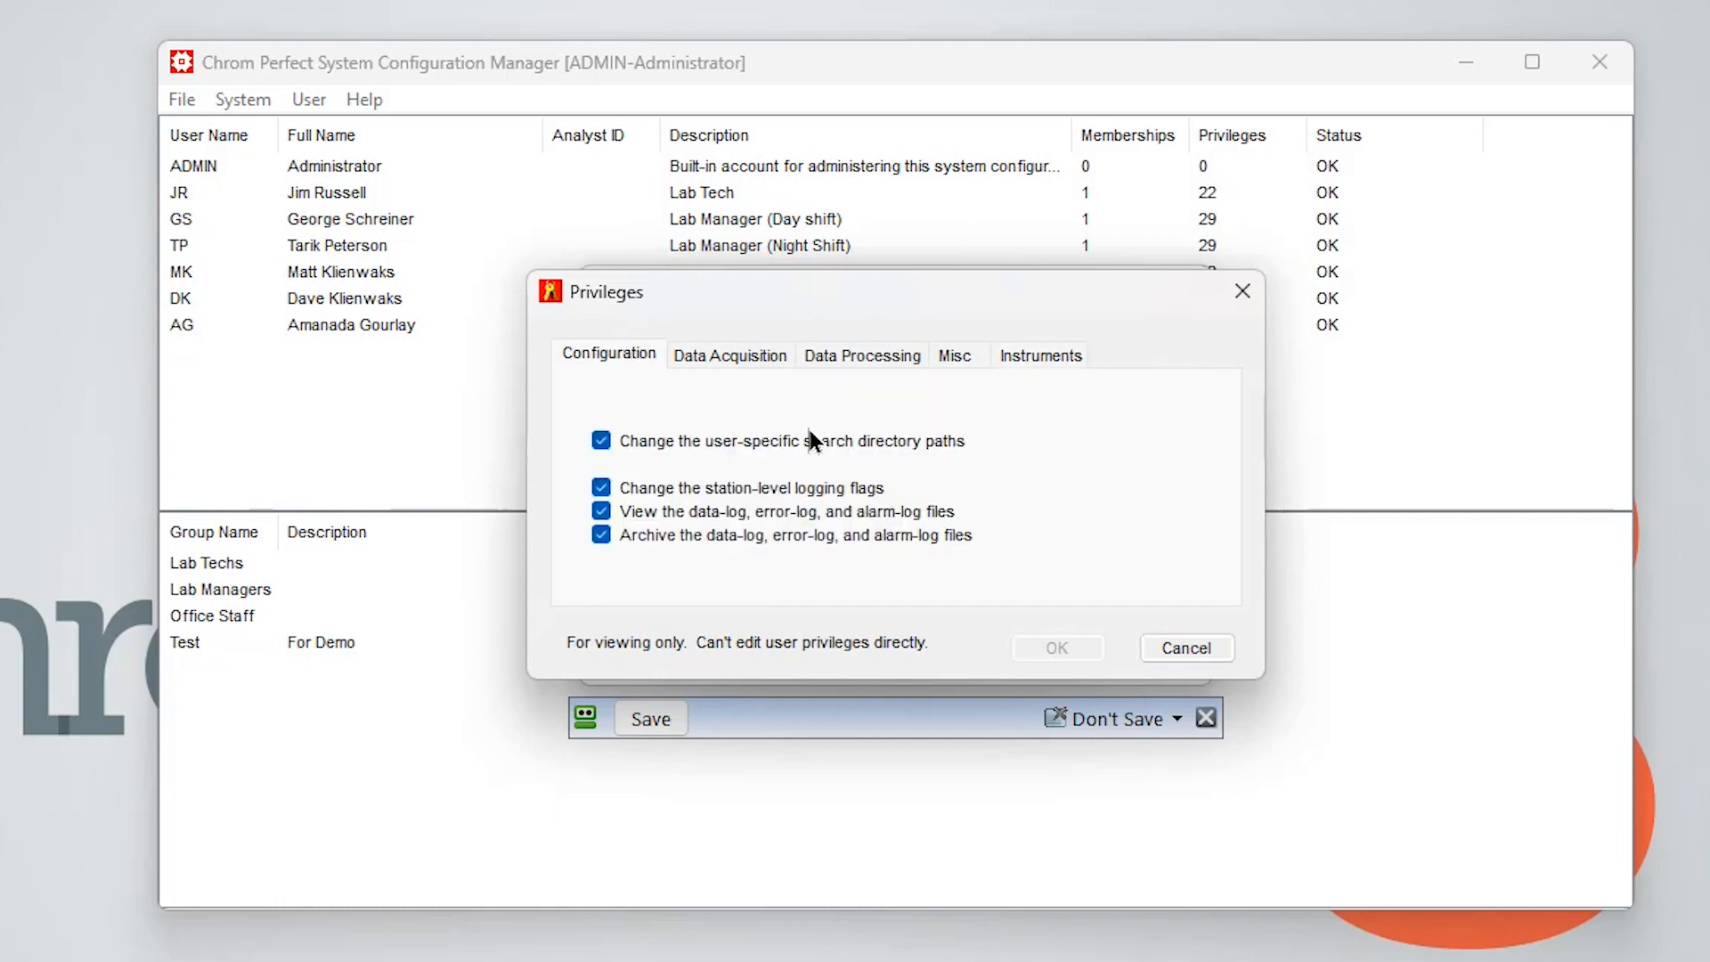
left_click(1187, 648)
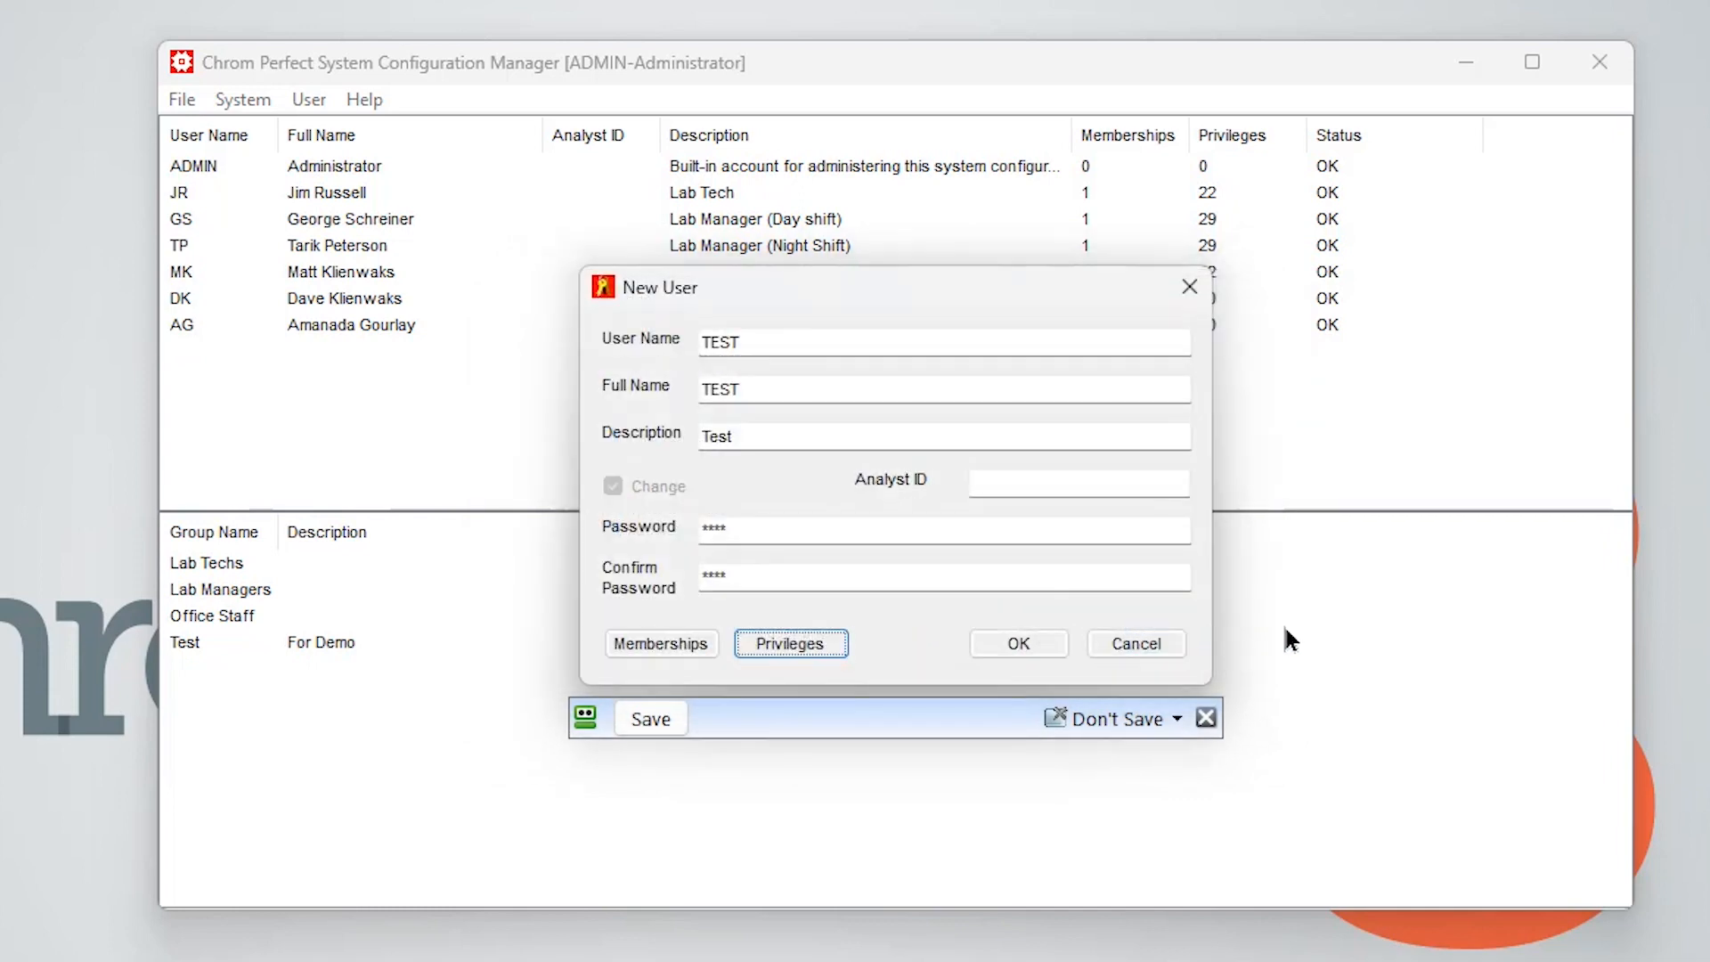
left_click(1119, 641)
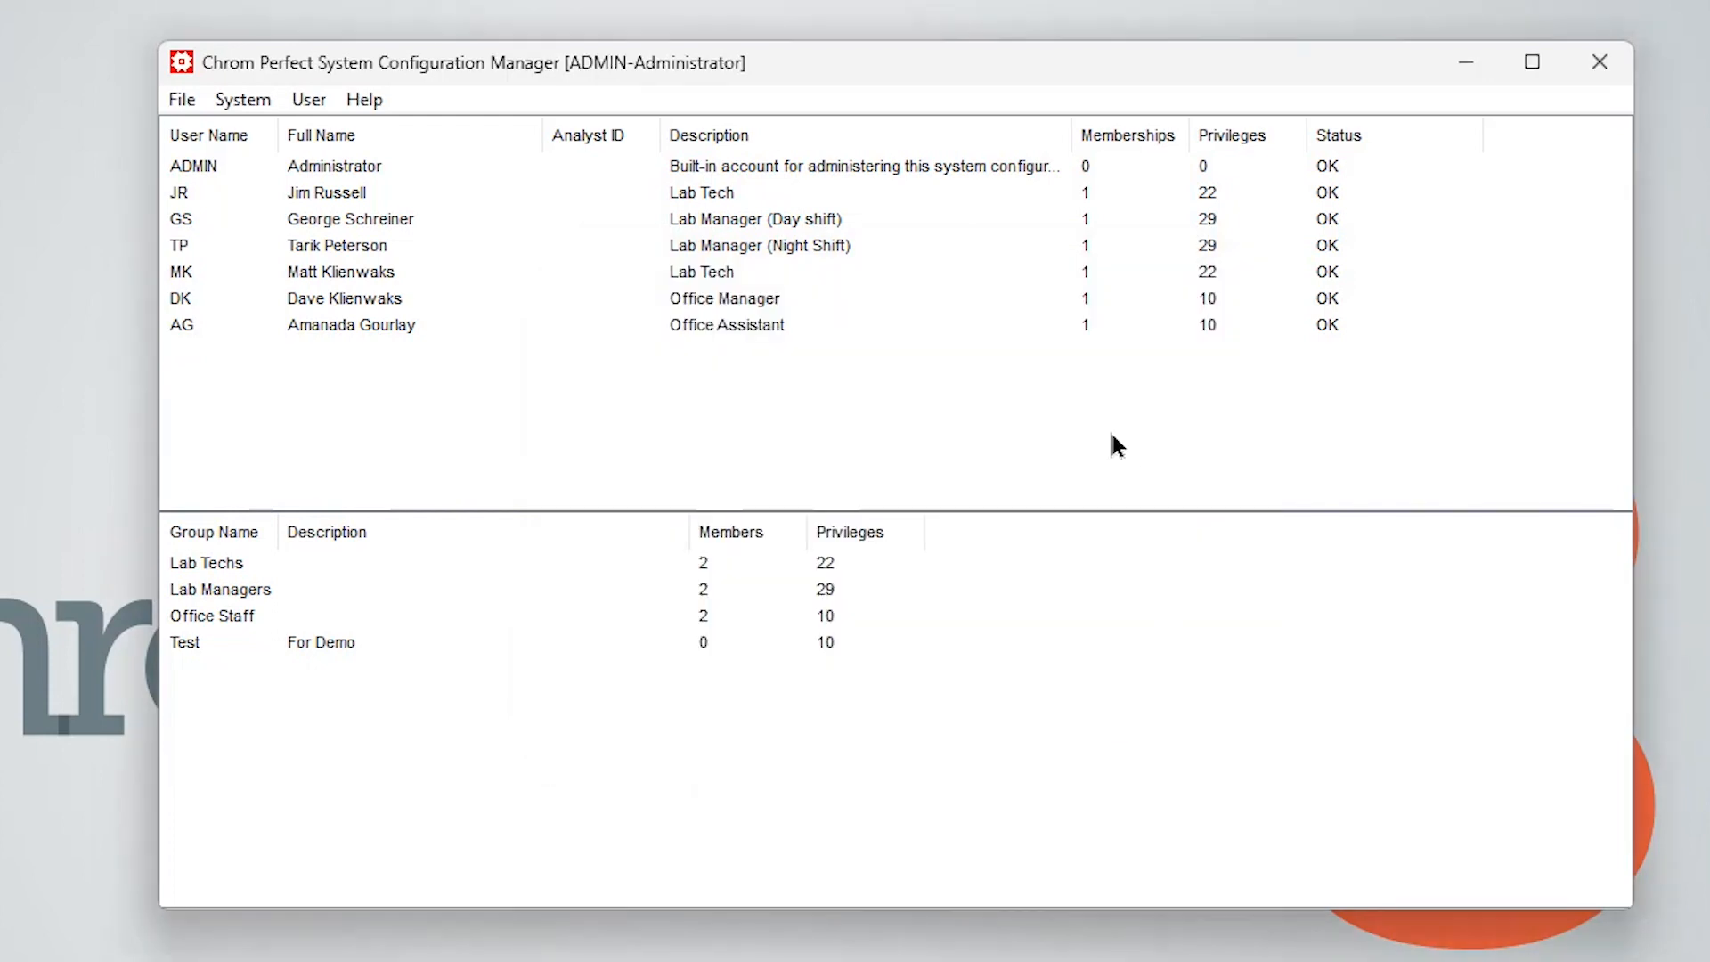
Try to copy a user without selecting one and dismiss the error
left_click(308, 100)
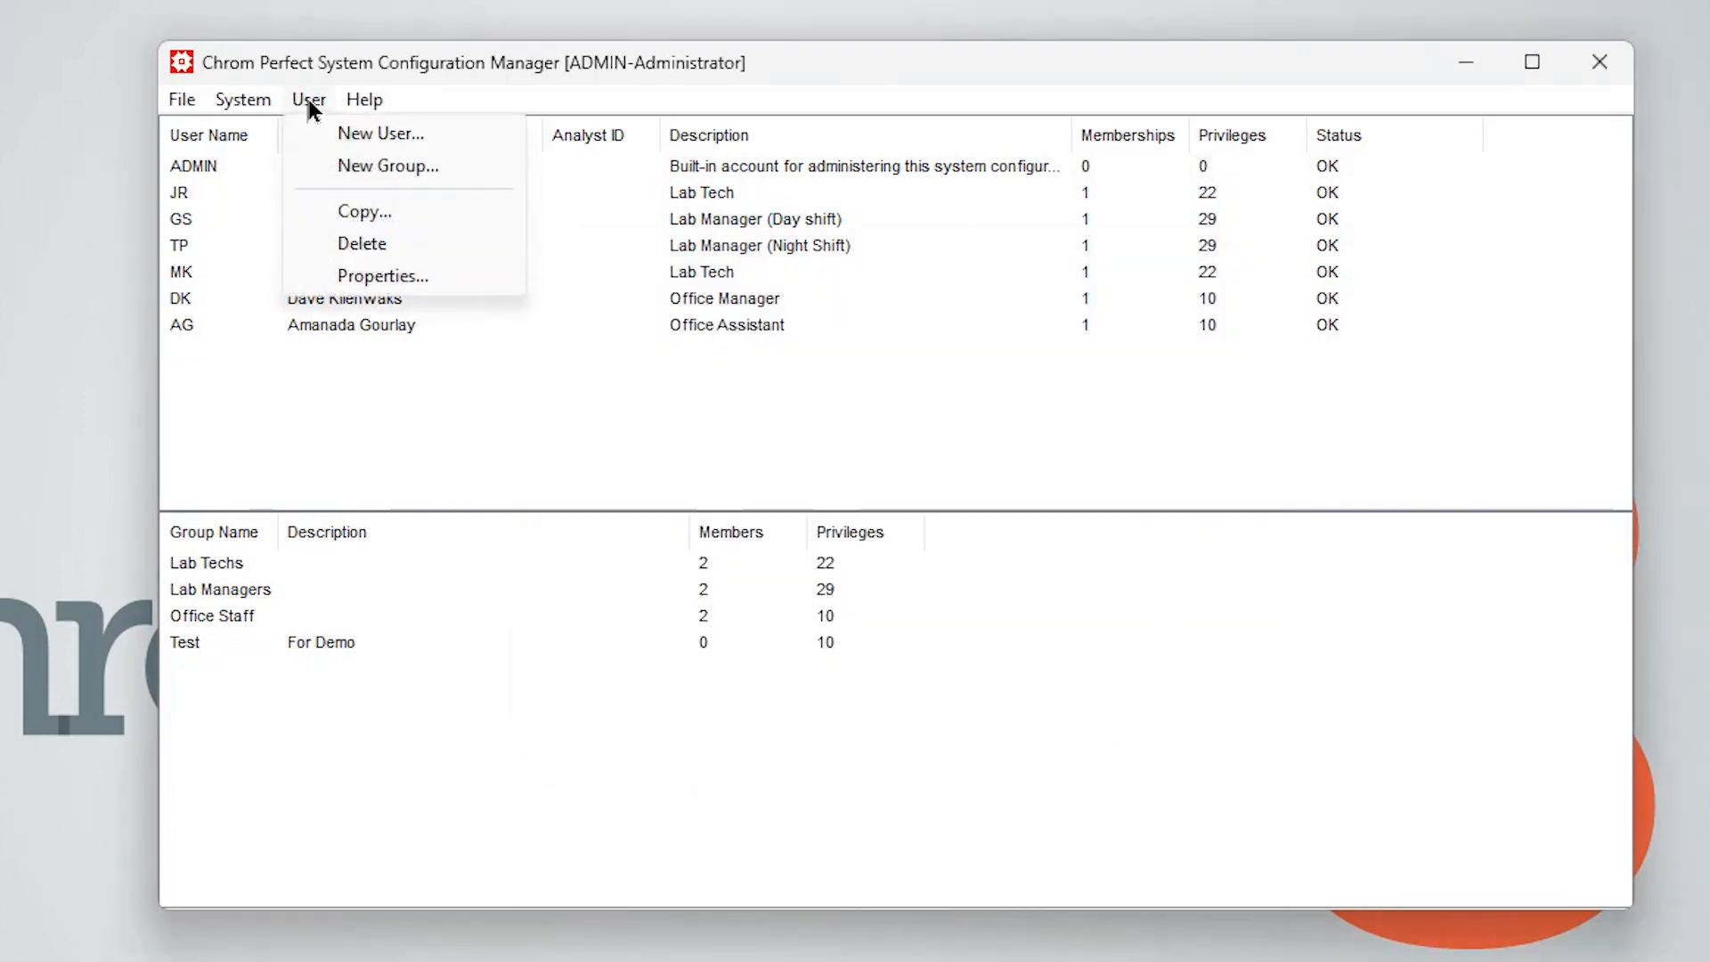
left_click(374, 213)
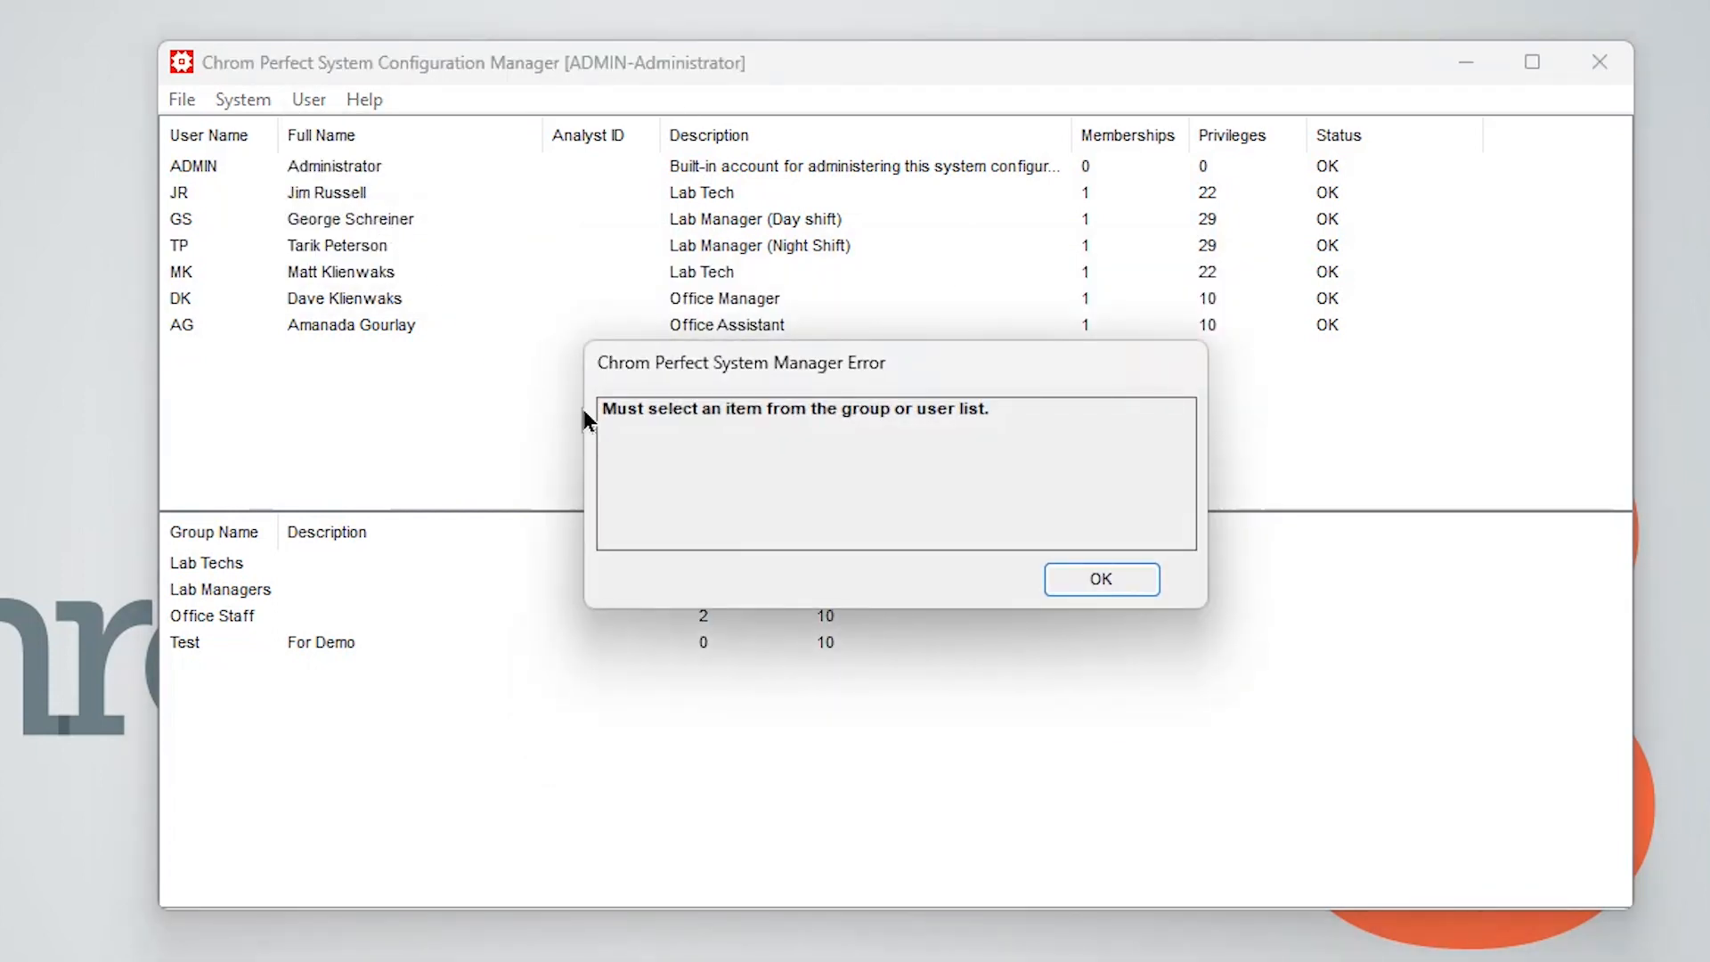
left_click(1044, 575)
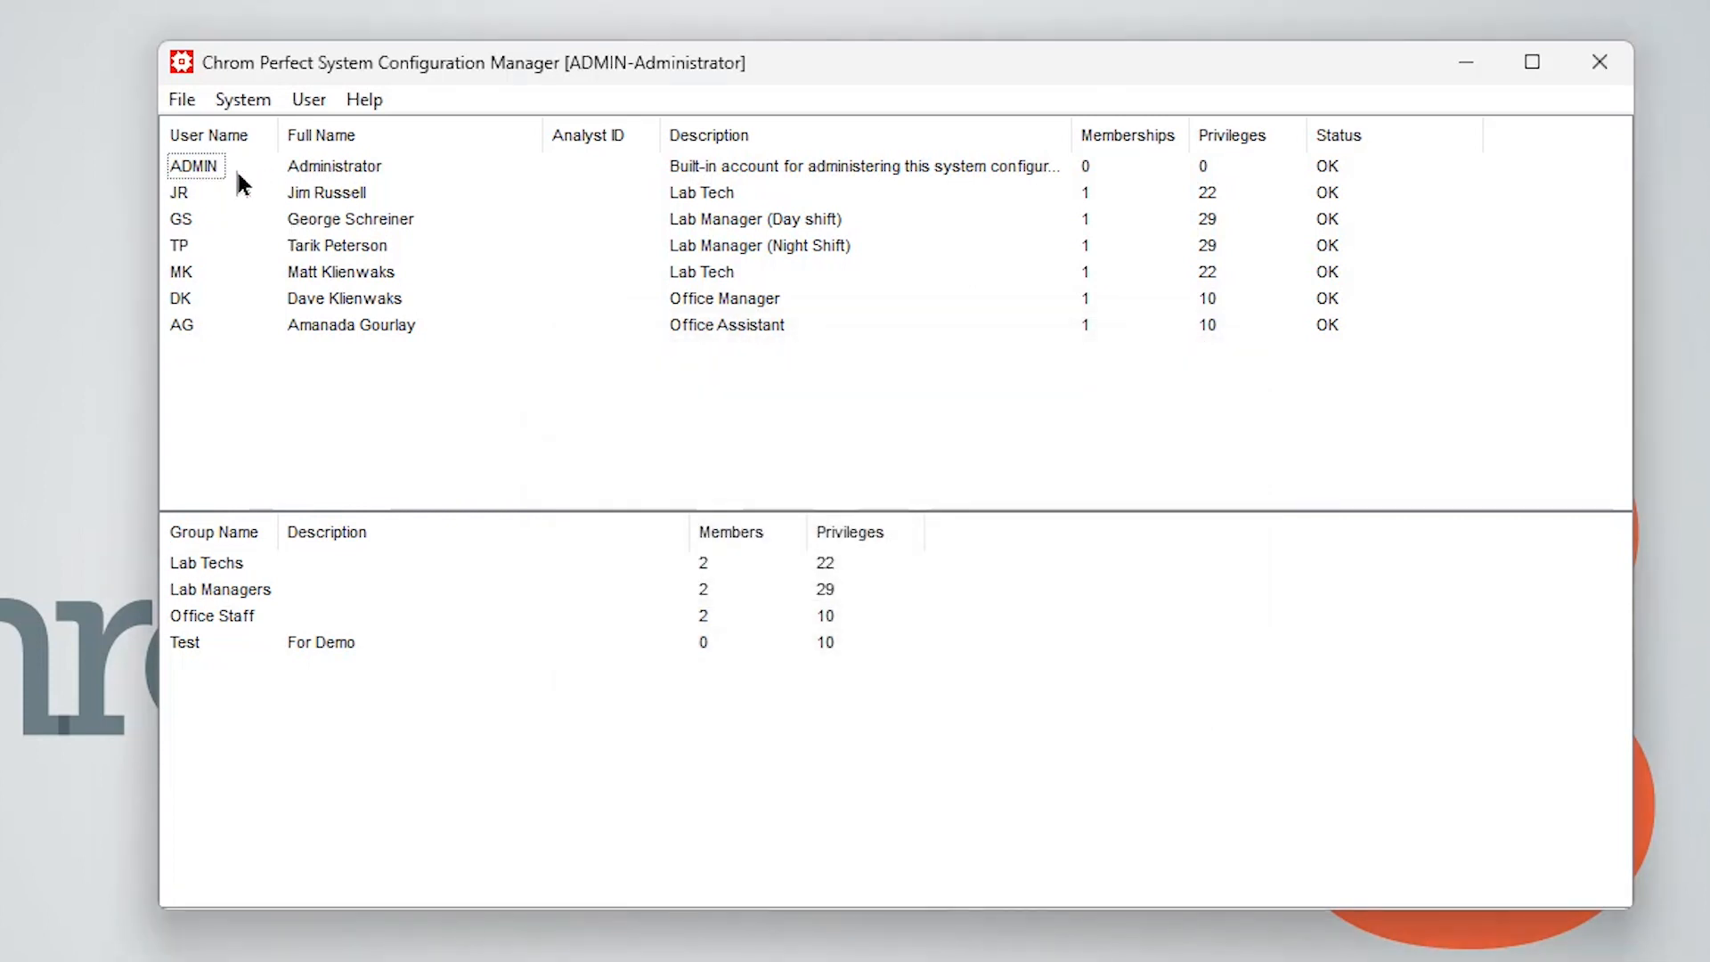
Copy the ADMIN user, then cancel the copied user
left_click(205, 169)
left_click(312, 100)
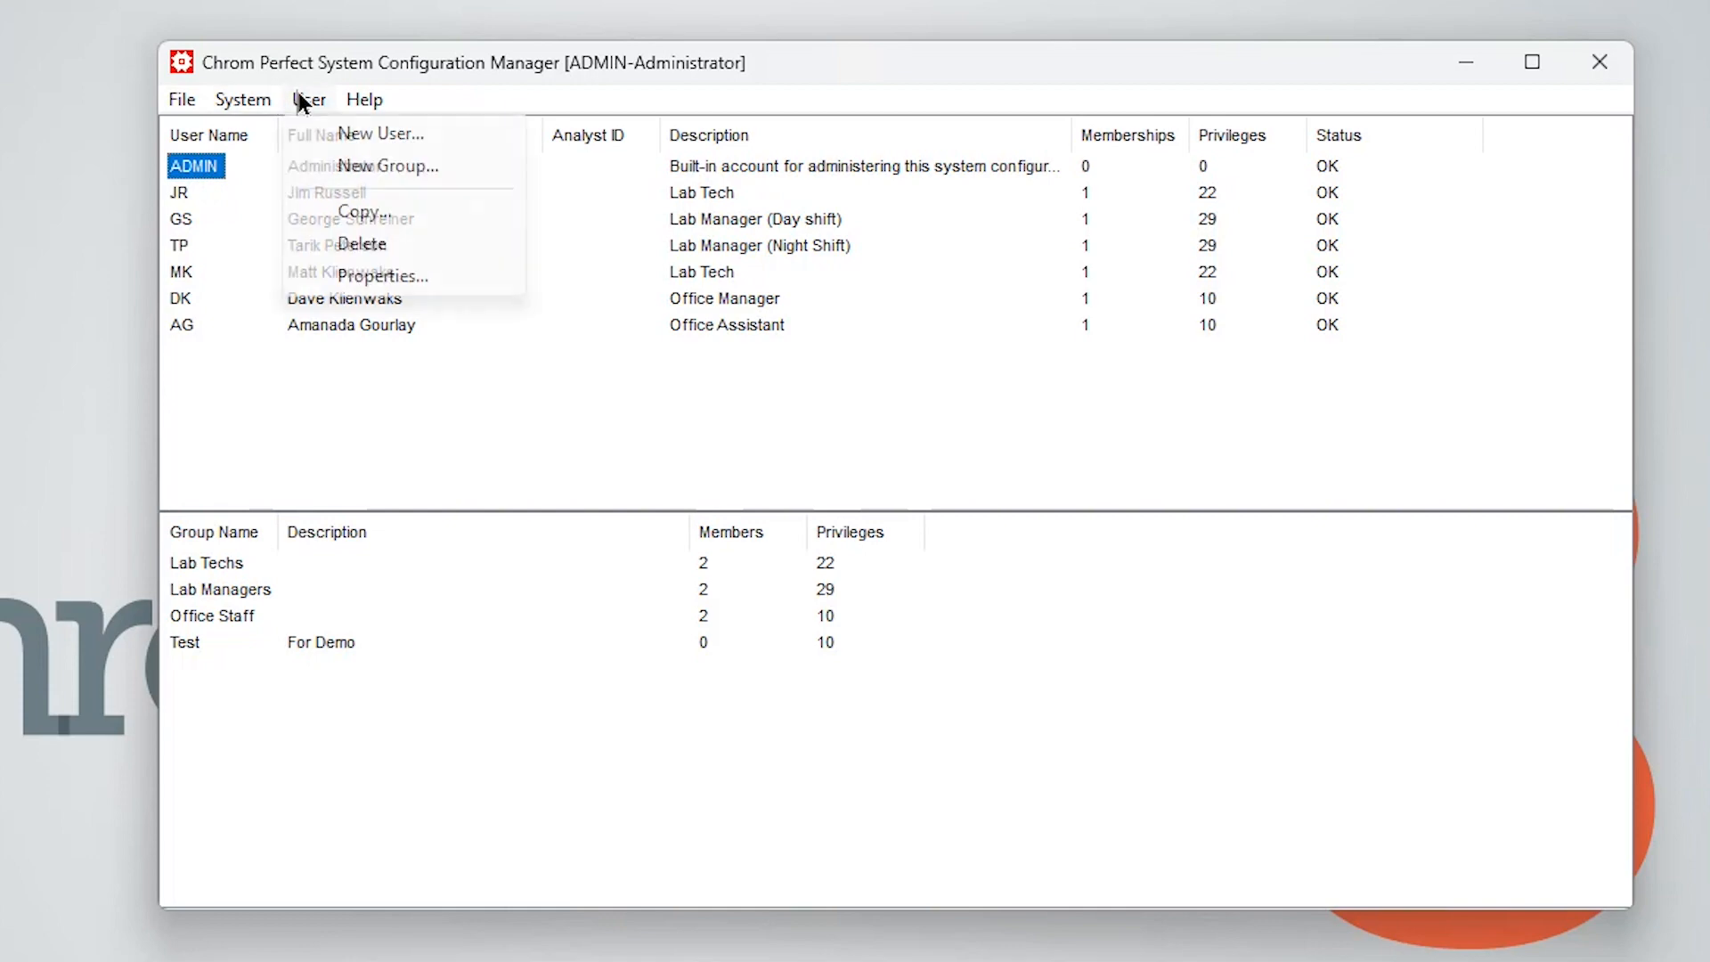
left_click(384, 217)
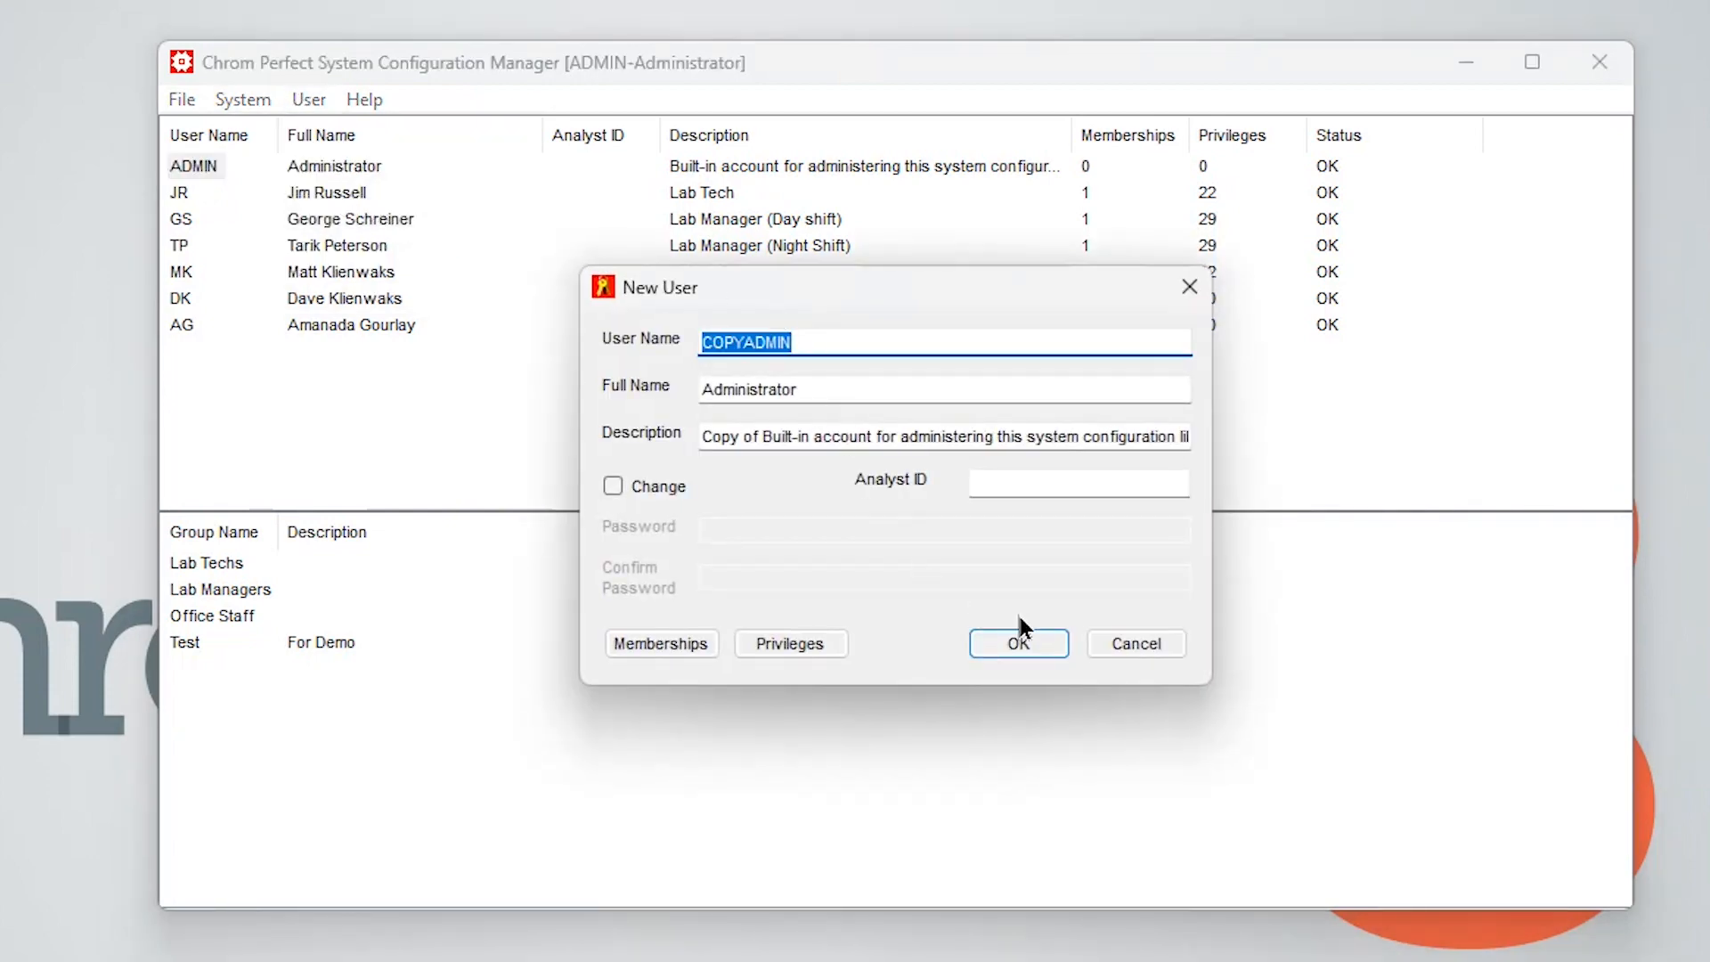
left_click(1154, 642)
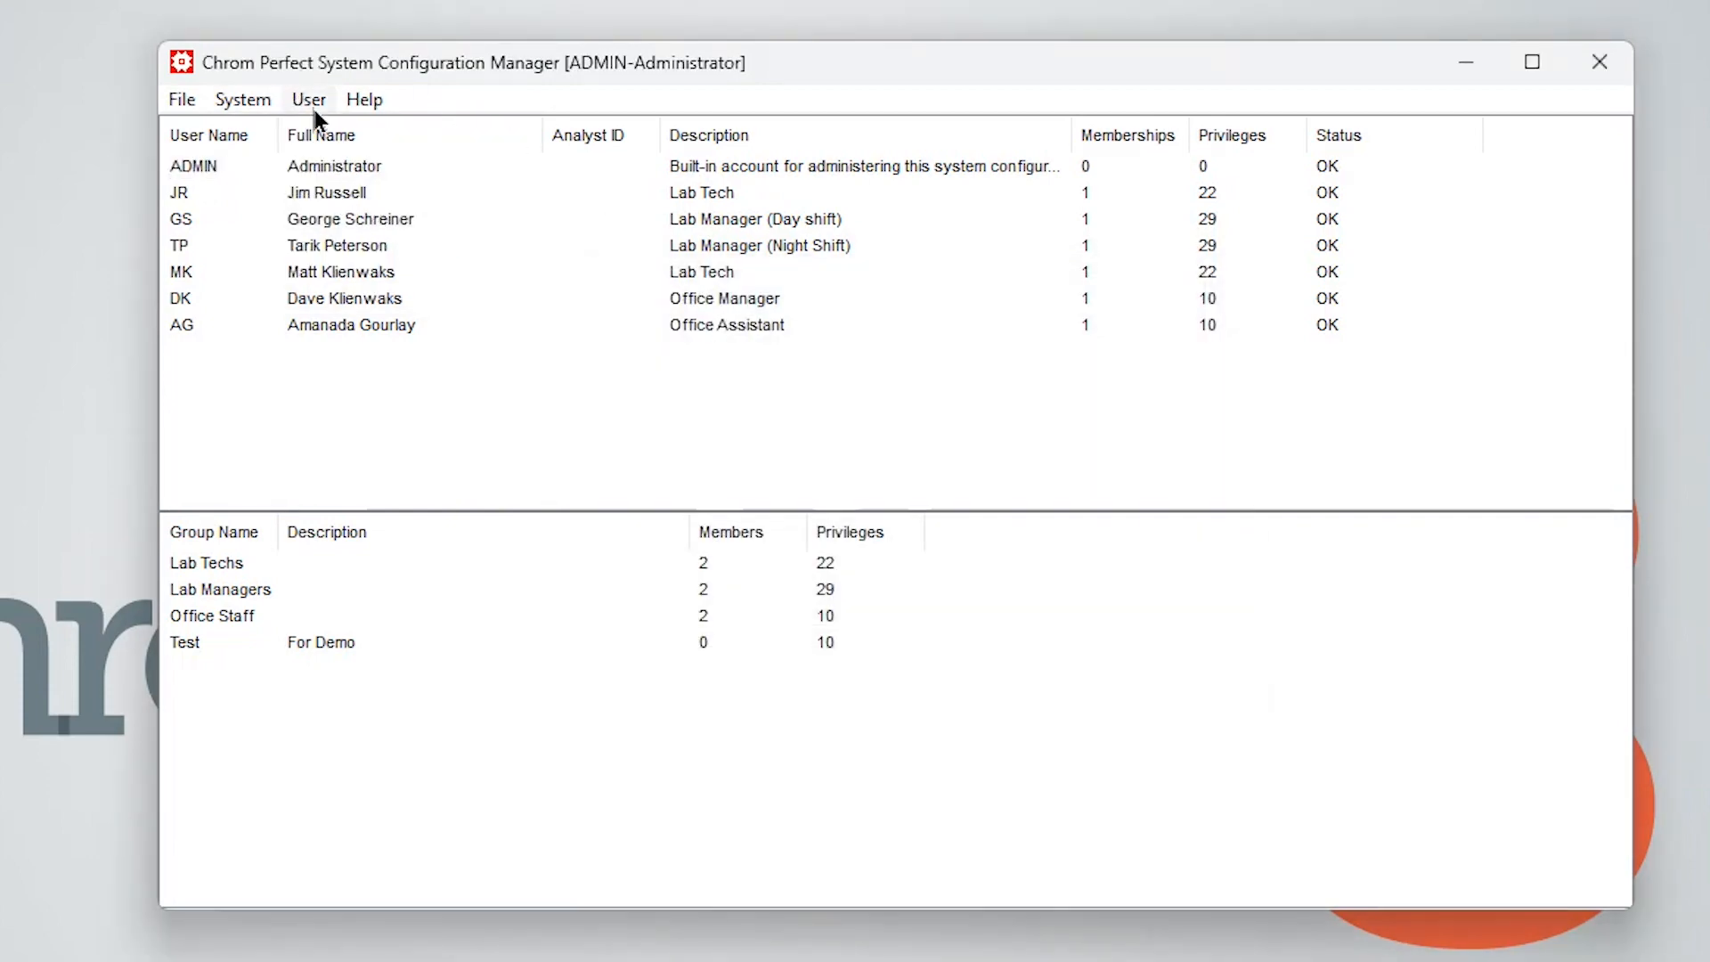
Delete the first Lab Tech user from the user list
left_click(177, 195)
left_click(307, 100)
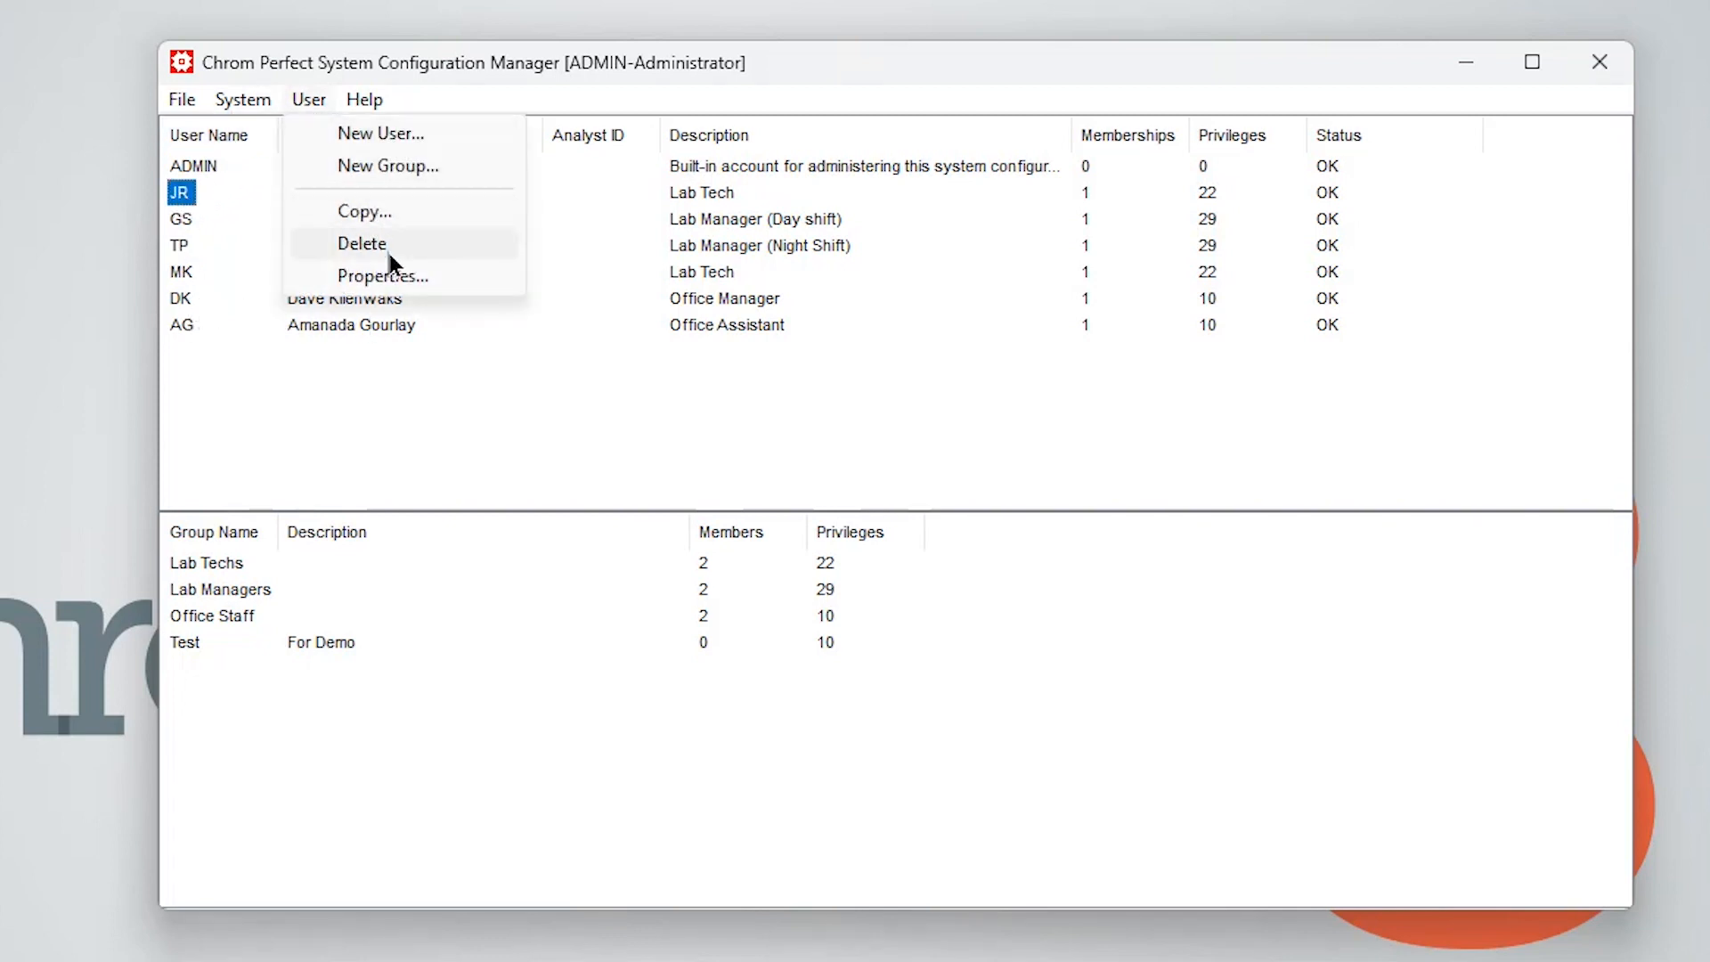
left_click(387, 248)
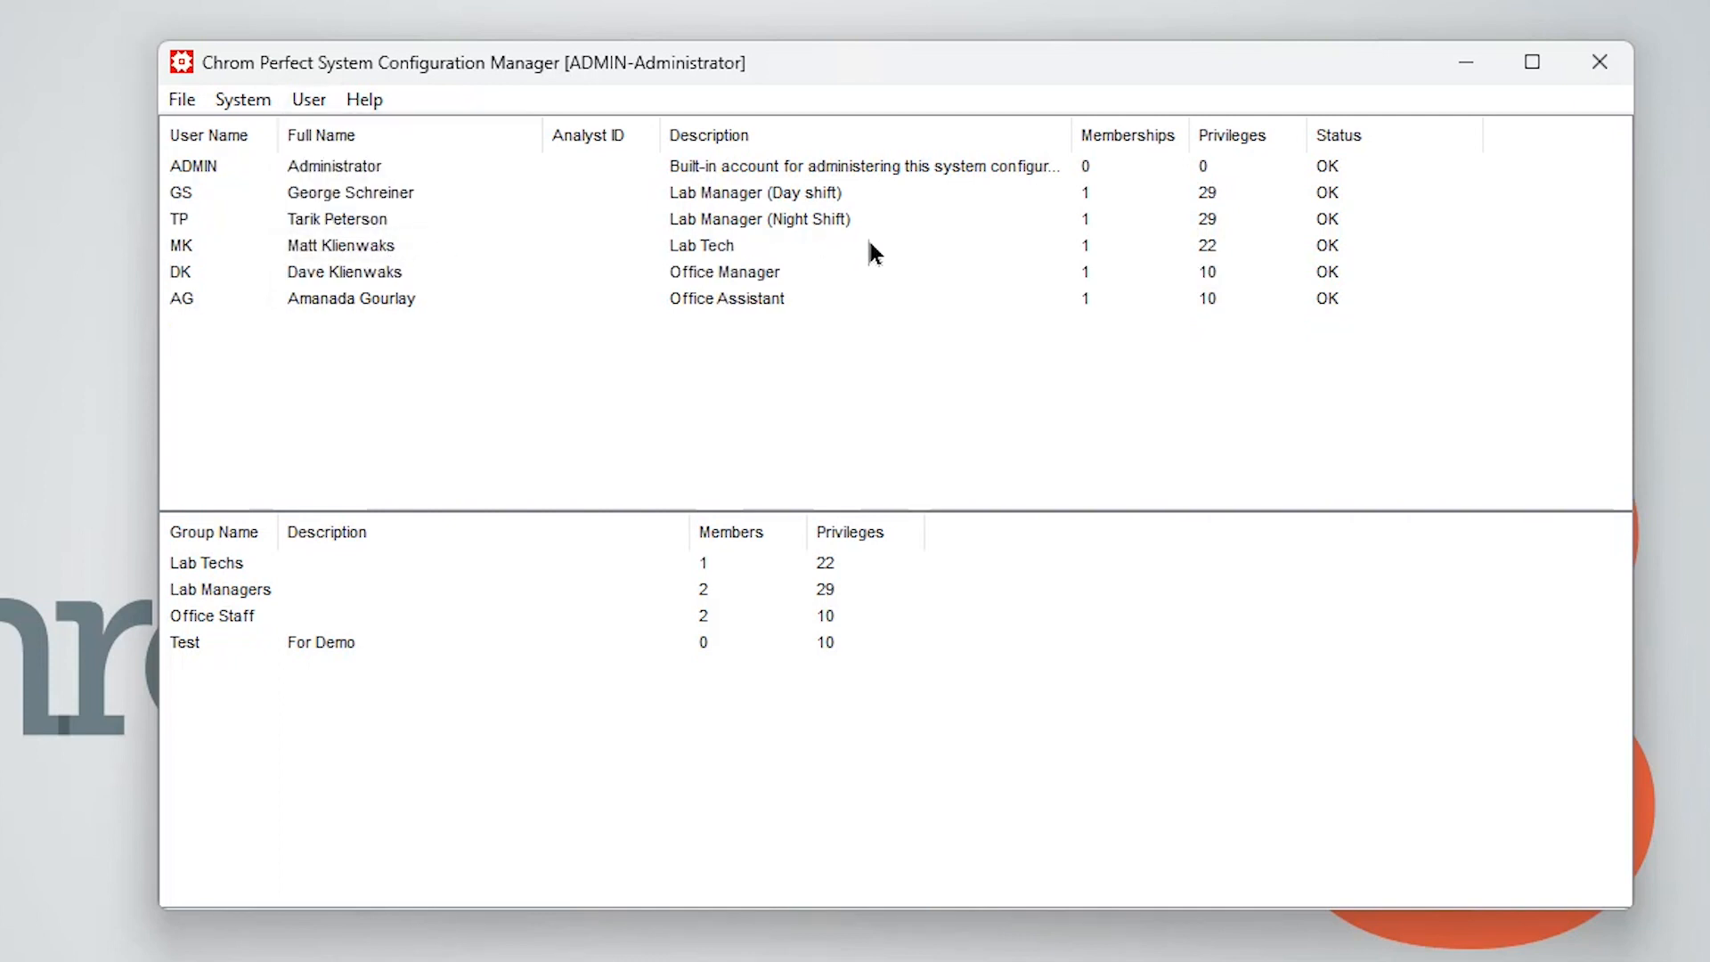
Open the Office Assistant user's properties and close them
double_click(180, 299)
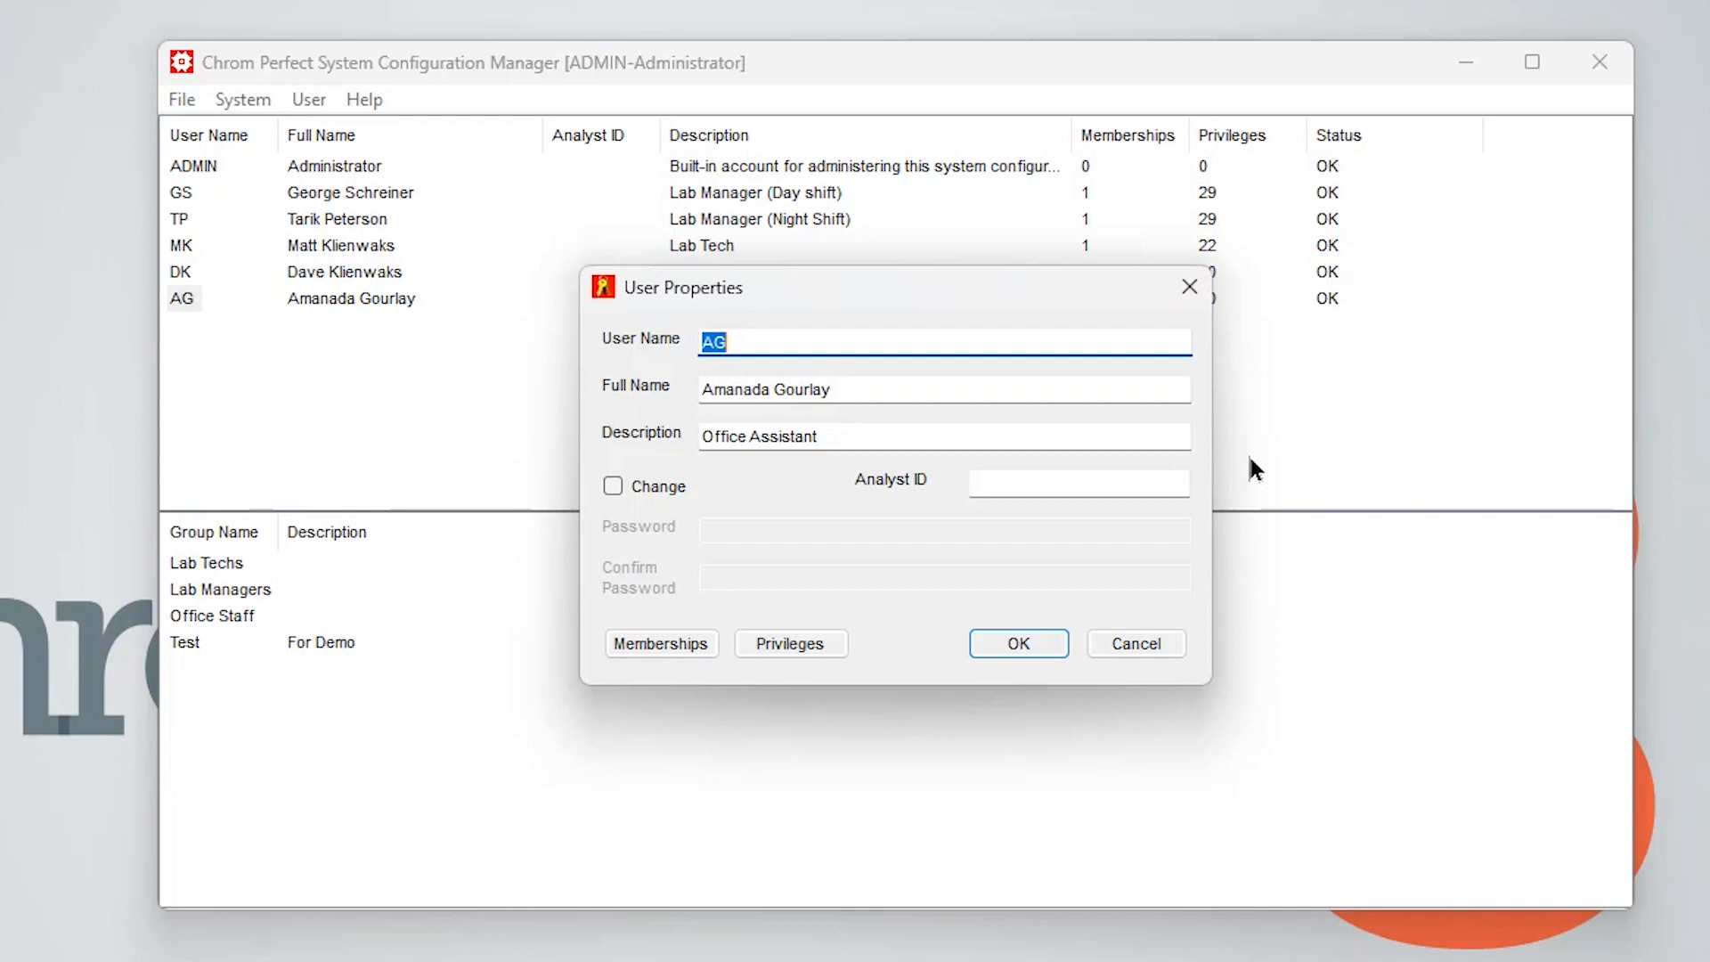
left_click(1189, 286)
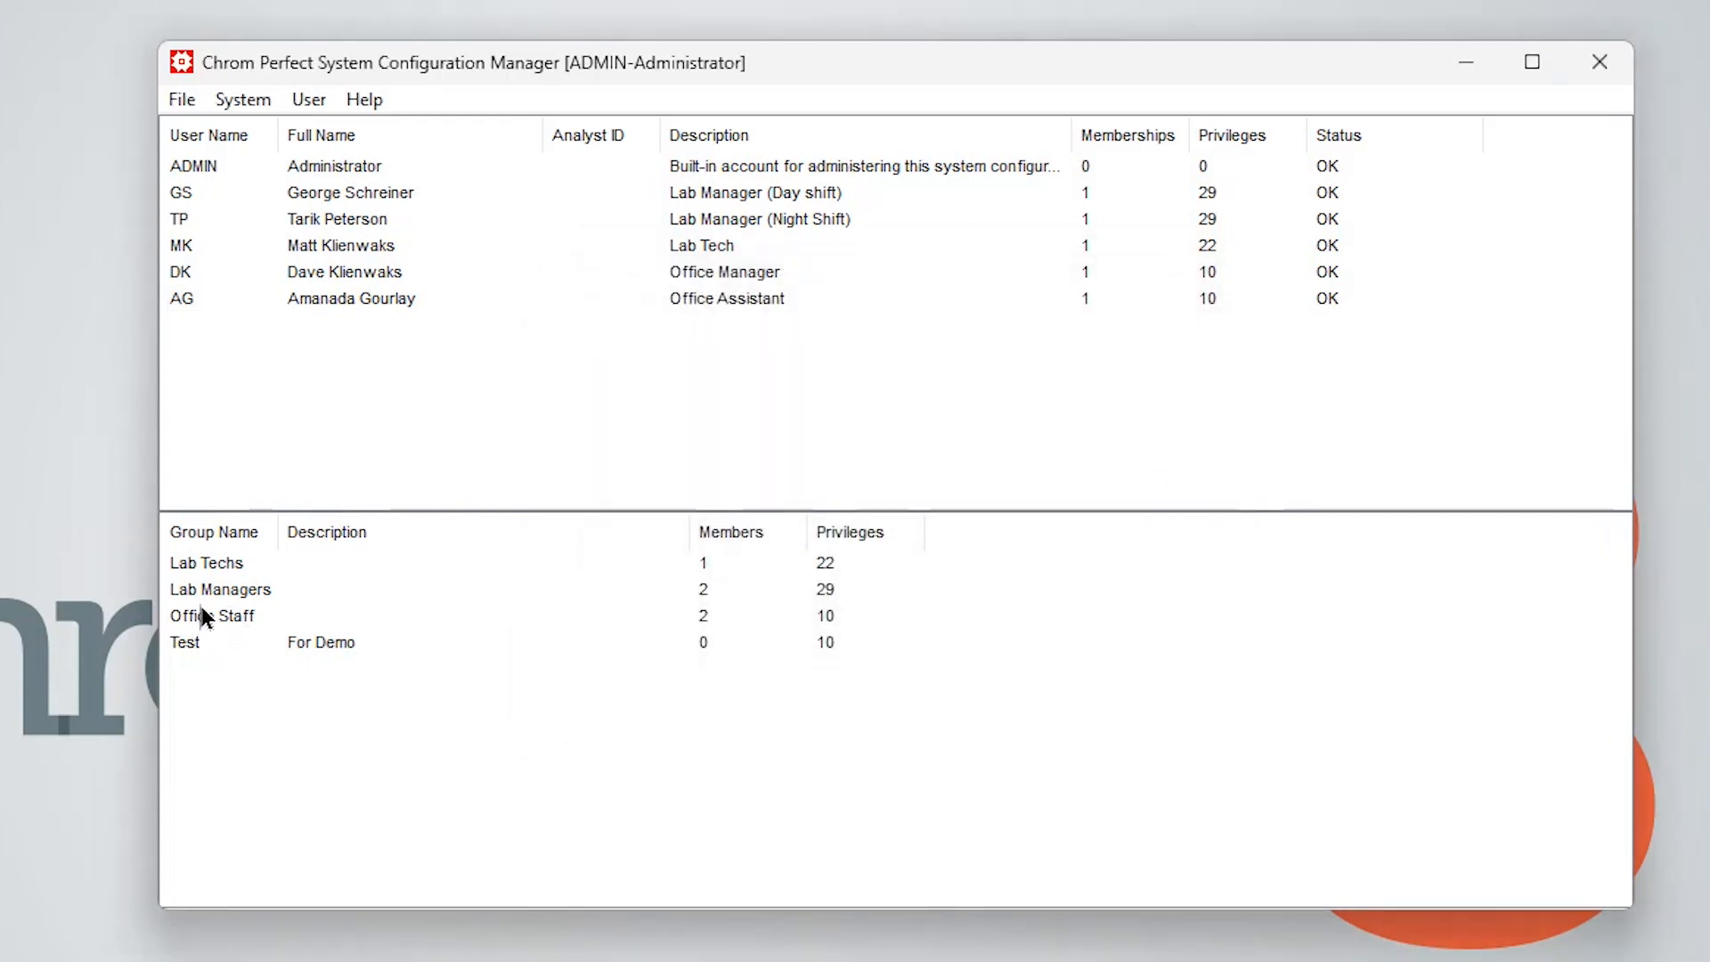
Open the Lab Techs group's membership list and add AG and TP as members
double_click(200, 563)
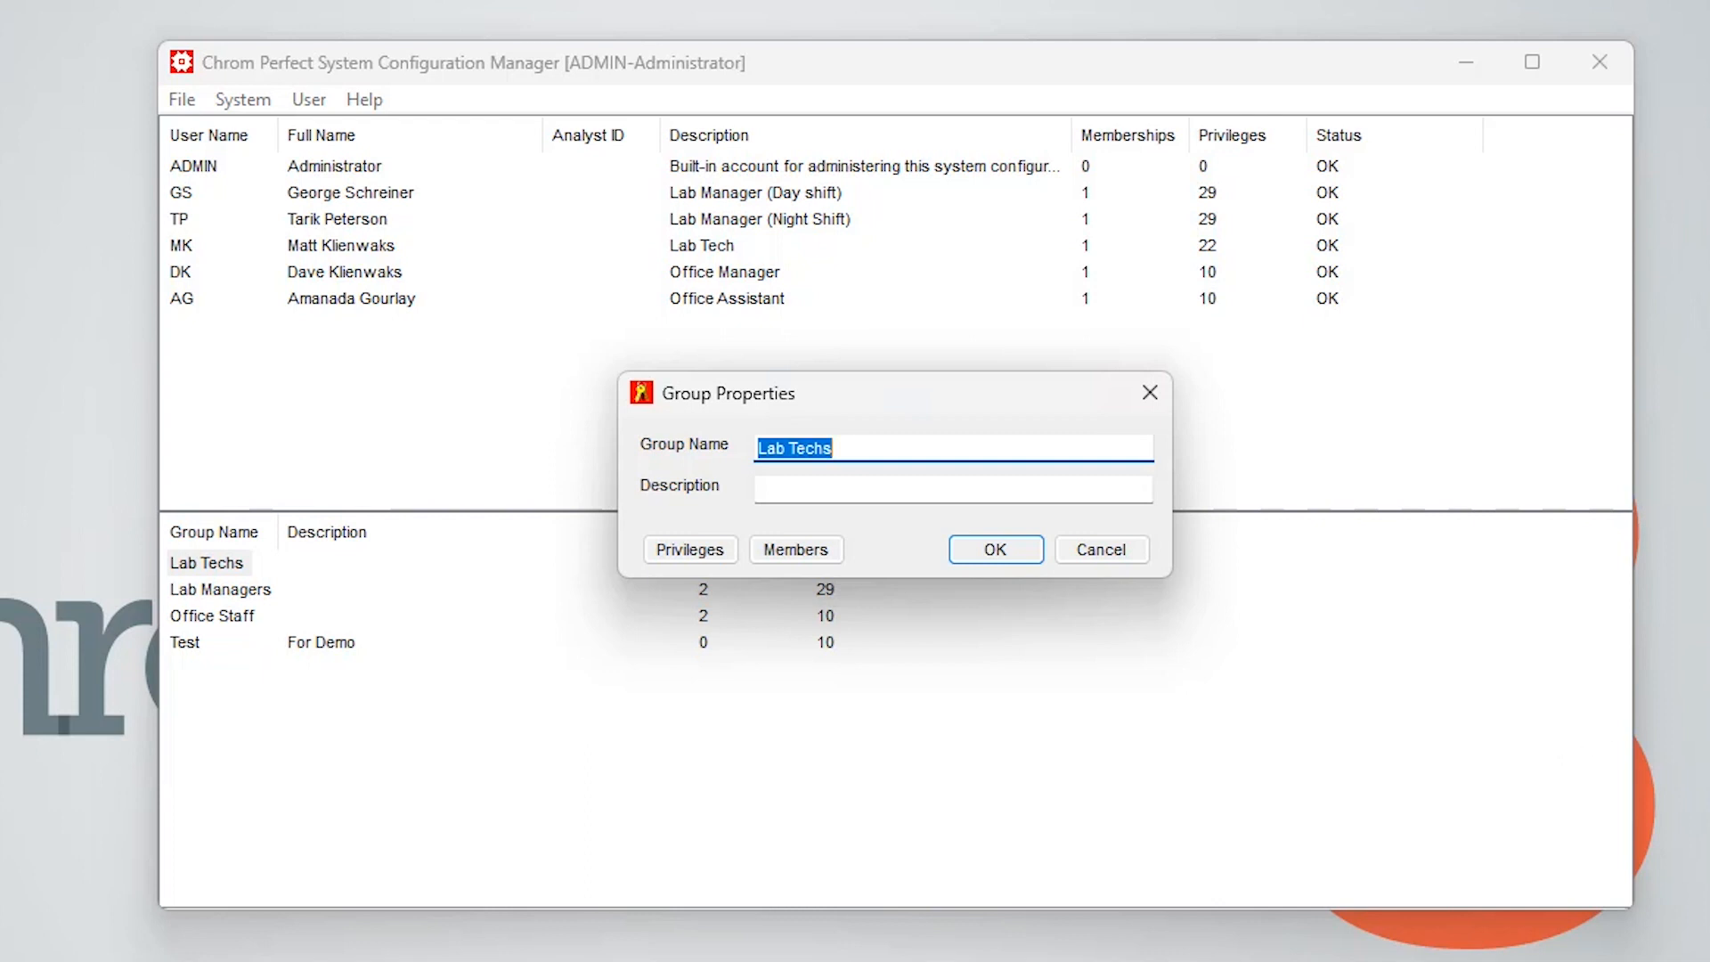
left_click(820, 550)
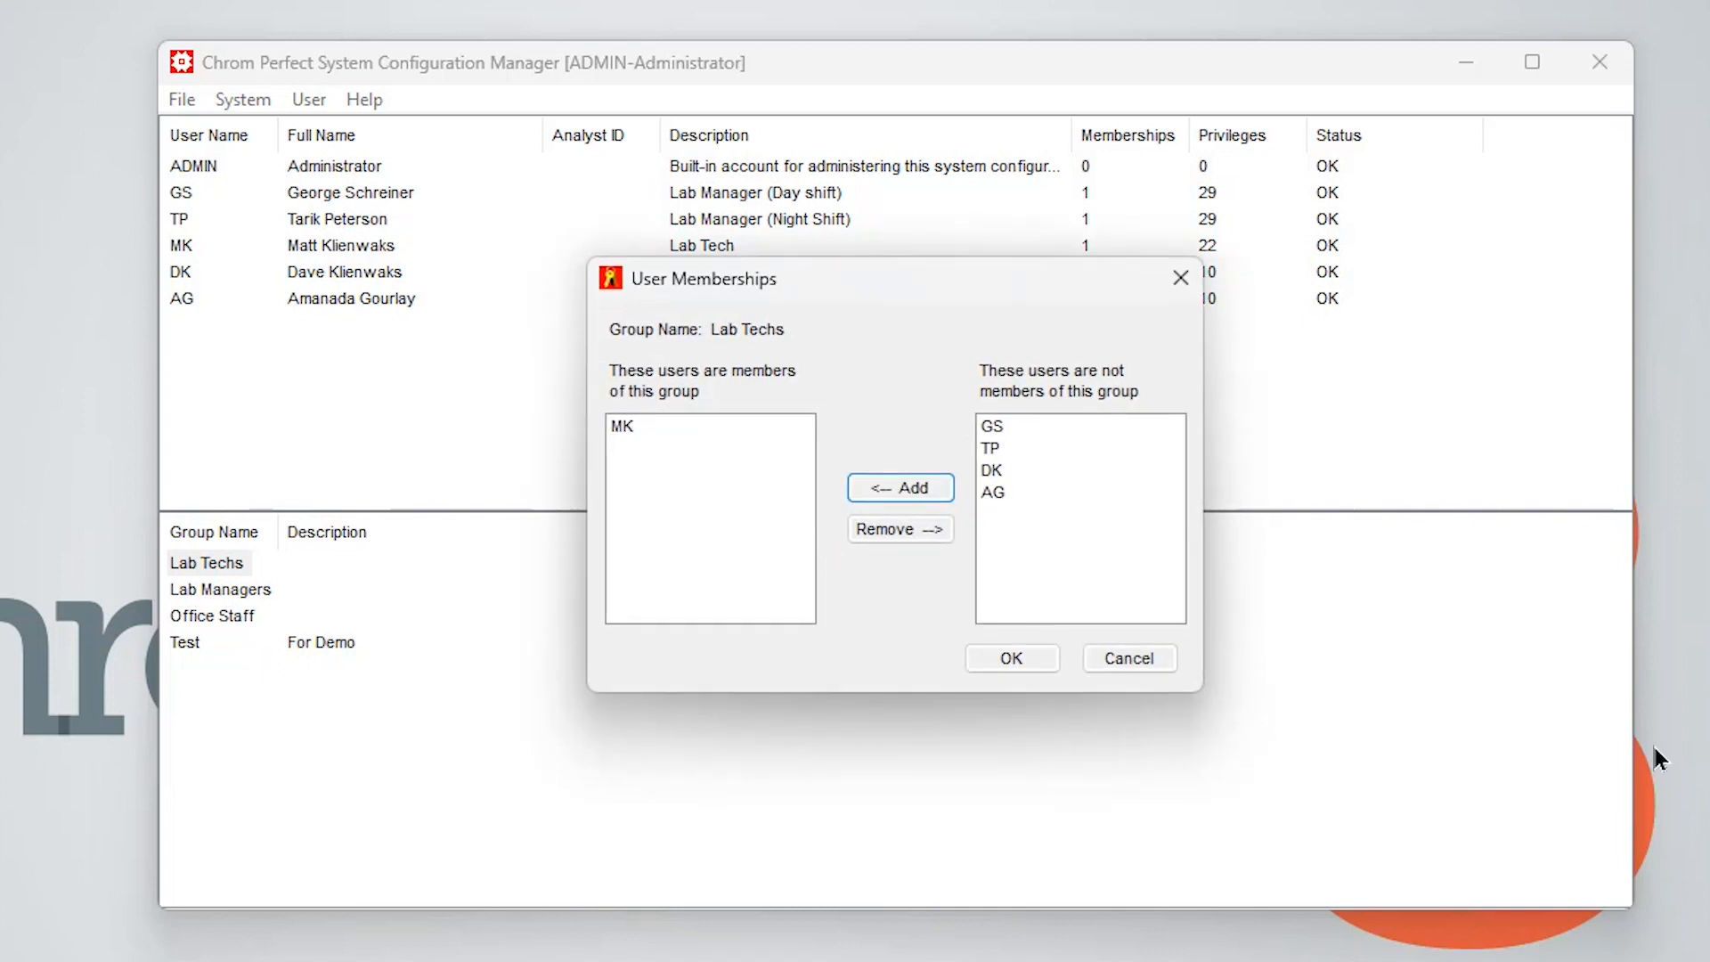
left_click(994, 492)
left_click(917, 488)
left_click(992, 449)
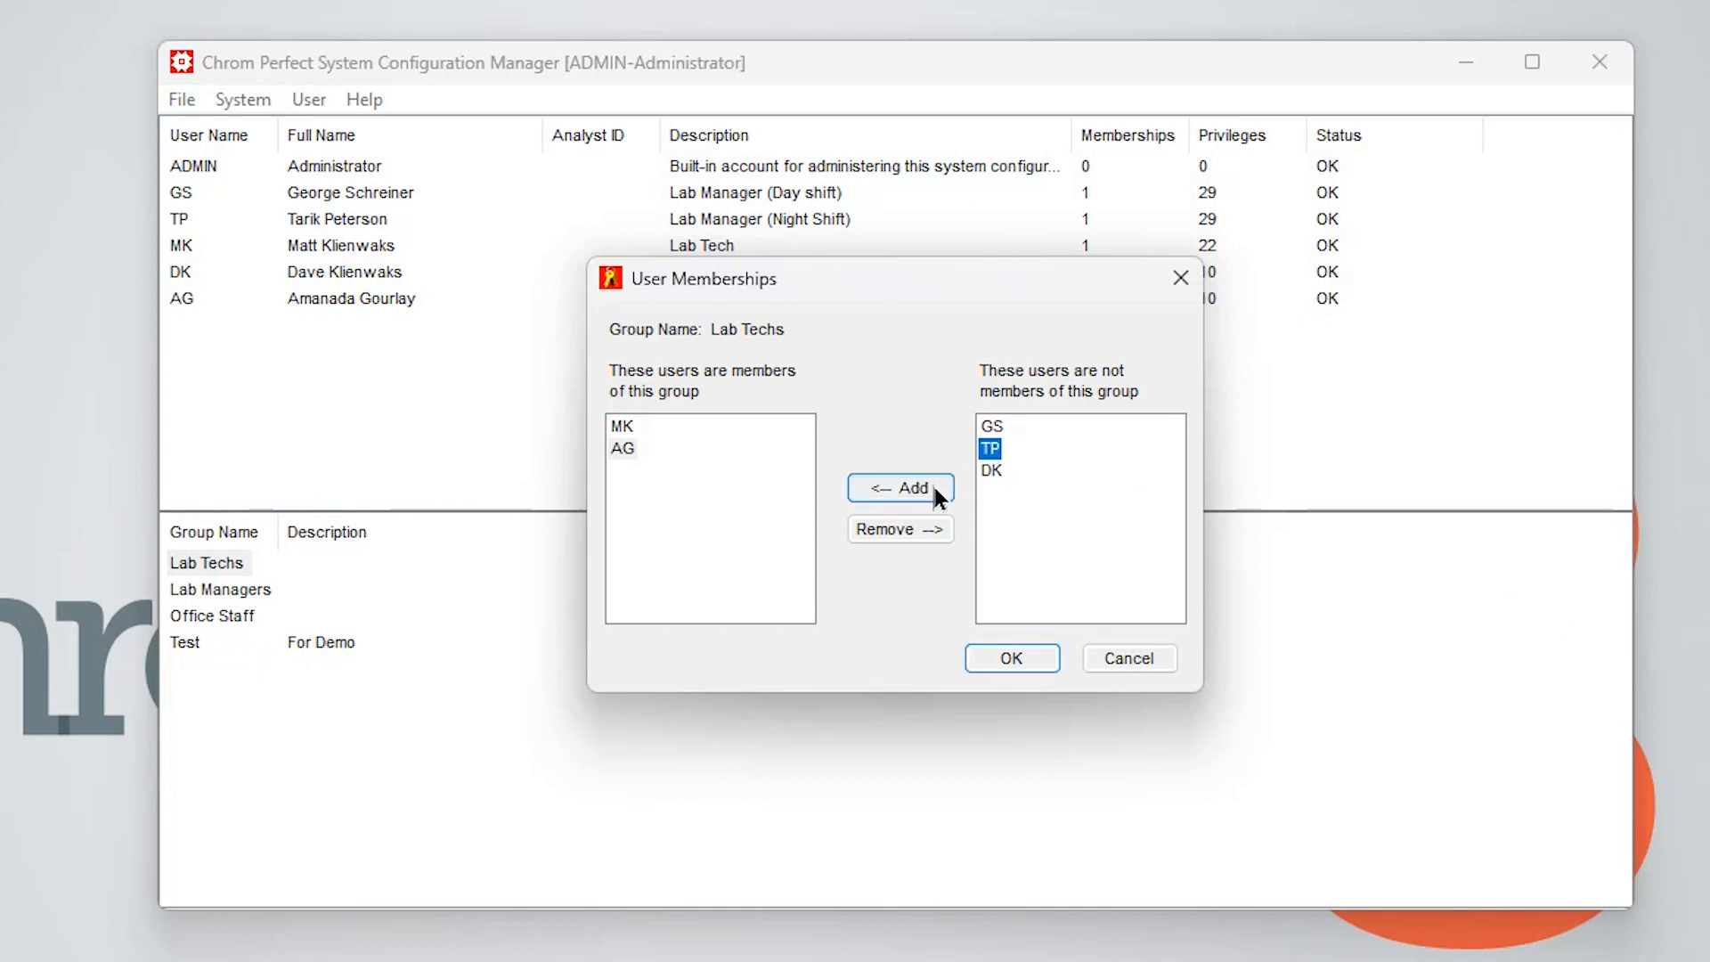
left_click(931, 495)
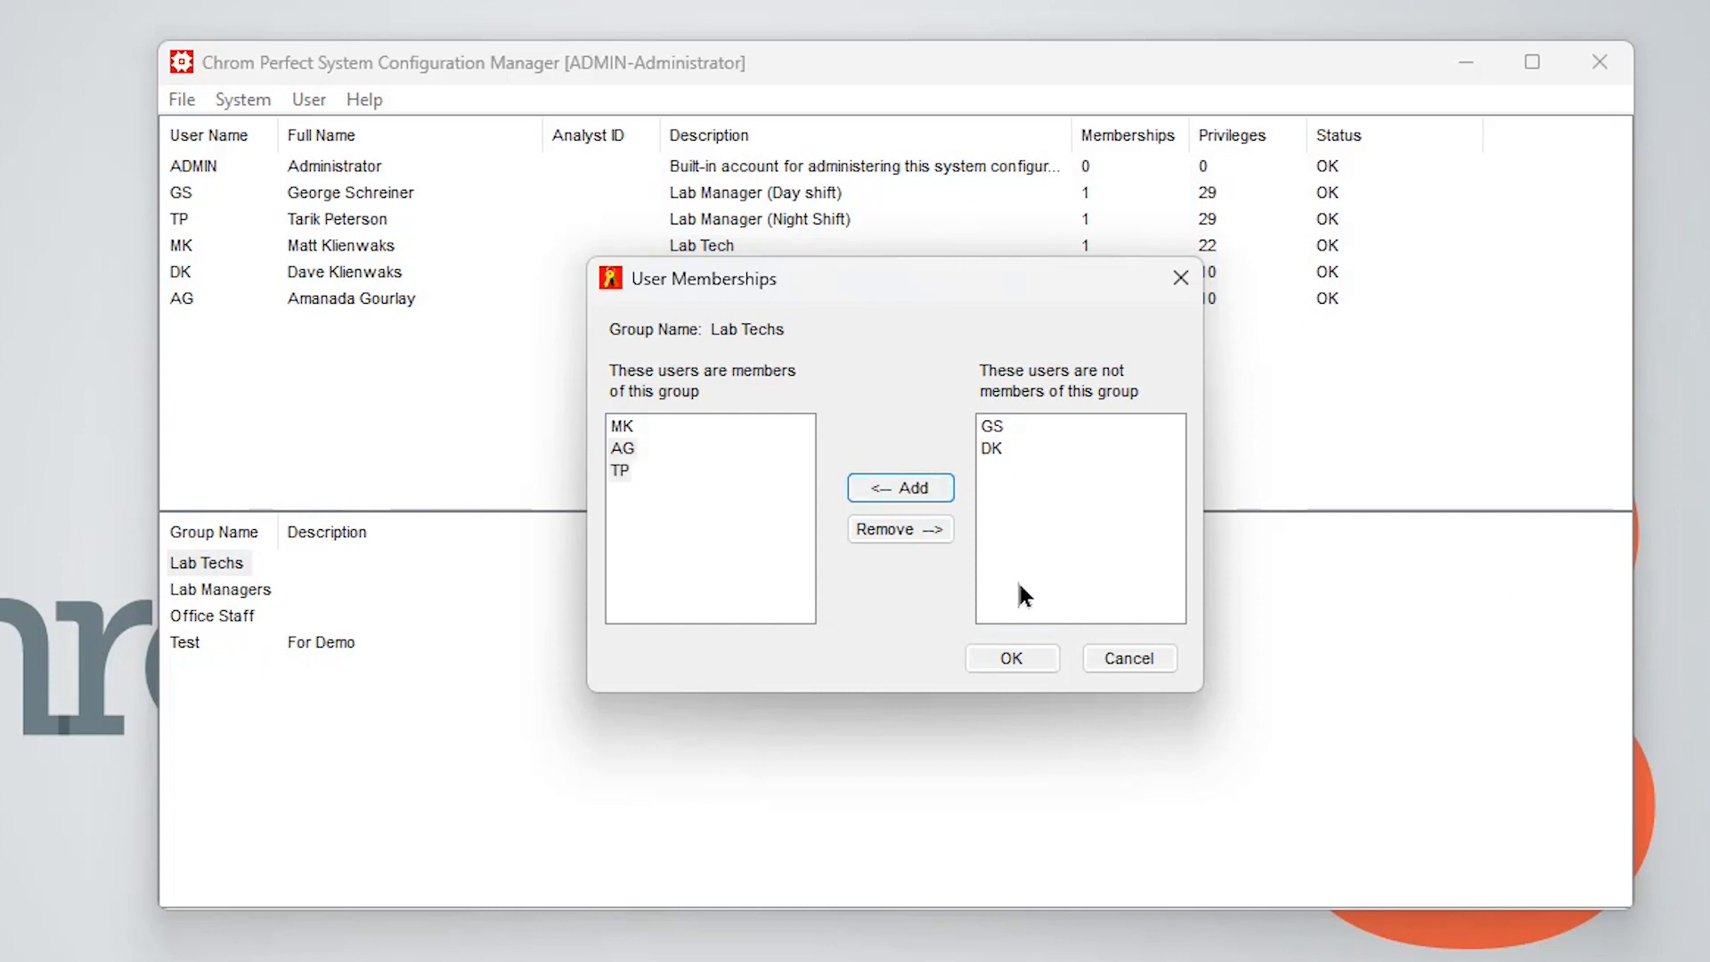
Remove TP from the Lab Techs members, then cancel the membership and group properties dialogs
left_click(613, 469)
left_click(896, 538)
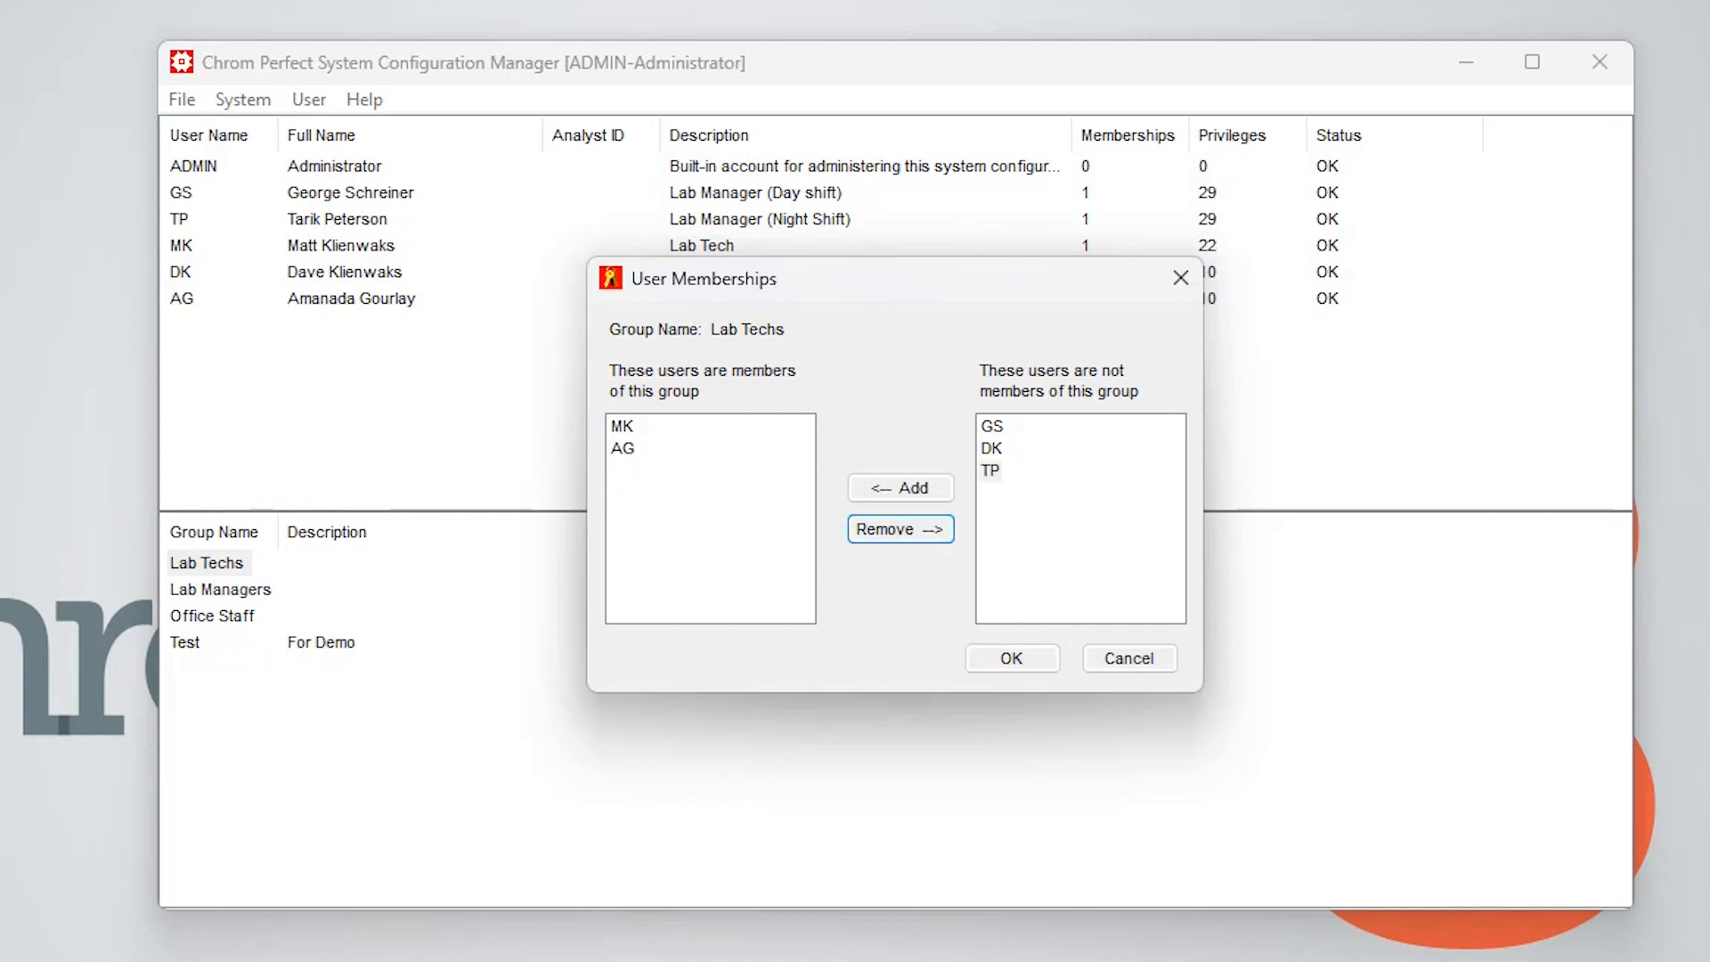
left_click(1097, 657)
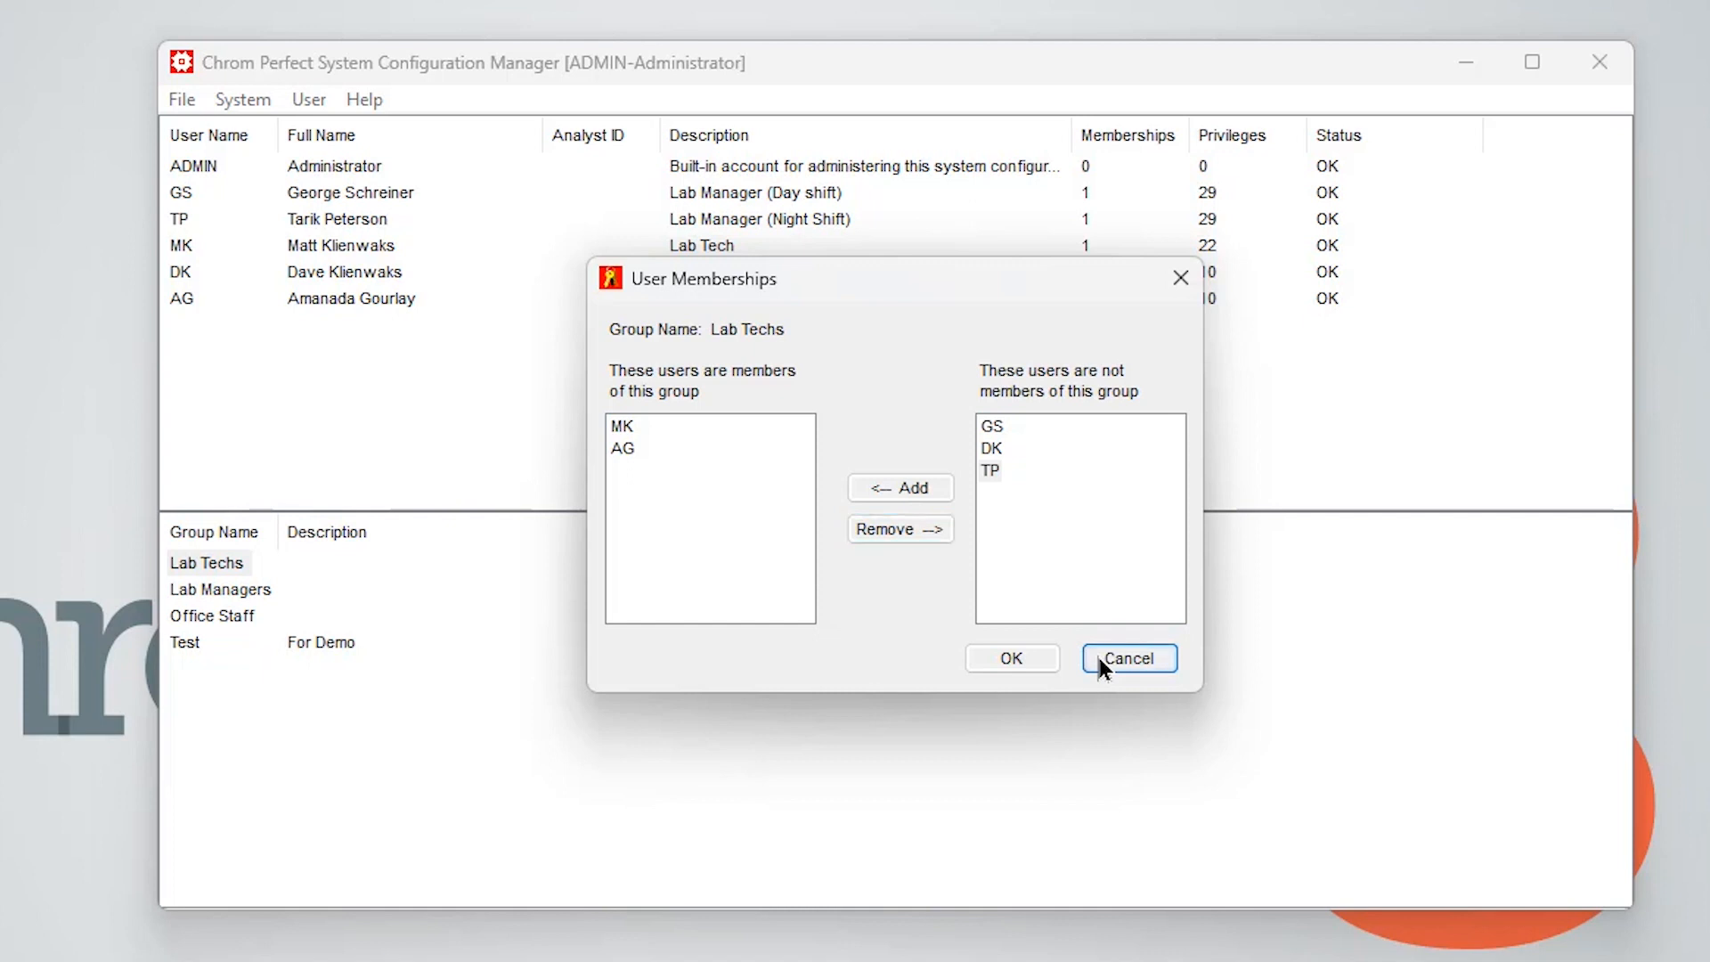
left_click(1094, 549)
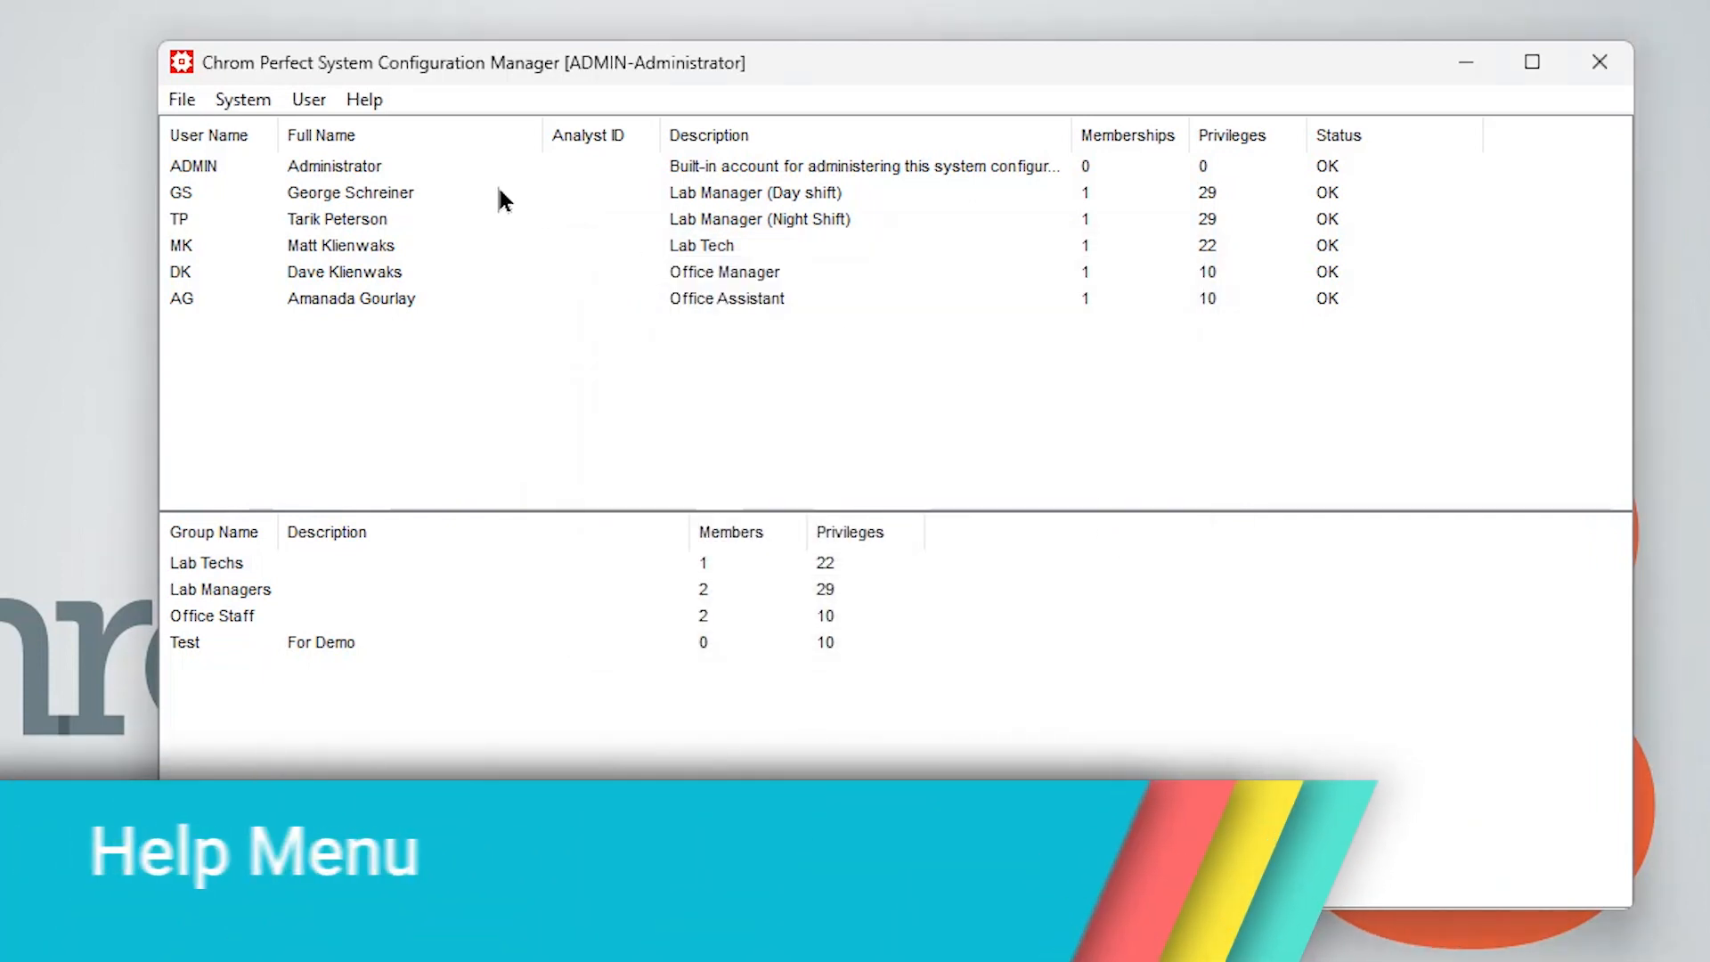
Open the program's user manual from the Help menu and scroll through it
left_click(355, 94)
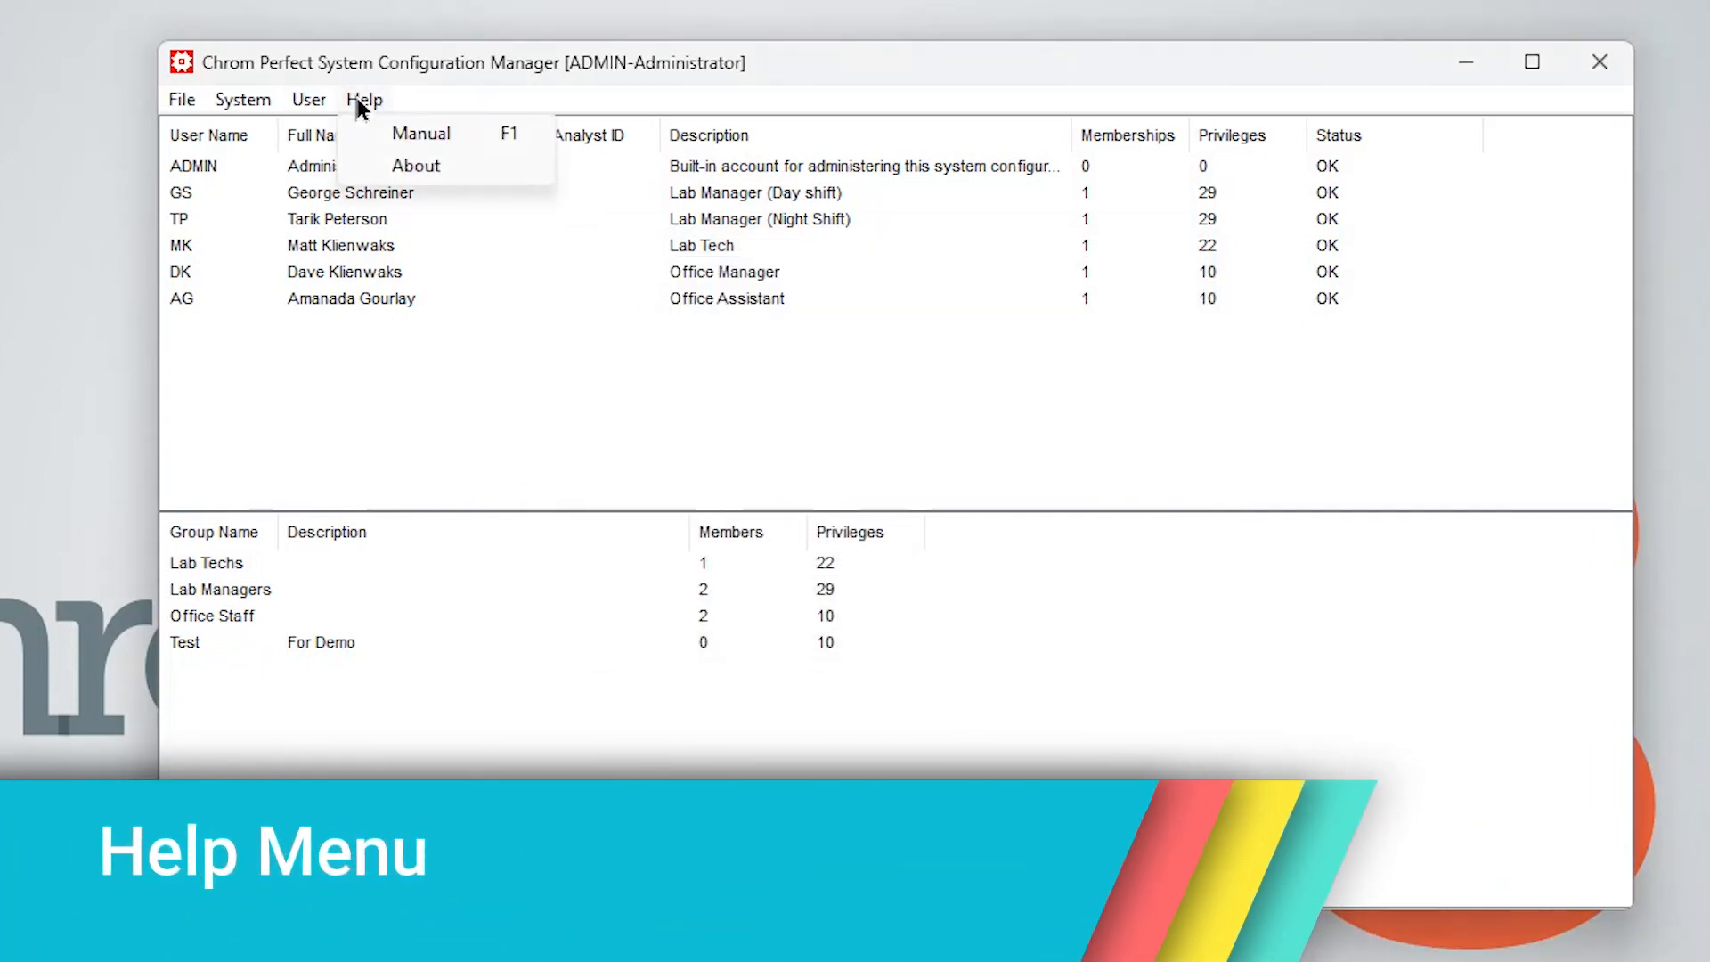
mouse_move(324, 94)
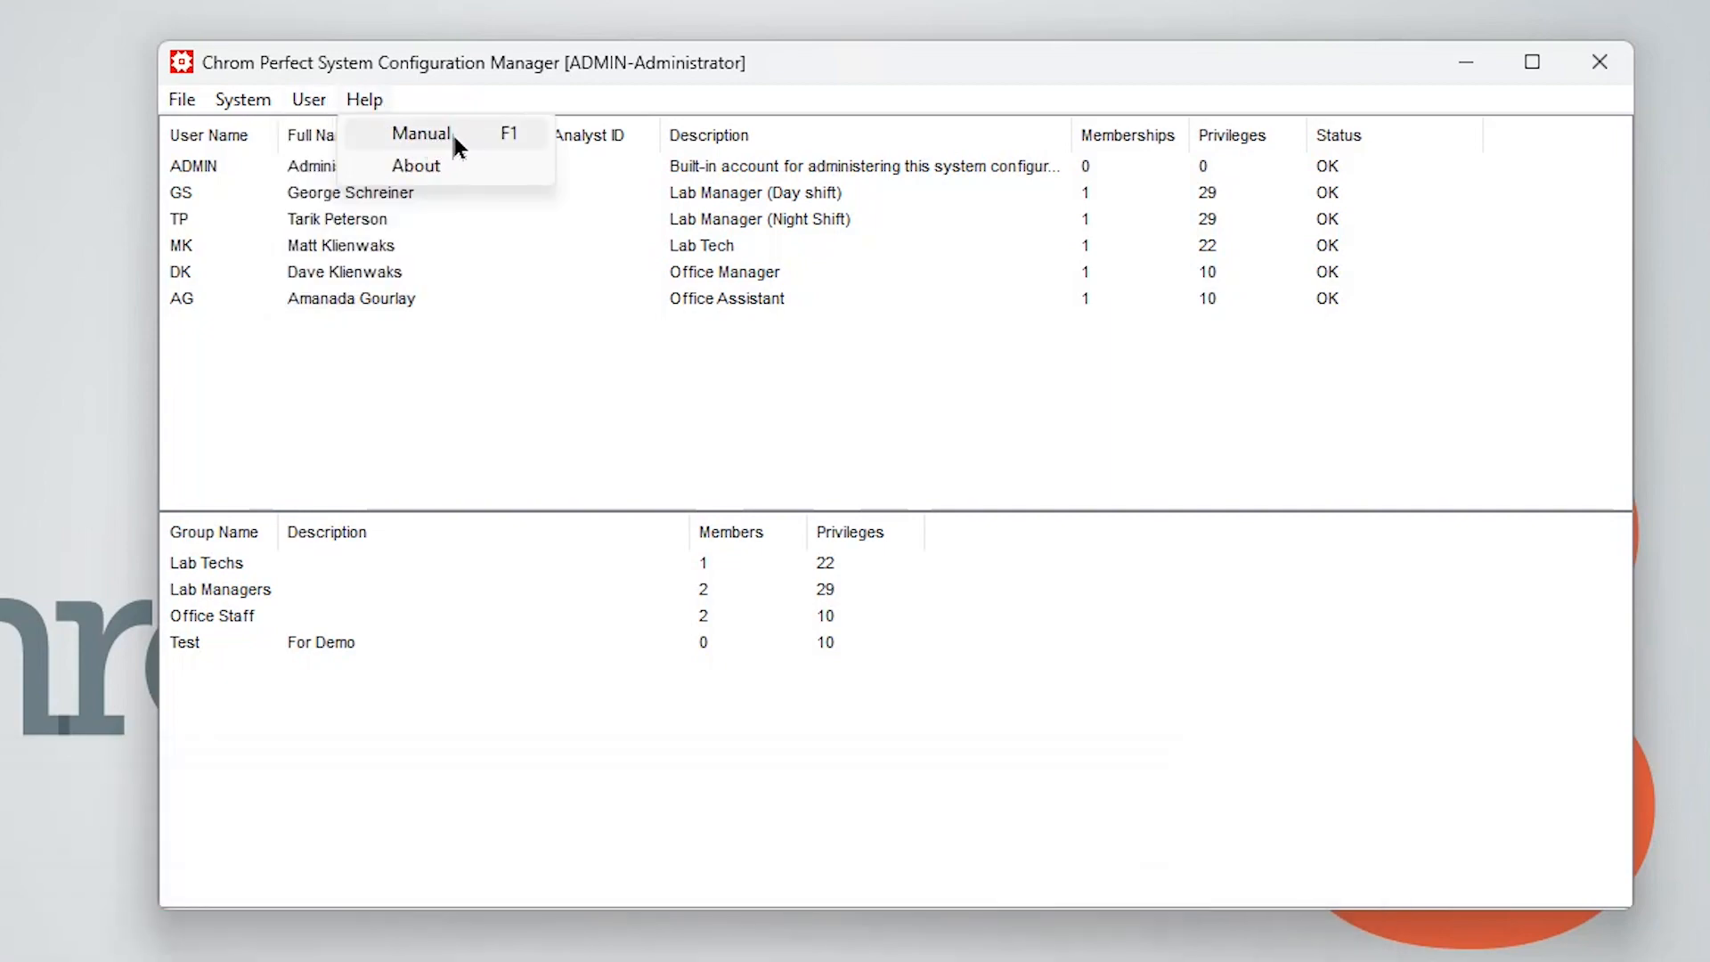
left_click(423, 133)
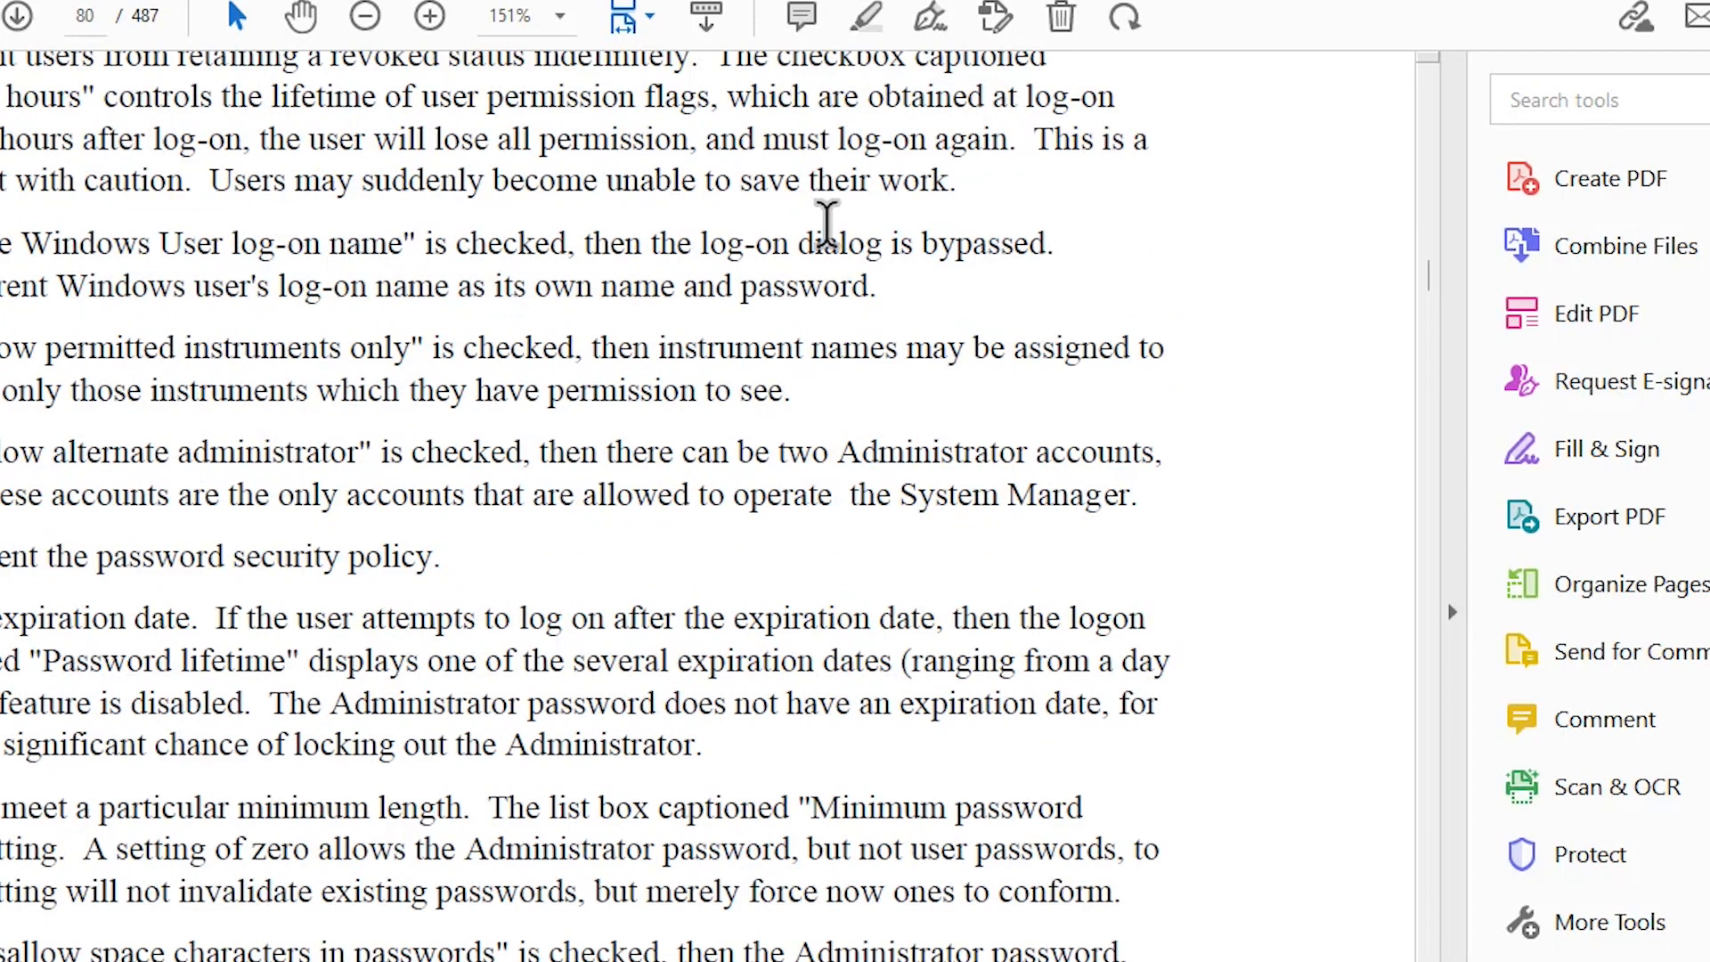
scroll(827, 221, "up", 5)
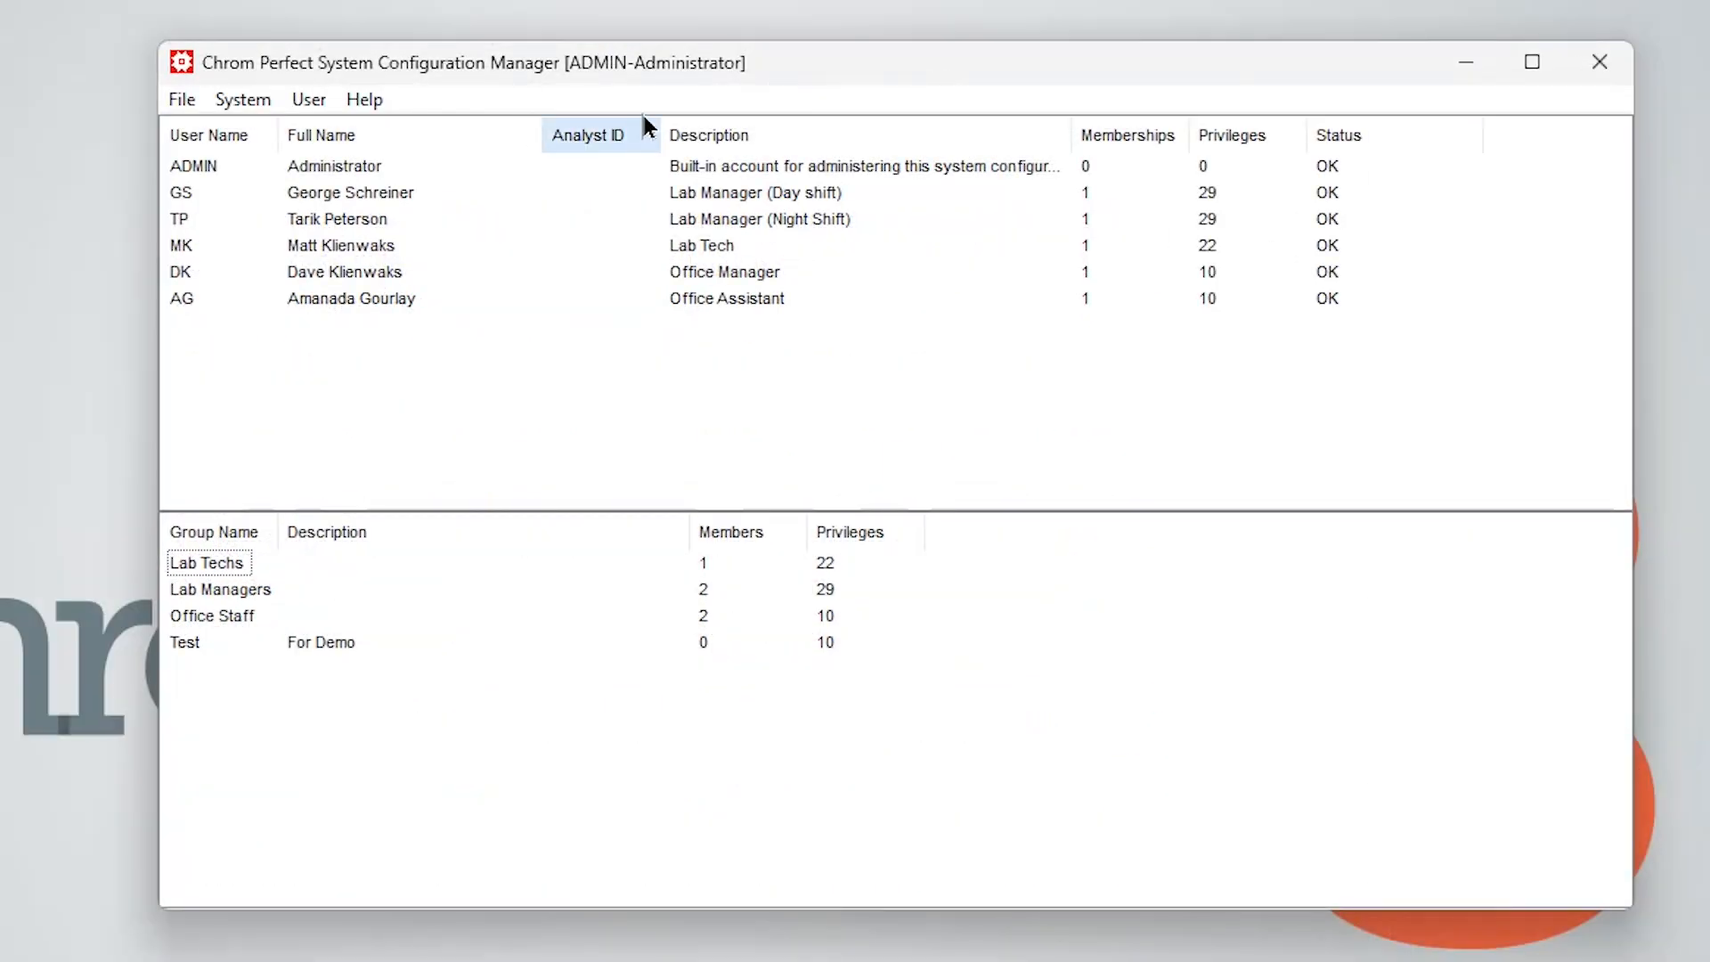
Open the About System Manager window to view version and license information
left_click(366, 98)
left_click(392, 168)
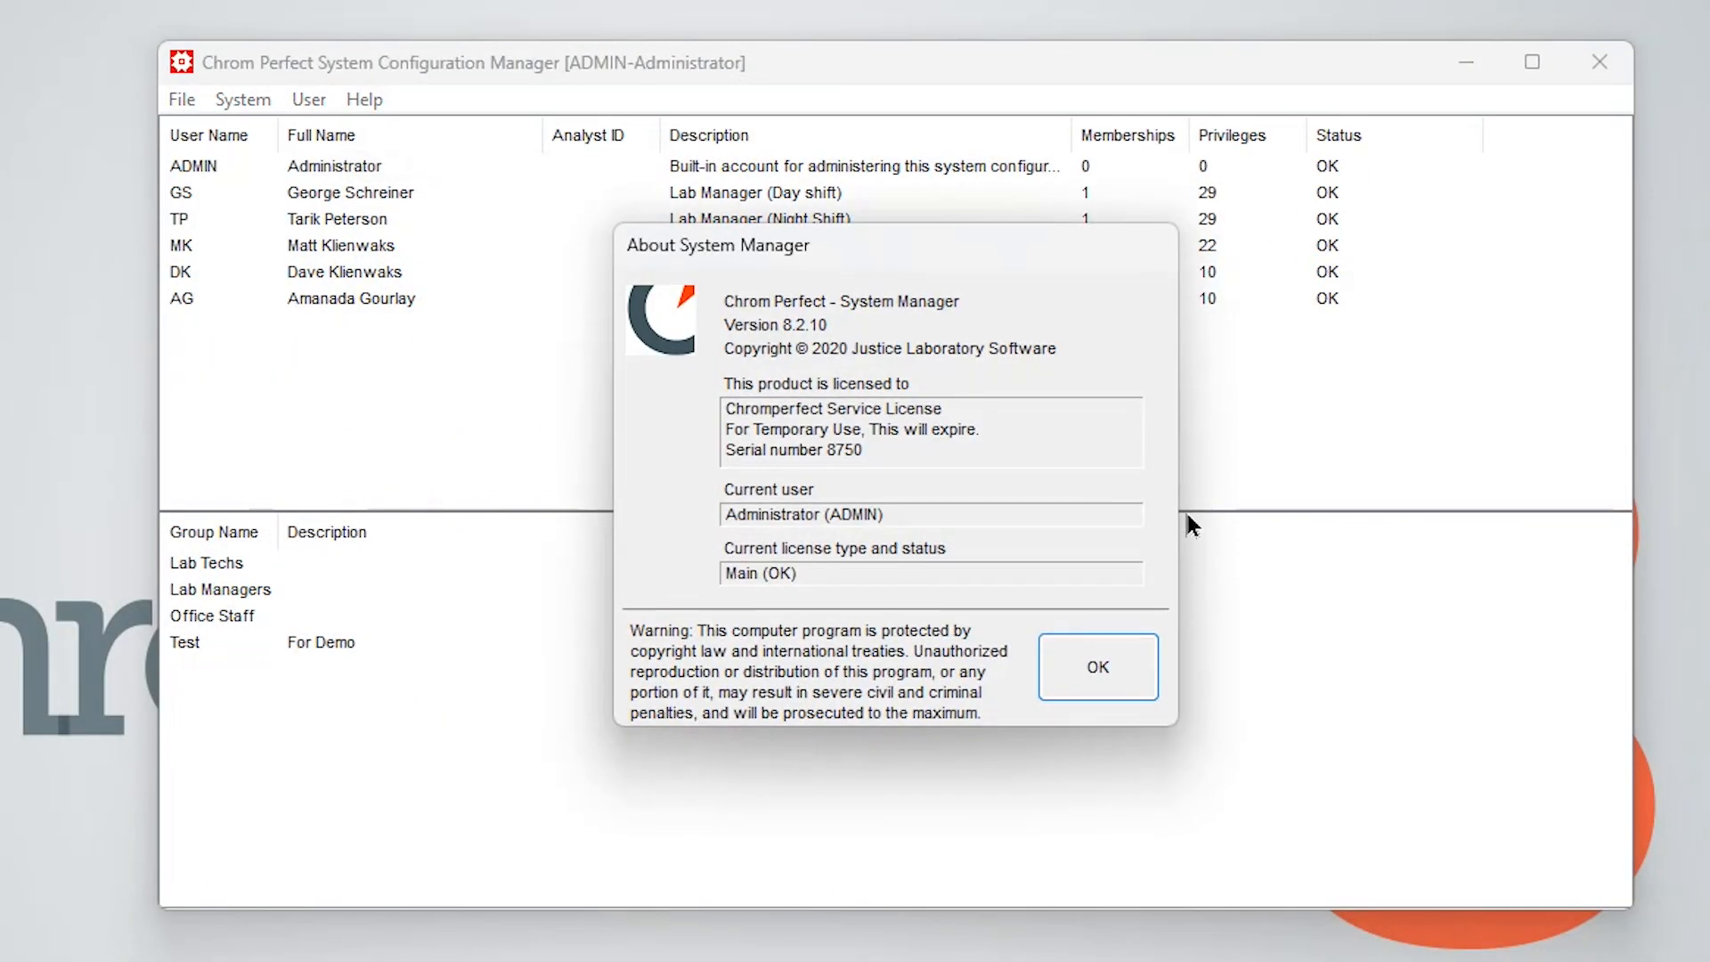